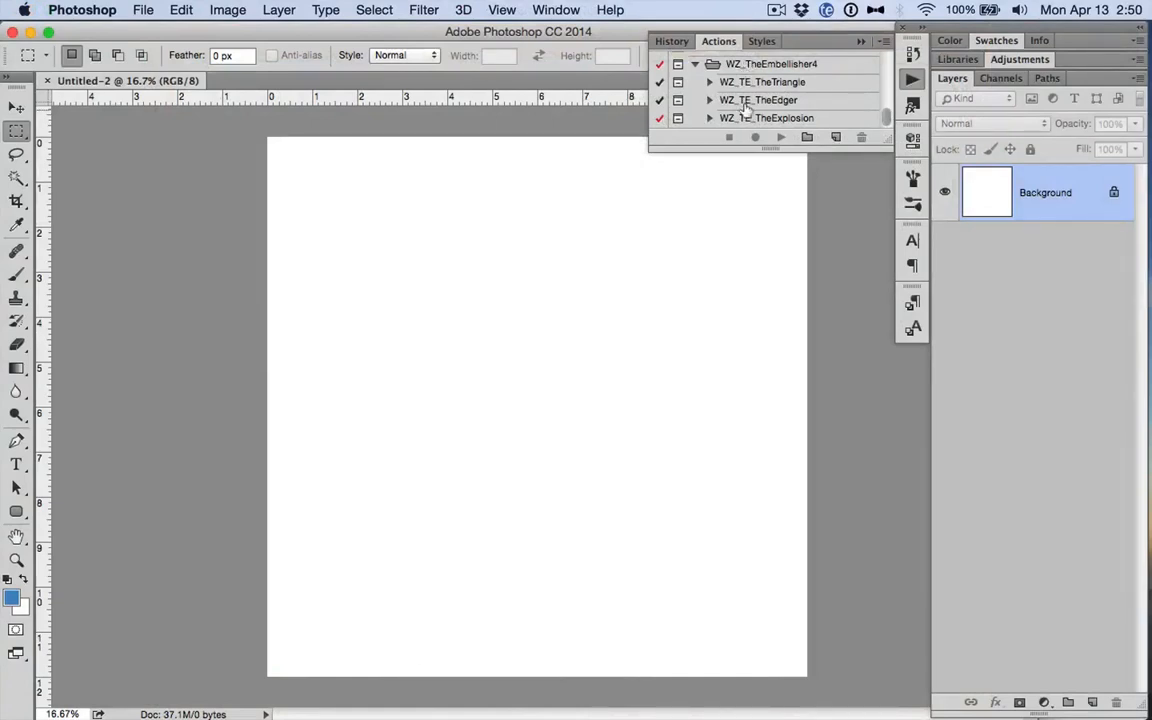
# Step: Play the WZ_TE_TheTriangle action and continue through its introductory instructions to the element selection
pyautogui.click(818, 84)
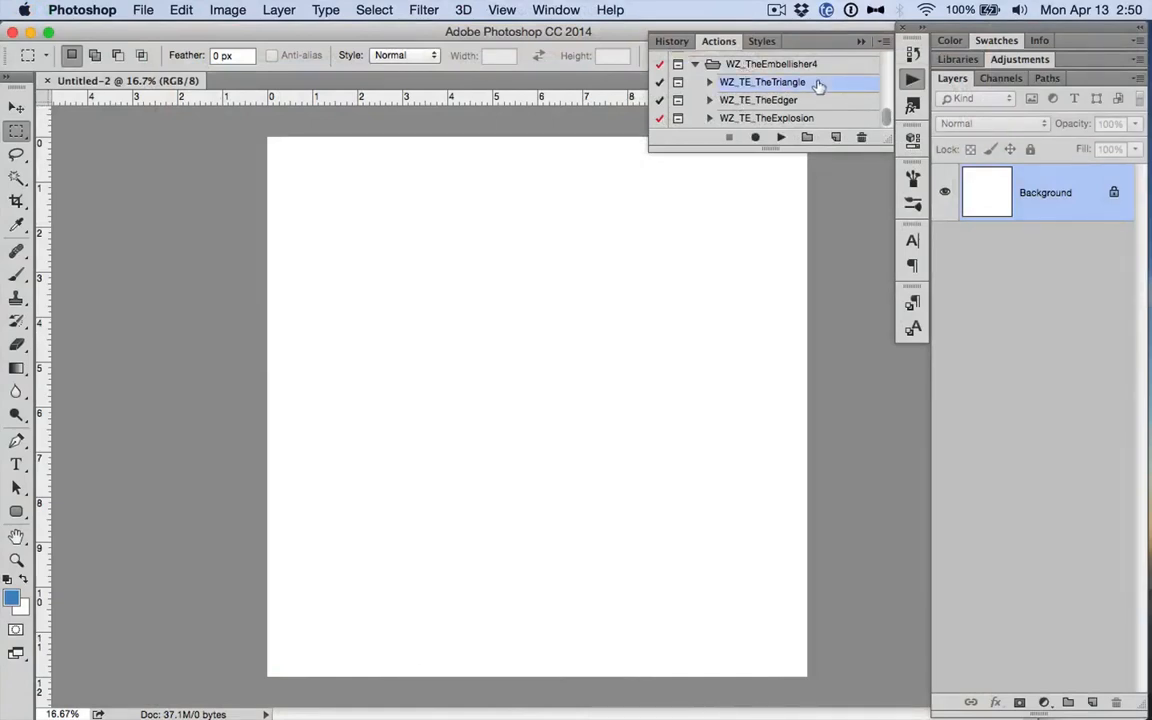
pyautogui.click(780, 137)
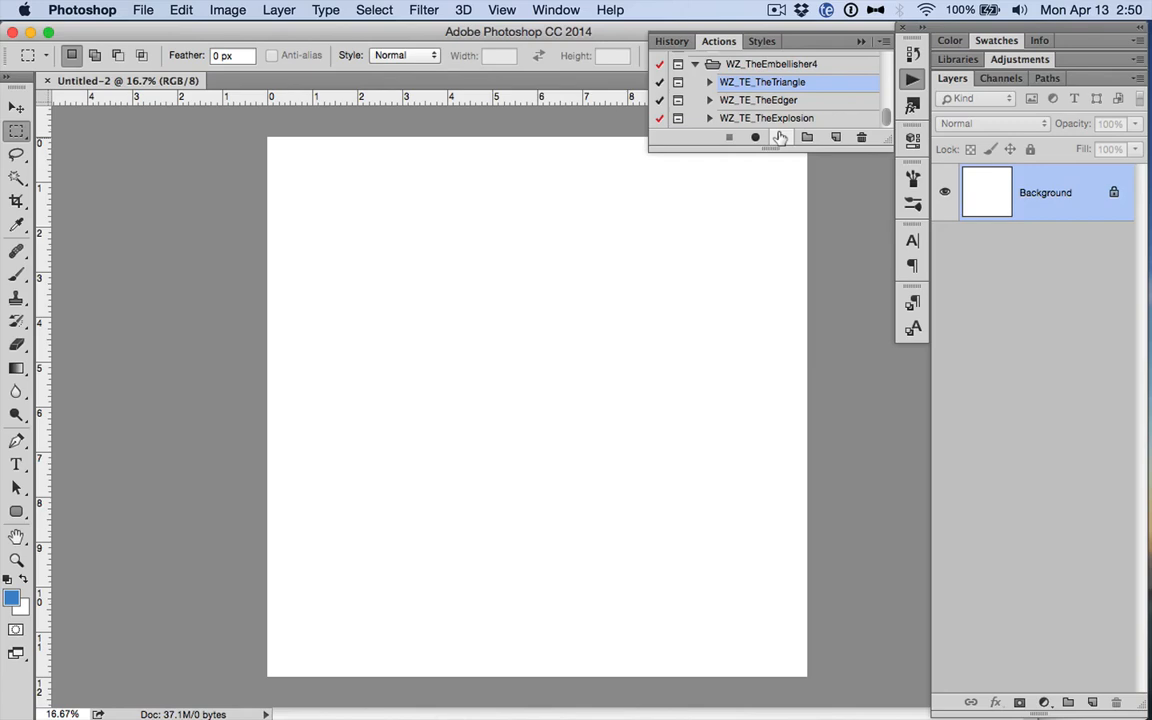
pyautogui.click(780, 137)
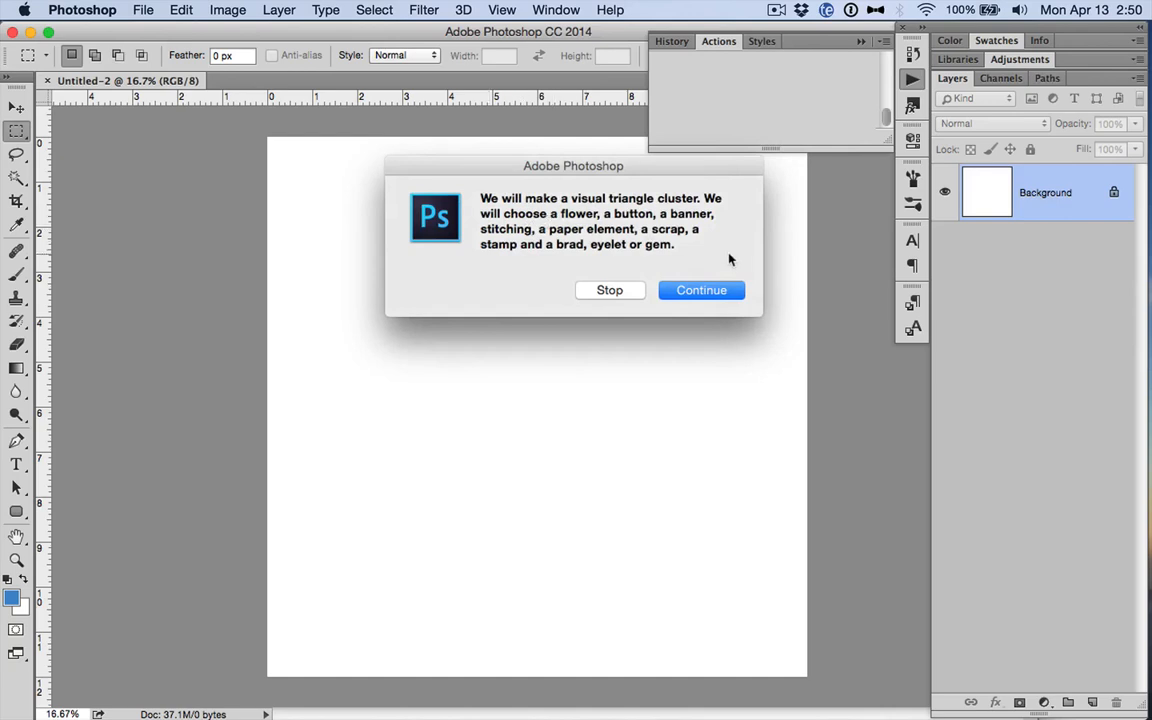
pyautogui.click(707, 291)
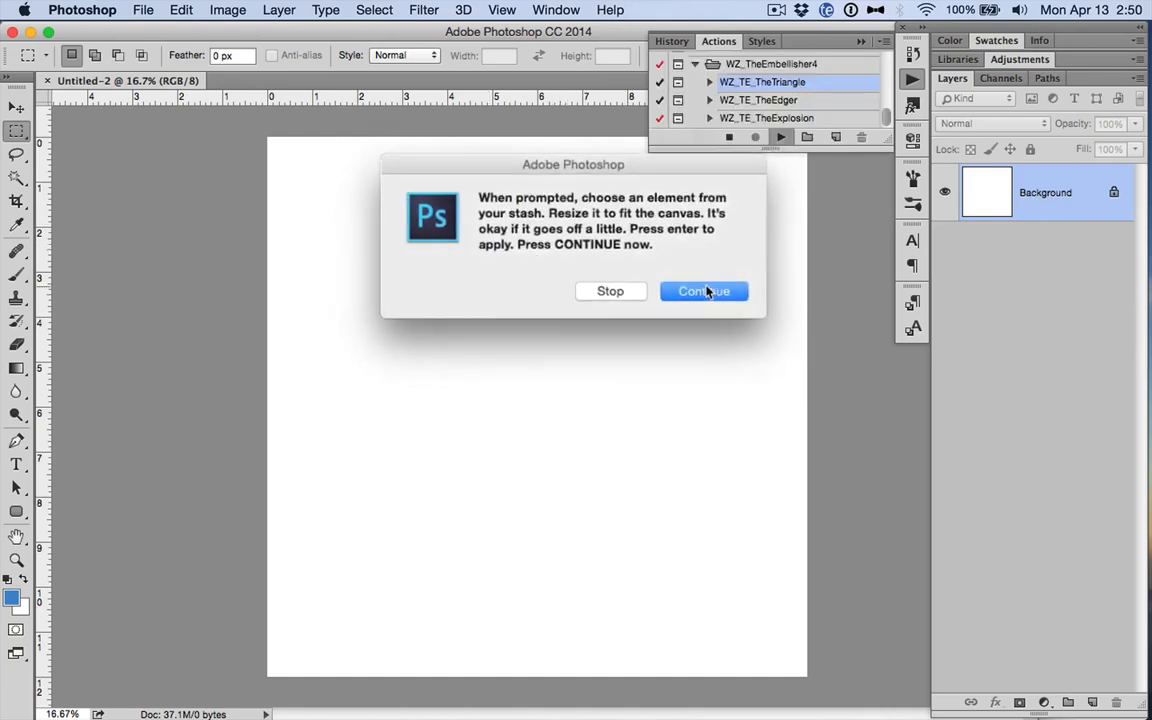
pyautogui.click(714, 291)
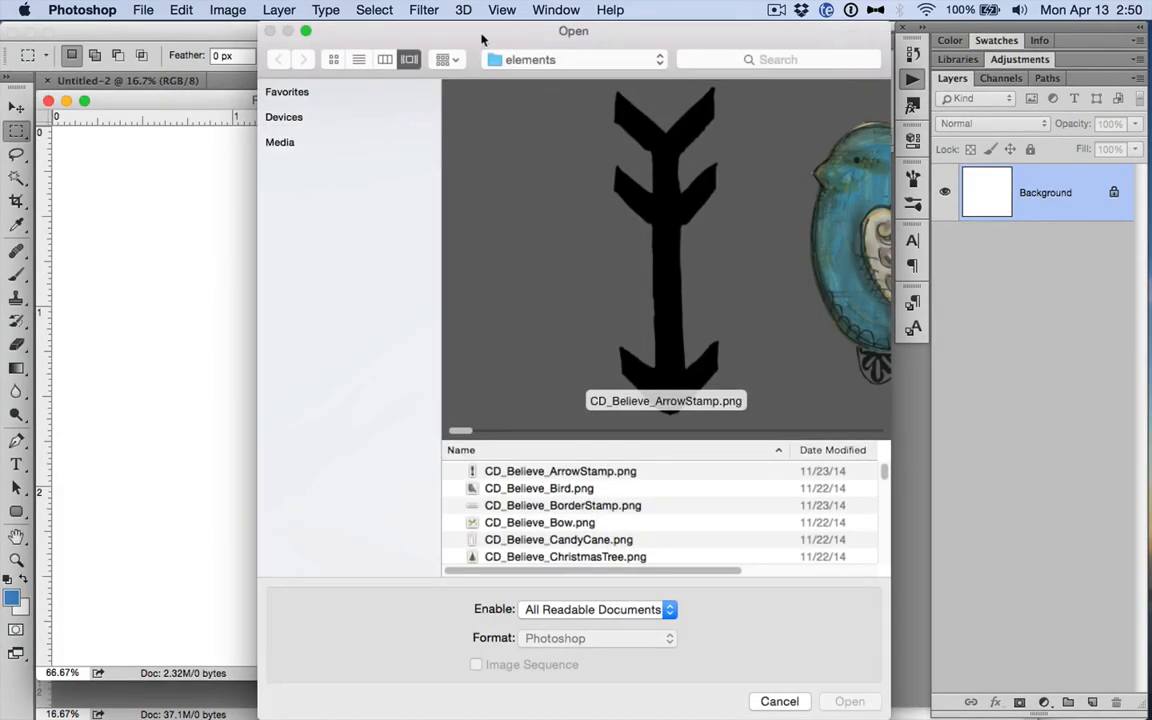
# Step: Browse the elements folder for a flower and place CD_Believe_CraftFlower1.png in the Flower document
pyautogui.moveTo(481, 34); pyautogui.dragTo(739, 467)
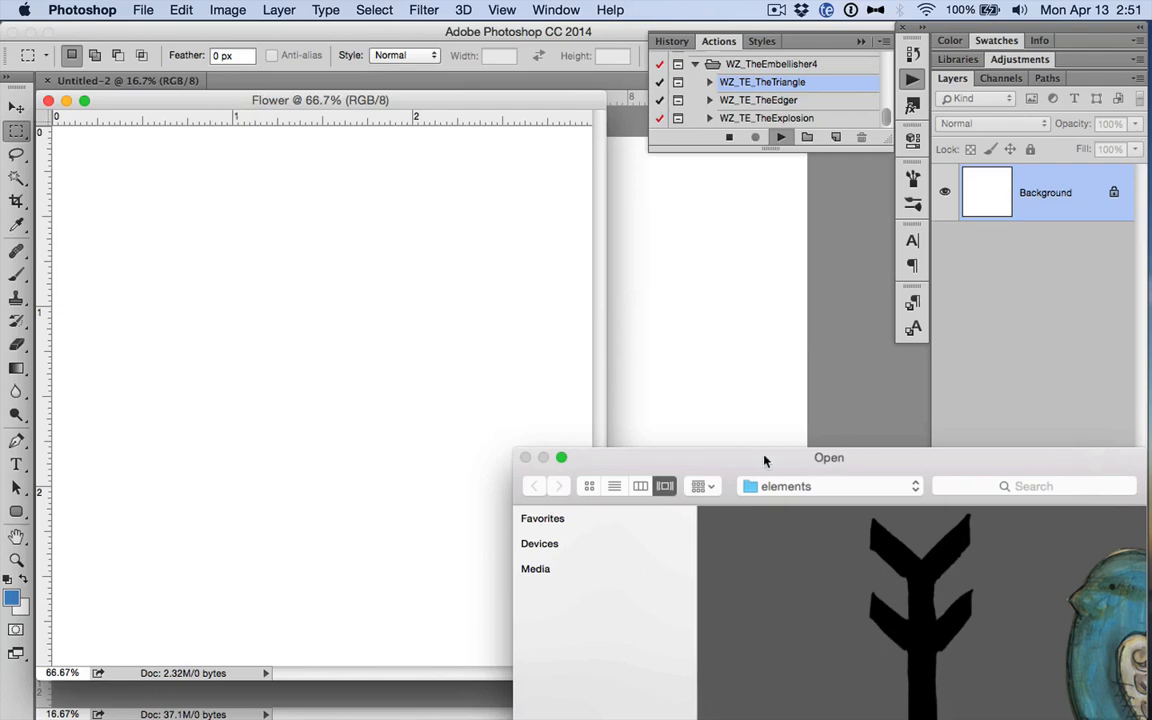
pyautogui.moveTo(764, 460); pyautogui.dragTo(575, 34)
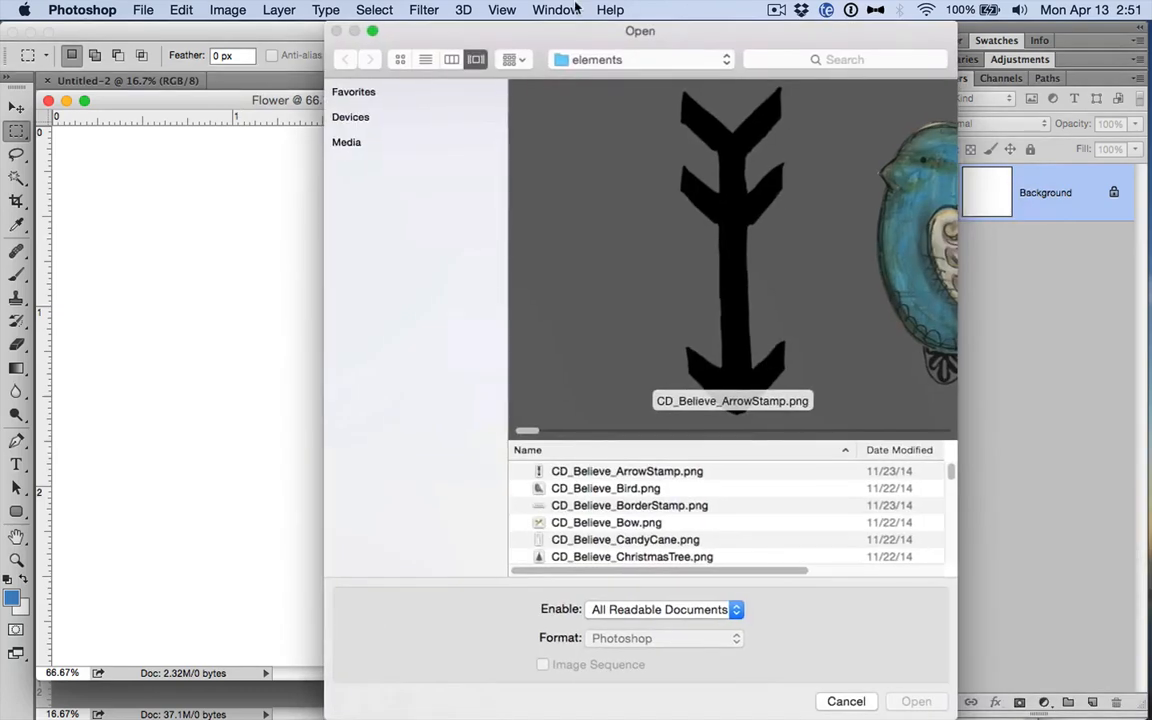
pyautogui.scroll(-4, 632, 544)
pyautogui.click(632, 539)
pyautogui.press('Down')
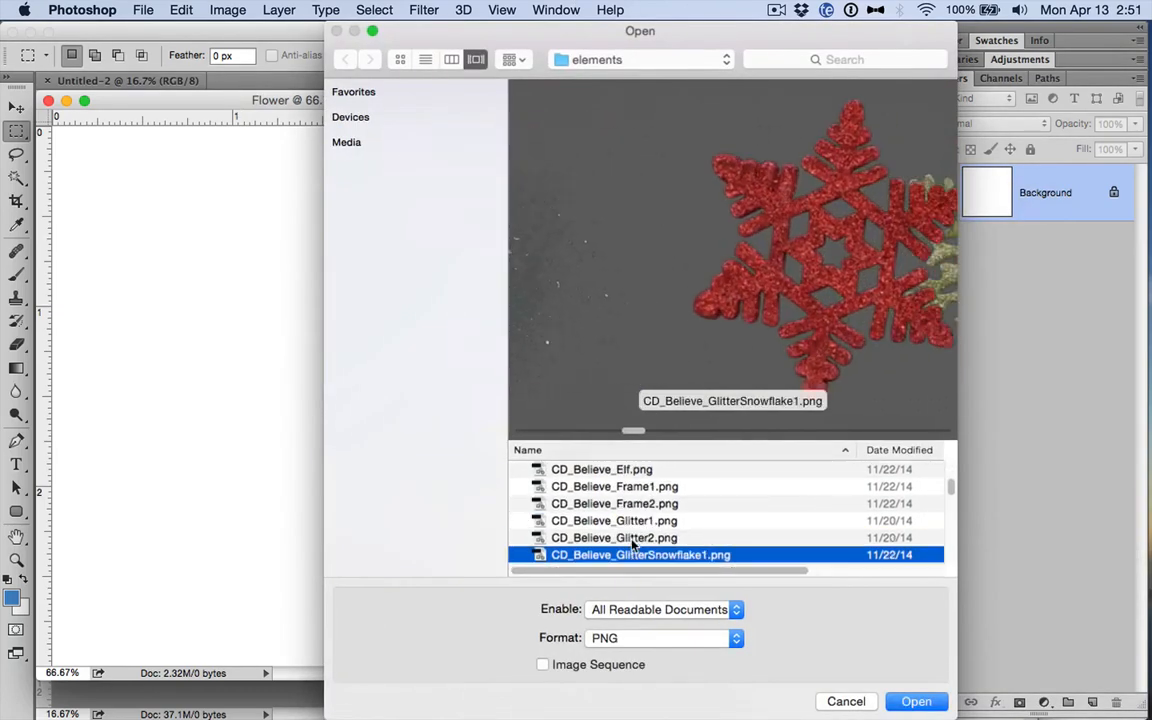
pyautogui.press('Down')
pyautogui.press('Down')
pyautogui.press('Down')
pyautogui.press('Down')
pyautogui.press('Down')
pyautogui.press('Down')
pyautogui.press('Down')
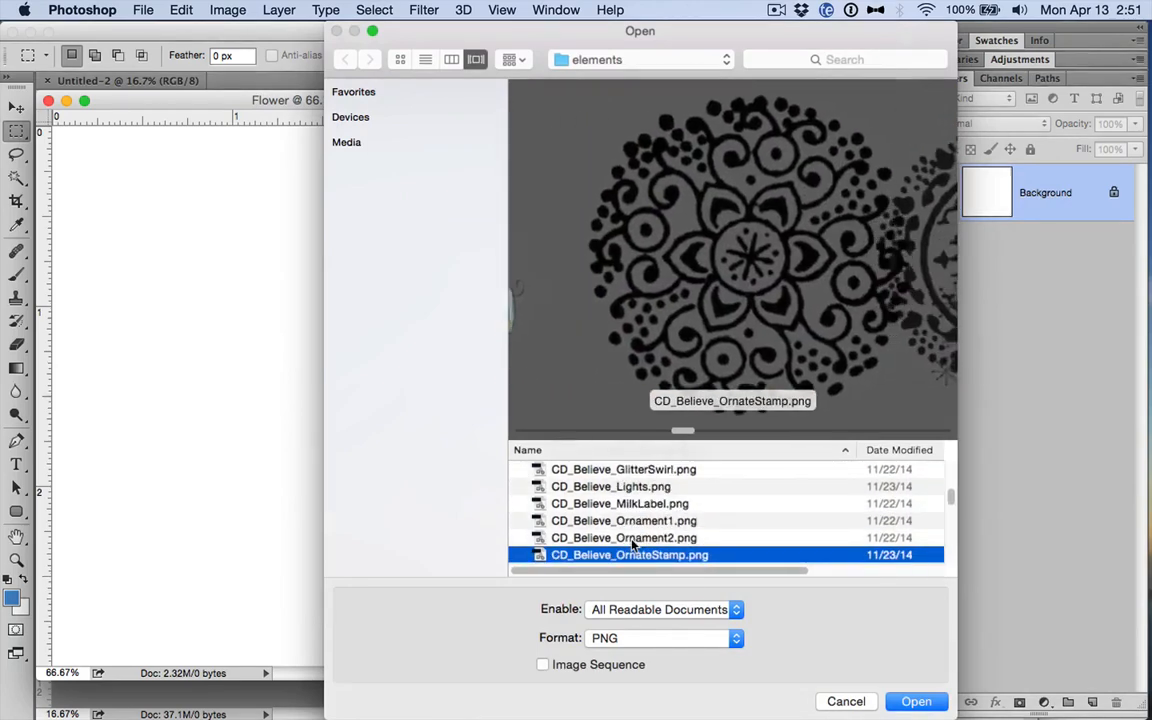
pyautogui.press('Up')
pyautogui.press('Up')
pyautogui.press('Up')
pyautogui.press('Up')
pyautogui.press('Up')
pyautogui.press('Up')
pyautogui.press('Up')
pyautogui.press('Up')
pyautogui.press('Up')
pyautogui.press('Up')
pyautogui.press('Up')
pyautogui.press('Up')
pyautogui.press('Up')
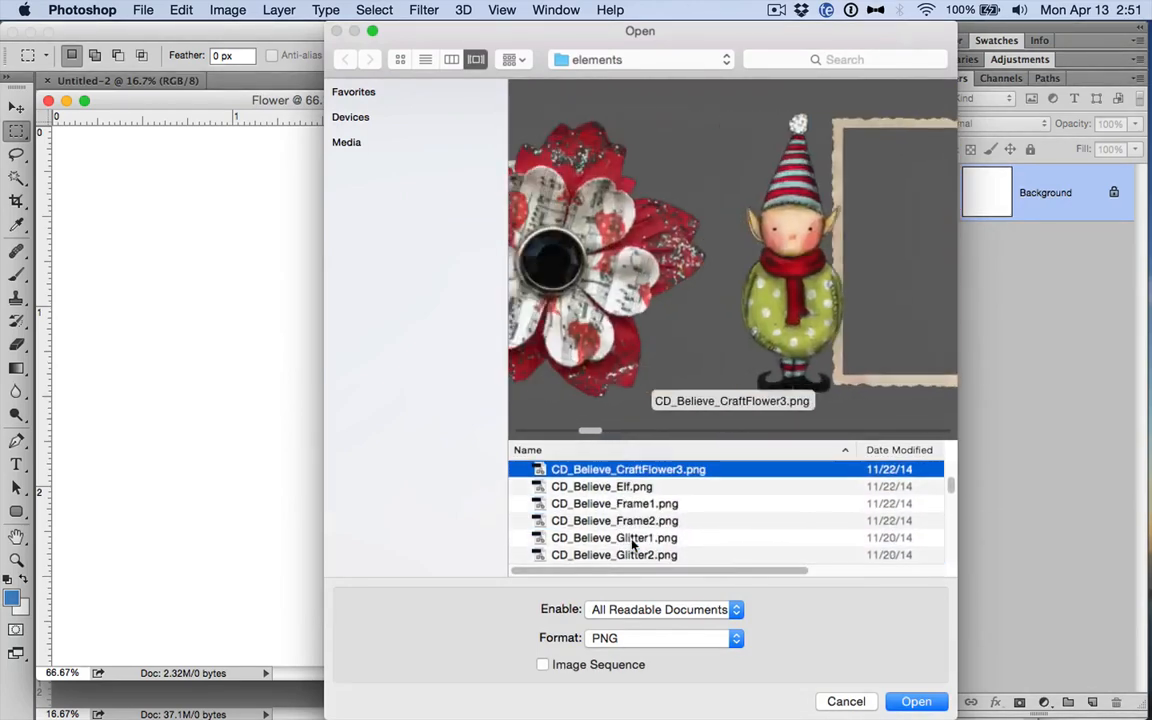
pyautogui.press('Up')
pyautogui.press('Up')
pyautogui.press('Up')
pyautogui.press('Up')
pyautogui.press('Down')
pyautogui.press('Down')
pyautogui.press('Down')
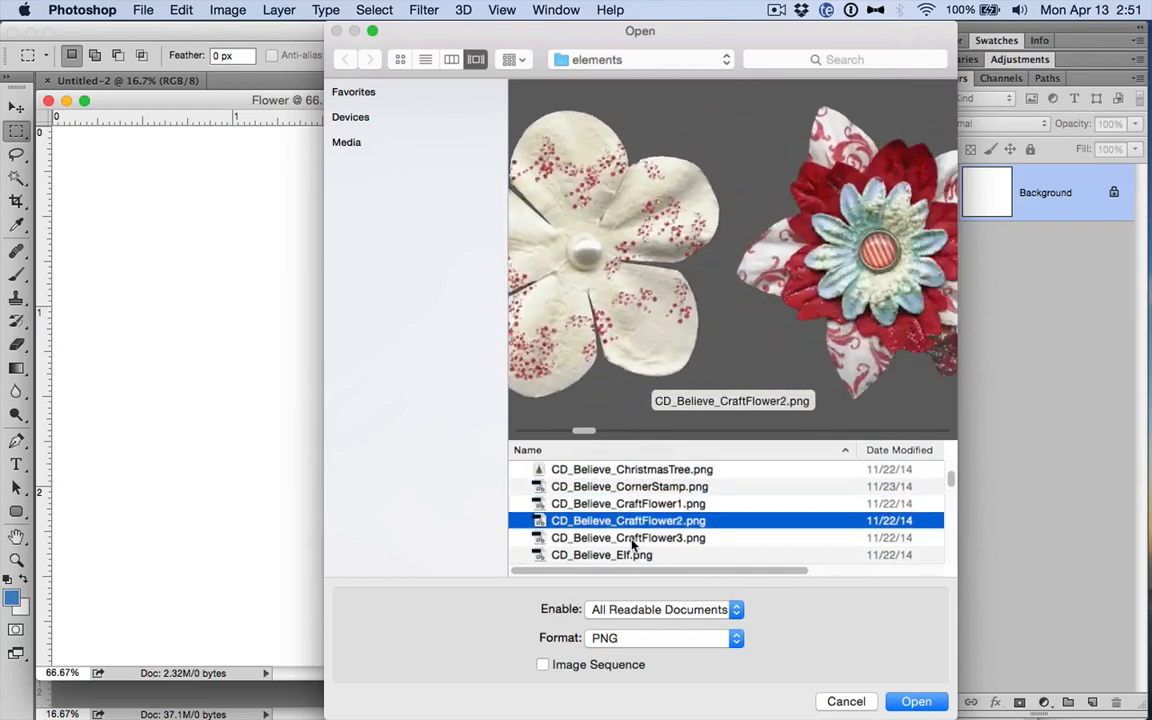
pyautogui.press('Down')
pyautogui.press('Up')
pyautogui.press('Up')
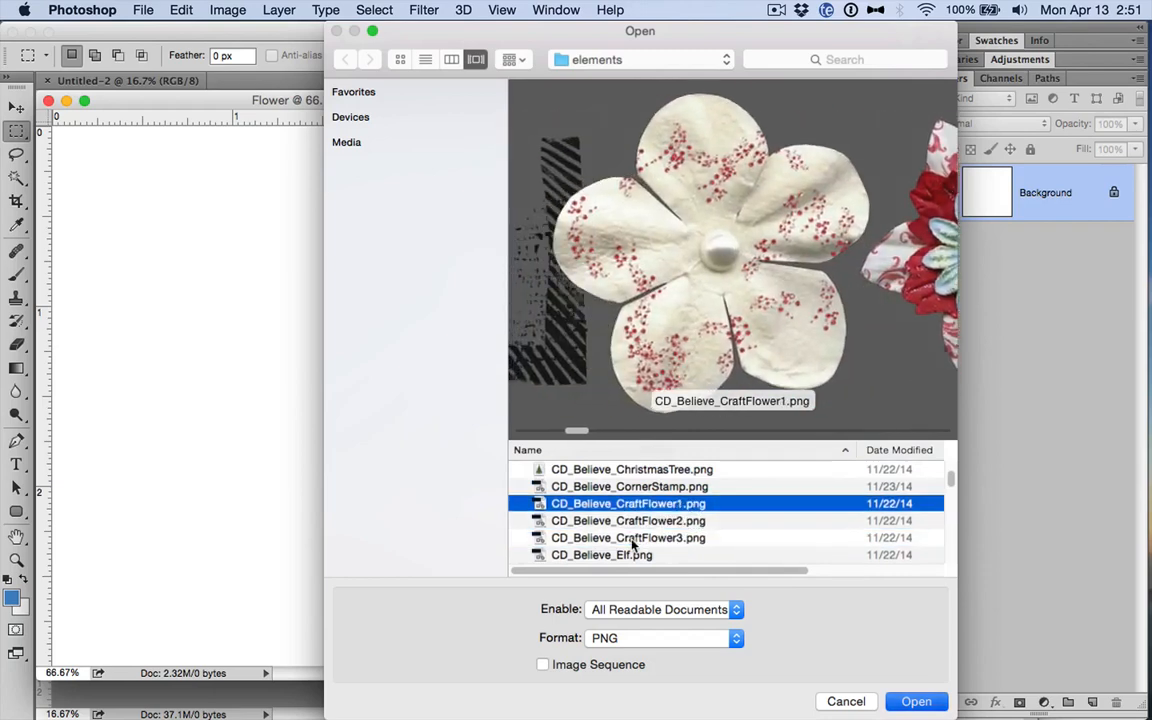
pyautogui.press('Return')
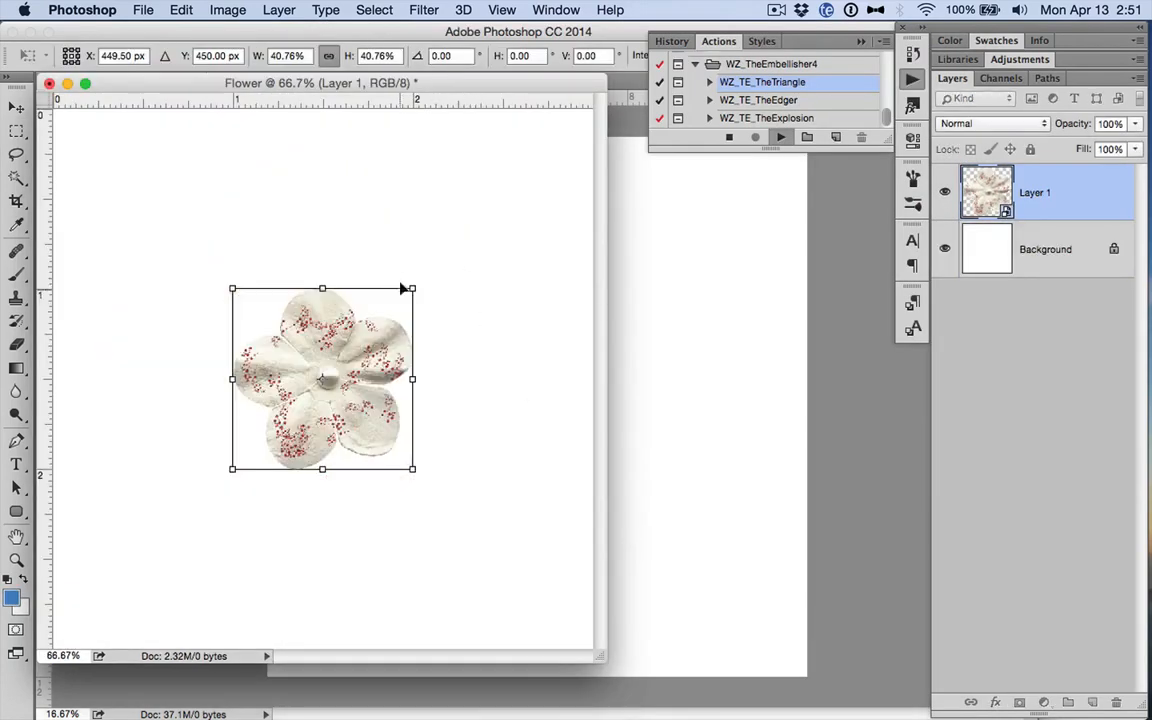
# Step: Scale the placed flower proportionally to about 117% so it fills the Flower canvas, and apply the transform
pyautogui.moveTo(427, 260); pyautogui.dragTo(609, 127)
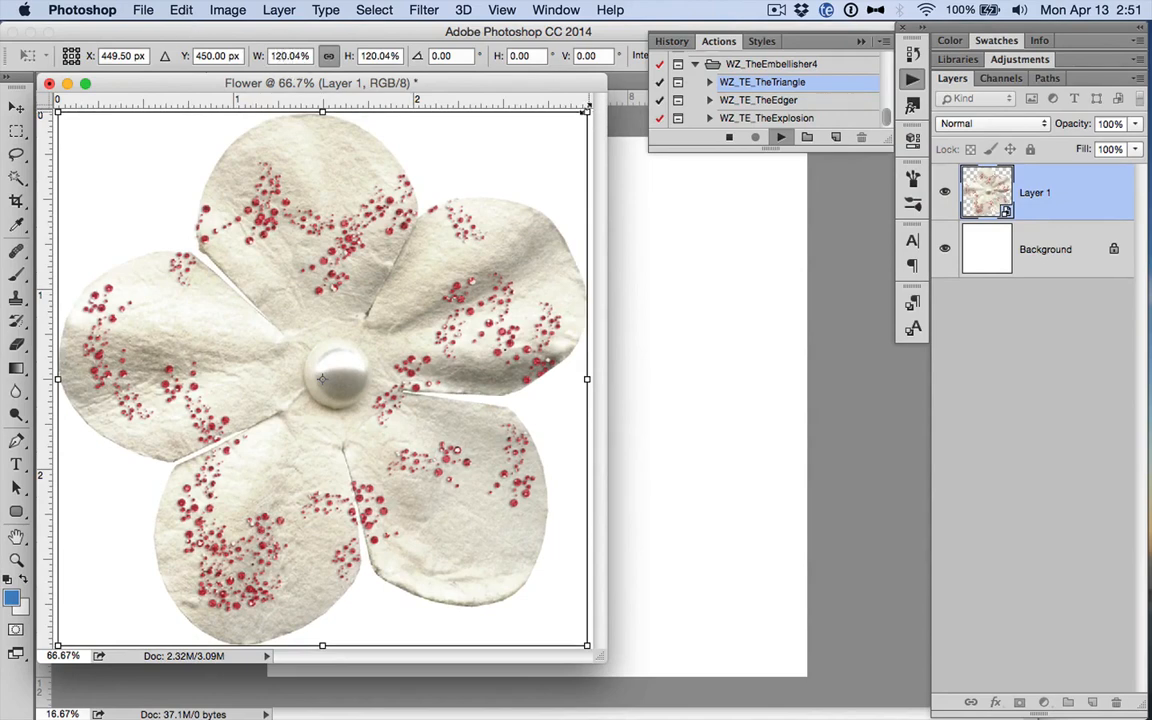
pyautogui.moveTo(587, 111)
pyautogui.mouseDown()
pyautogui.moveTo(546, 152)
pyautogui.moveTo(595, 119)
pyautogui.moveTo(584, 122)
pyautogui.mouseUp()
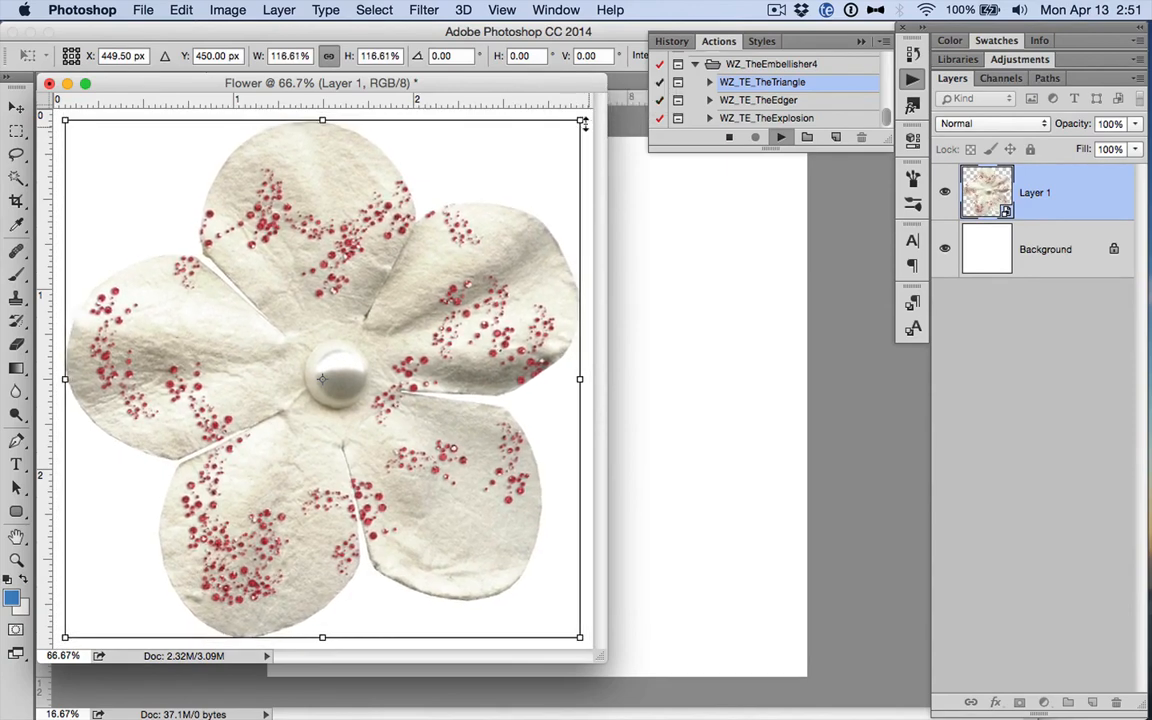
pyautogui.press('Return')
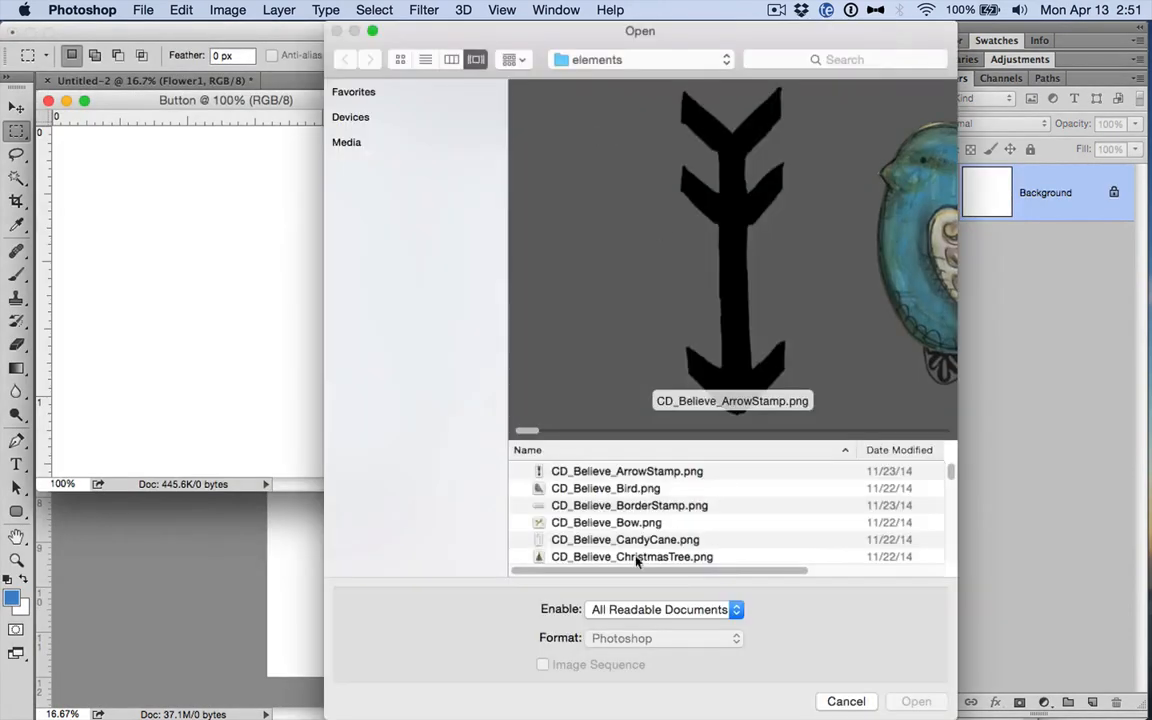
# Step: Browse the elements folder for a button substitute and place CD_Believe_Star.png in the Button document
pyautogui.click(576, 490)
pyautogui.click(636, 541)
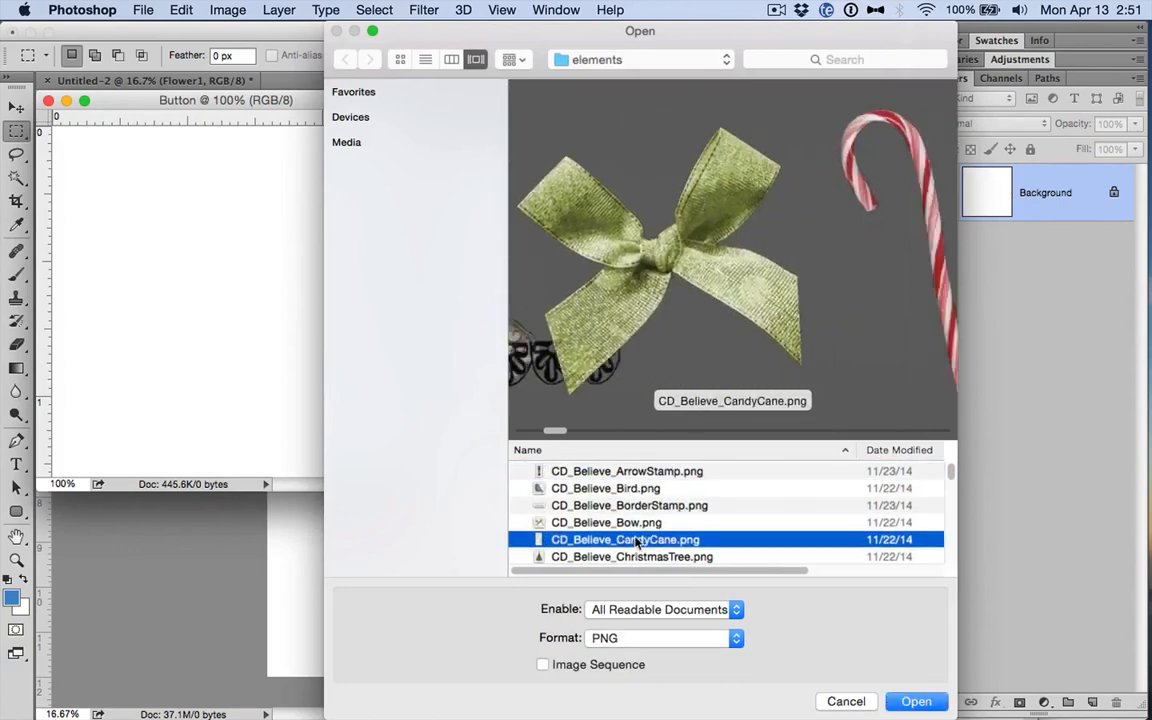
pyautogui.press('Down')
pyautogui.press('Down')
pyautogui.press('Down')
pyautogui.press('Down')
pyautogui.press('Down')
pyautogui.press('Down')
pyautogui.press('Down')
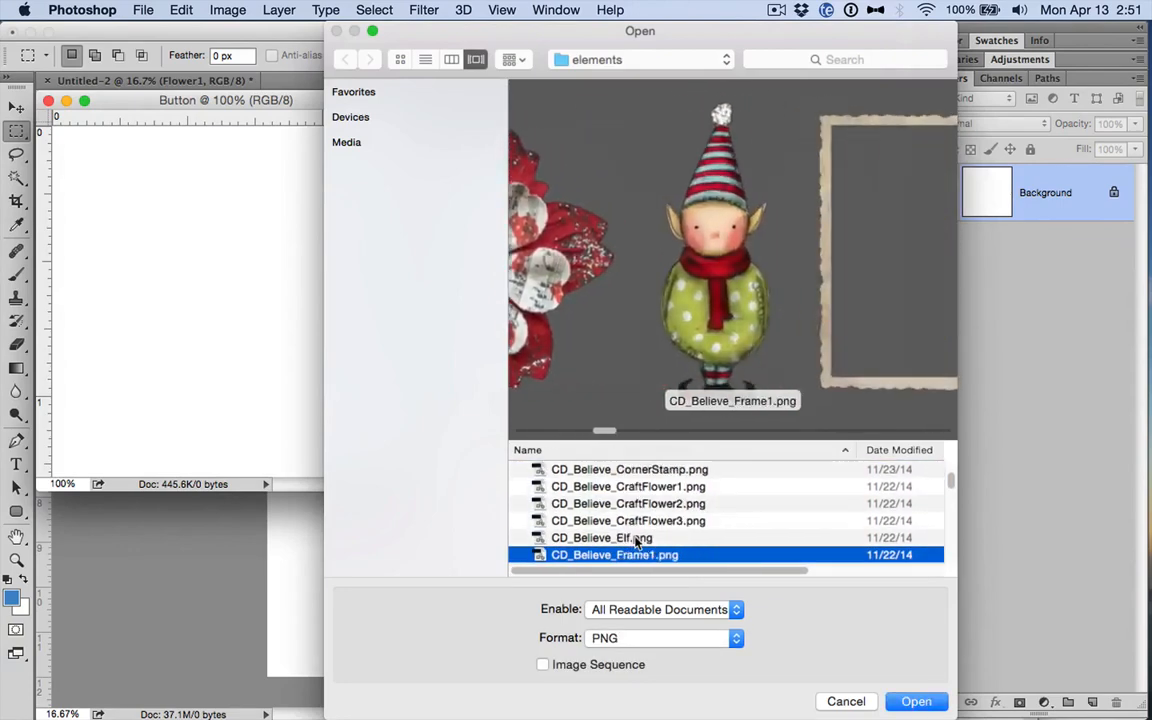
pyautogui.press('Down')
pyautogui.press('Down')
pyautogui.press('Down')
pyautogui.press('Down')
pyautogui.press('Down')
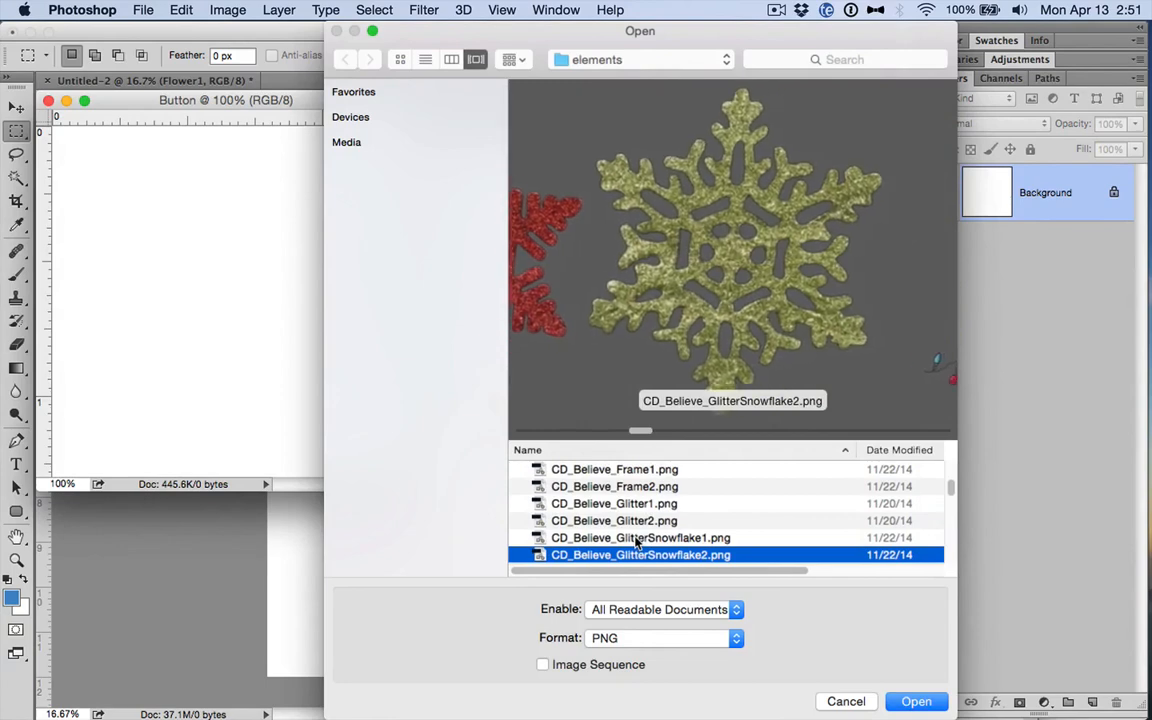
pyautogui.press('Down')
pyautogui.press('Down')
pyautogui.press('Down')
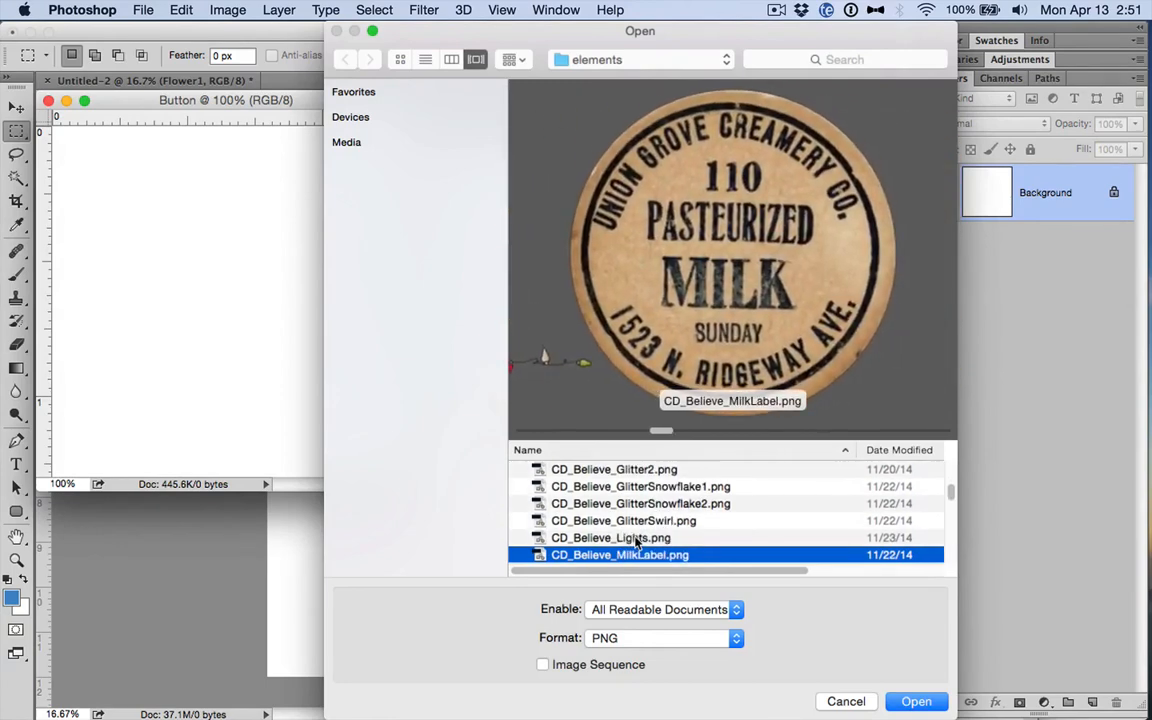
pyautogui.press('Down')
pyautogui.press('Down')
pyautogui.press('Down')
pyautogui.press('Down')
pyautogui.press('Down')
pyautogui.press('Down')
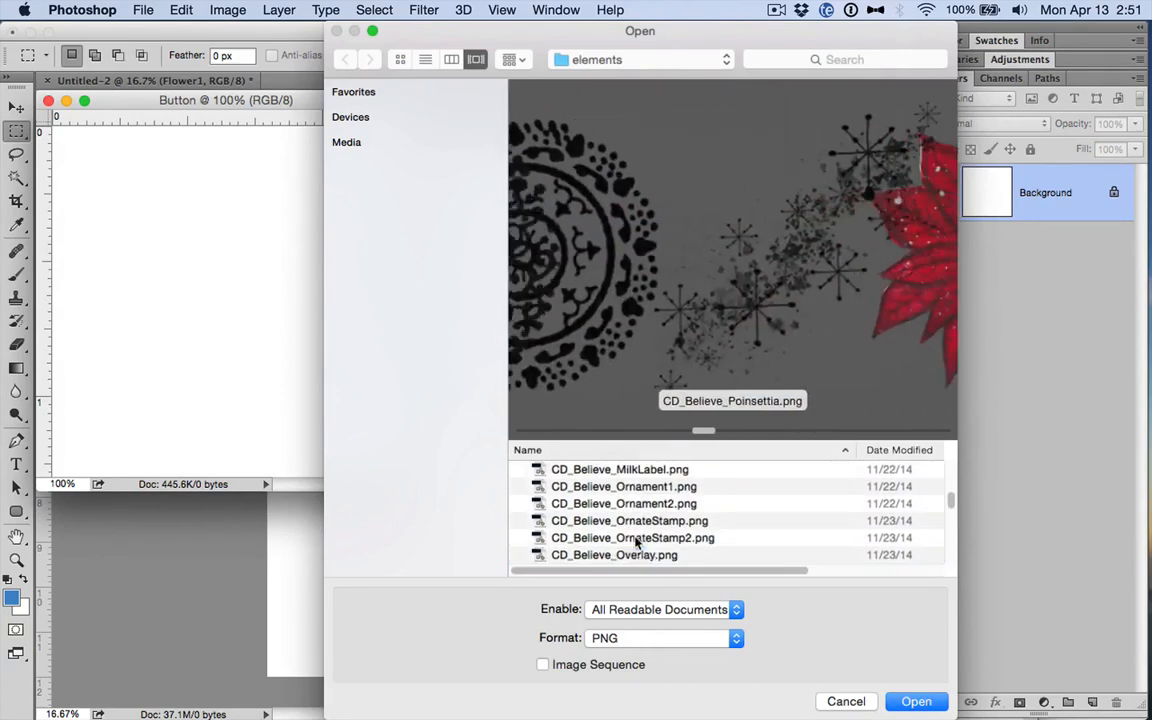
pyautogui.press('Down')
pyautogui.press('Down')
pyautogui.press('Down')
pyautogui.press('Down')
pyautogui.press('Down')
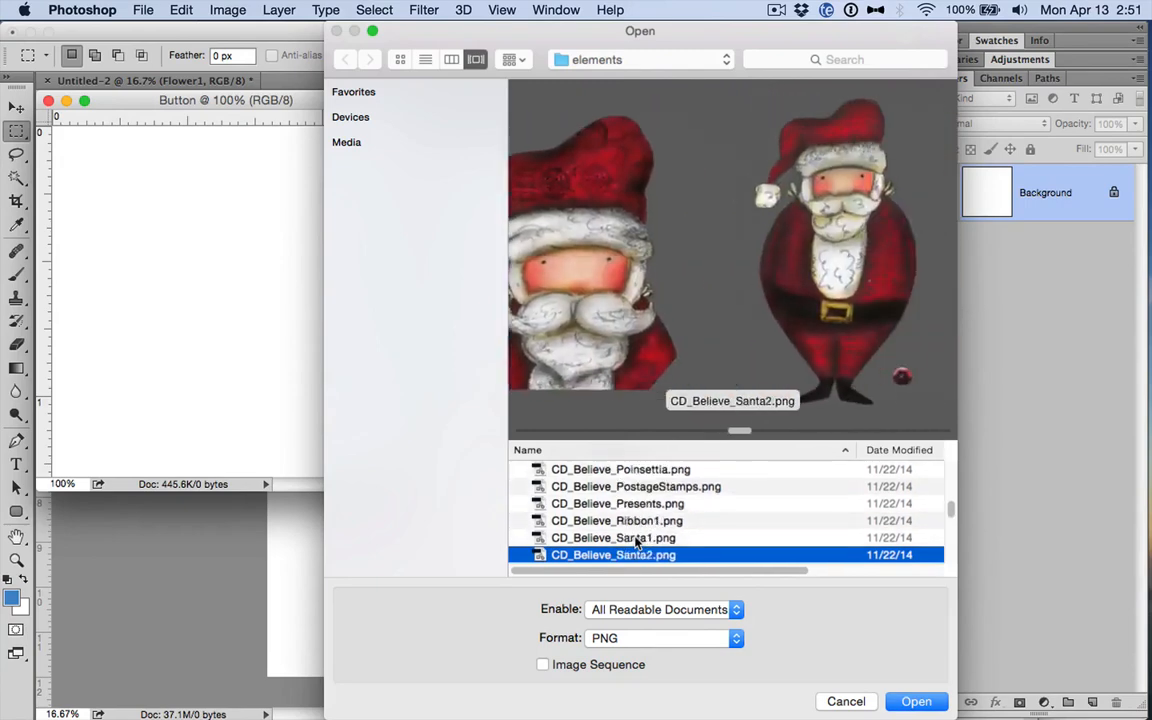
pyautogui.press('Down')
pyautogui.press('Down')
pyautogui.press('Down')
pyautogui.press('Down')
pyautogui.press('Down')
pyautogui.press('Down')
pyautogui.press('Up')
pyautogui.press('Up')
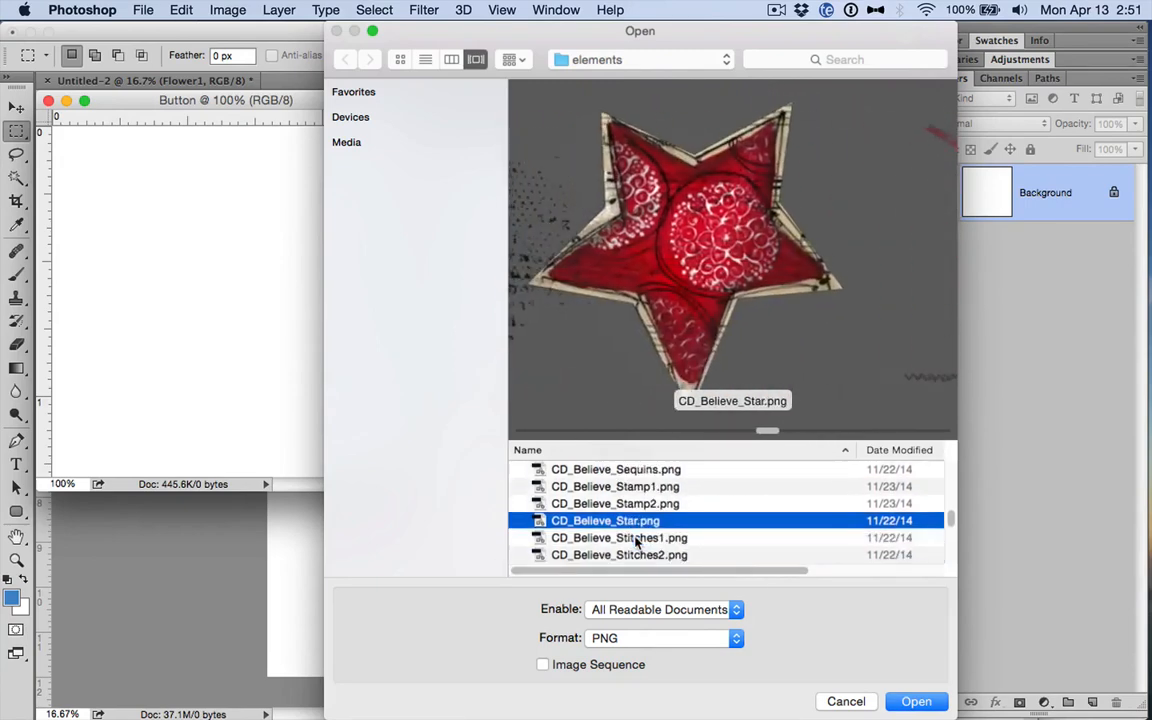
pyautogui.press('Return')
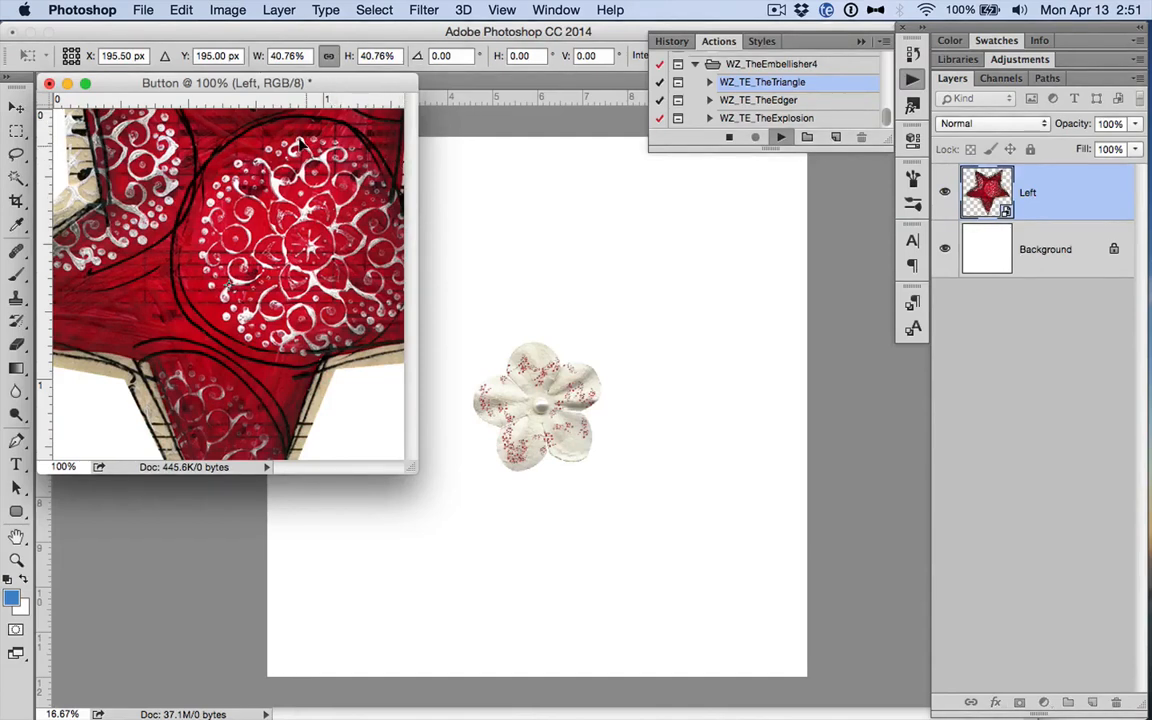
# Step: Scale the star down proportionally about its center to fit the Button canvas, and apply the transform
pyautogui.press('super+equal')
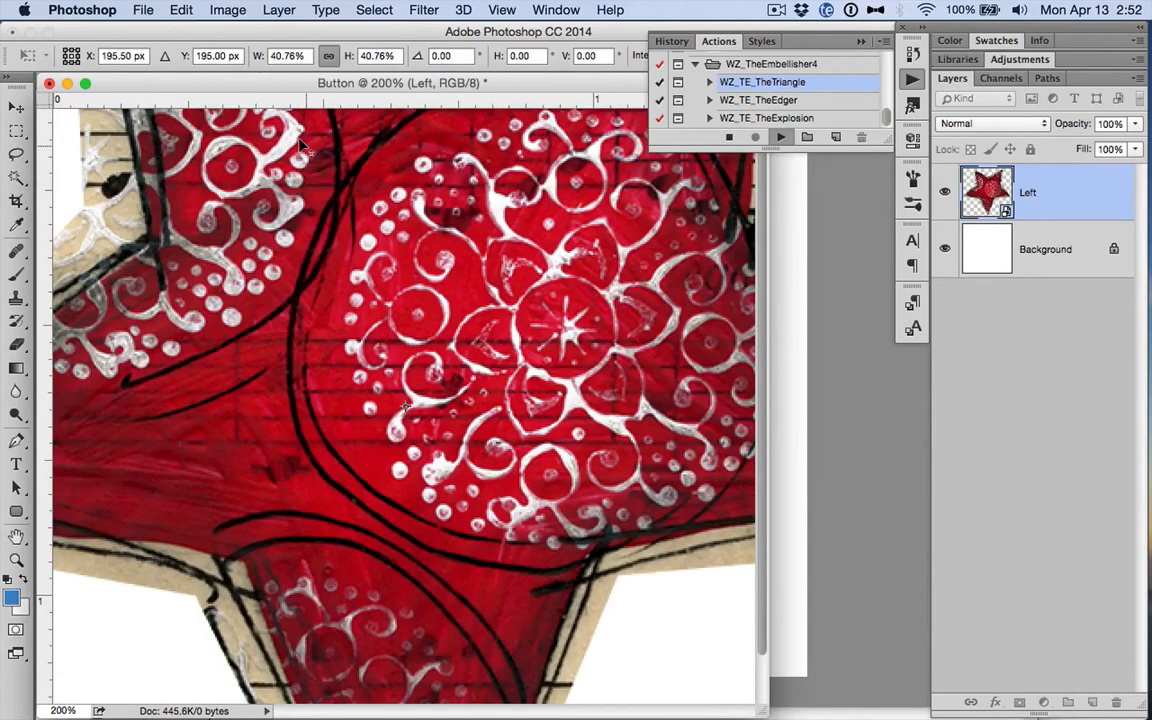
pyautogui.press('super+minus')
pyautogui.press('super+minus')
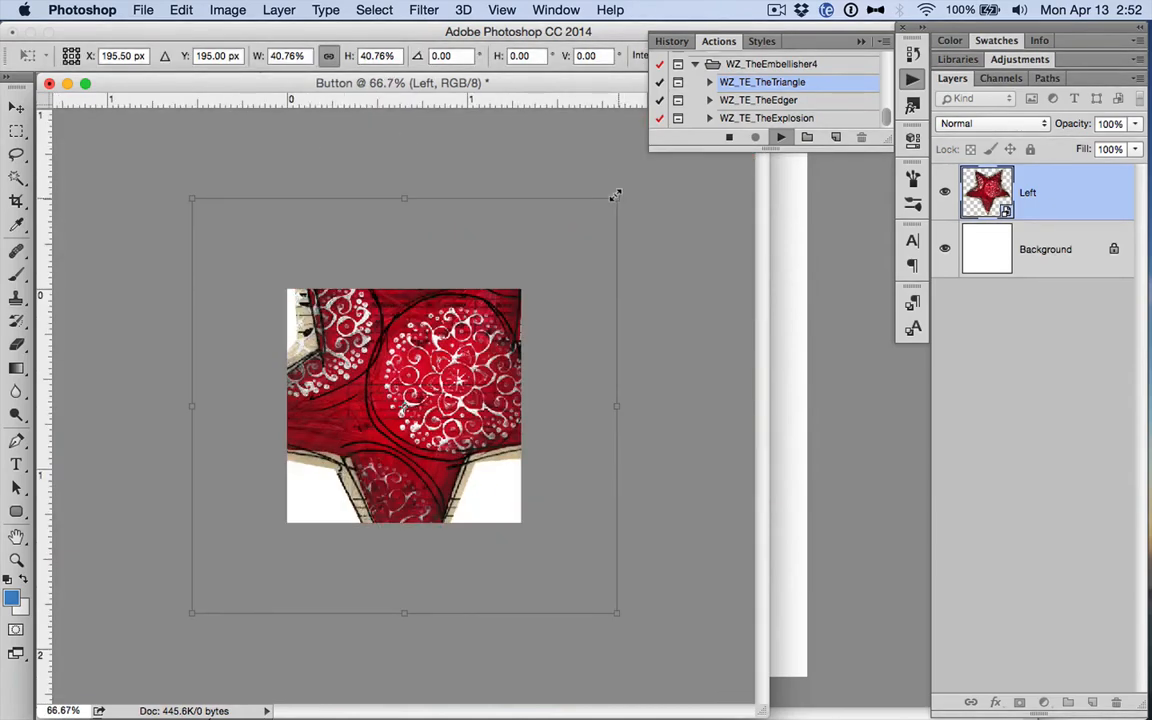
pyautogui.moveTo(615, 197); pyautogui.dragTo(516, 286)
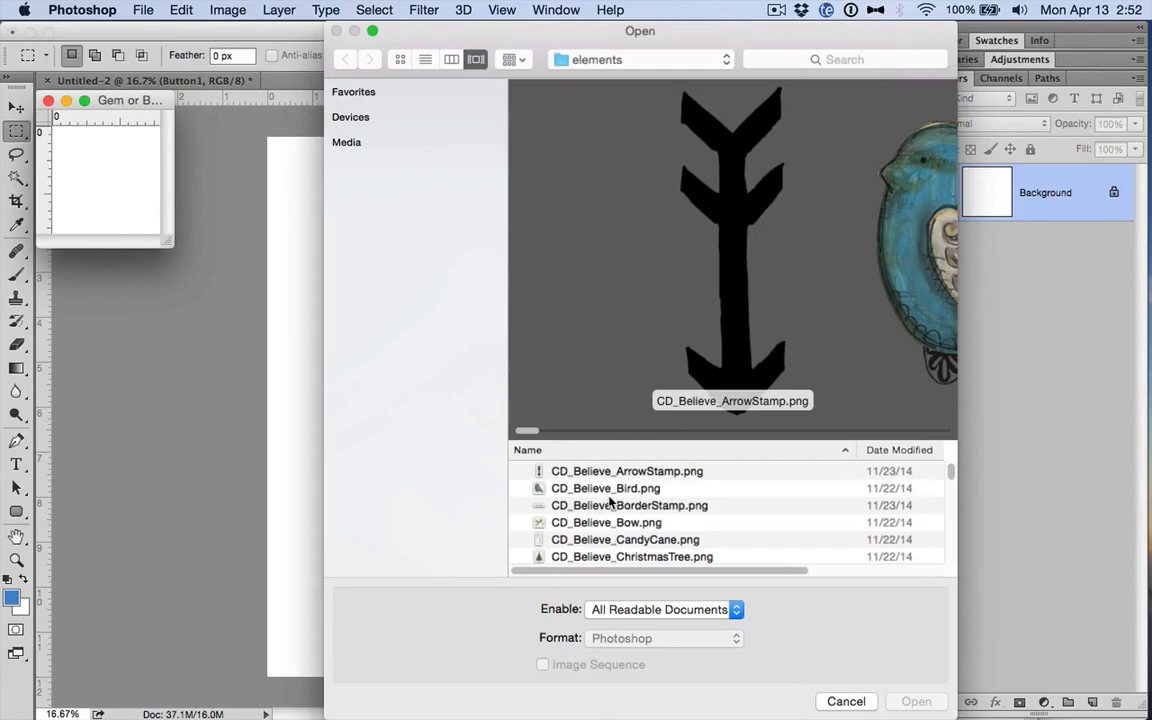
# Step: Browse the elements folder for a small accent and place CD_Believe_Bird.png in the Gem or Brad document
pyautogui.press('Down')
pyautogui.press('Down')
pyautogui.press('Down')
pyautogui.press('Down')
pyautogui.press('Down')
pyautogui.press('Down')
pyautogui.press('Down')
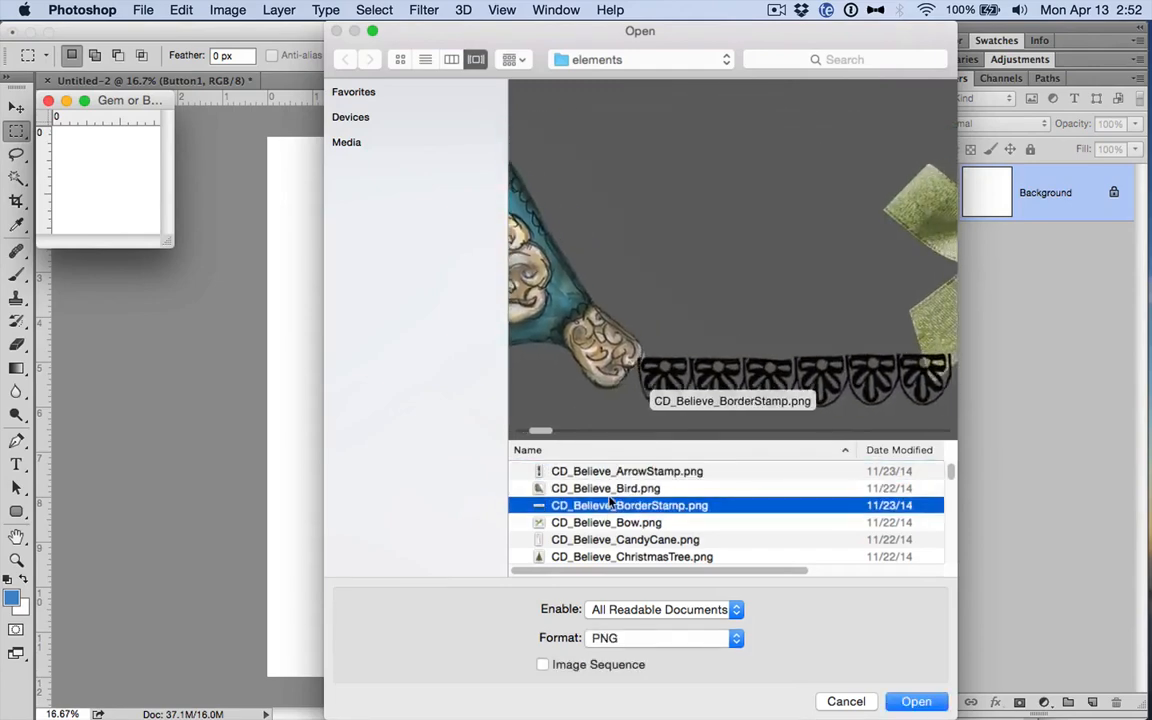
pyautogui.press('Down')
pyautogui.press('Down')
pyautogui.press('Down')
pyautogui.press('Down')
pyautogui.press('Down')
pyautogui.press('Down')
pyautogui.press('Down')
pyautogui.press('Down')
pyautogui.press('Down')
pyautogui.press('Down')
pyautogui.press('Down')
pyautogui.press('Down')
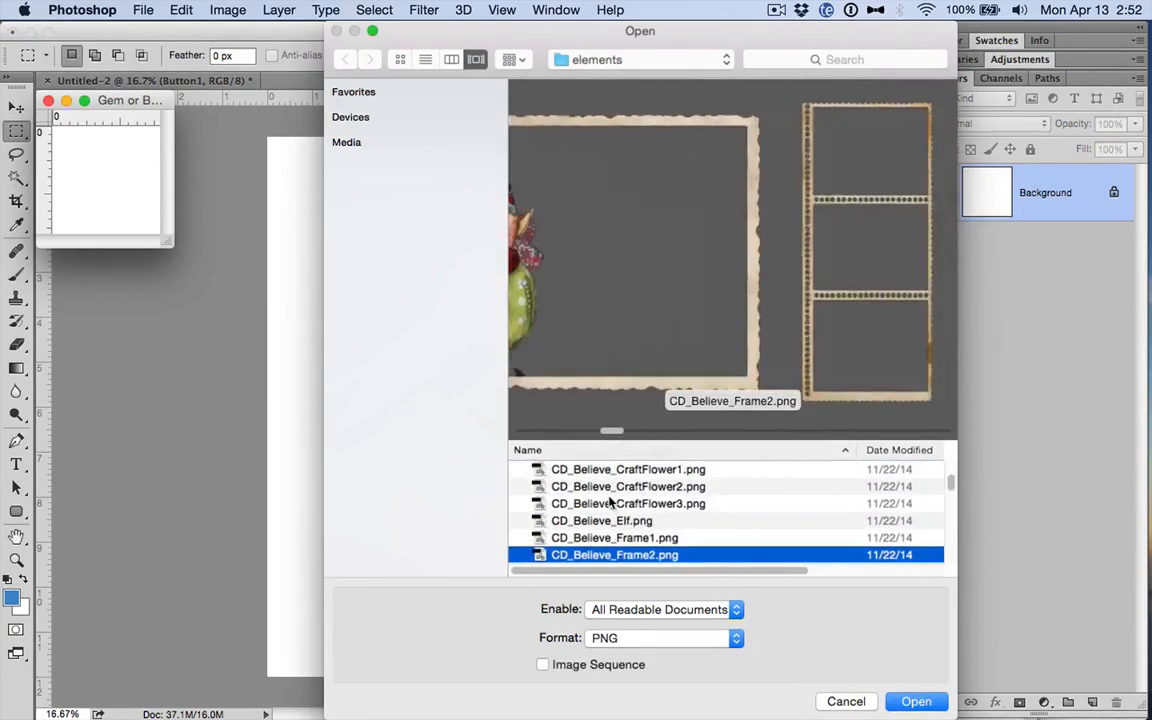
pyautogui.press('Down')
pyautogui.press('Down')
pyautogui.press('Down')
pyautogui.press('Down')
pyautogui.press('Down')
pyautogui.press('Down')
pyautogui.press('Down')
pyautogui.press('Down')
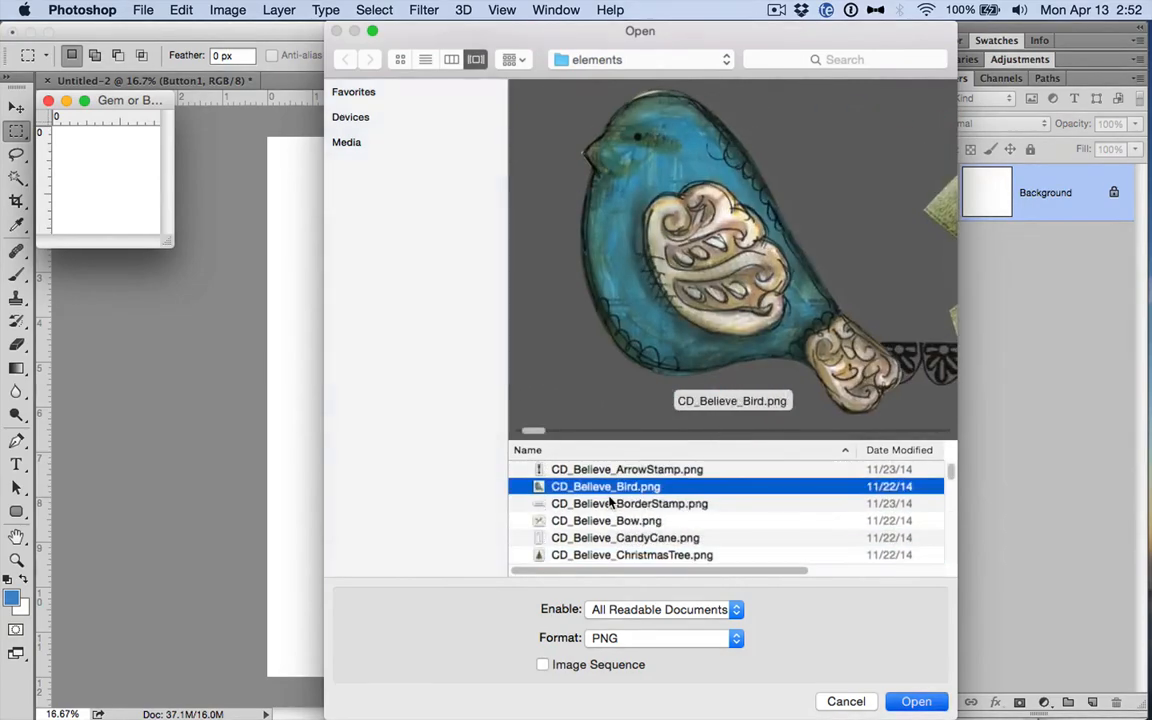
pyautogui.press('Return')
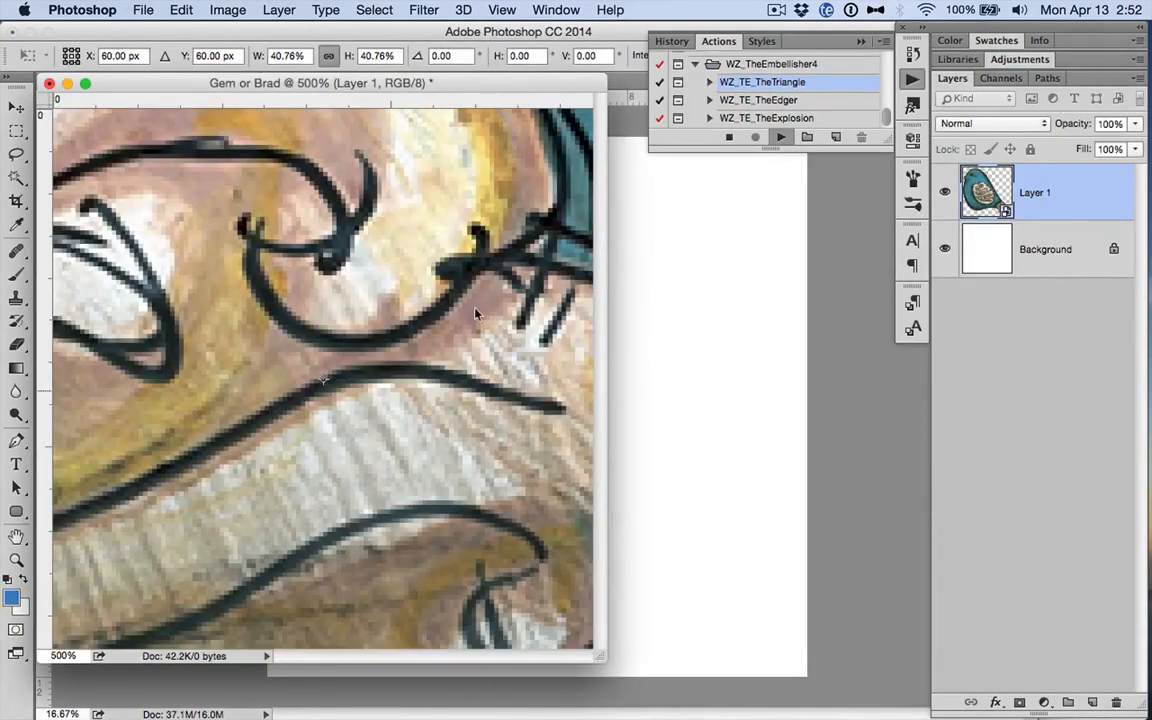
# Step: Shrink the bird proportionally to 2%, enlarge it about its center to fill the Gem or Brad canvas, and apply the transform
pyautogui.click(288, 55)
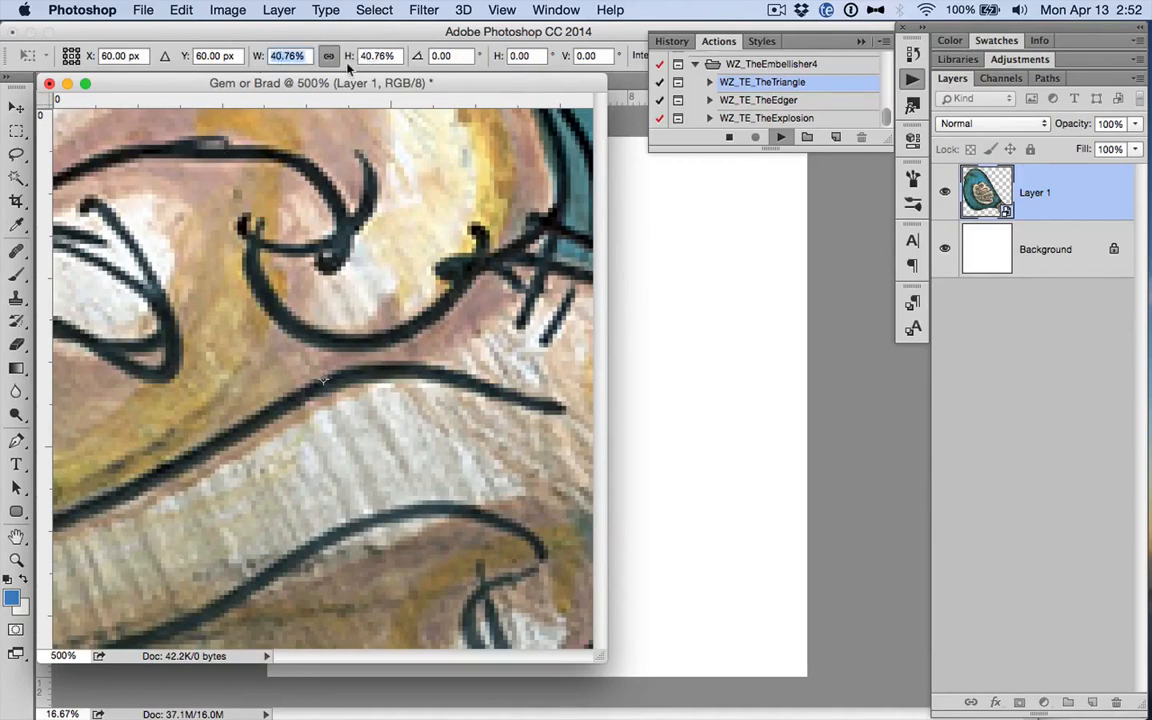
pyautogui.write('10')
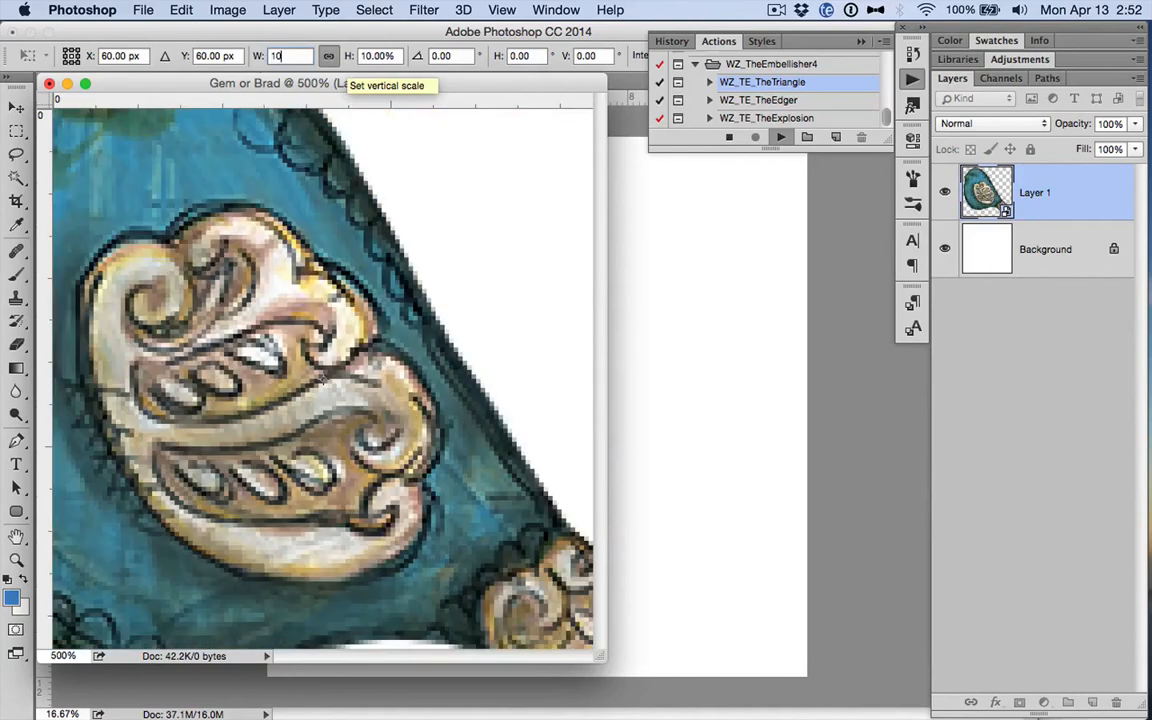
pyautogui.press('BackSpace')
pyautogui.write('2')
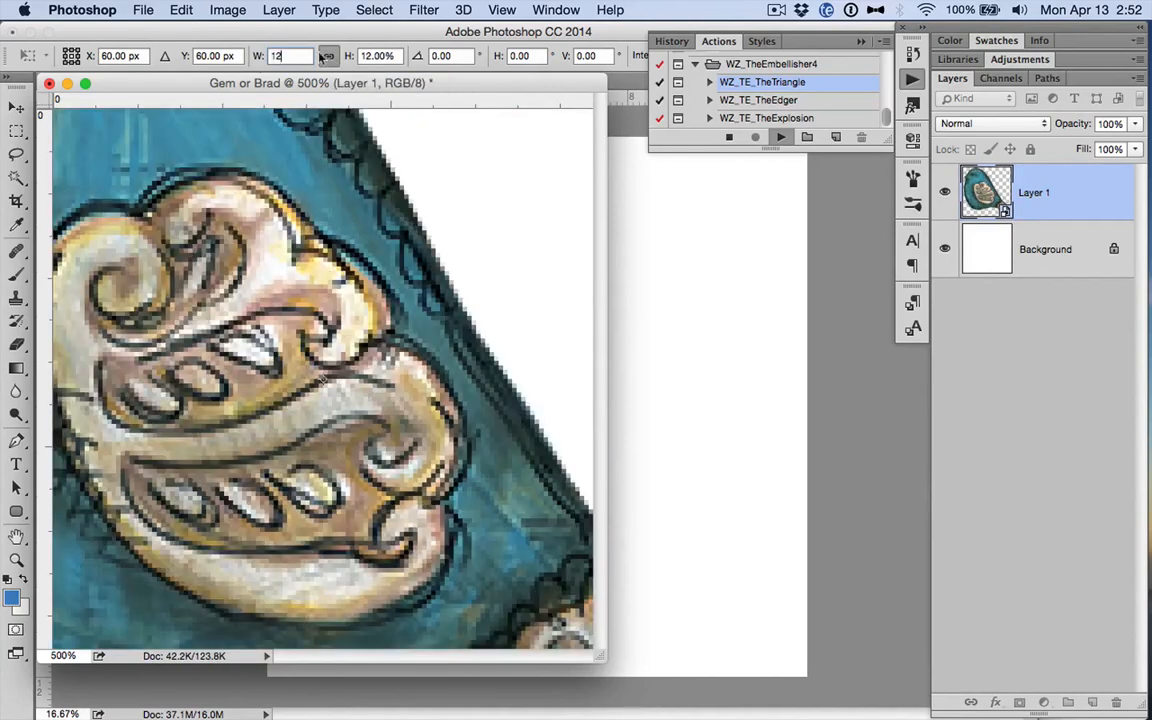
pyautogui.press('BackSpace')
pyautogui.press('BackSpace')
pyautogui.write('2')
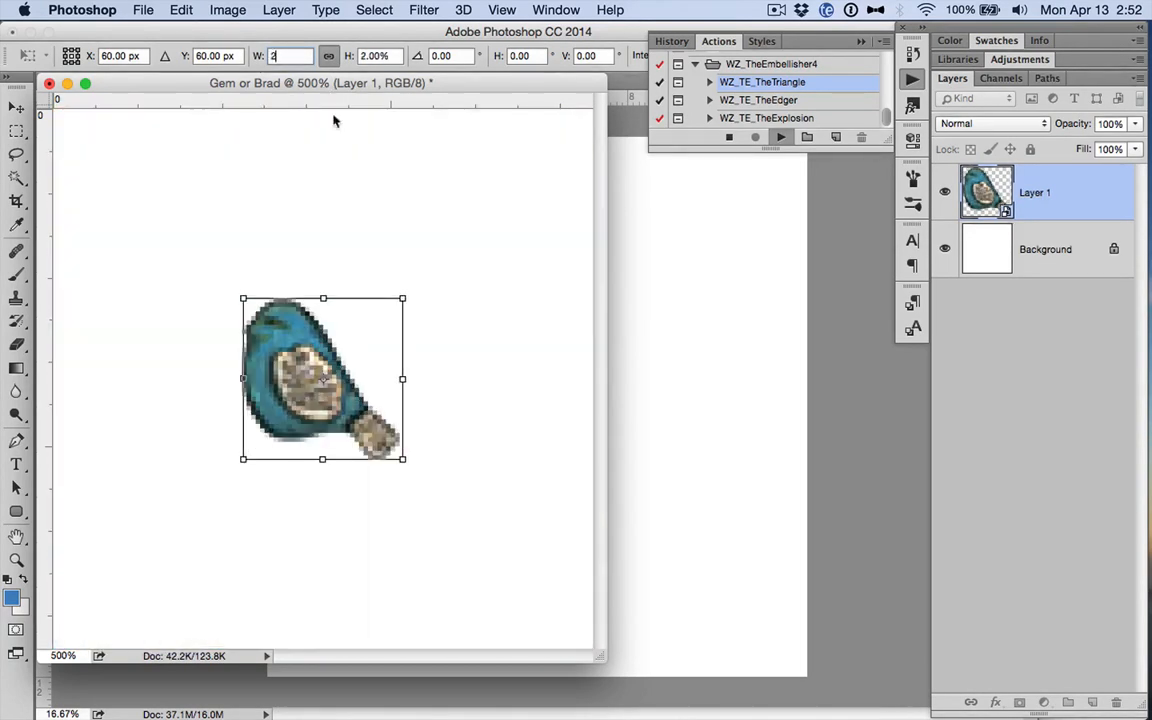
pyautogui.moveTo(402, 297); pyautogui.dragTo(583, 116)
pyautogui.press('super+o')
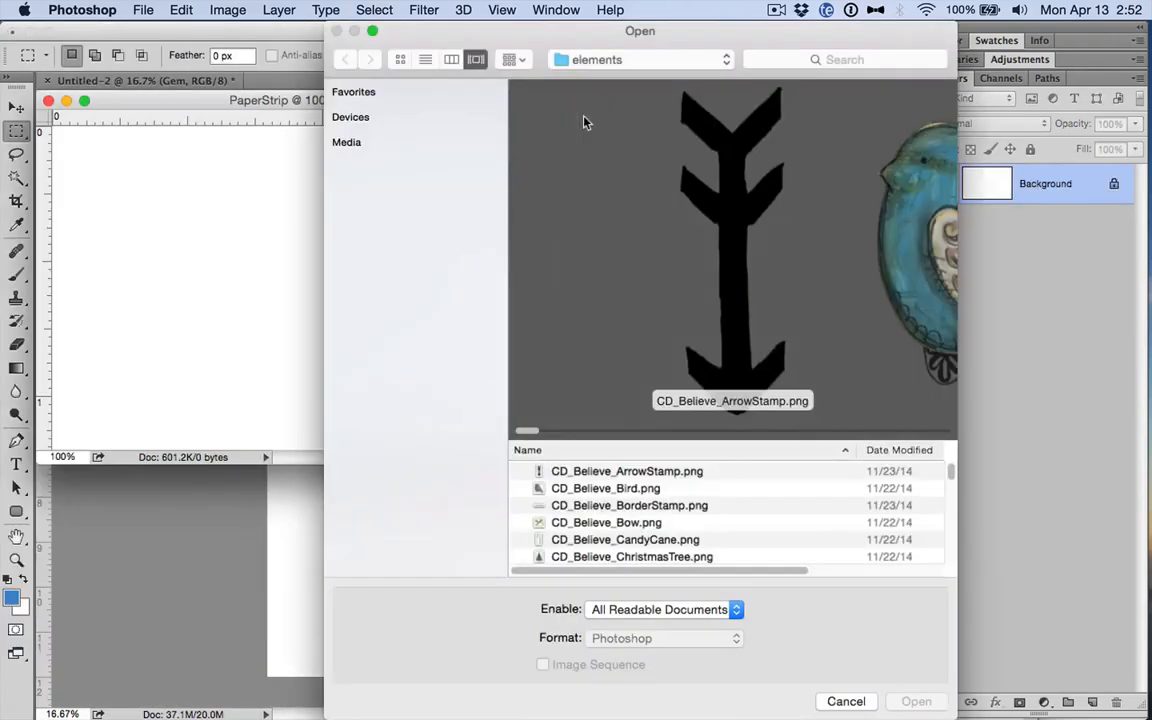
# Step: Browse the elements folder for a paper piece and place CD_Believe_TornPaper1.png in the PaperStrip document
pyautogui.scroll(-15, 607, 556)
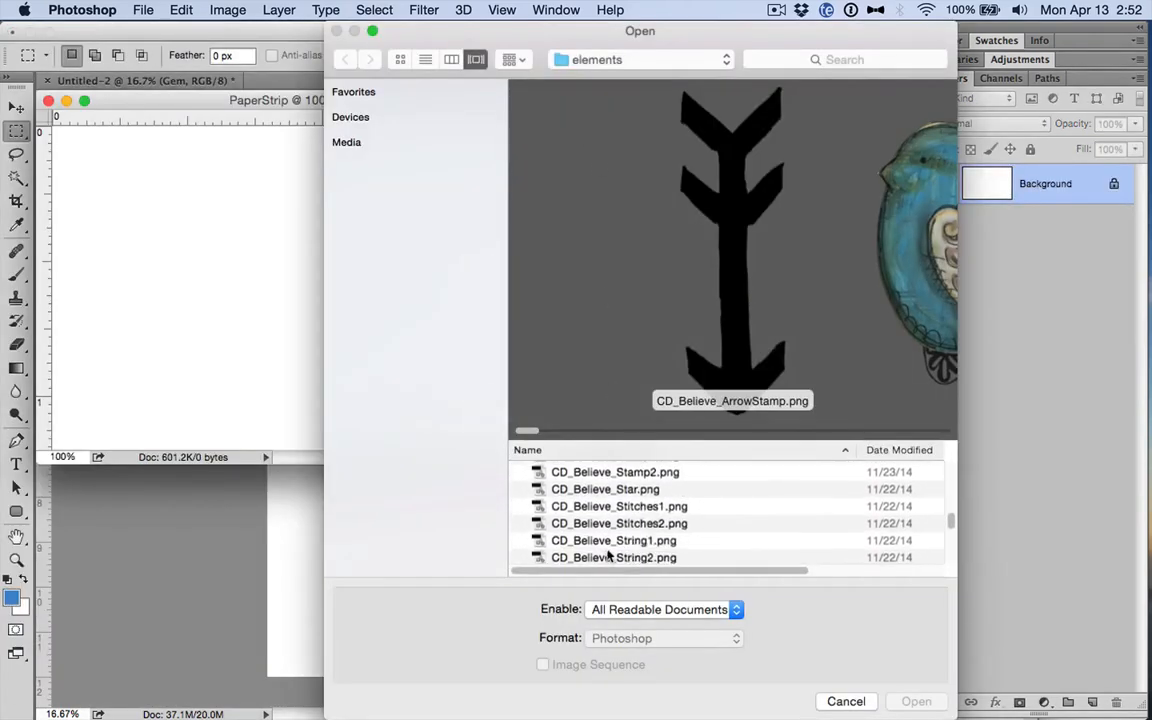
pyautogui.scroll(3, 625, 520)
pyautogui.scroll(10, 629, 515)
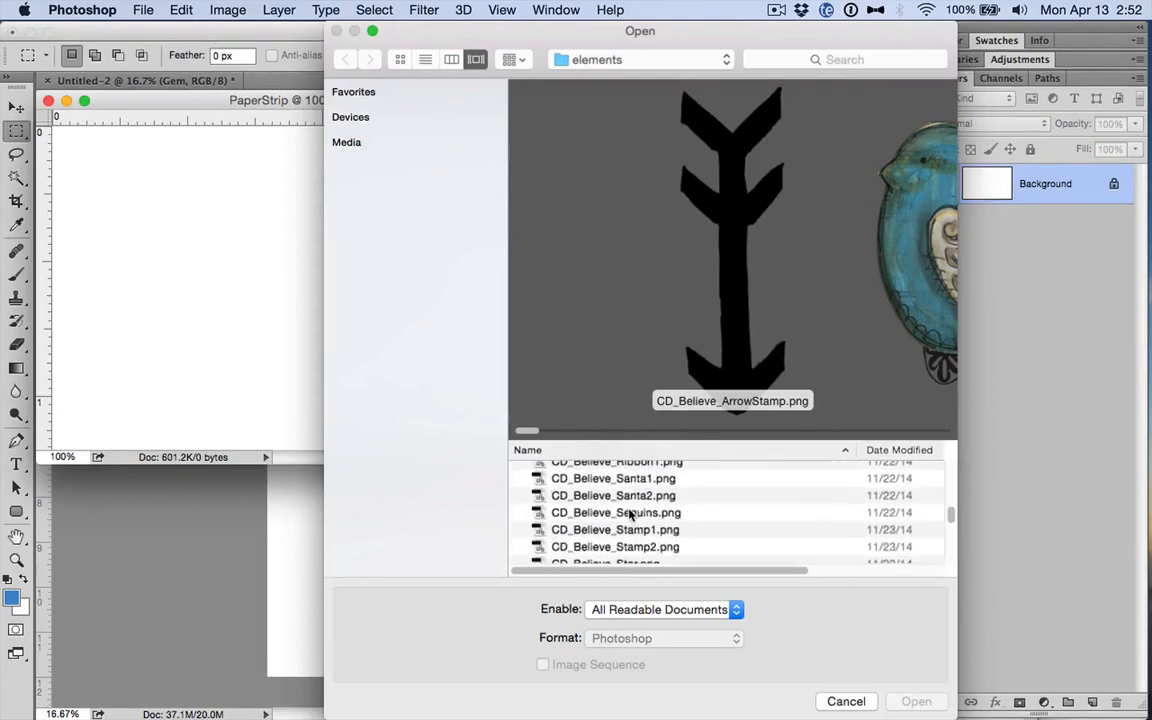
pyautogui.scroll(-2, 629, 515)
pyautogui.click(630, 521)
pyautogui.press('Down')
pyautogui.press('Down')
pyautogui.press('Down')
pyautogui.press('Down')
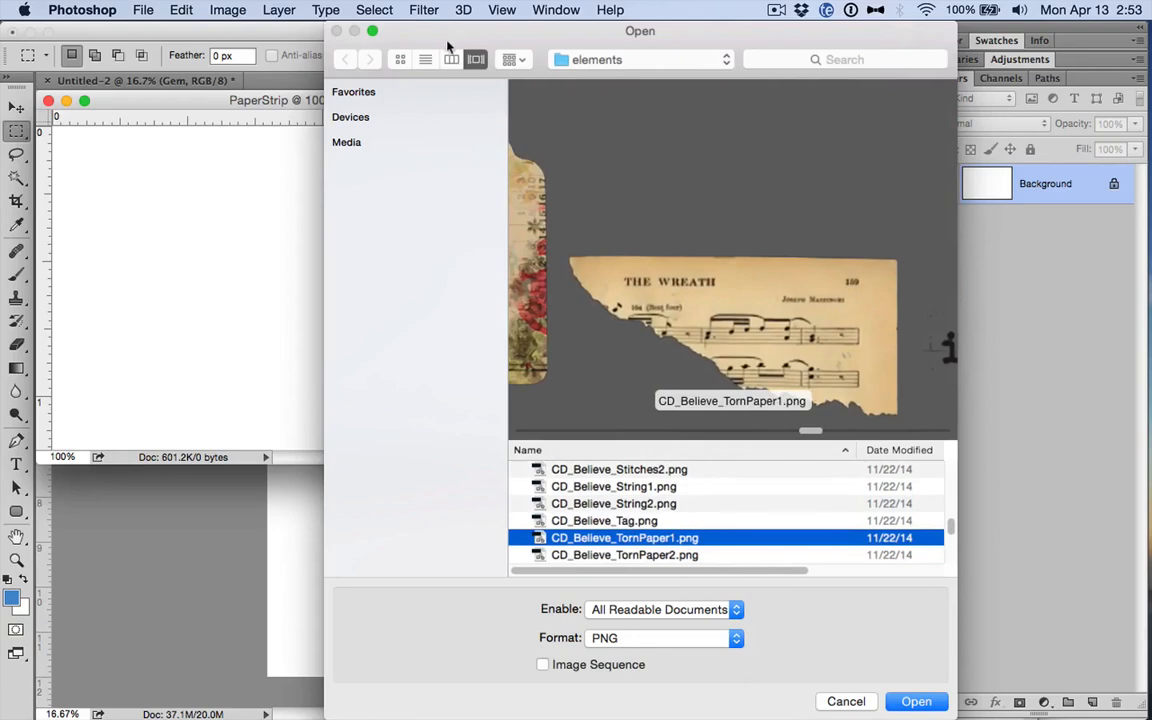
pyautogui.moveTo(448, 46); pyautogui.dragTo(755, 207)
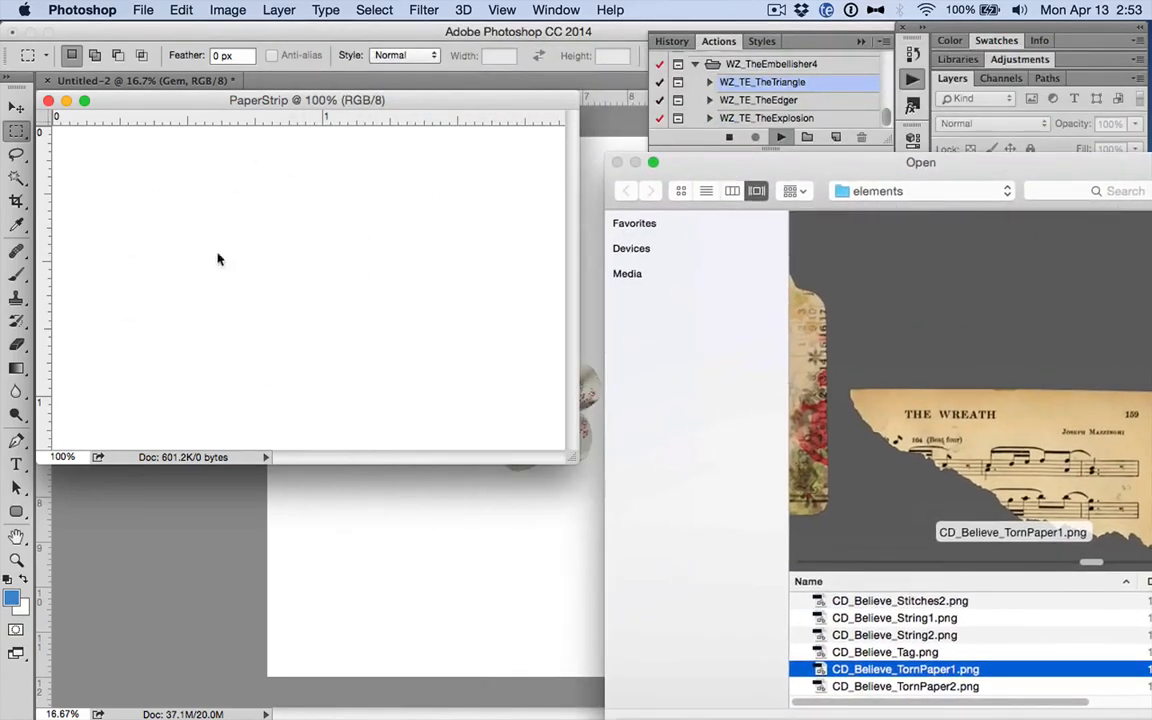
pyautogui.moveTo(826, 172); pyautogui.dragTo(497, 7)
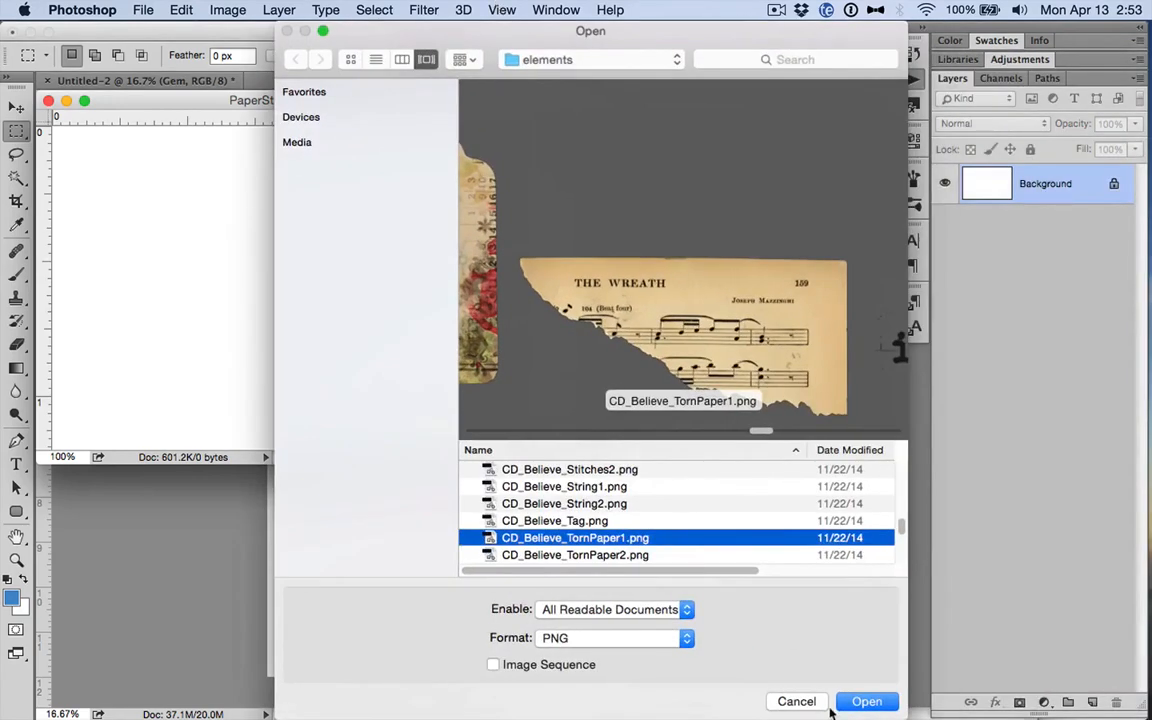
pyautogui.click(866, 702)
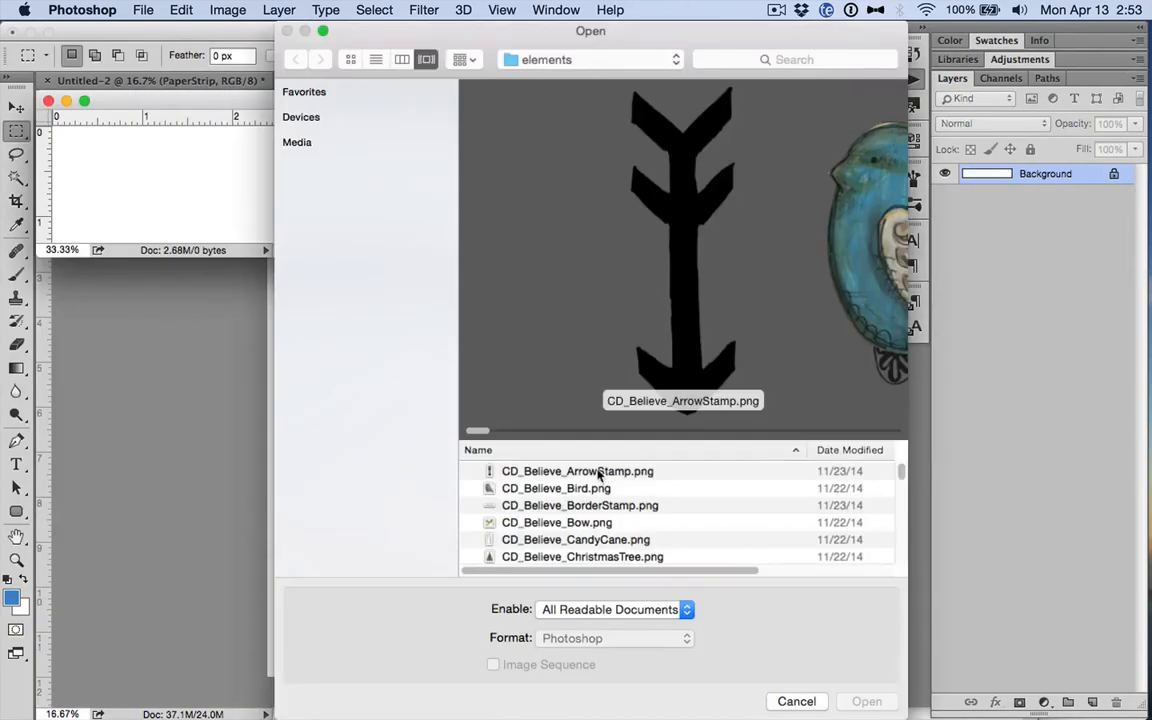
# Step: Browse the elements folder for a banner substitute, place CD_Believe_Lights.png in the Banner document, and enlarge it to fit the canvas
pyautogui.press('Down')
pyautogui.press('Down')
pyautogui.press('Down')
pyautogui.press('Down')
pyautogui.press('Down')
pyautogui.press('Up')
pyautogui.press('Up')
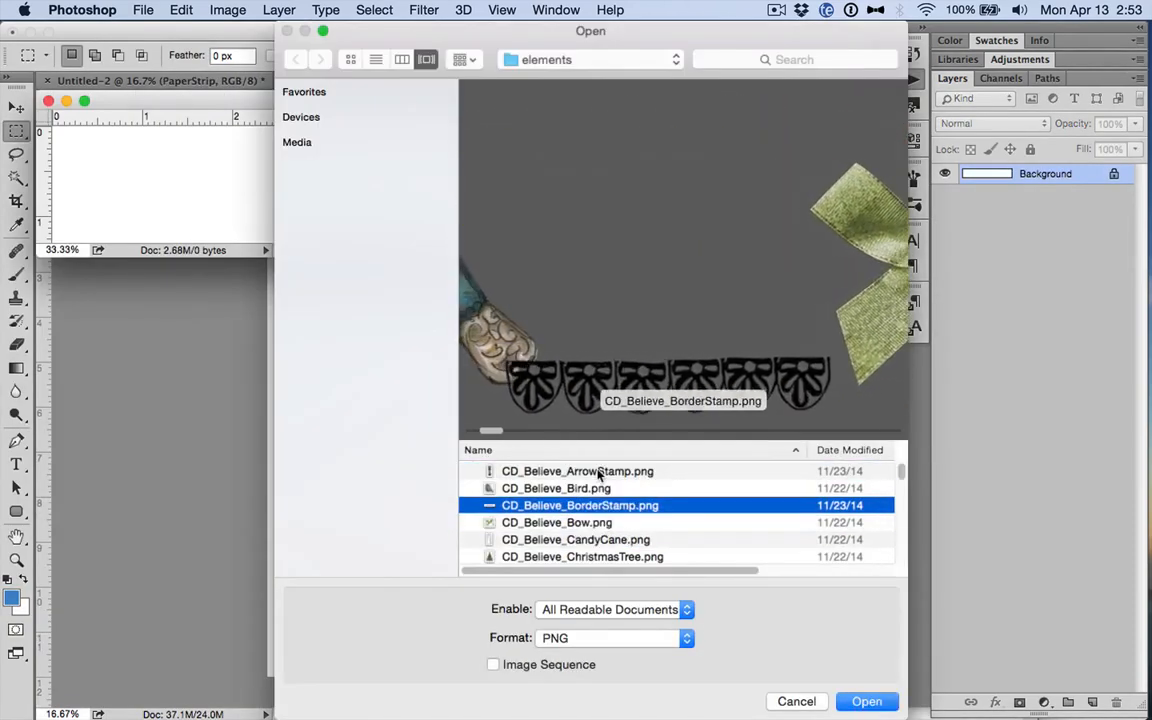
pyautogui.press('Down')
pyautogui.press('Down')
pyautogui.press('Down')
pyautogui.press('Down')
pyautogui.press('Down')
pyautogui.press('Down')
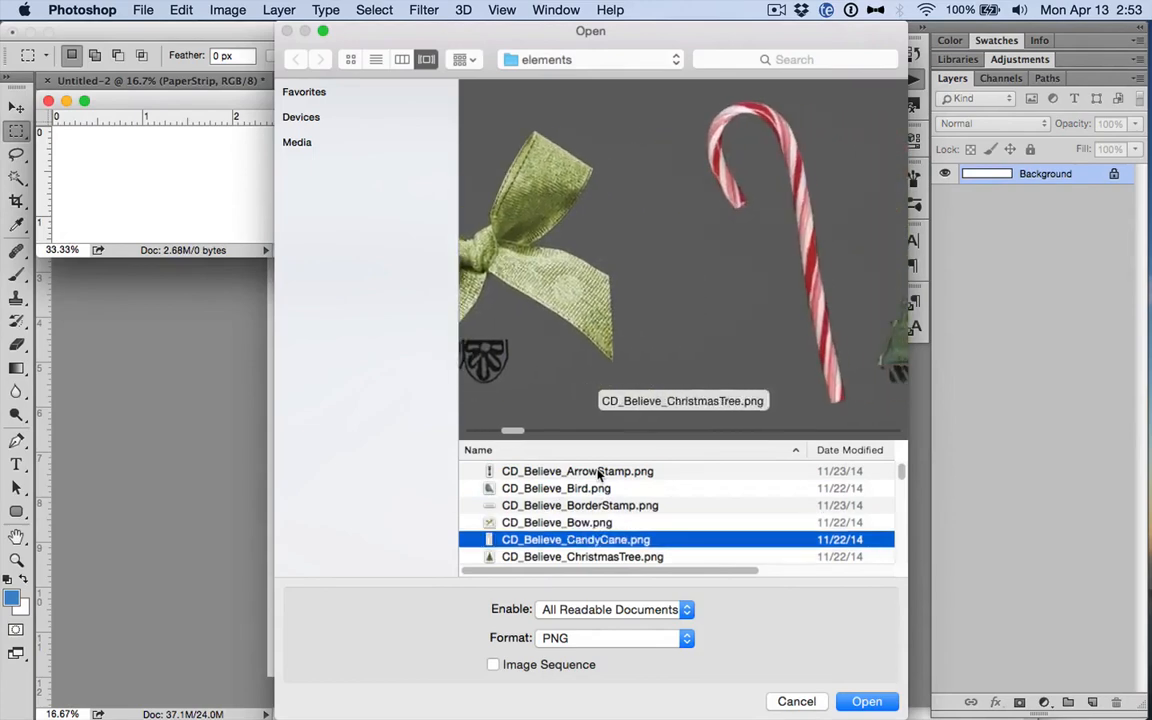
pyautogui.press('Down')
pyautogui.press('Down')
pyautogui.press('Down')
pyautogui.press('Down')
pyautogui.press('Down')
pyautogui.press('Down')
pyautogui.press('Down')
pyautogui.press('Down')
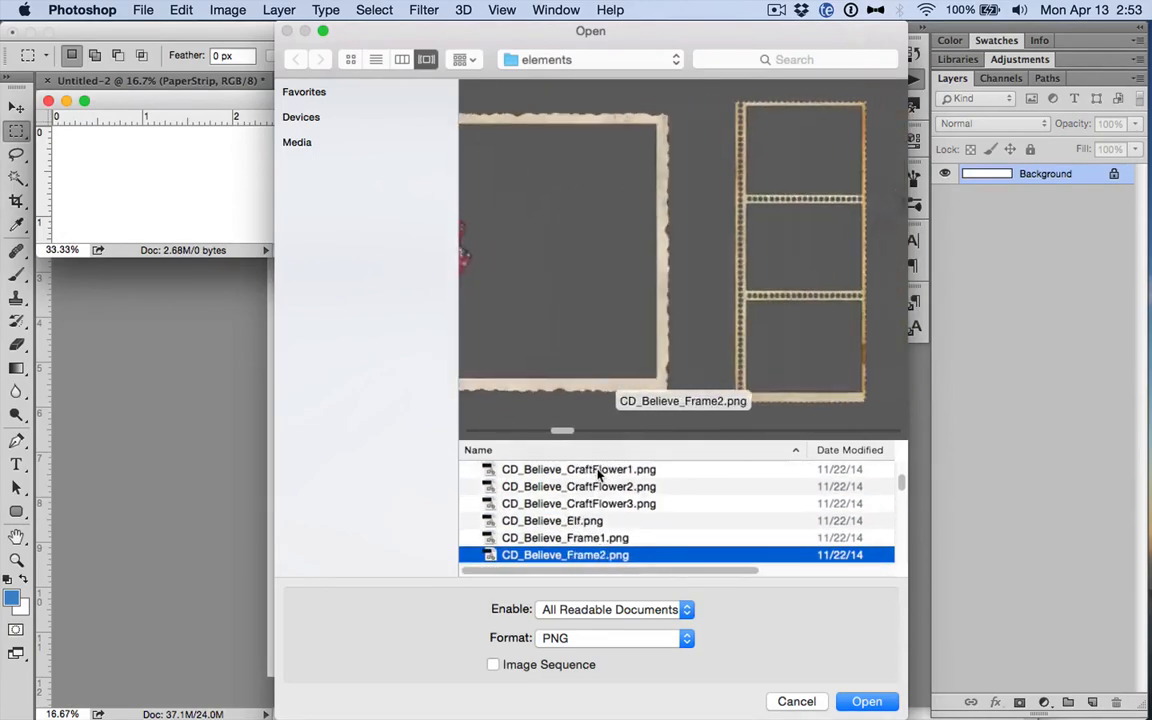
pyautogui.press('Down')
pyautogui.press('Down')
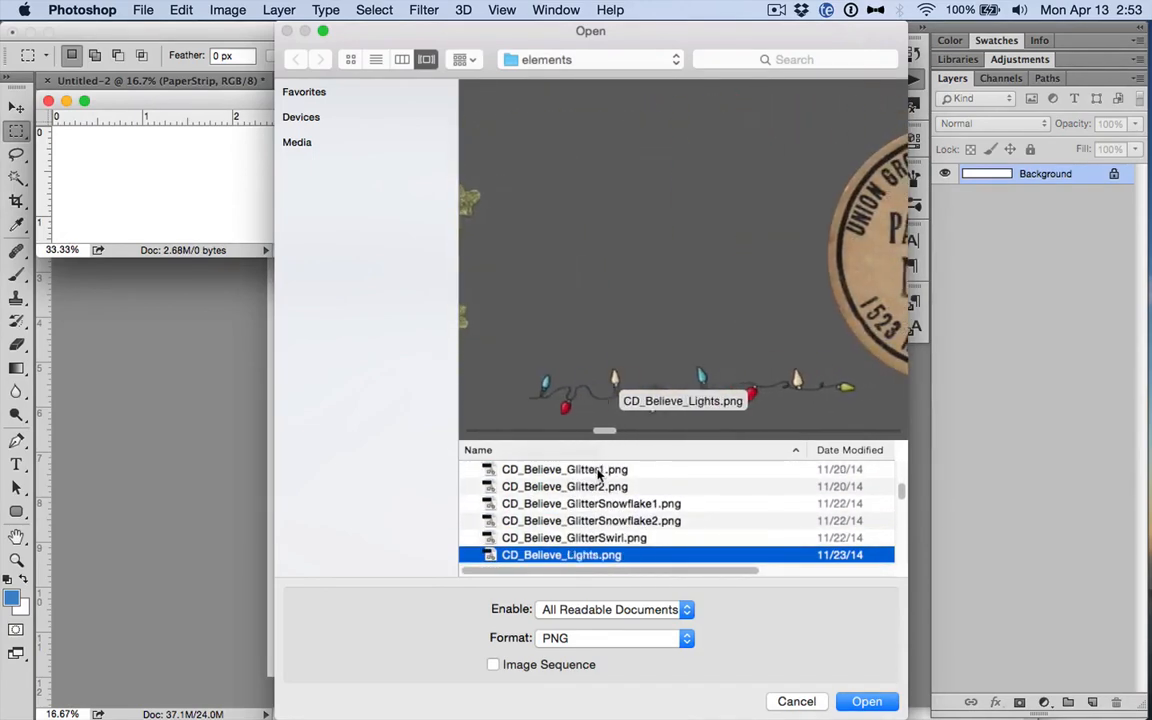
pyautogui.press('Return')
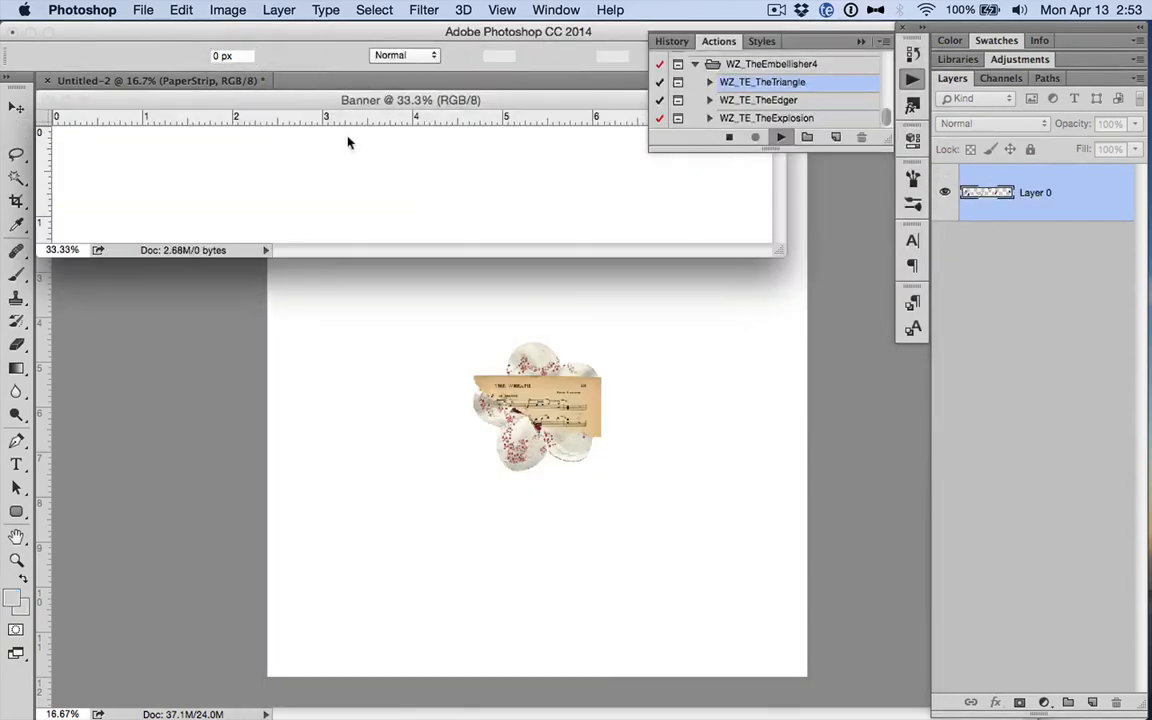
pyautogui.moveTo(629, 152); pyautogui.dragTo(883, 113)
pyautogui.press('Return')
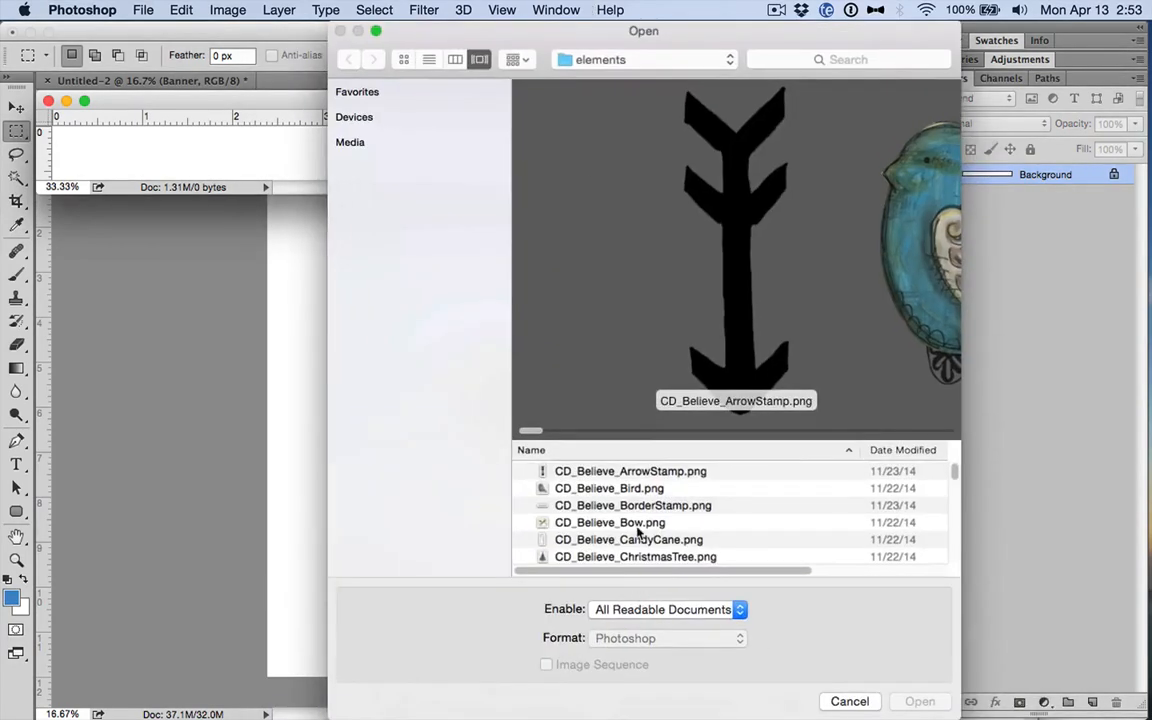
# Step: Compare the stitching elements, place CD_Believe_Stitches2.png in the Stitches document, and enlarge it about its center to span the canvas
pyautogui.scroll(-15, 638, 532)
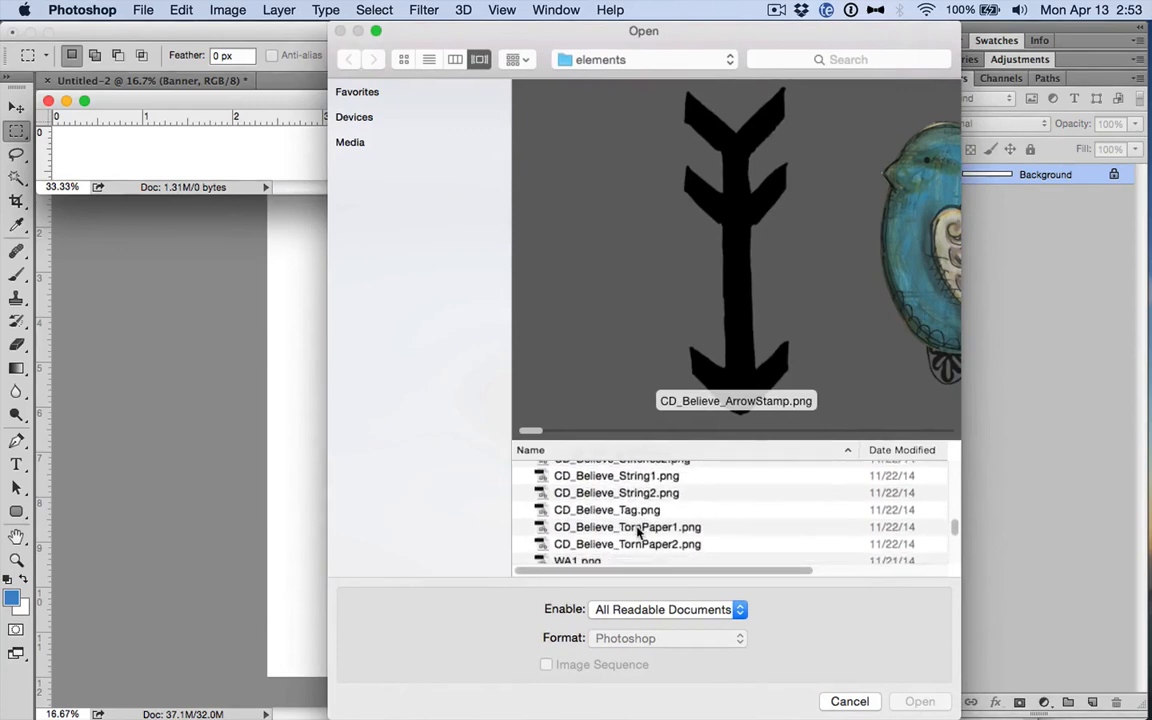
pyautogui.click(638, 527)
pyautogui.press('Up')
pyautogui.press('Up')
pyautogui.press('Up')
pyautogui.press('Up')
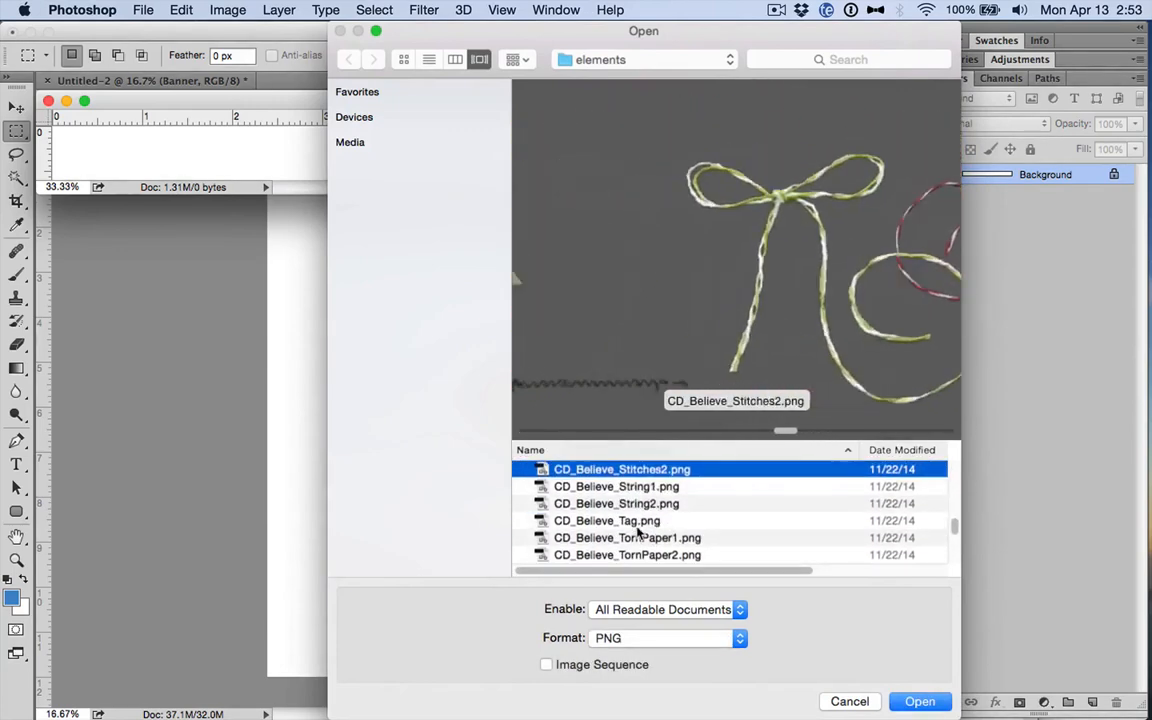
pyautogui.press('Up')
pyautogui.press('Down')
pyautogui.press('Up')
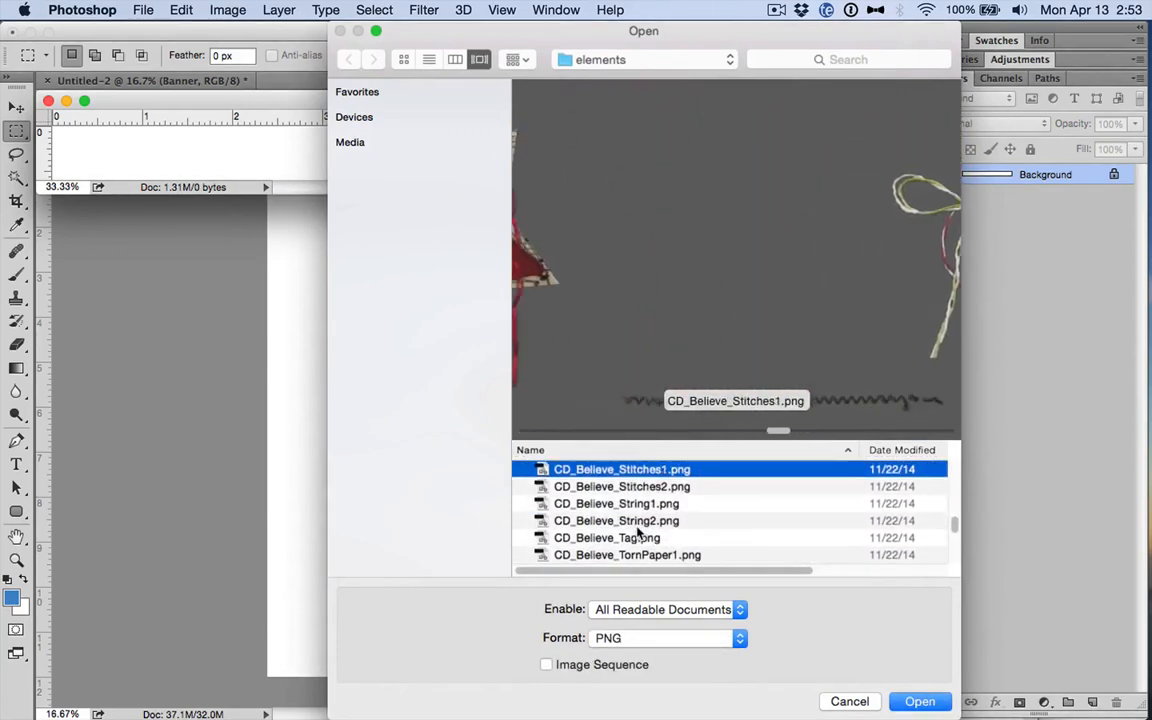
pyautogui.press('Down')
pyautogui.press('Return')
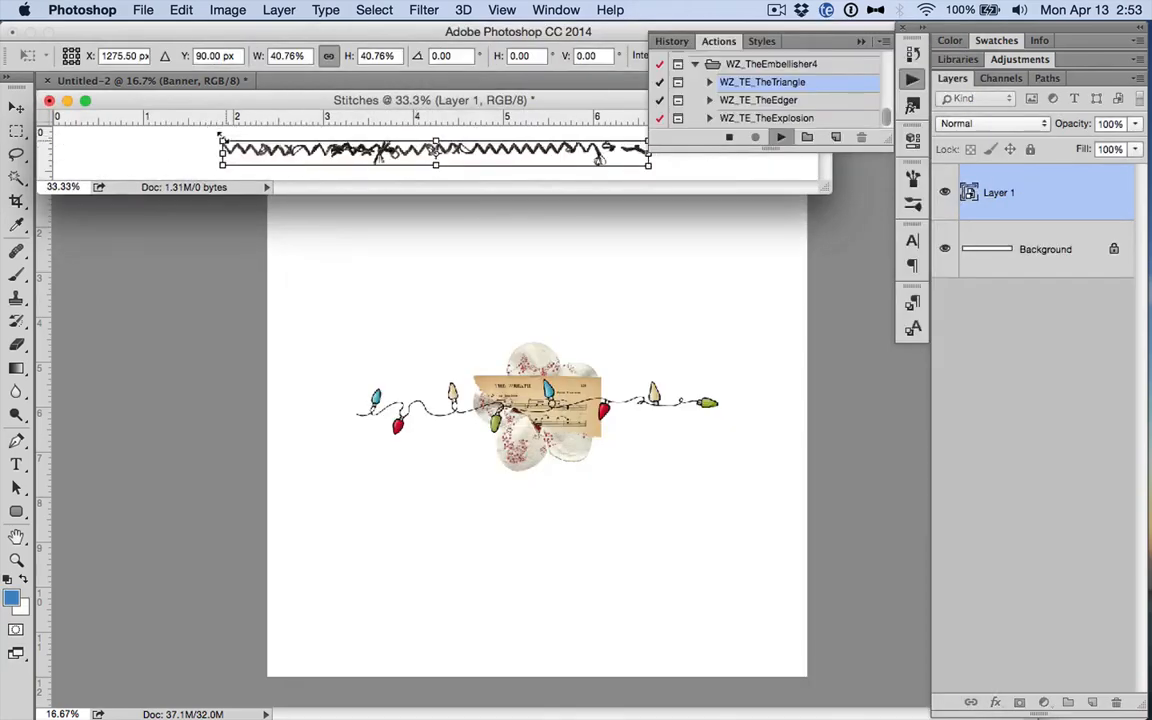
pyautogui.moveTo(220, 133); pyautogui.dragTo(64, 86)
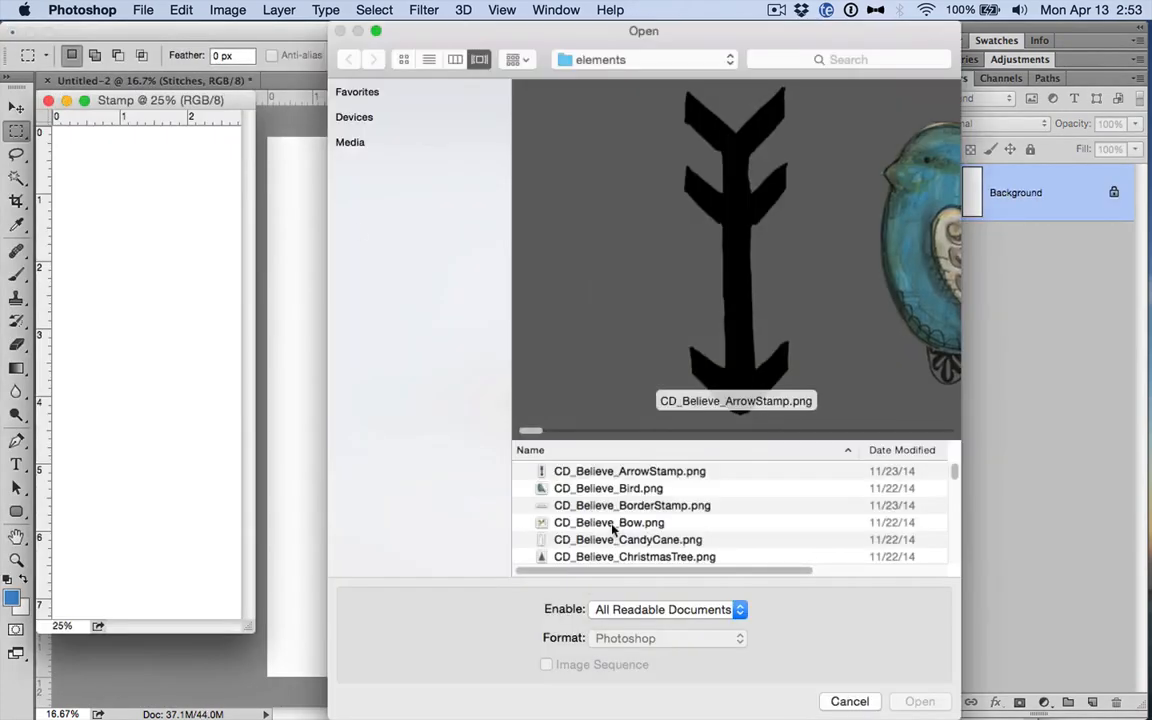
# Step: Browse the elements folder for a stamp substitute and place CD_Believe_Glitter1.png in the Stamp document
pyautogui.press('Down')
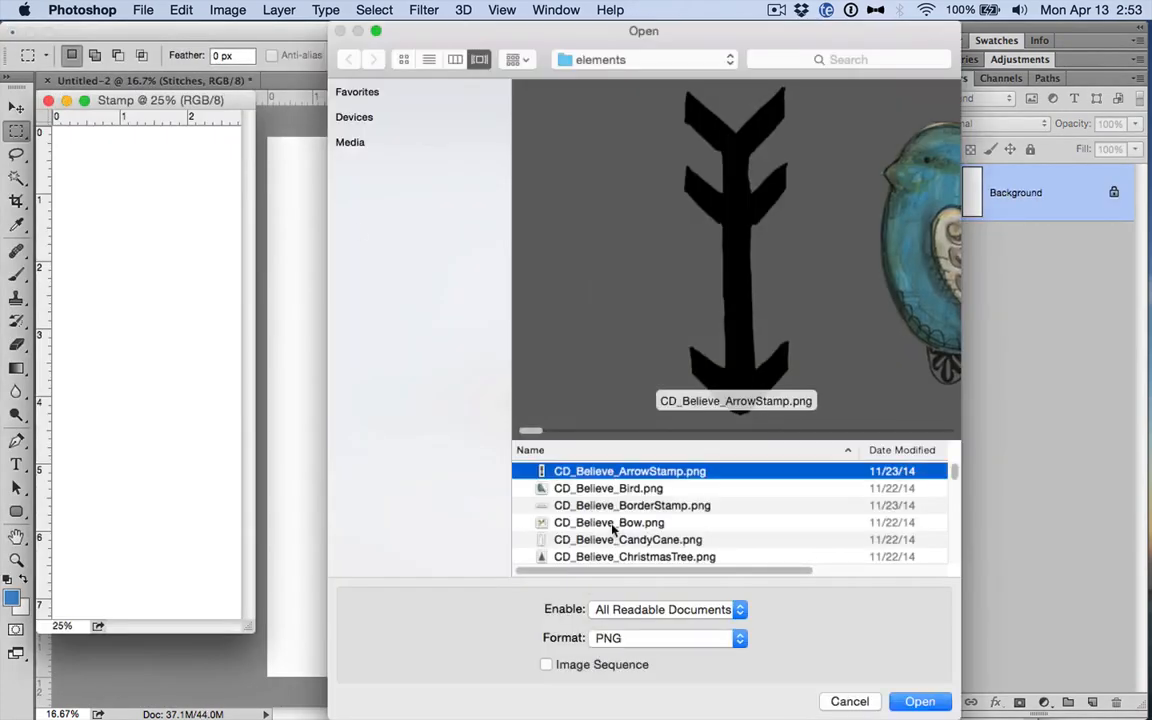
pyautogui.press('Down')
pyautogui.press('Up')
pyautogui.press('Down')
pyautogui.press('Down')
pyautogui.press('Down')
pyautogui.press('Down')
pyautogui.press('Down')
pyautogui.press('Down')
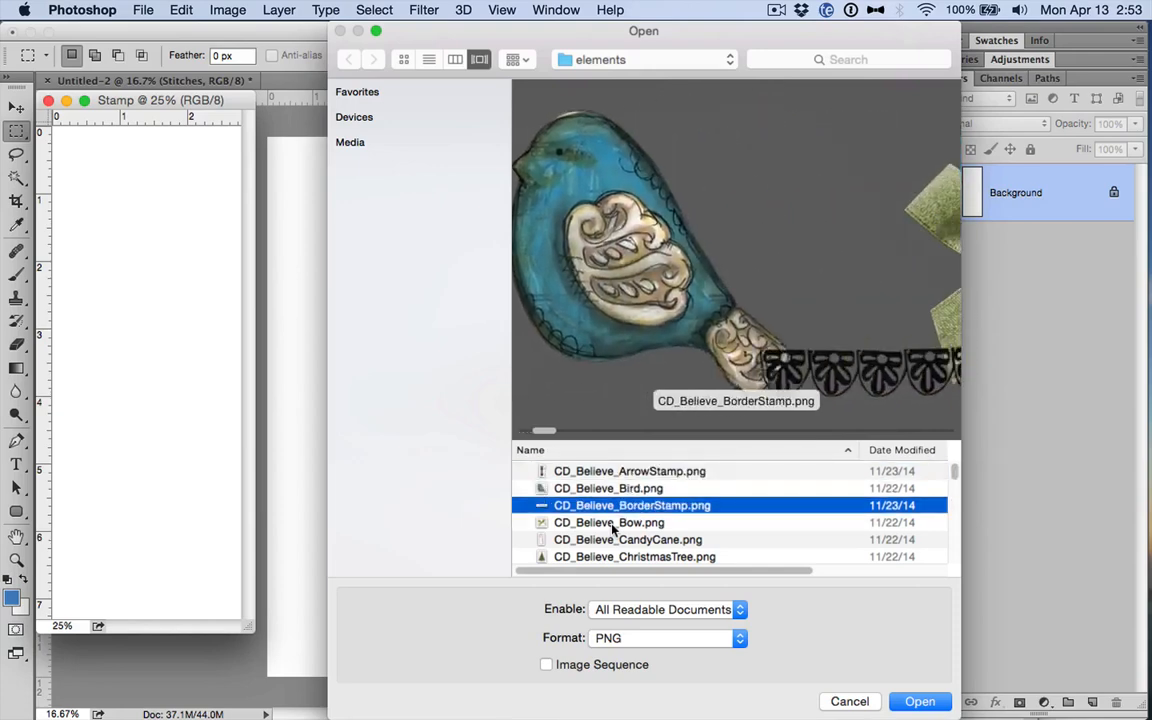
pyautogui.press('Down')
pyautogui.press('Down')
pyautogui.press('Down')
pyautogui.press('Down')
pyautogui.press('Down')
pyautogui.press('Down')
pyautogui.press('Down')
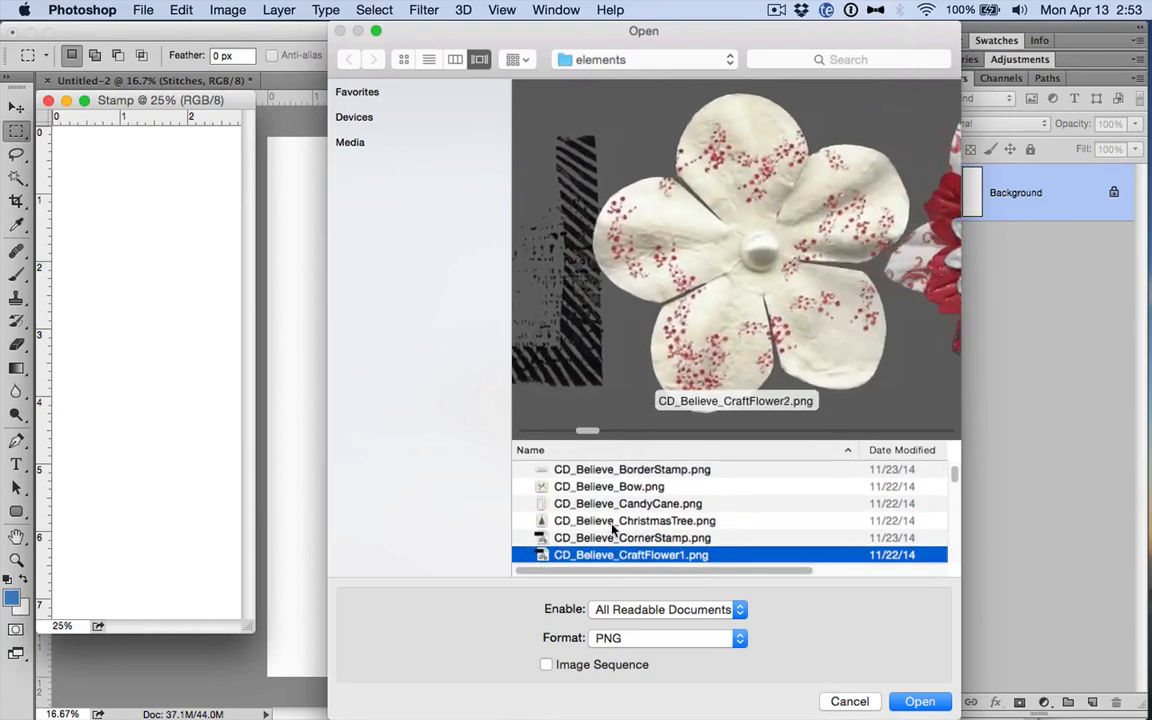
pyautogui.press('Down')
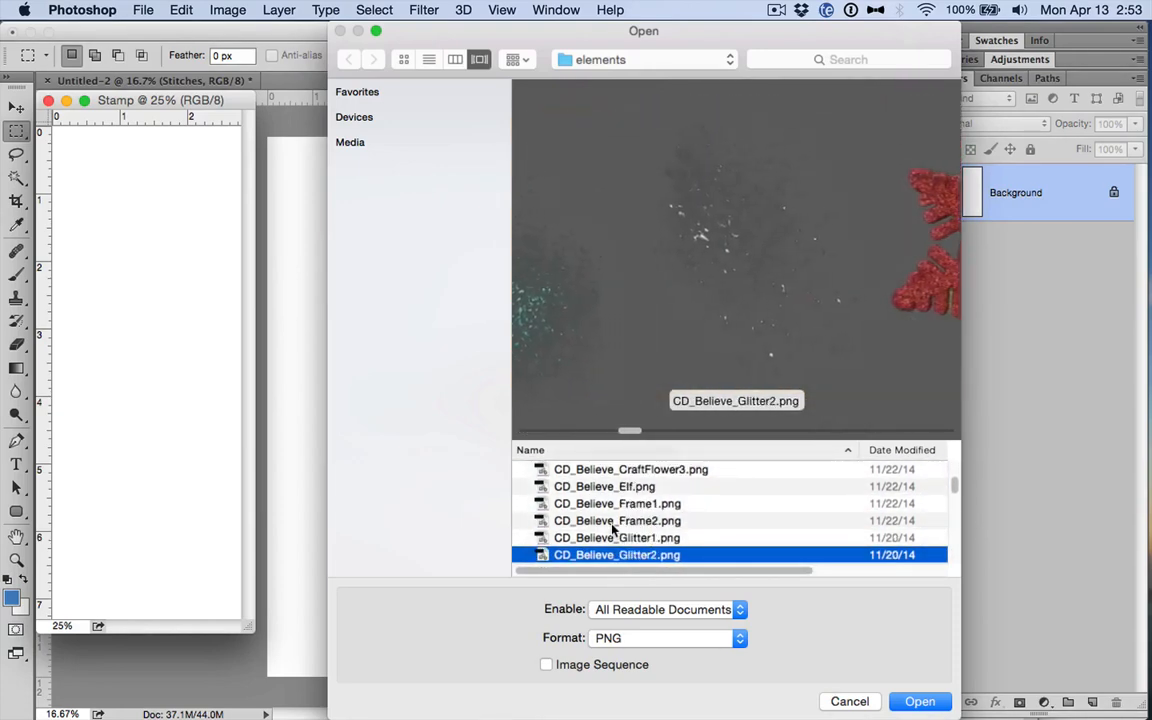
pyautogui.press('Up')
pyautogui.press('Up')
pyautogui.press('Down')
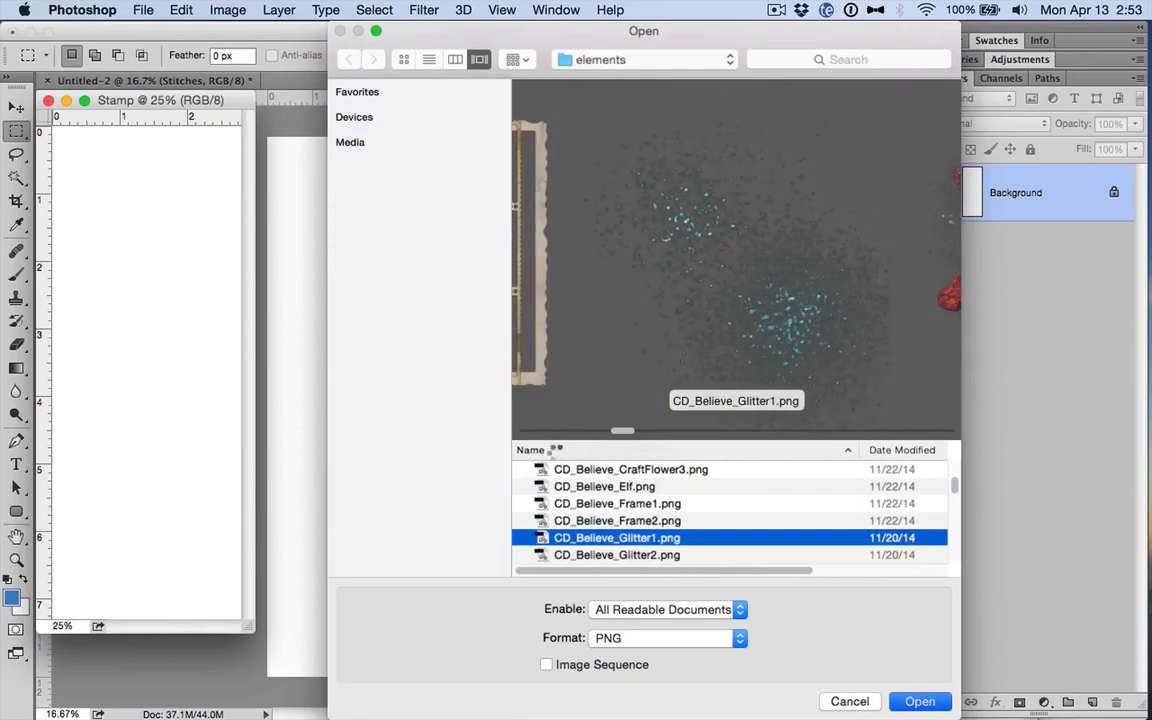
pyautogui.press('Return')
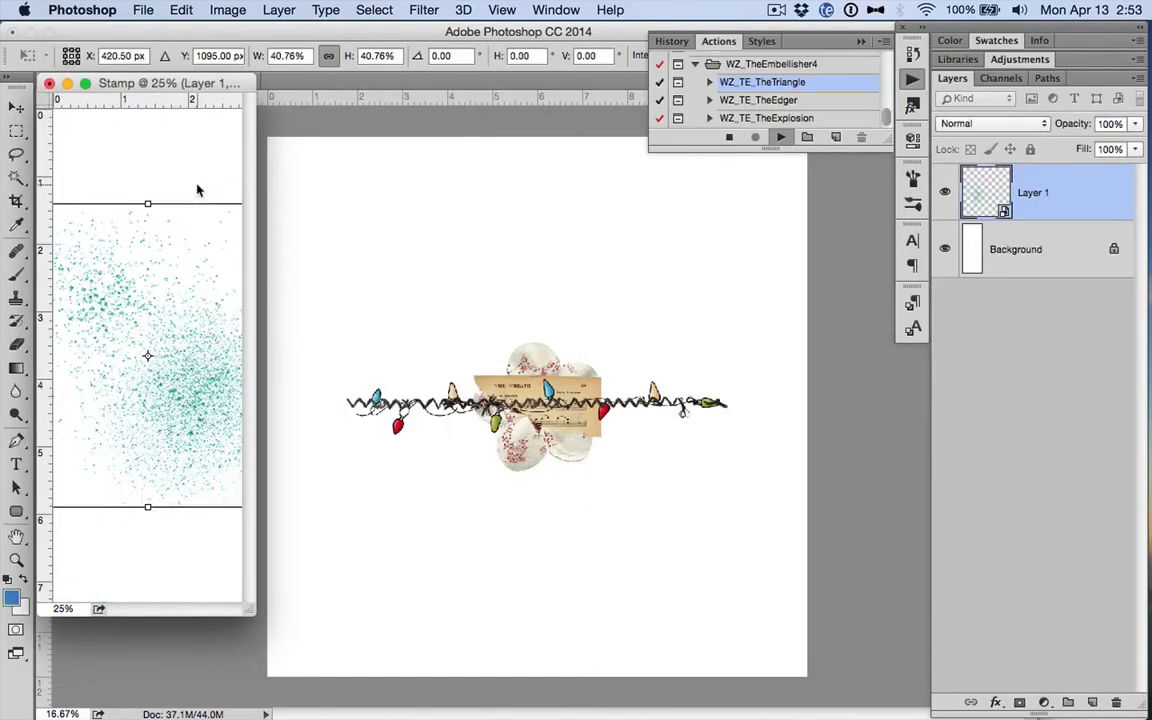
# Step: Enlarge the glitter proportionally about its center to cover the tall Stamp canvas, and apply the transform
pyautogui.press('super+minus')
pyautogui.press('super+minus')
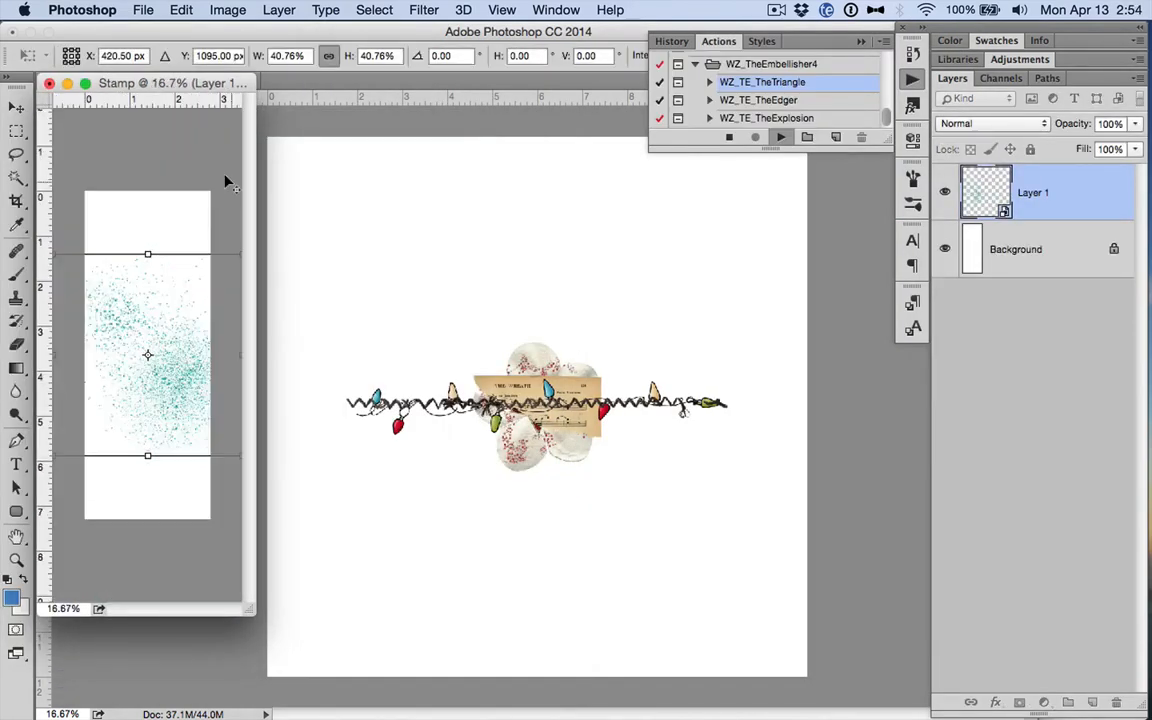
pyautogui.moveTo(209, 274); pyautogui.dragTo(253, 192)
pyautogui.press('Return')
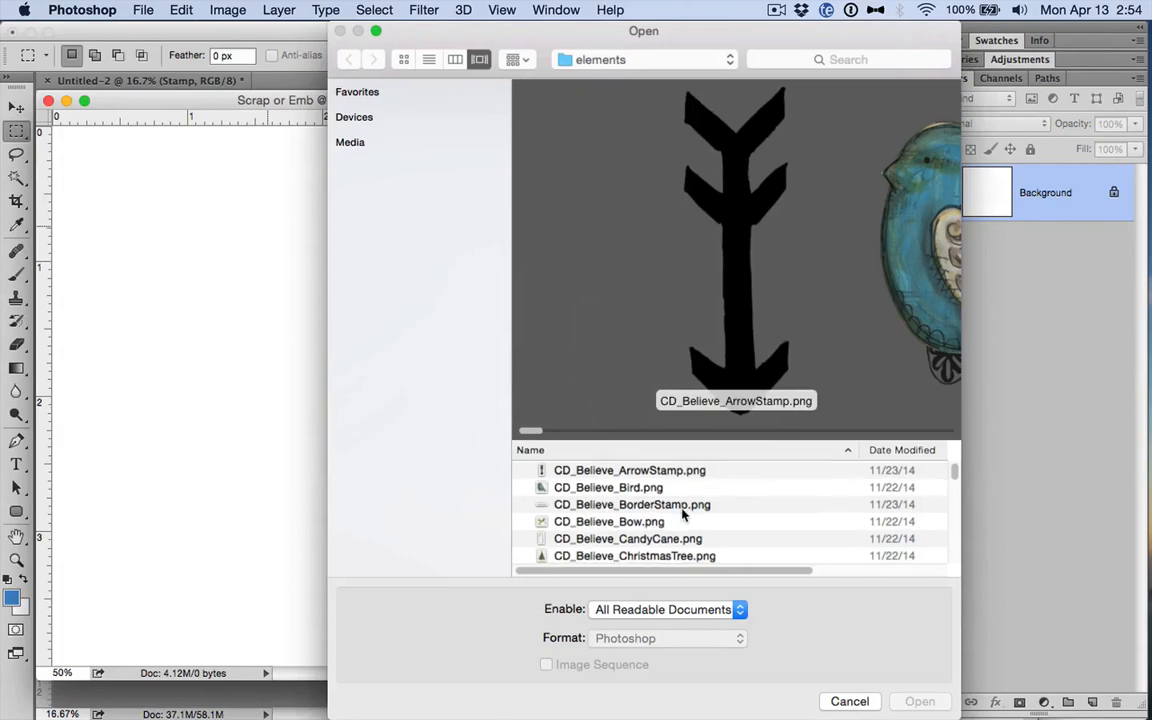
# Step: Browse the elements folder for an image to use as the scrap or embellishment
pyautogui.scroll(-5, 681, 514)
pyautogui.click(670, 510)
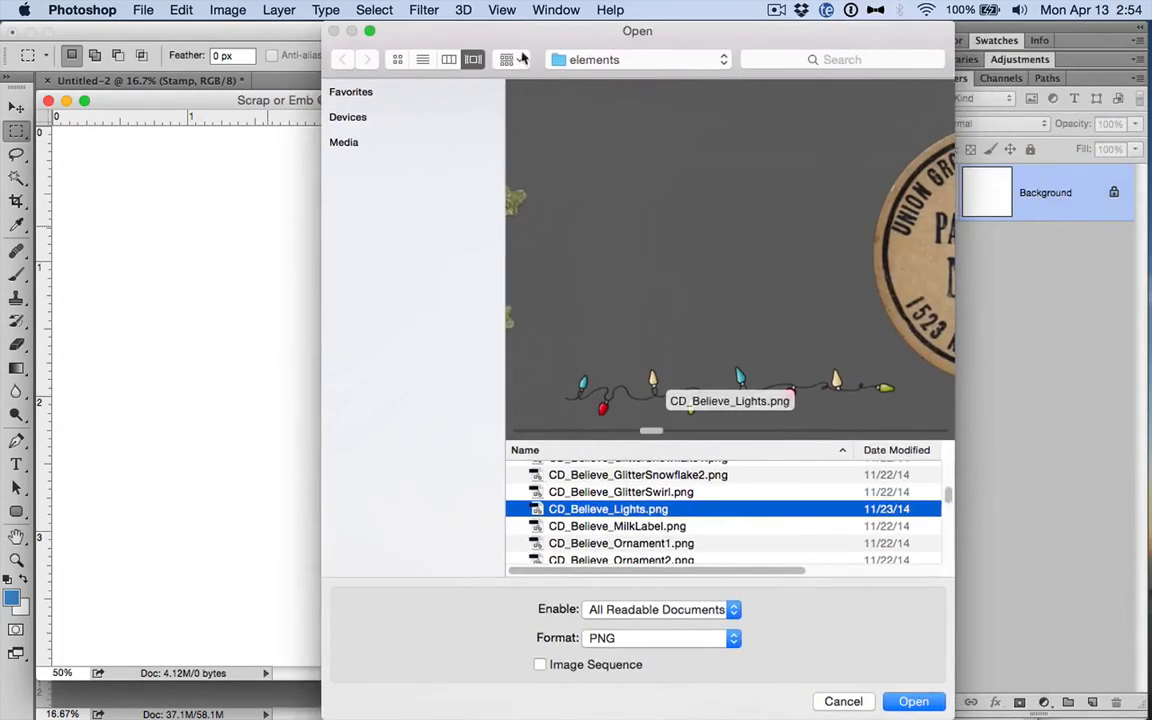
pyautogui.press('Up')
pyautogui.press('Up')
pyautogui.press('Up')
pyautogui.press('Up')
pyautogui.press('Up')
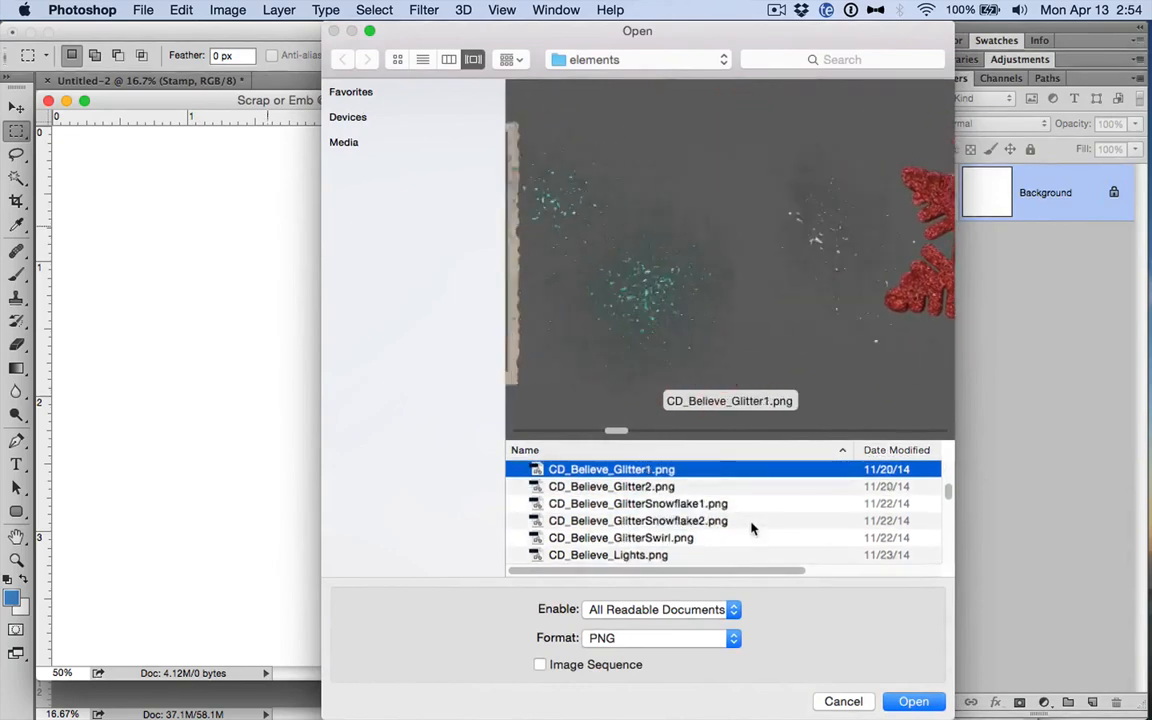
pyautogui.press('Up')
pyautogui.press('Up')
pyautogui.press('Up')
pyautogui.press('Up')
pyautogui.press('Up')
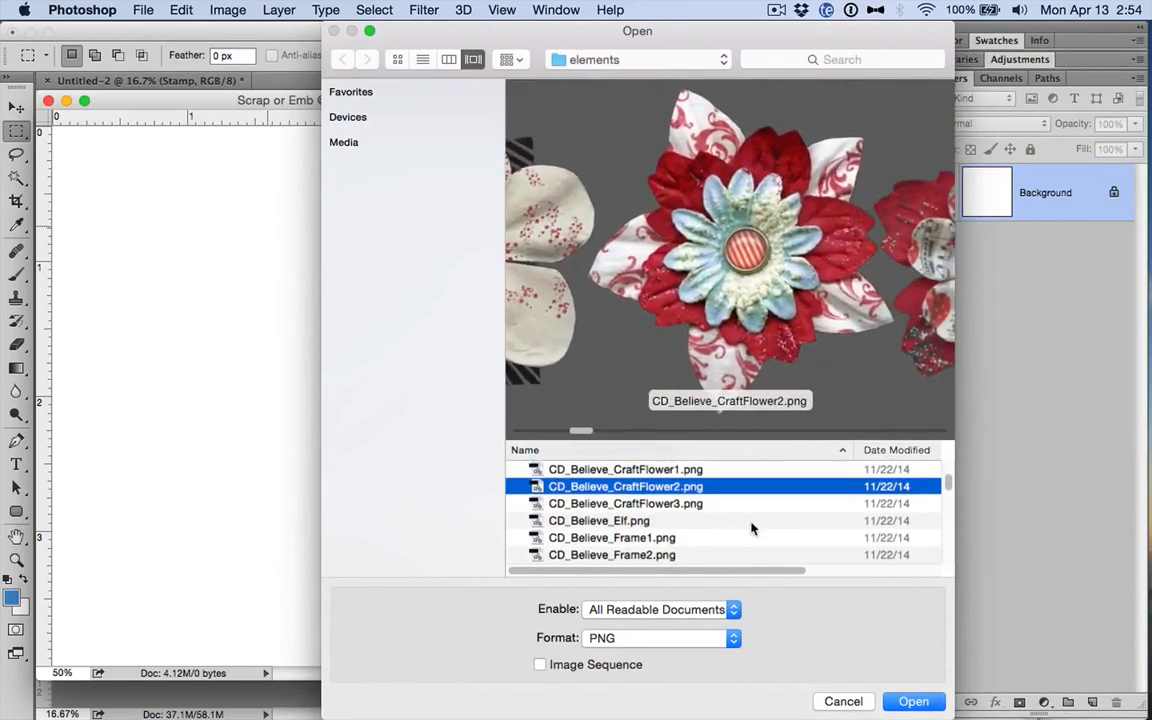
pyautogui.scroll(-15, 752, 528)
pyautogui.scroll(15, 752, 528)
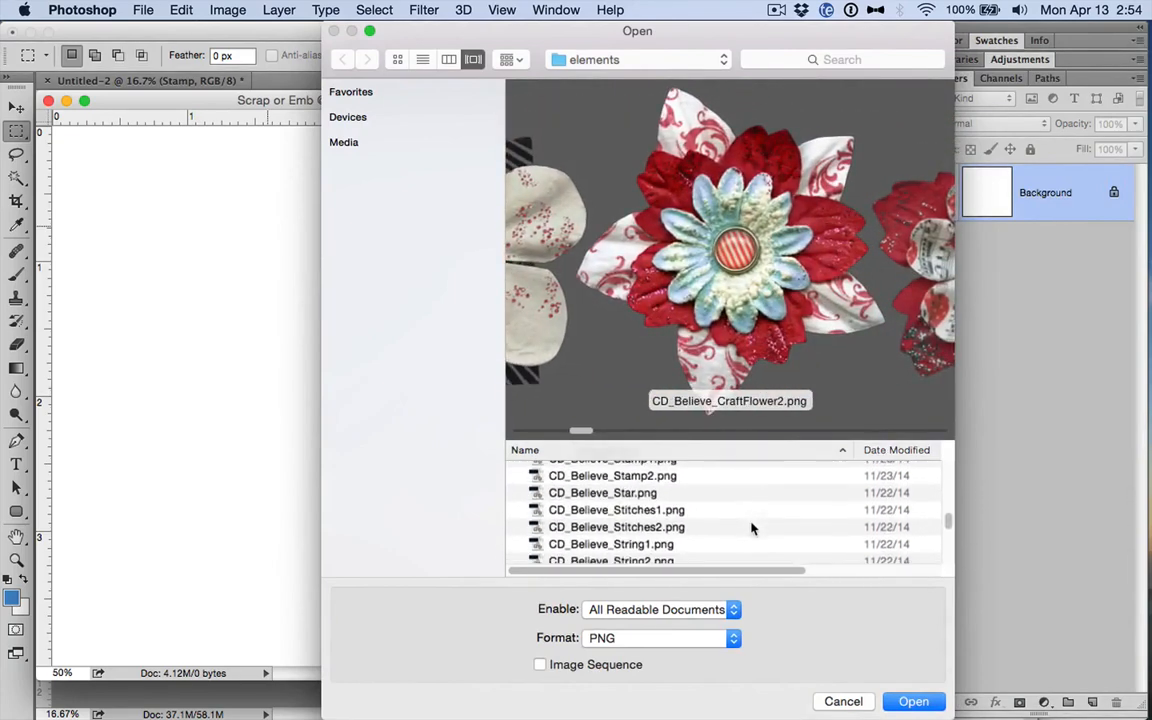
# Step: Place CD_Believe_Tag.png in the Scrap or Emb document, enlarge it to fill the canvas, and apply the transform
pyautogui.click(593, 546)
pyautogui.press('Down')
pyautogui.press('Down')
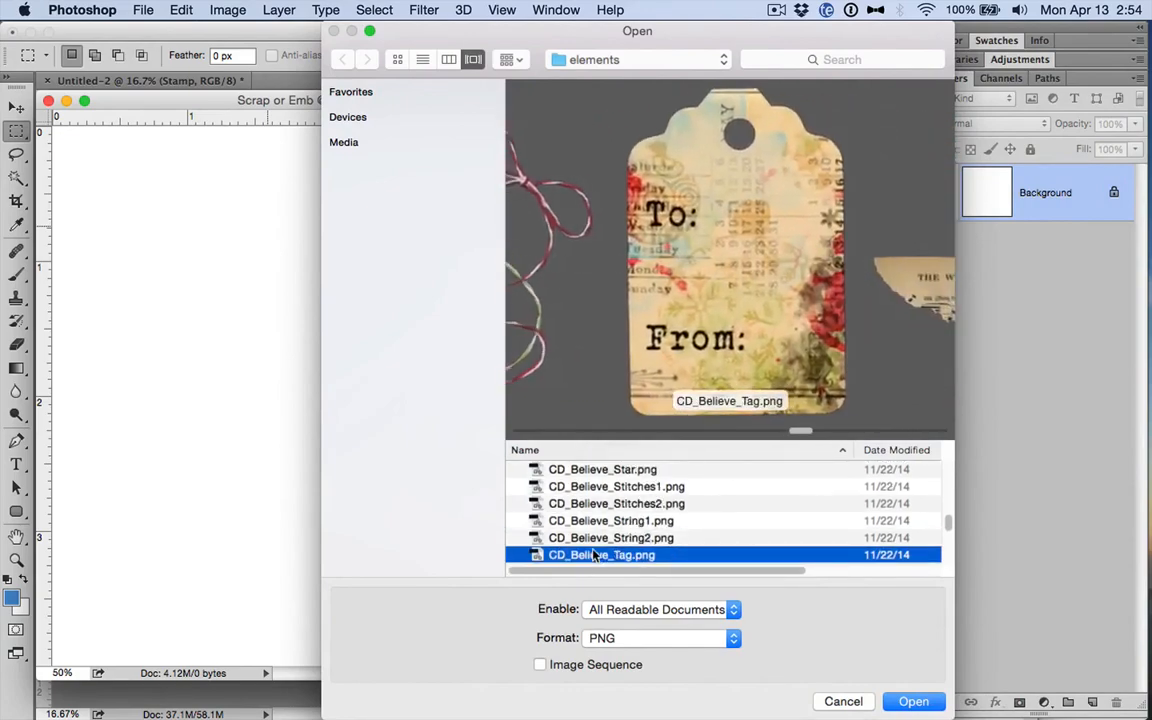
pyautogui.press('Return')
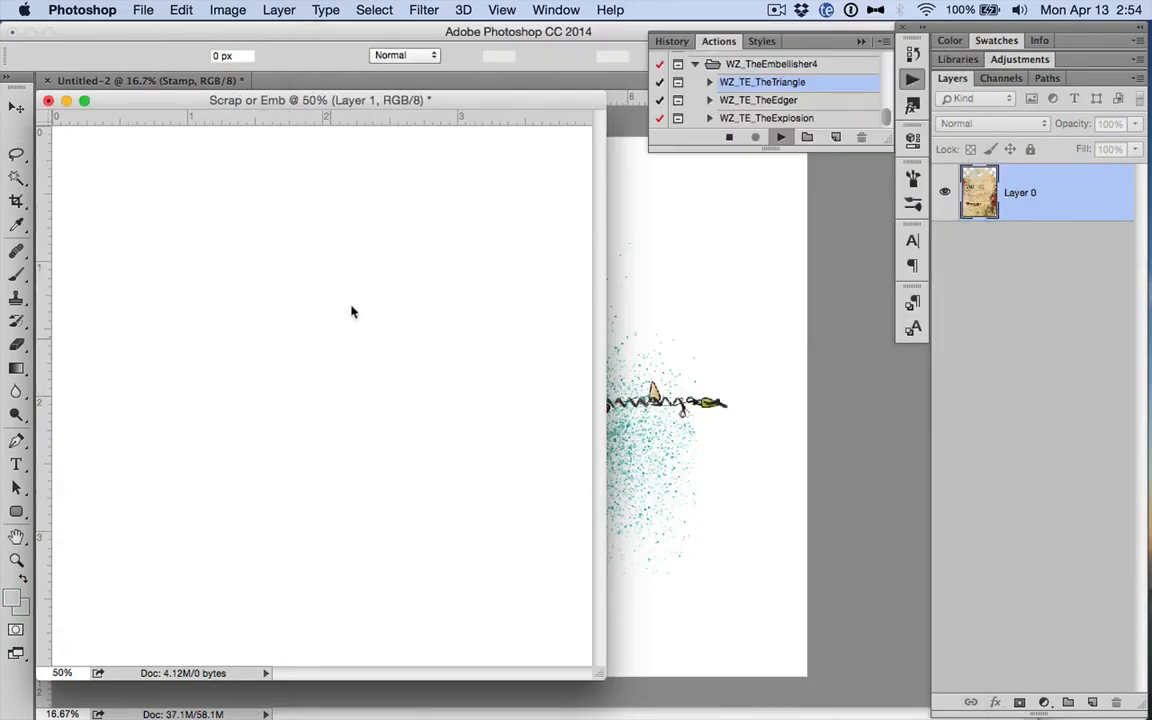
pyautogui.moveTo(419, 226); pyautogui.dragTo(551, 125)
pyautogui.press('Return')
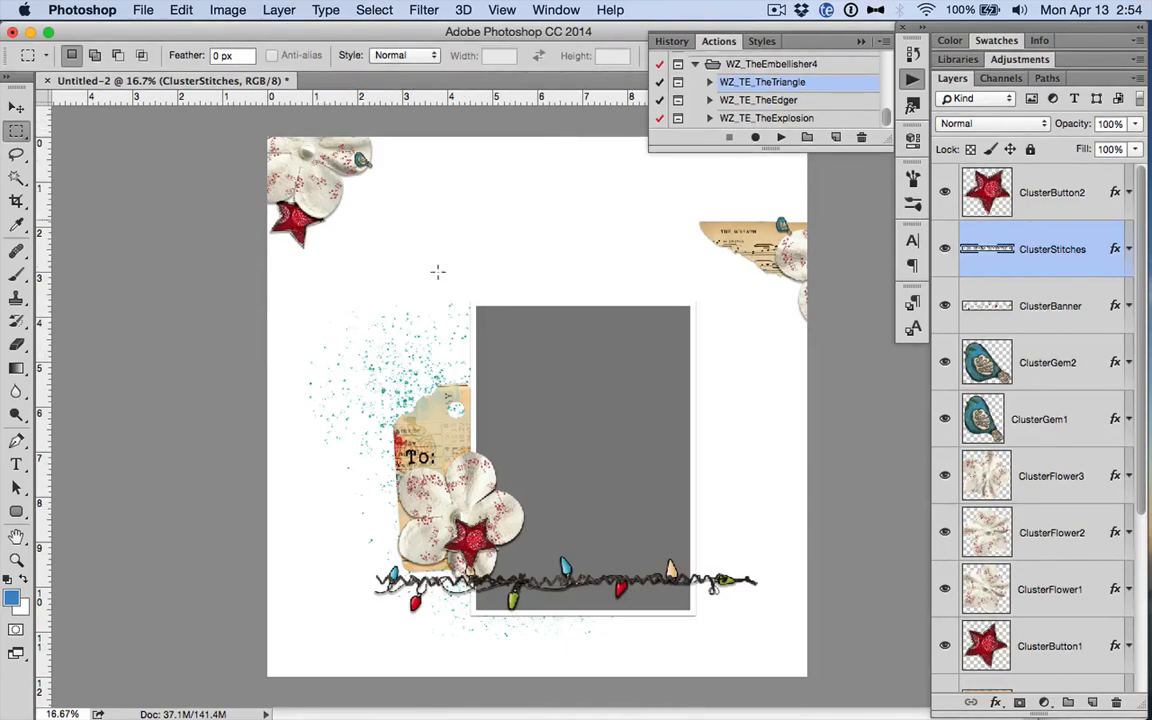
# Step: Move the ClusterScrap tag right and slightly down so that more of it sits behind the frame
pyautogui.scroll(-5, 1068, 476)
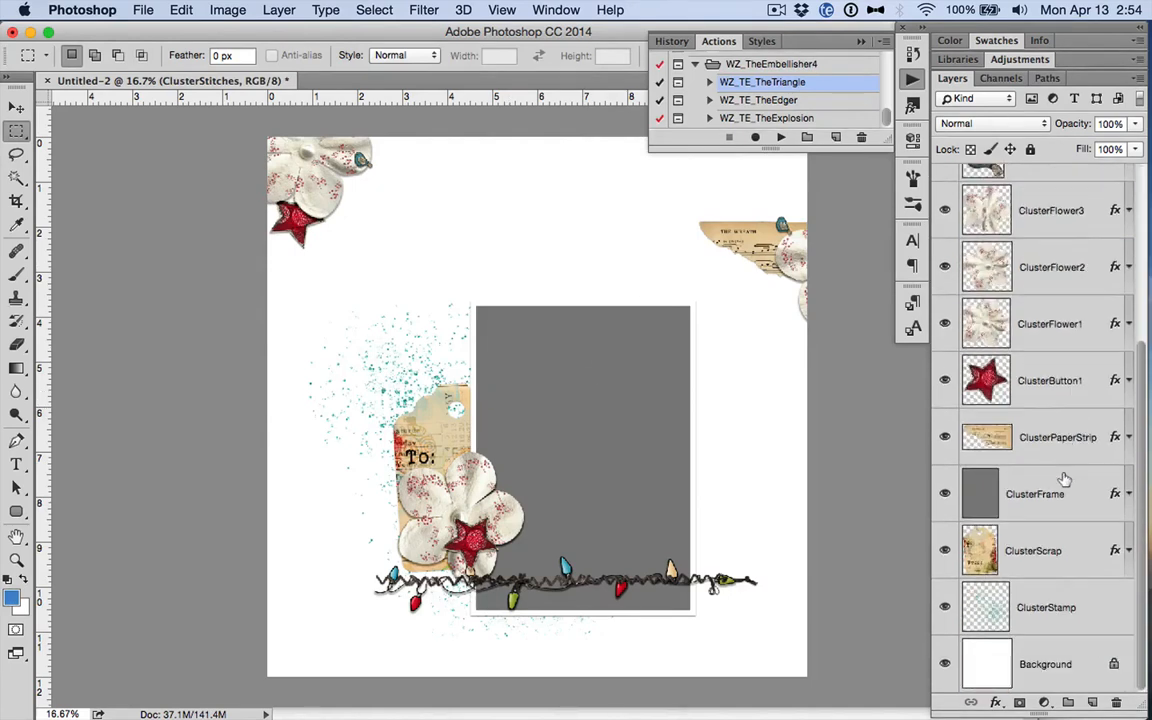
pyautogui.click(1076, 568)
pyautogui.press('v')
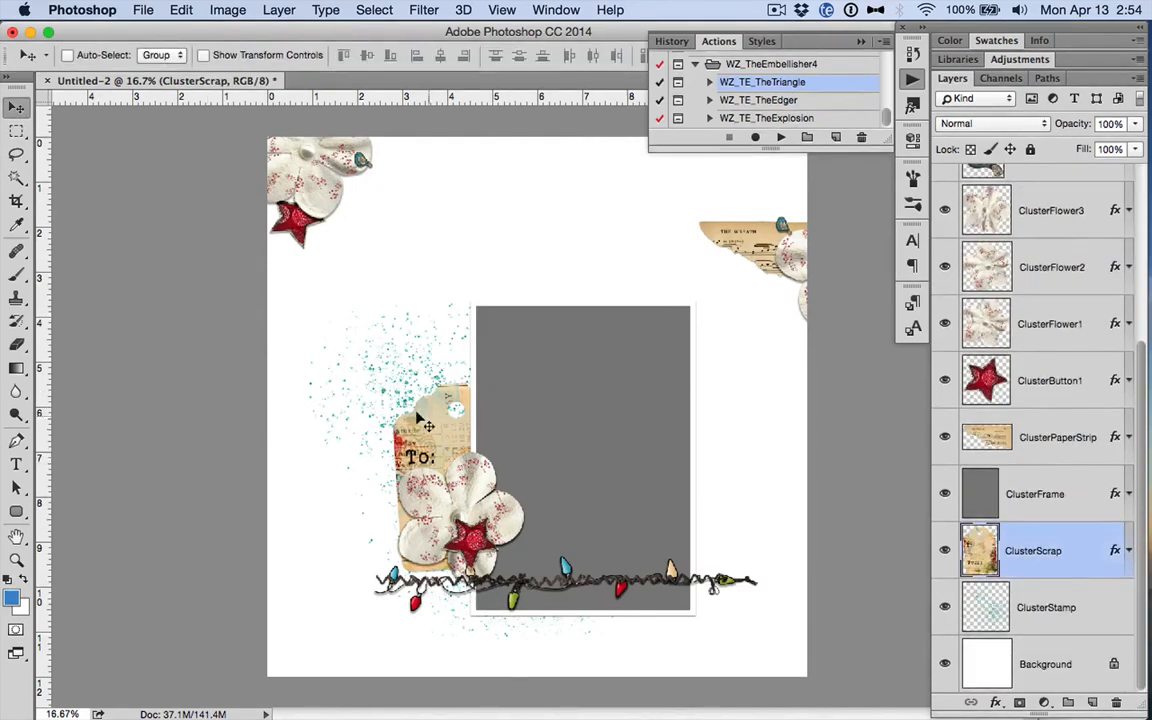
pyautogui.moveTo(414, 430); pyautogui.dragTo(440, 430)
# Step: Scale down the ClusterFlower1 flower at the canvas's upper-left corner and move the ClusterButton1 star up beneath it
pyautogui.click(1058, 325)
pyautogui.press('super+t')
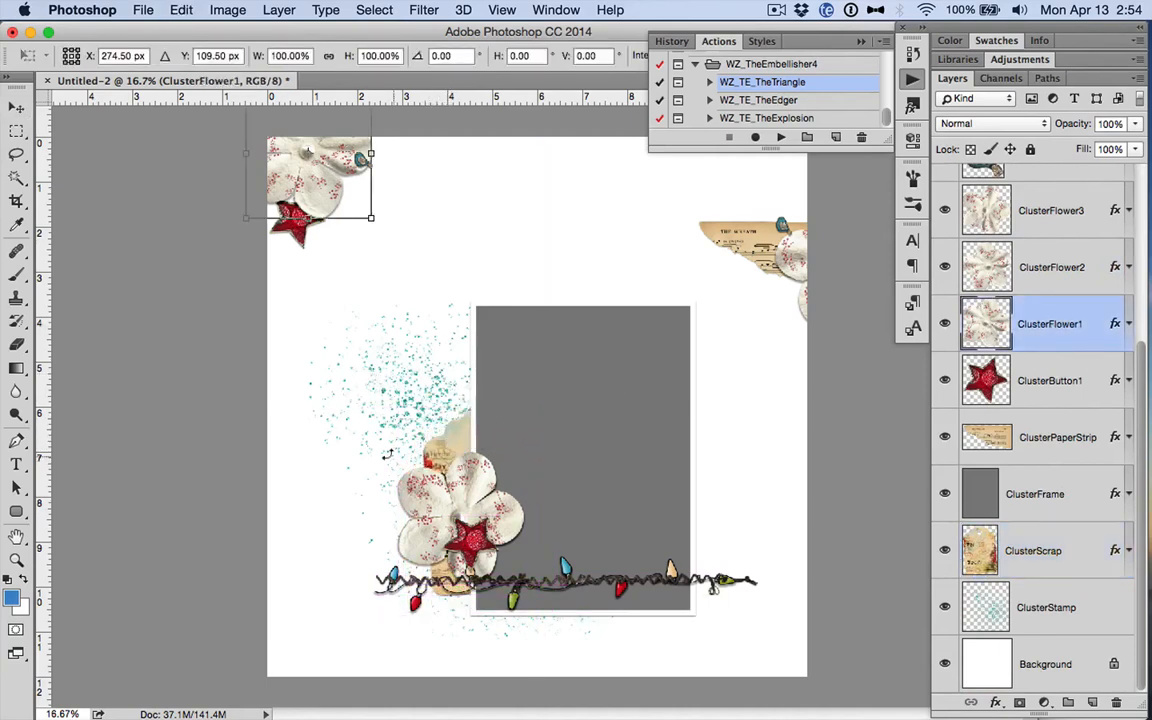
pyautogui.moveTo(366, 208); pyautogui.dragTo(297, 202)
pyautogui.press('Return')
pyautogui.click(1033, 357)
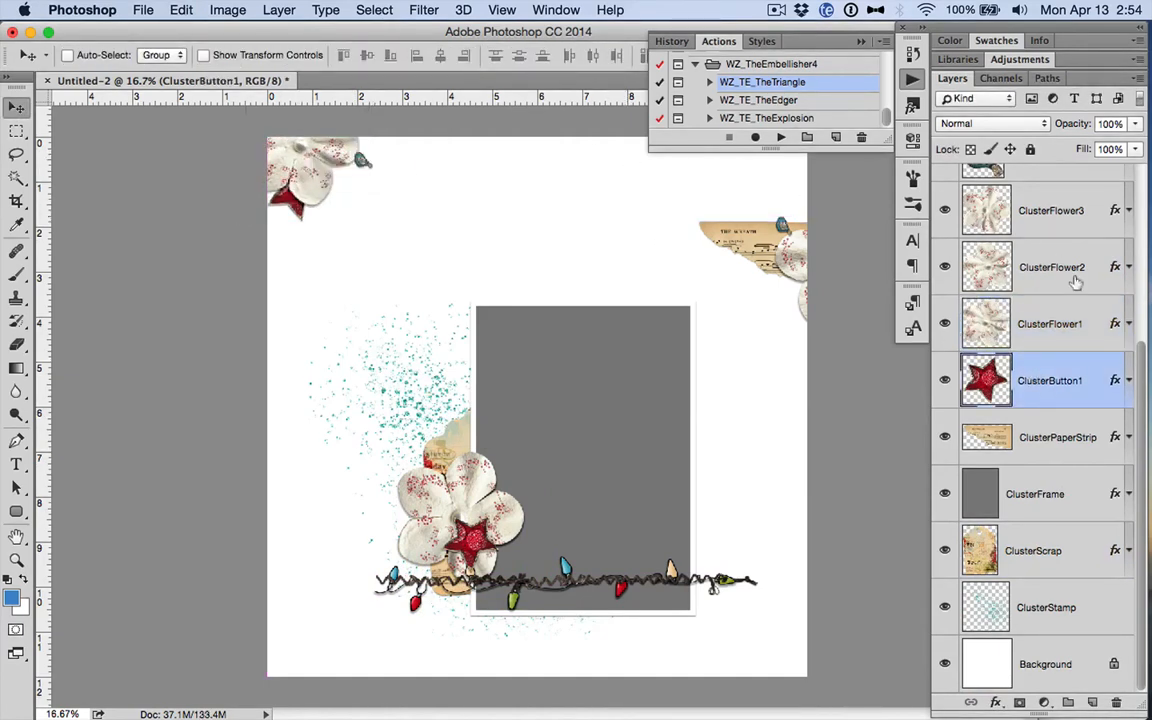
# Step: Nudge the ClusterGem1 bird left over the paper strip and hide both the ClusterGem1 and ClusterGem2 layers
pyautogui.scroll(5, 1075, 283)
pyautogui.click(1049, 363)
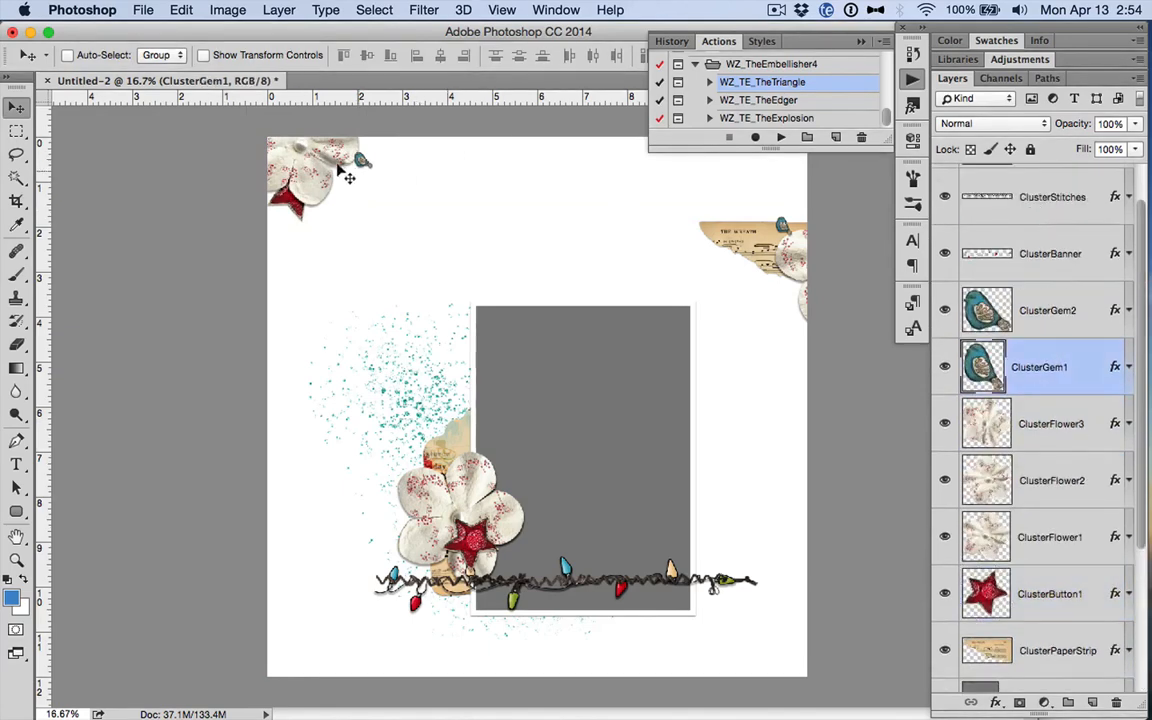
pyautogui.moveTo(362, 167)
pyautogui.mouseDown()
pyautogui.moveTo(350, 160)
pyautogui.moveTo(367, 170)
pyautogui.mouseUp()
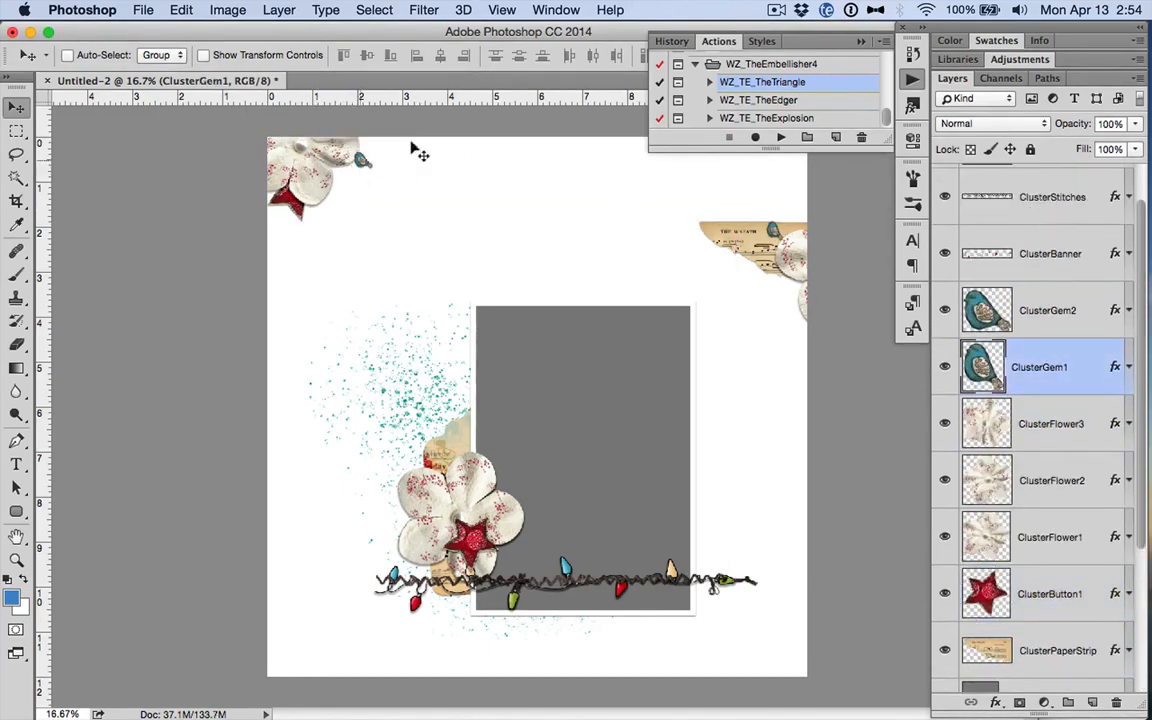
pyautogui.click(944, 369)
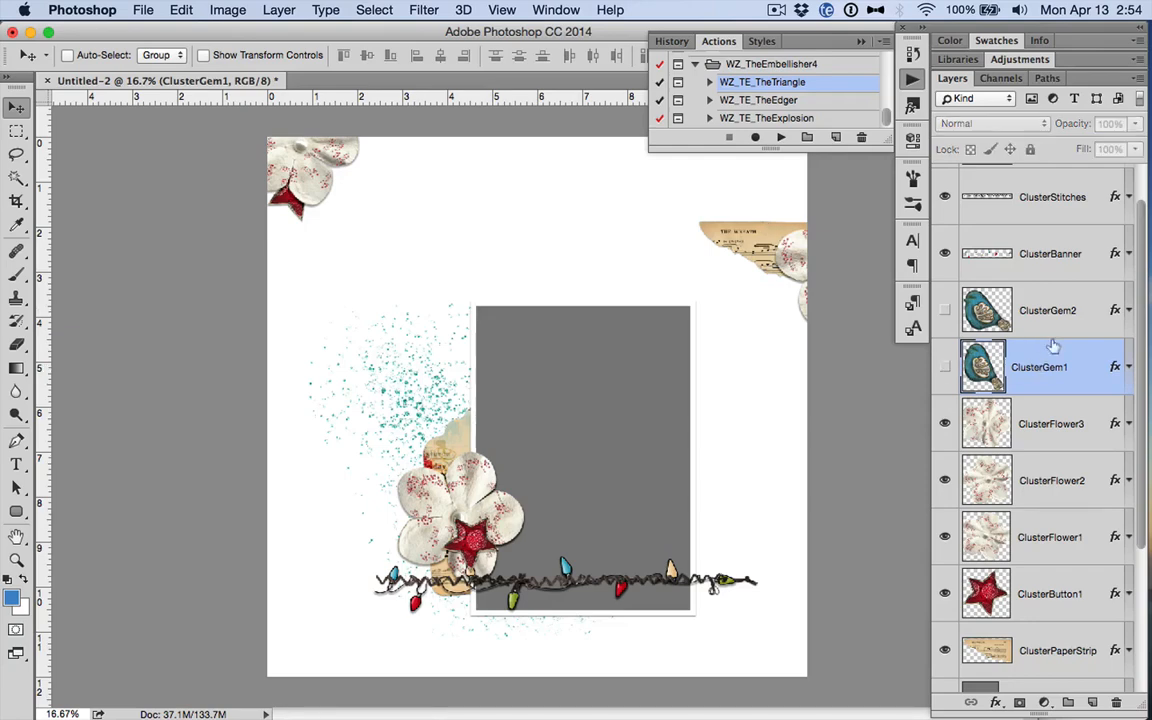
# Step: Identify the flower layers by toggling the visibility of ClusterFlower3 and ClusterFlower2
pyautogui.scroll(-5, 1042, 459)
pyautogui.scroll(4, 1042, 459)
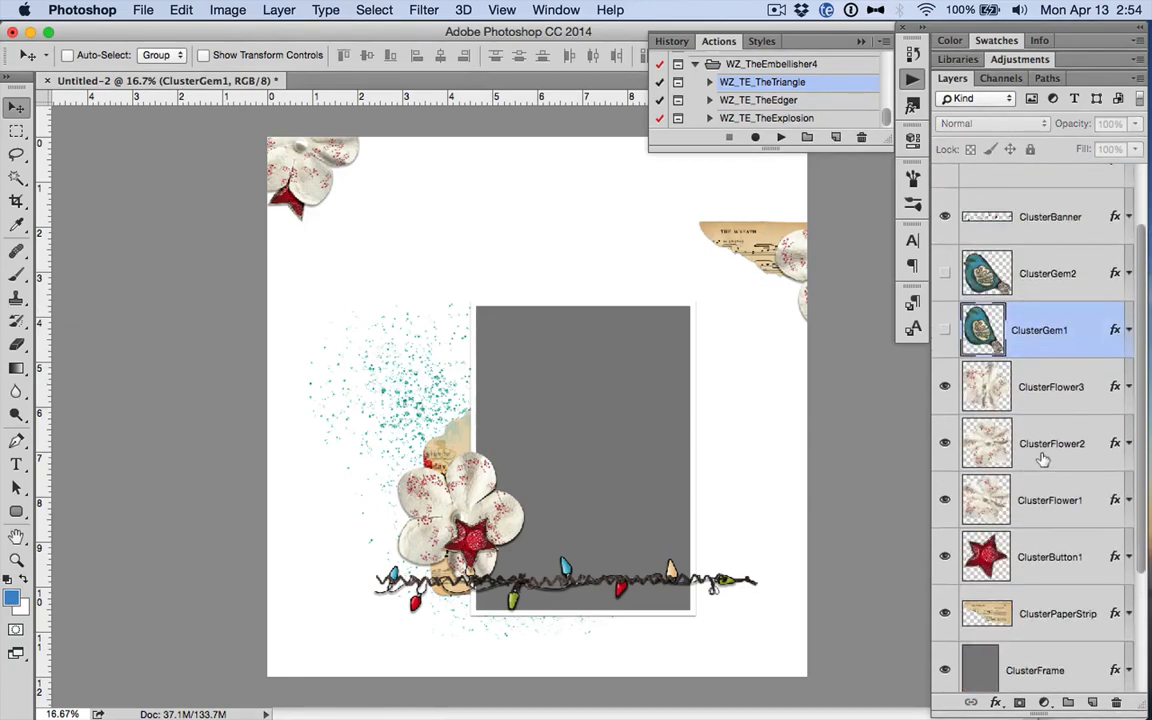
pyautogui.click(1045, 387)
pyautogui.click(944, 387)
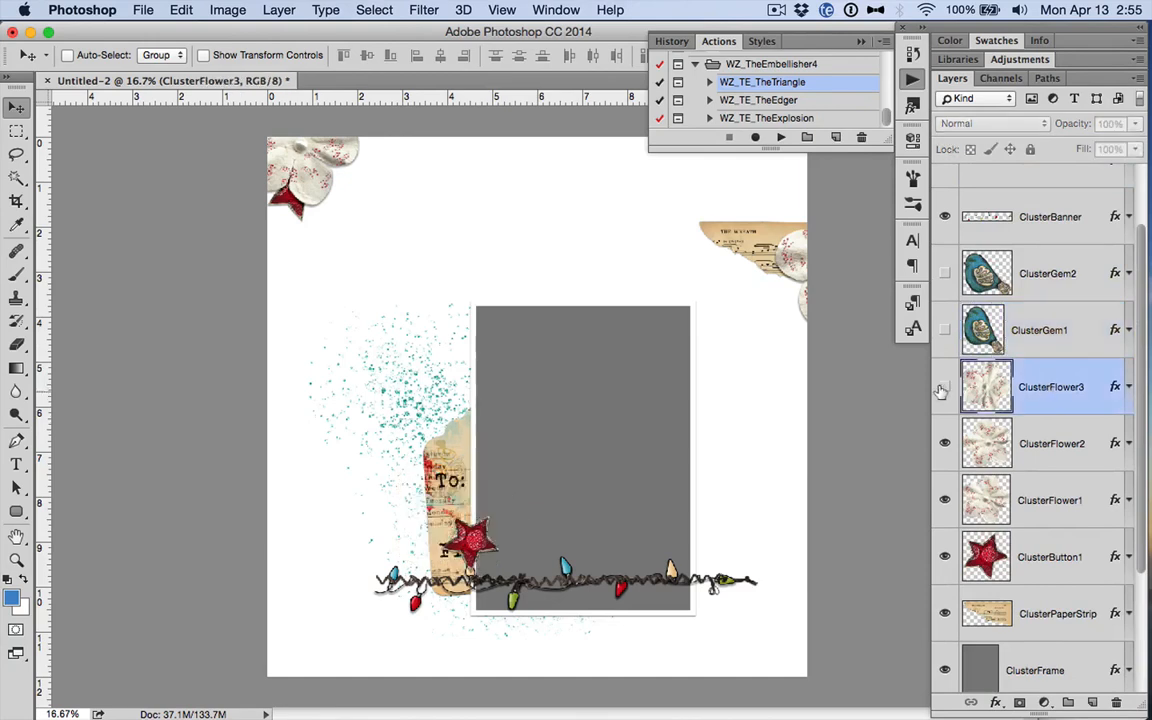
pyautogui.click(945, 387)
pyautogui.click(947, 444)
pyautogui.click(947, 444)
# Step: Move ClusterFlower2 up and left over the paper strip, and place a ClusterButton1 copy, stacked above ClusterGem1, on that flower's center
pyautogui.click(1018, 445)
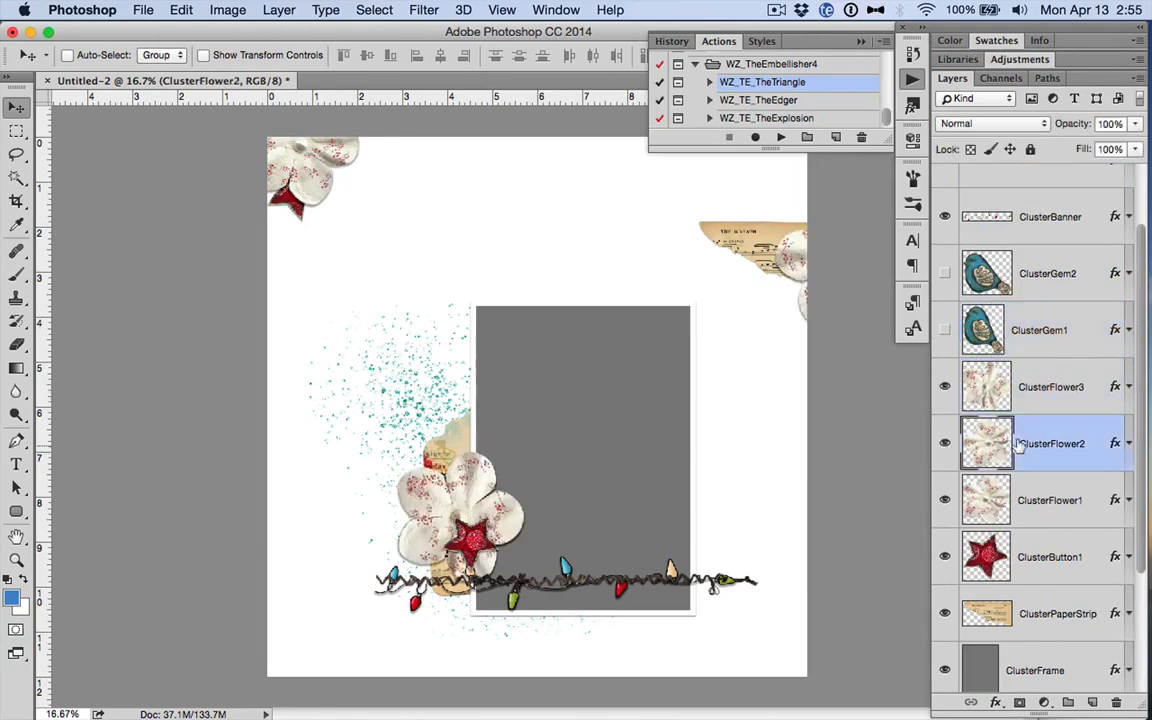
pyautogui.moveTo(770, 231); pyautogui.dragTo(747, 224)
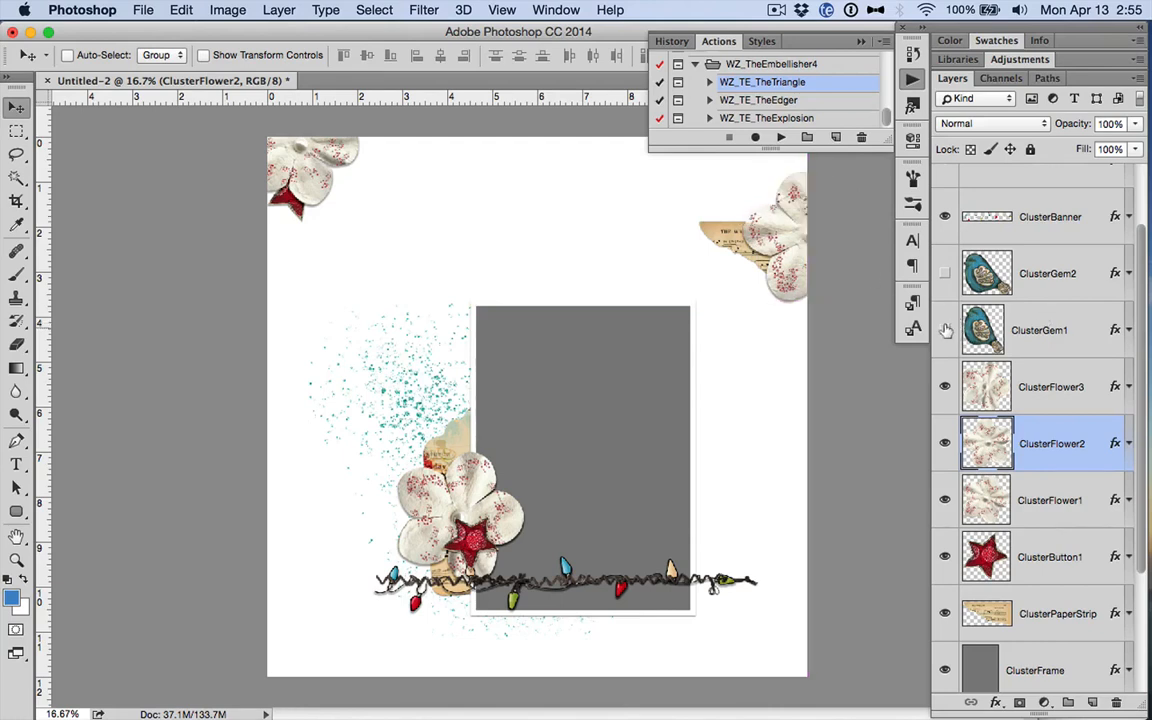
pyautogui.moveTo(1049, 558); pyautogui.dragTo(1050, 296)
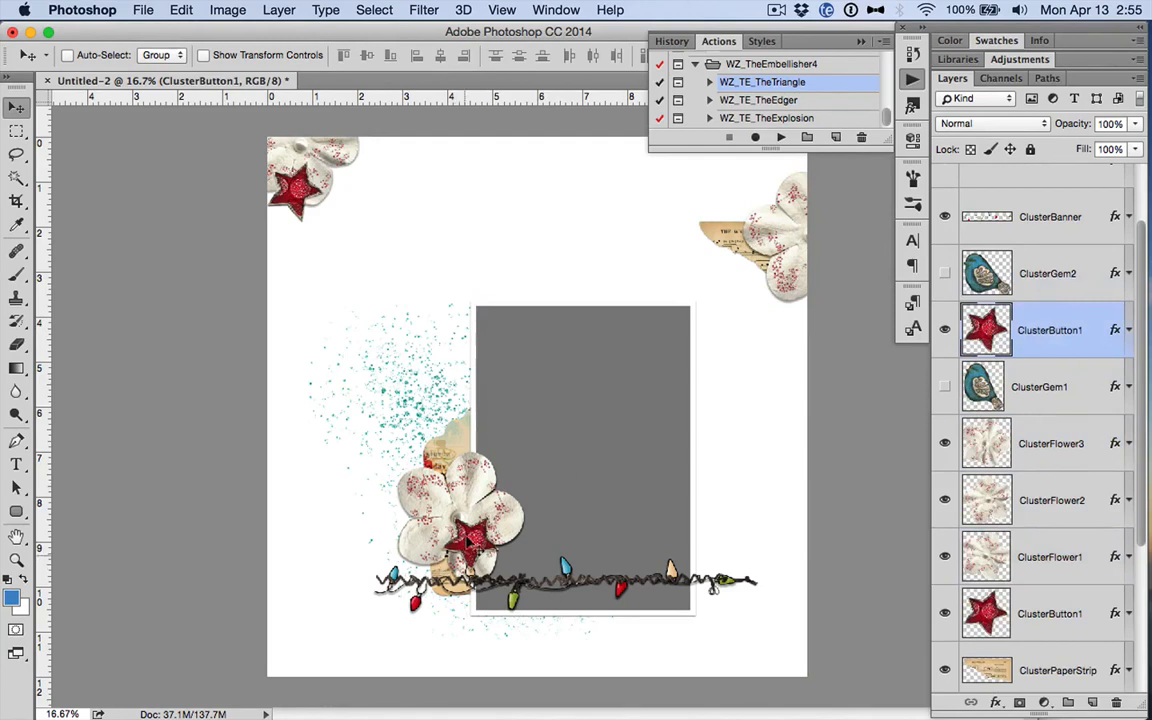
pyautogui.moveTo(315, 205); pyautogui.dragTo(795, 245)
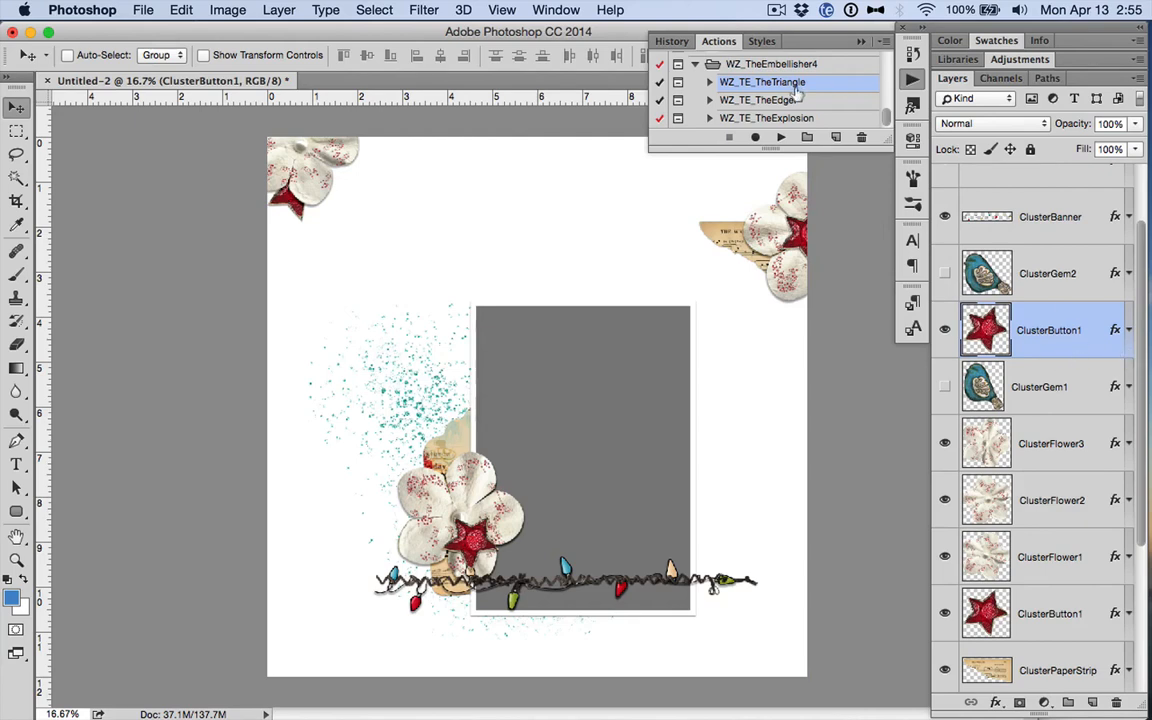
# Step: Review the WZ_DS2 and WZ_Border2 layer styles and examine the frame by toggling the ClusterFrame layer's visibility
pyautogui.click(760, 42)
pyautogui.scroll(-3, 740, 90)
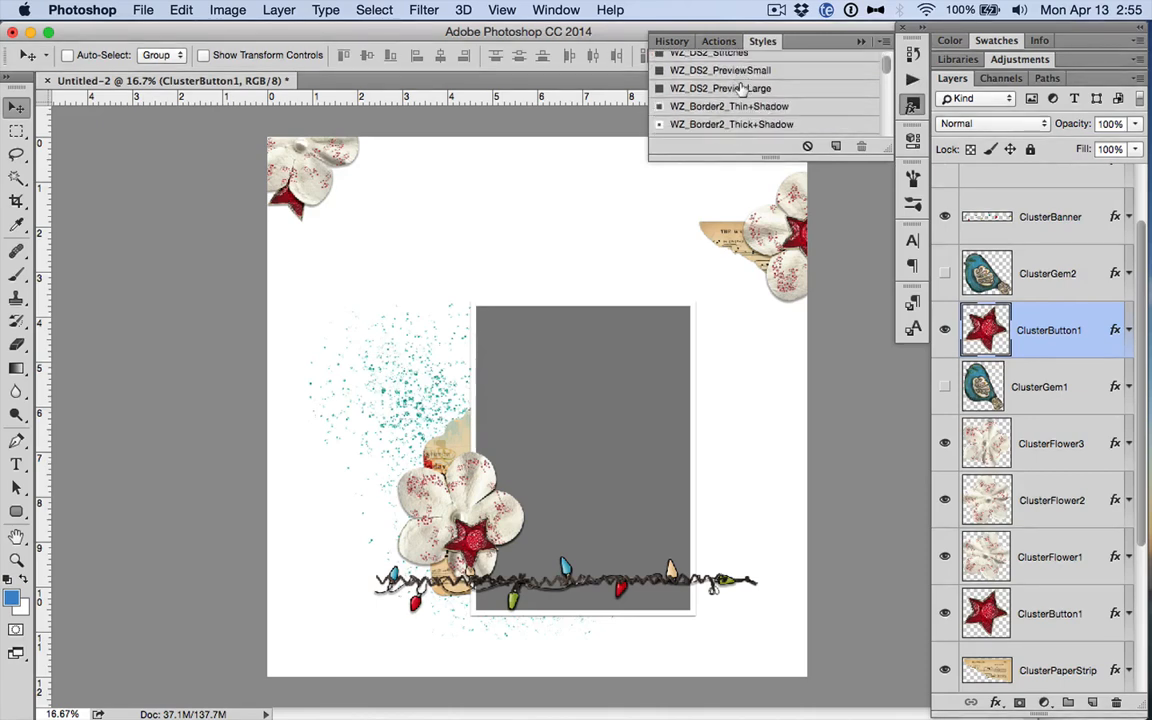
pyautogui.scroll(1, 740, 90)
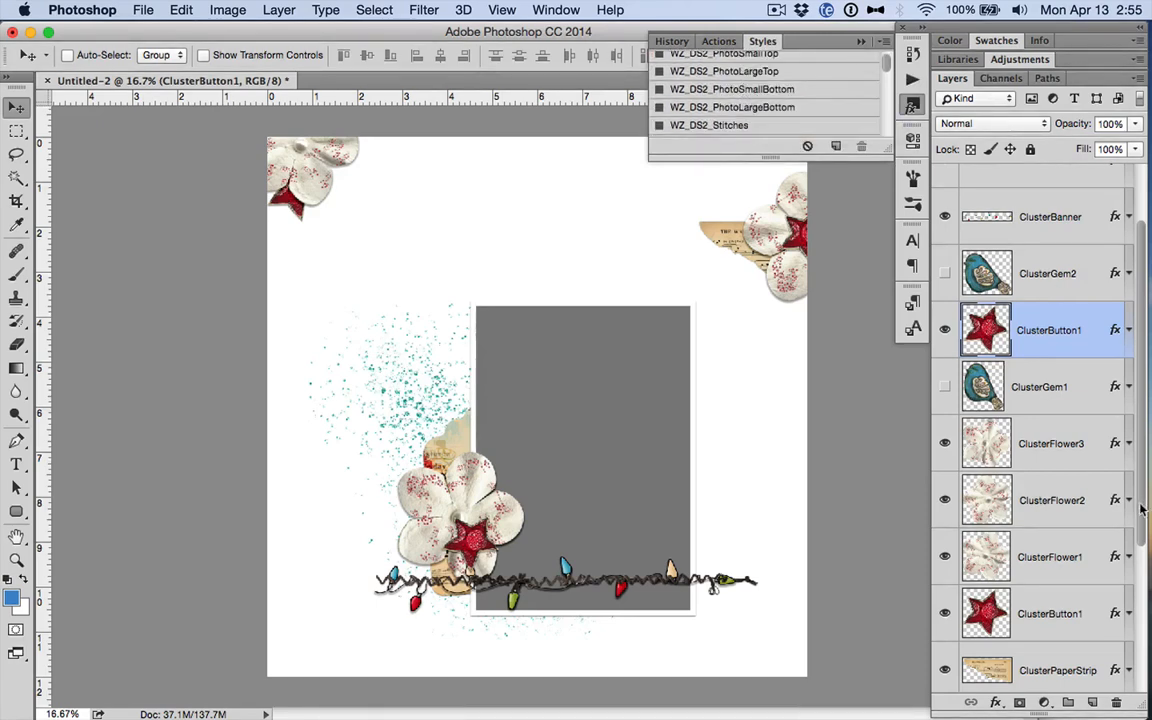
pyautogui.click(718, 41)
pyautogui.scroll(-4, 1080, 326)
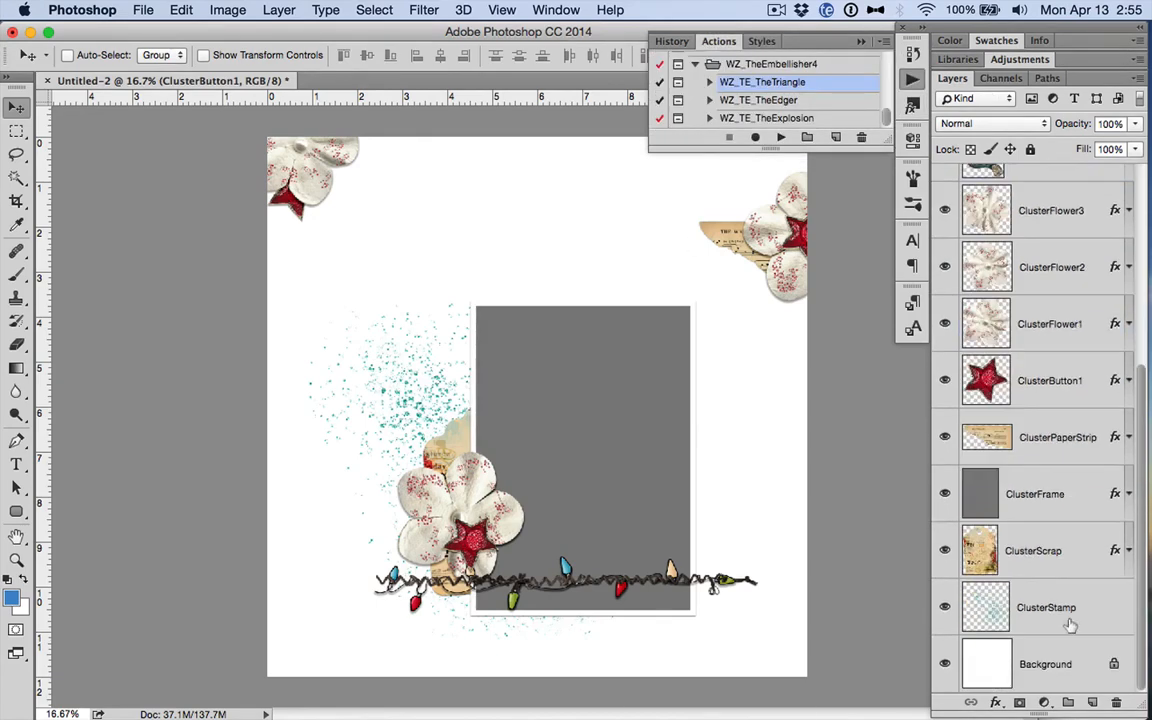
pyautogui.click(943, 492)
pyautogui.click(943, 492)
pyautogui.click(1038, 493)
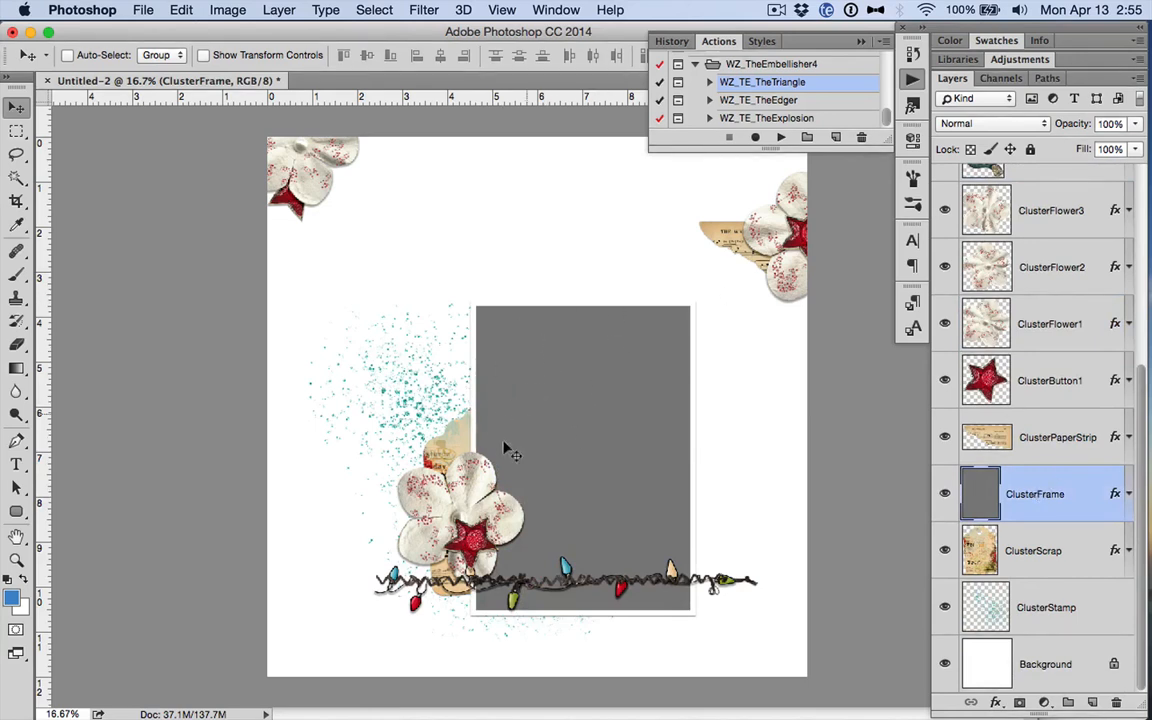
pyautogui.click(1044, 660)
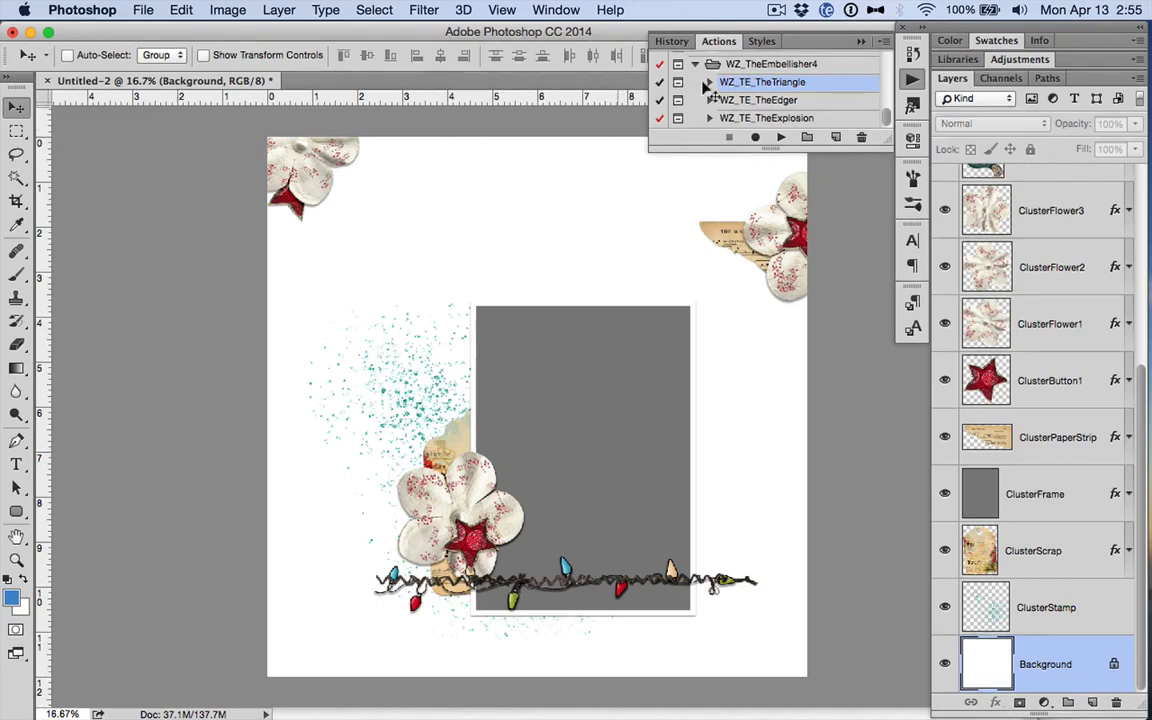
# Step: Delete all the cluster layers from ClusterStamp up to ClusterButton2, keeping only the Background
pyautogui.click(1037, 594)
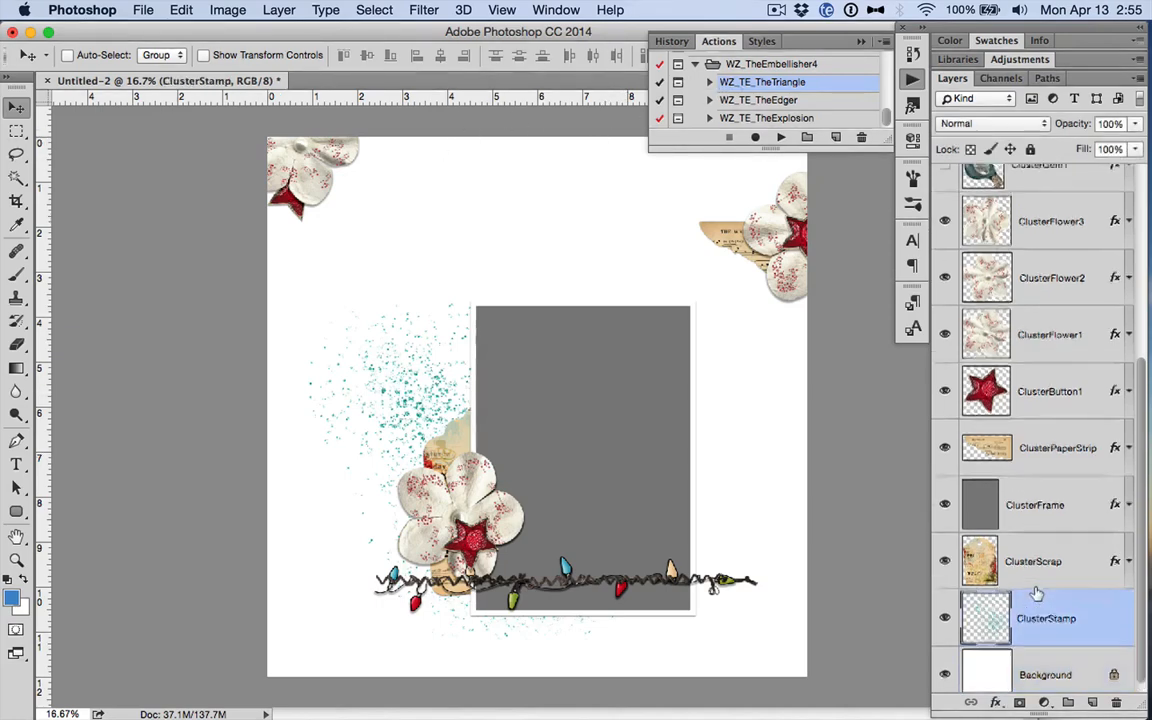
pyautogui.scroll(6, 1037, 592)
pyautogui.keyDown('shift'); pyautogui.click(1057, 190); pyautogui.keyUp('shift')
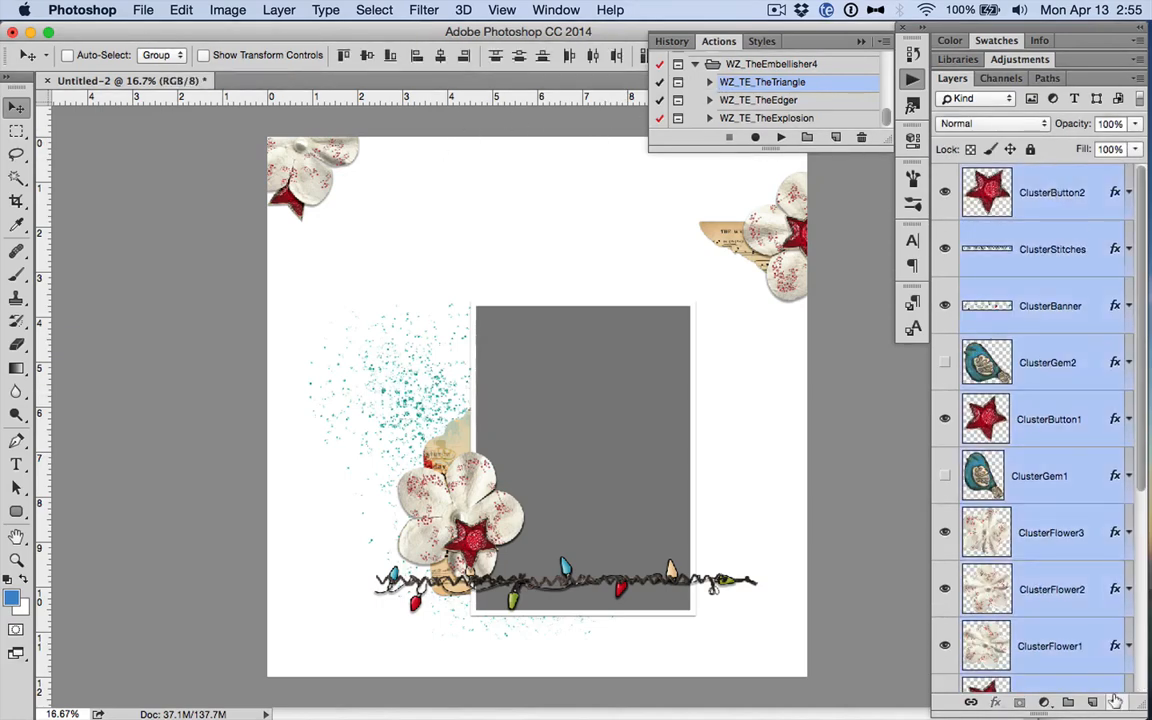
pyautogui.click(1116, 702)
# Step: Run the WZ_TE_TheEdger action and open the CD_Believe papers folder at its file prompt
pyautogui.click(826, 101)
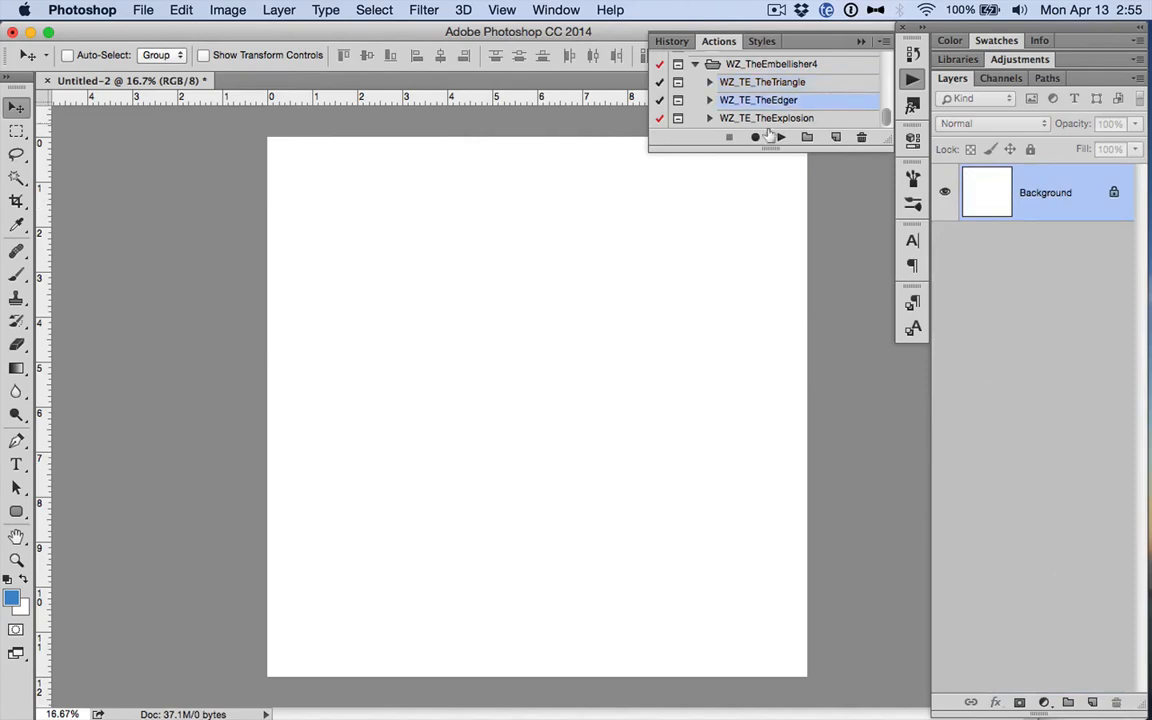
pyautogui.click(781, 137)
pyautogui.click(728, 288)
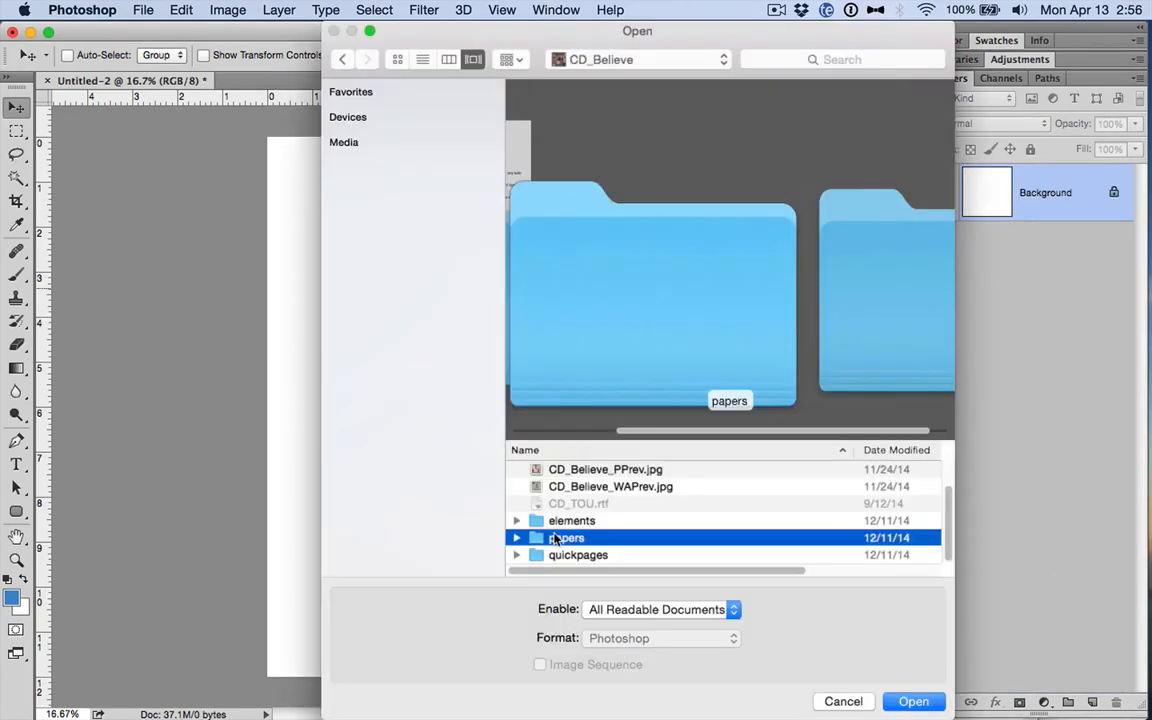
pyautogui.doubleClick(558, 536)
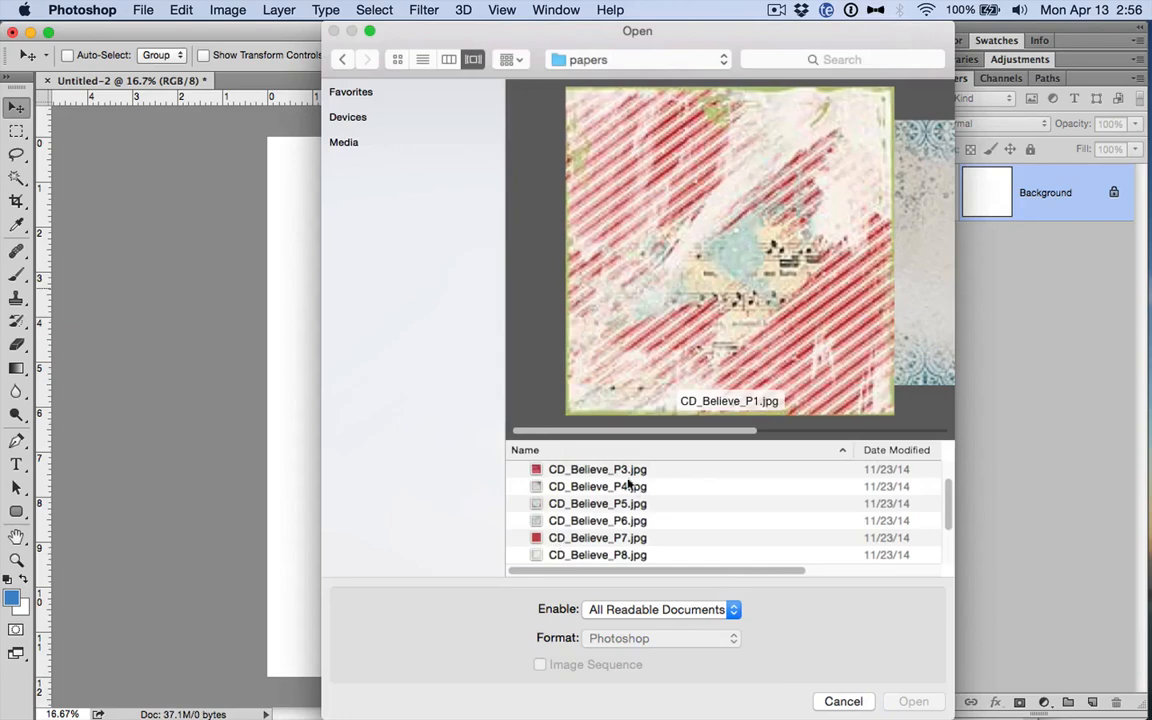
# Step: Compare the papers in the folder and choose CD_Believe_P11.jpg as the Paper1 layer
pyautogui.press('Down')
pyautogui.press('Down')
pyautogui.press('Down')
pyautogui.press('Down')
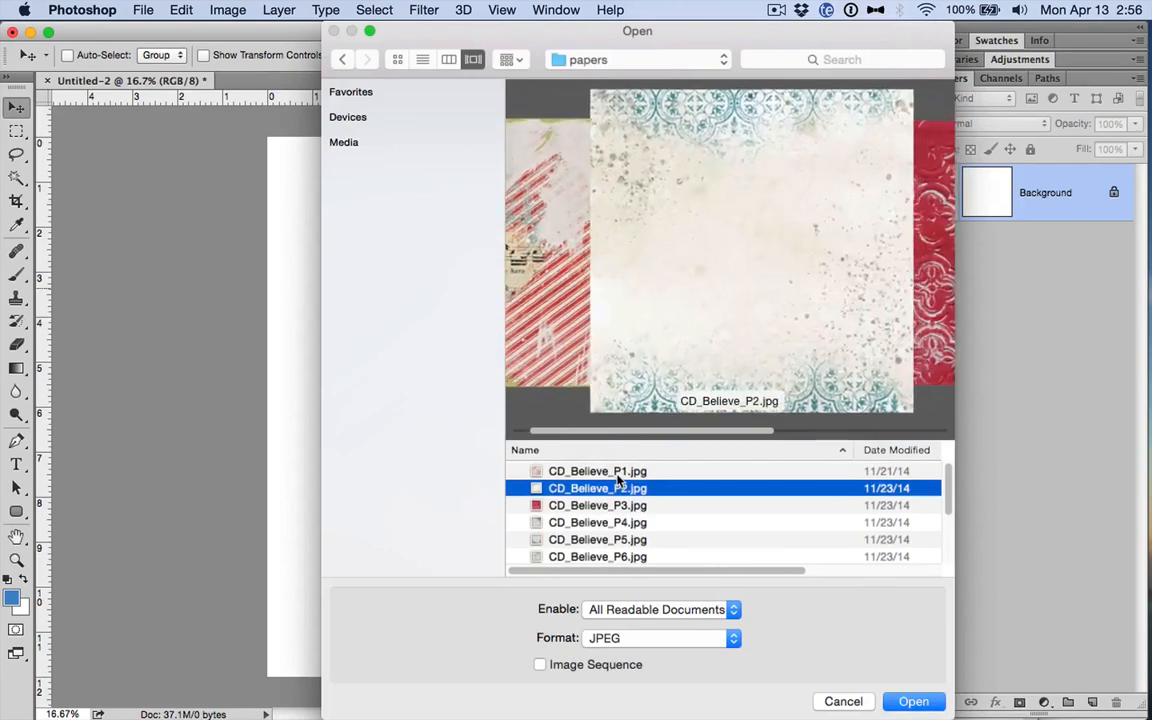
pyautogui.press('Down')
pyautogui.press('Down')
pyautogui.press('Down')
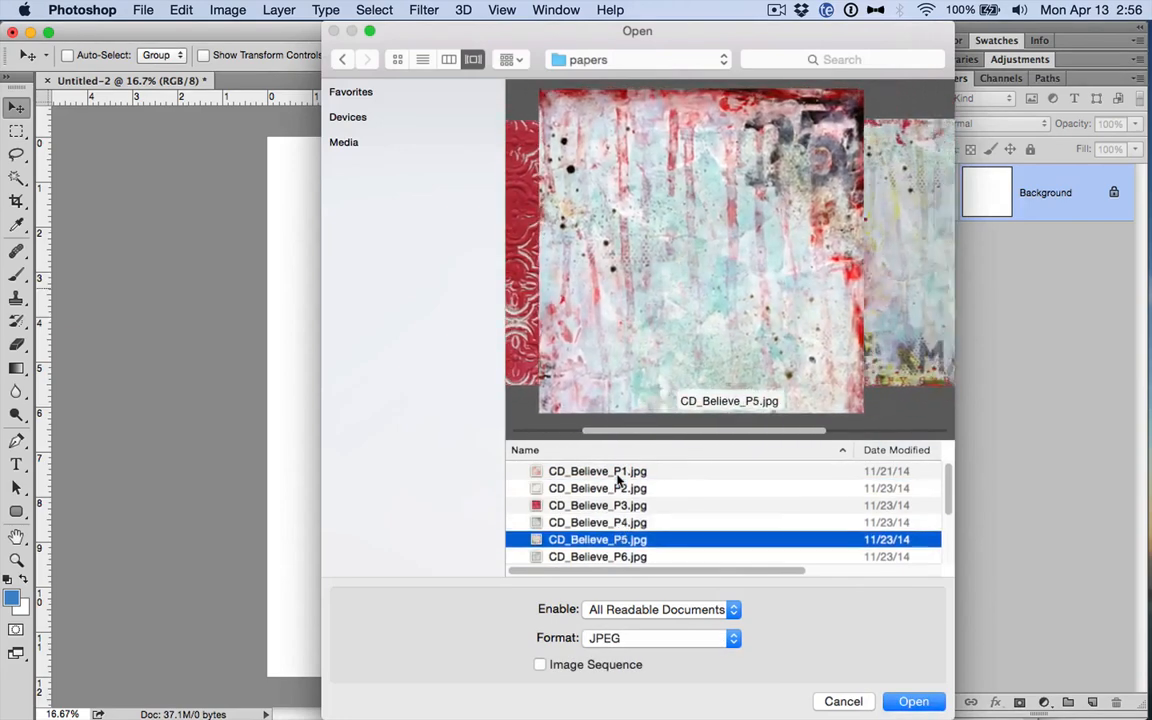
pyautogui.press('Down')
pyautogui.press('Down')
pyautogui.press('Down')
pyautogui.press('Down')
pyautogui.press('Down')
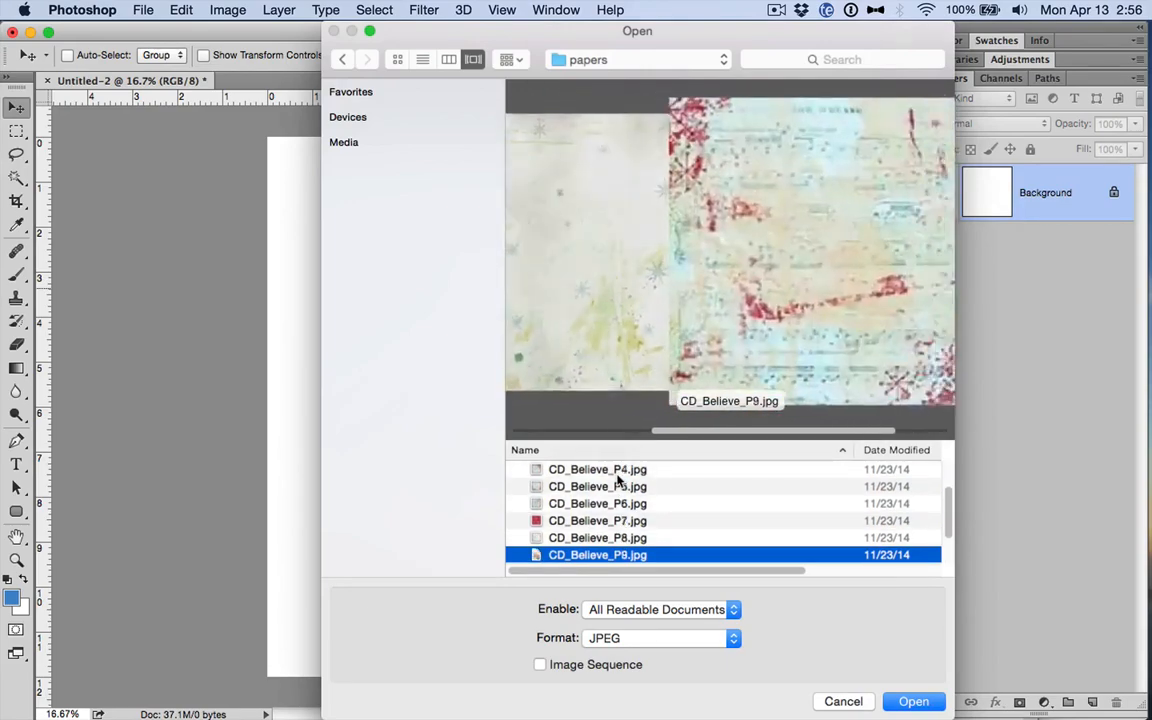
pyautogui.press('Up')
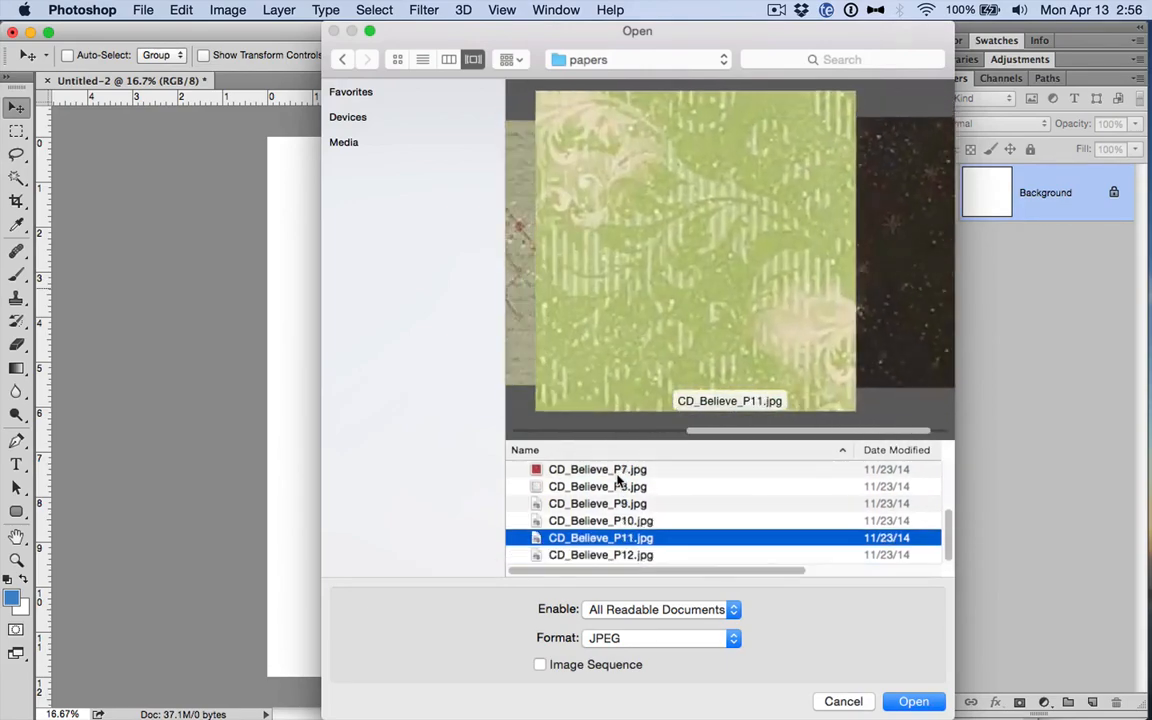
pyautogui.press('Return')
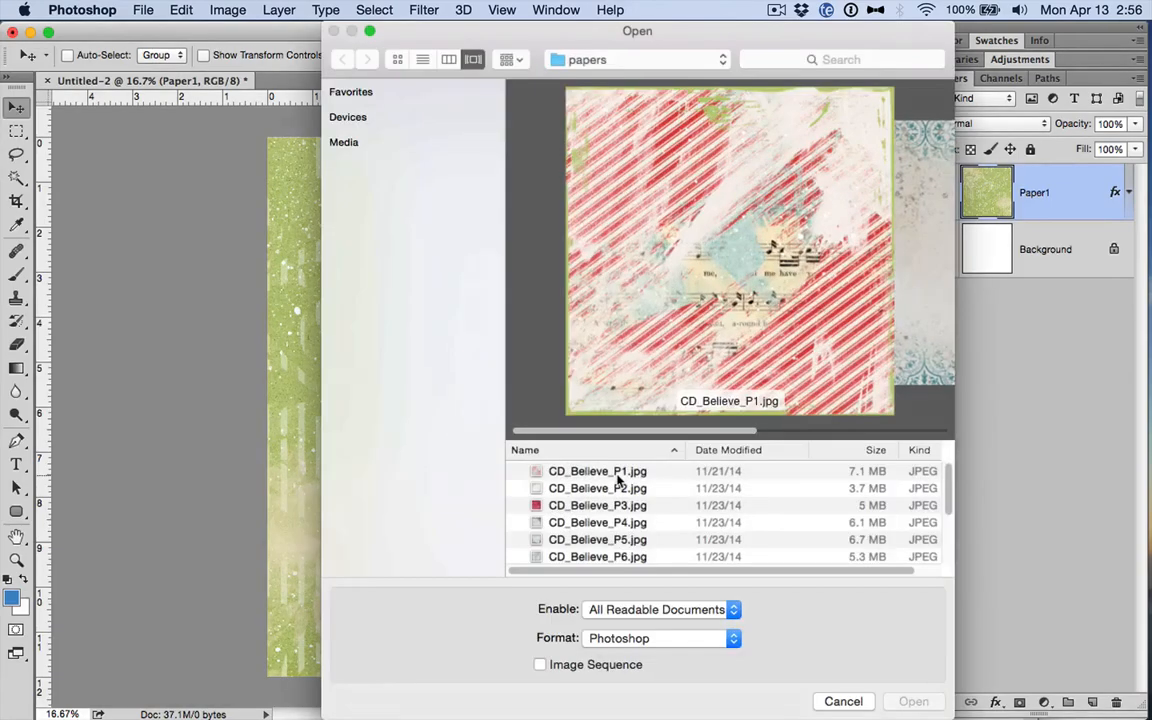
# Step: Compare the first papers in the folder and choose CD_Believe_P1.jpg as the Paper2 layer
pyautogui.click(618, 481)
pyautogui.press('Down')
pyautogui.press('Down')
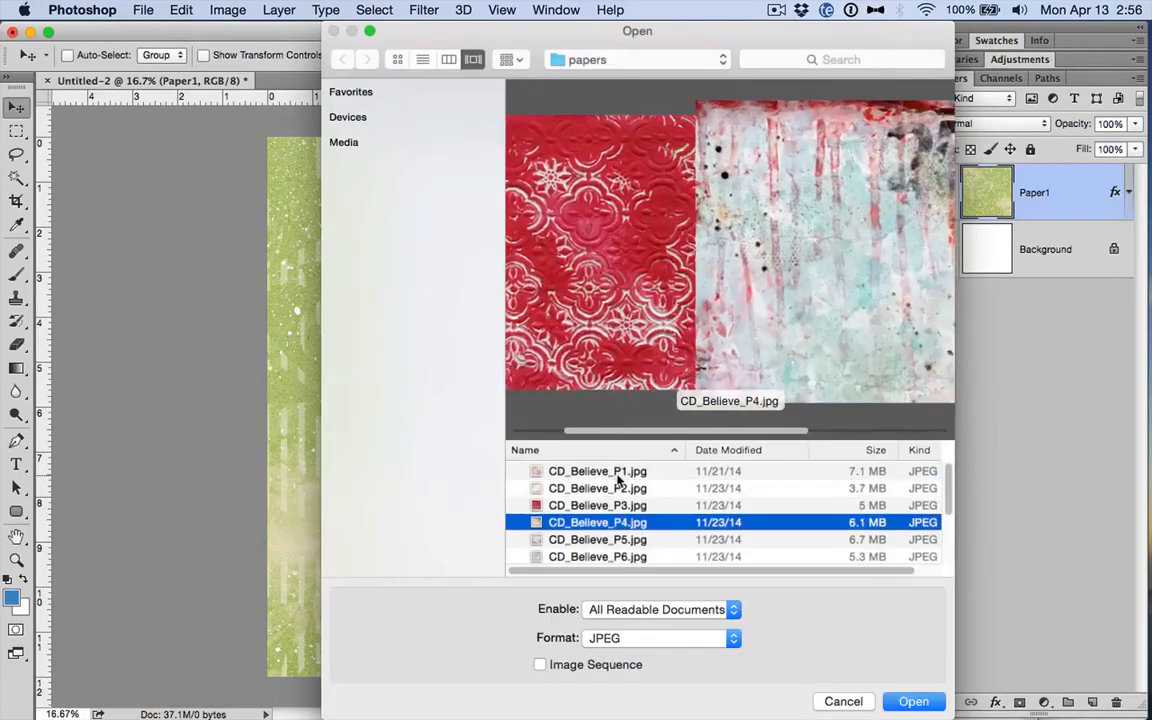
pyautogui.press('Up')
pyautogui.press('Up')
pyautogui.press('Up')
pyautogui.press('Return')
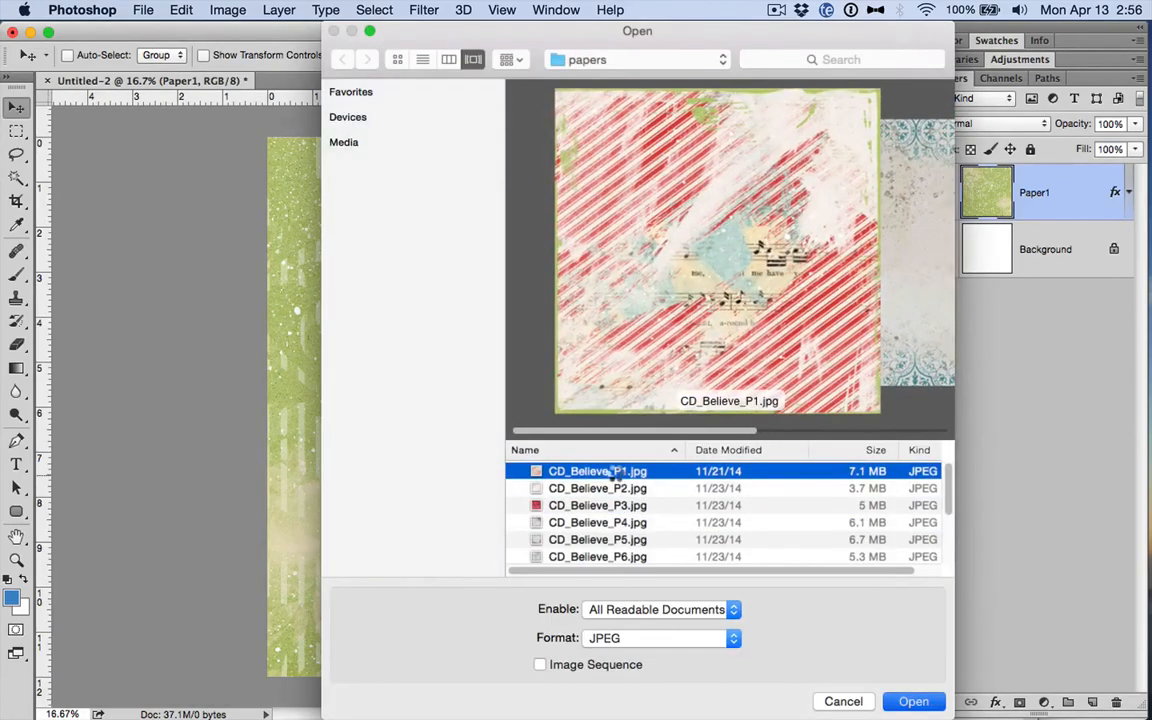
# Step: Preview the remaining paper candidates and choose CD_Believe_P3.jpg as the Paper3 layer
pyautogui.press('super+o')
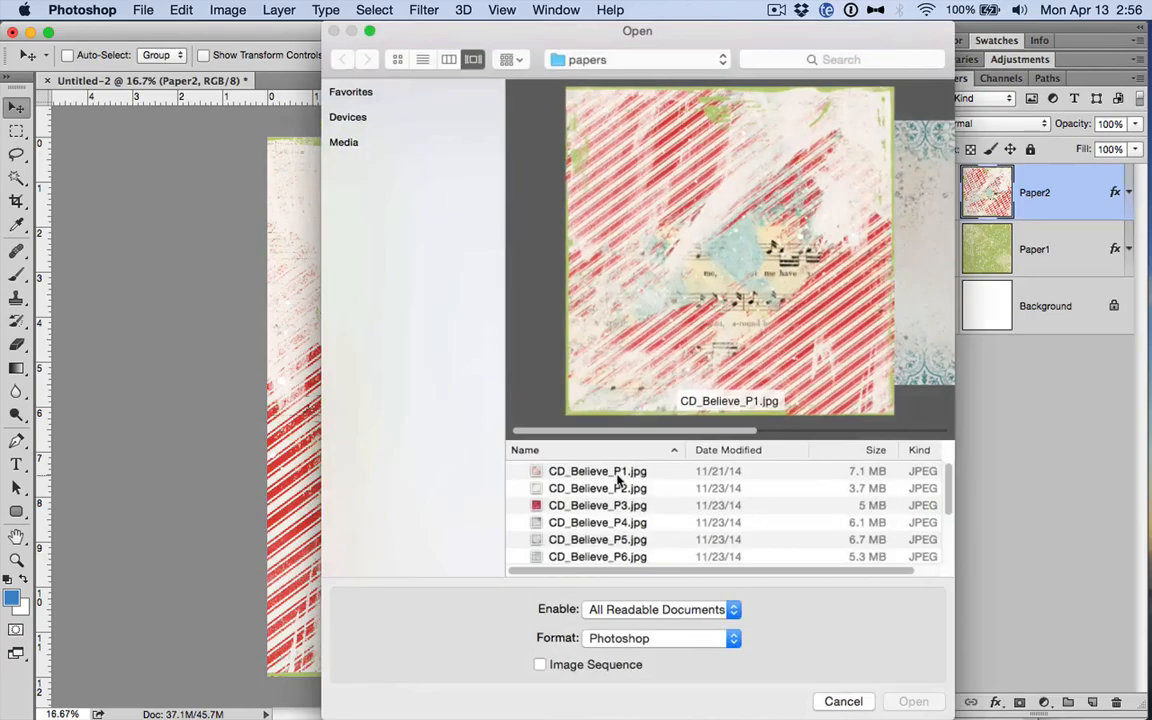
pyautogui.press('Down')
pyautogui.press('Down')
pyautogui.press('Down')
pyautogui.press('Down')
pyautogui.press('Down')
pyautogui.press('Up')
pyautogui.press('Up')
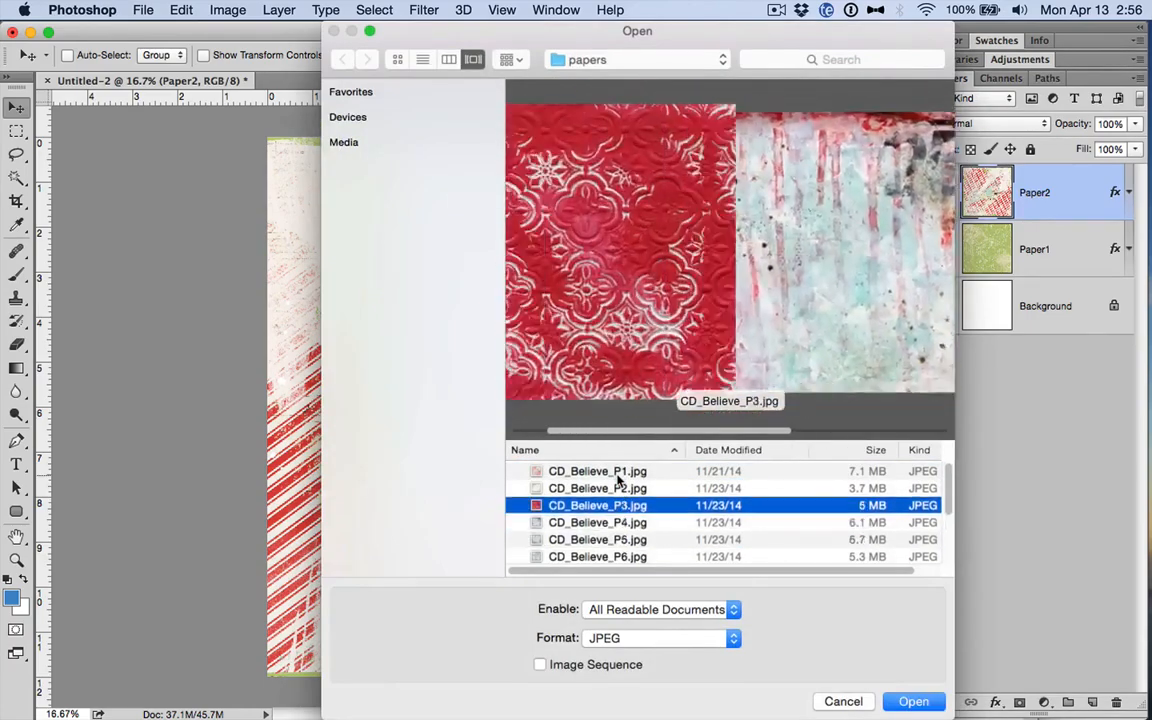
pyautogui.press('Return')
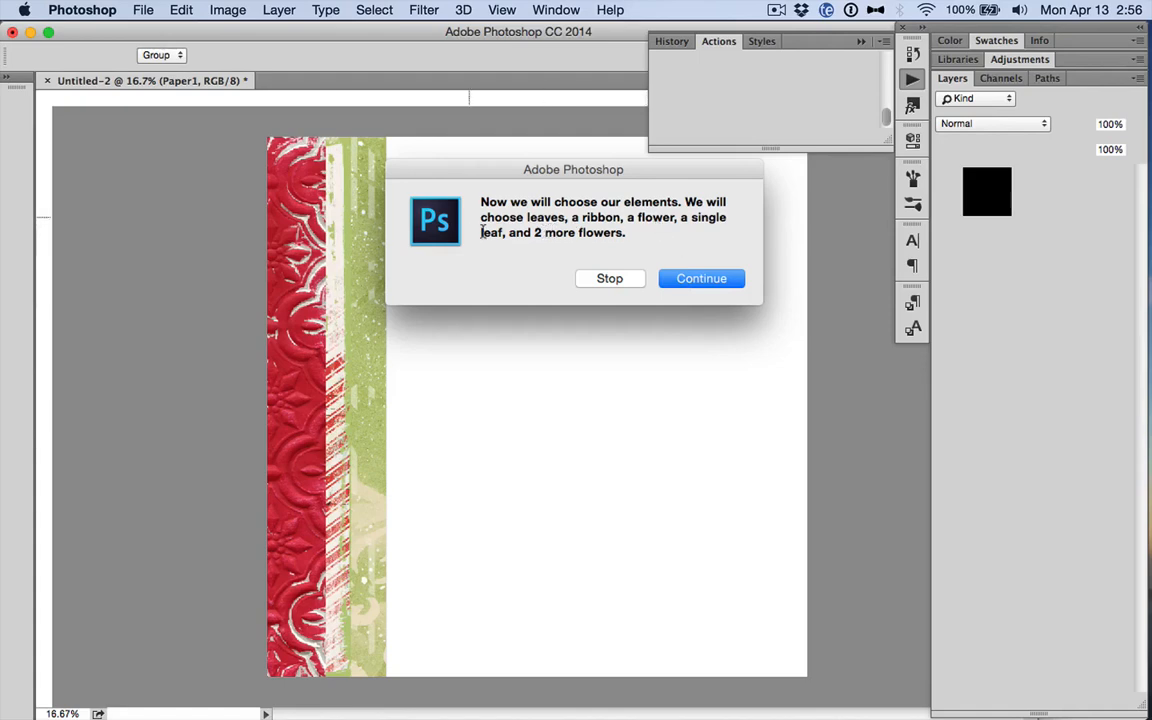
# Step: Continue to the element prompts, choose CD_Believe_ChristmasTree.png from the elements folder for Leaves1, and enlarge it to fill the canvas
pyautogui.click(703, 279)
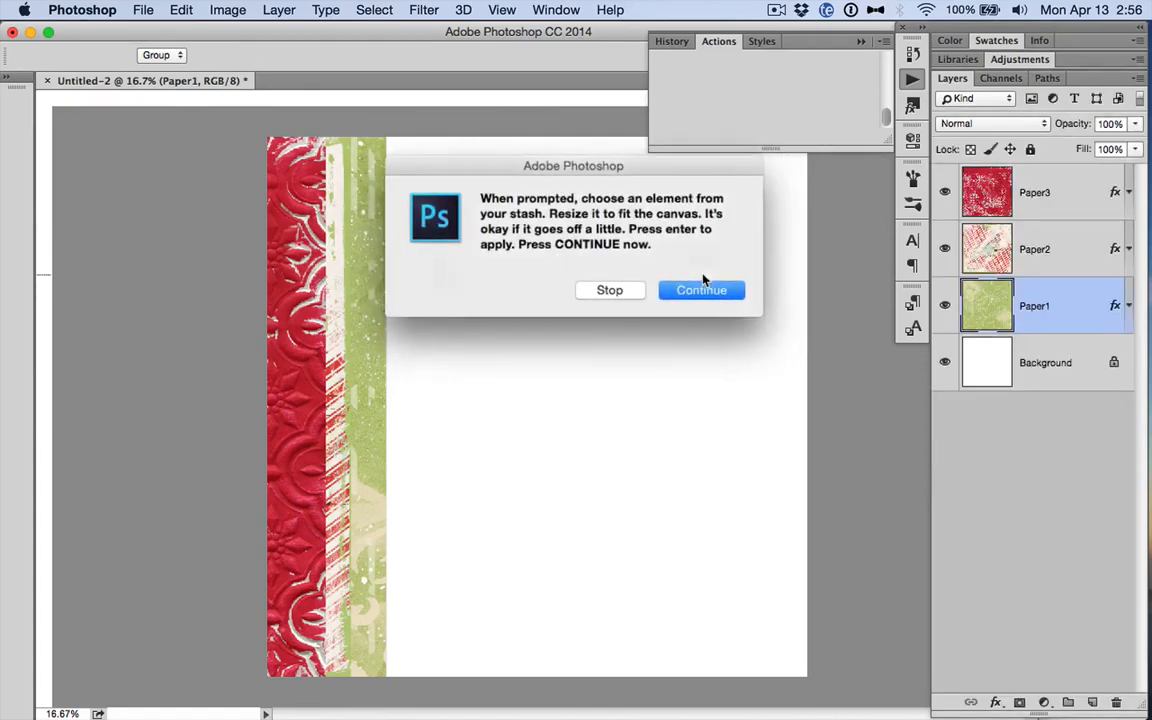
pyautogui.click(703, 291)
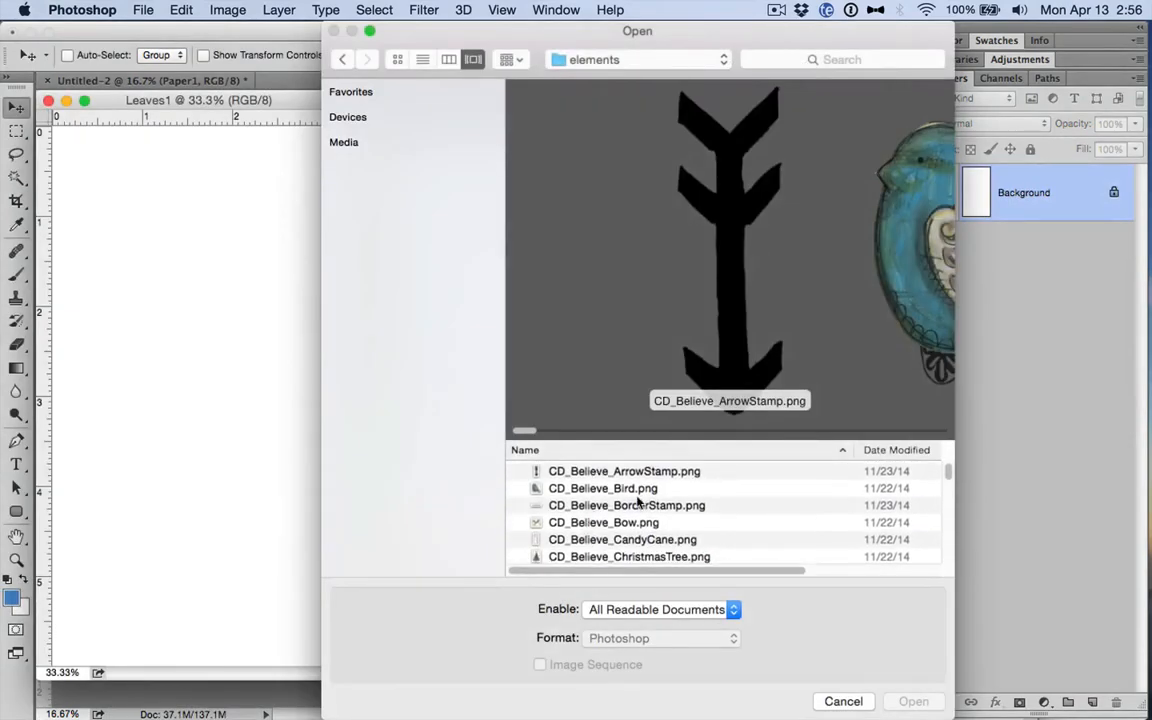
pyautogui.click(600, 489)
pyautogui.press('Down')
pyautogui.press('Down')
pyautogui.press('Down')
pyautogui.press('Down')
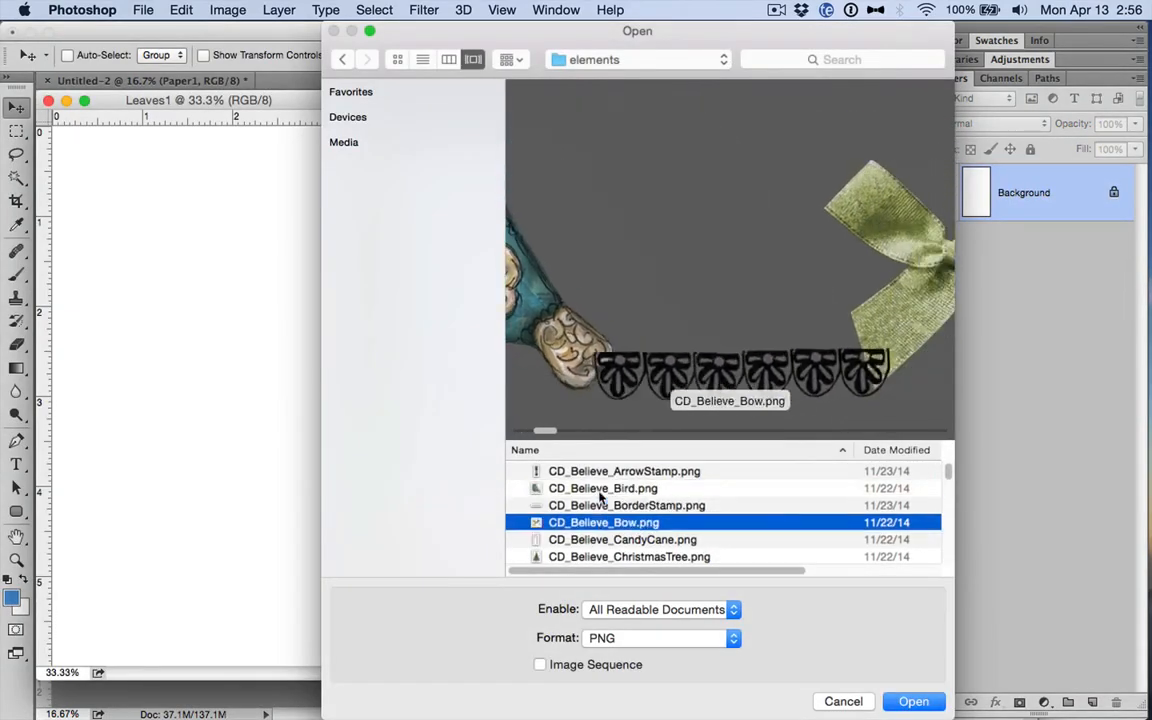
pyautogui.press('Down')
pyautogui.press('Down')
pyautogui.press('Down')
pyautogui.press('Down')
pyautogui.press('Down')
pyautogui.press('Down')
pyautogui.press('Down')
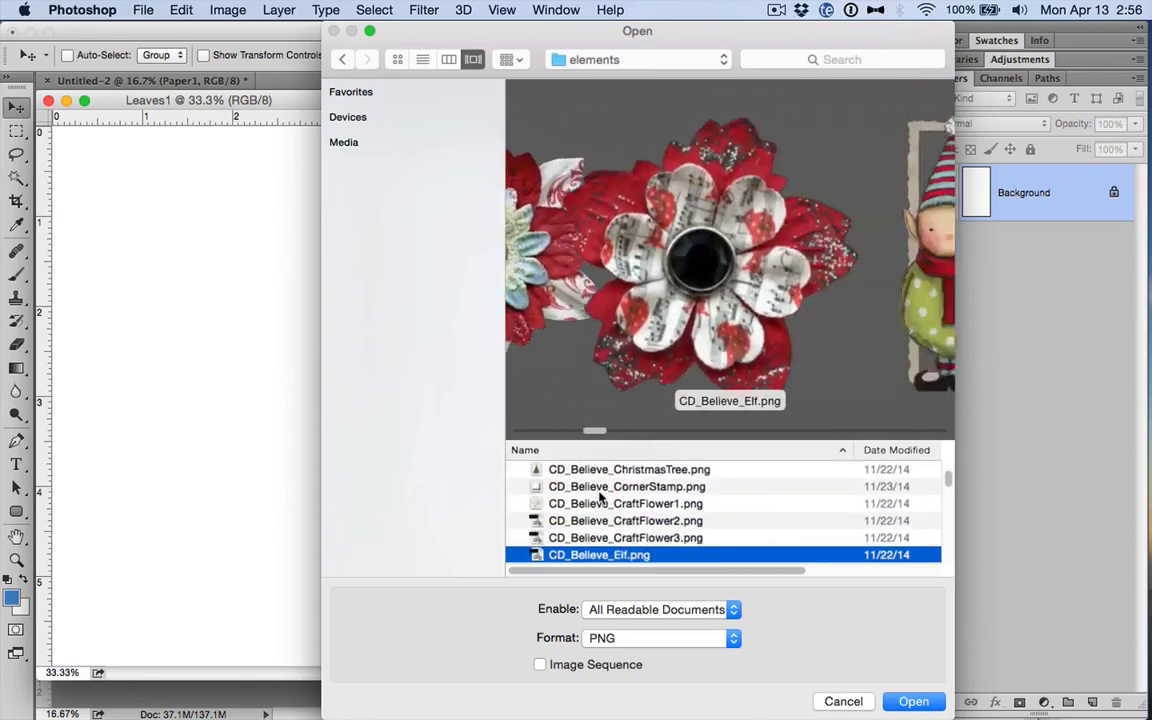
pyautogui.press('Down')
pyautogui.press('Down')
pyautogui.press('Down')
pyautogui.press('Up')
pyautogui.press('Up')
pyautogui.press('Up')
pyautogui.press('Up')
pyautogui.press('Up')
pyautogui.press('Up')
pyautogui.press('Up')
pyautogui.press('Up')
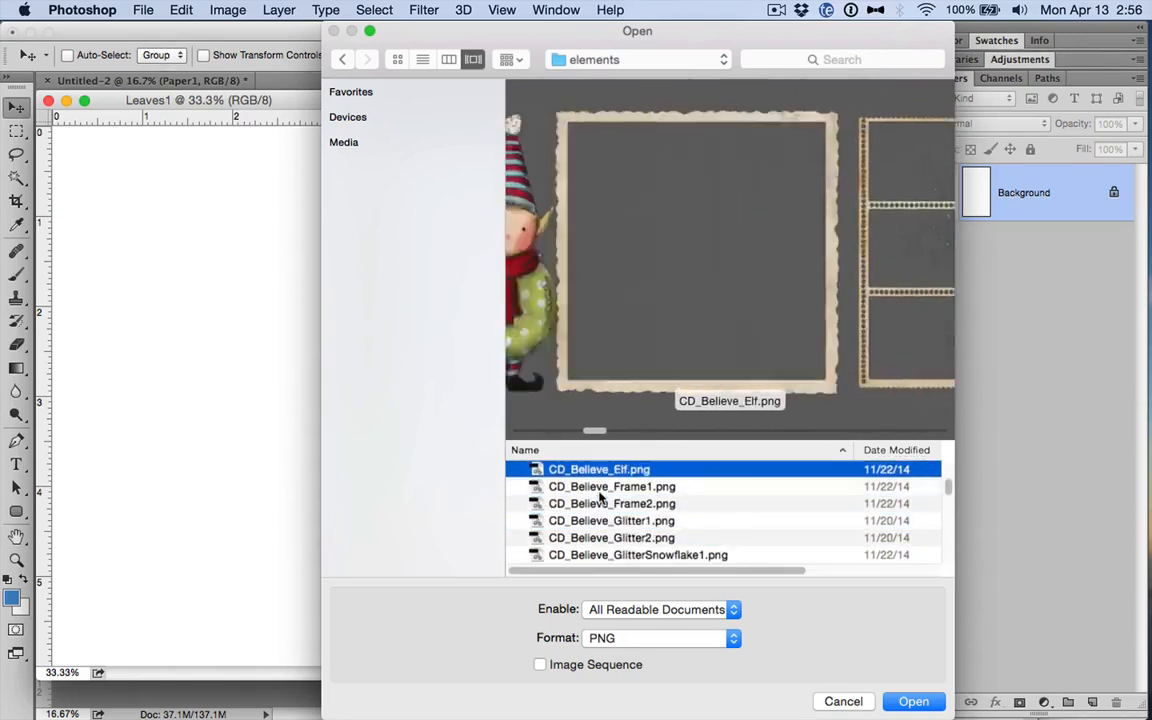
pyautogui.press('Up')
pyautogui.press('Up')
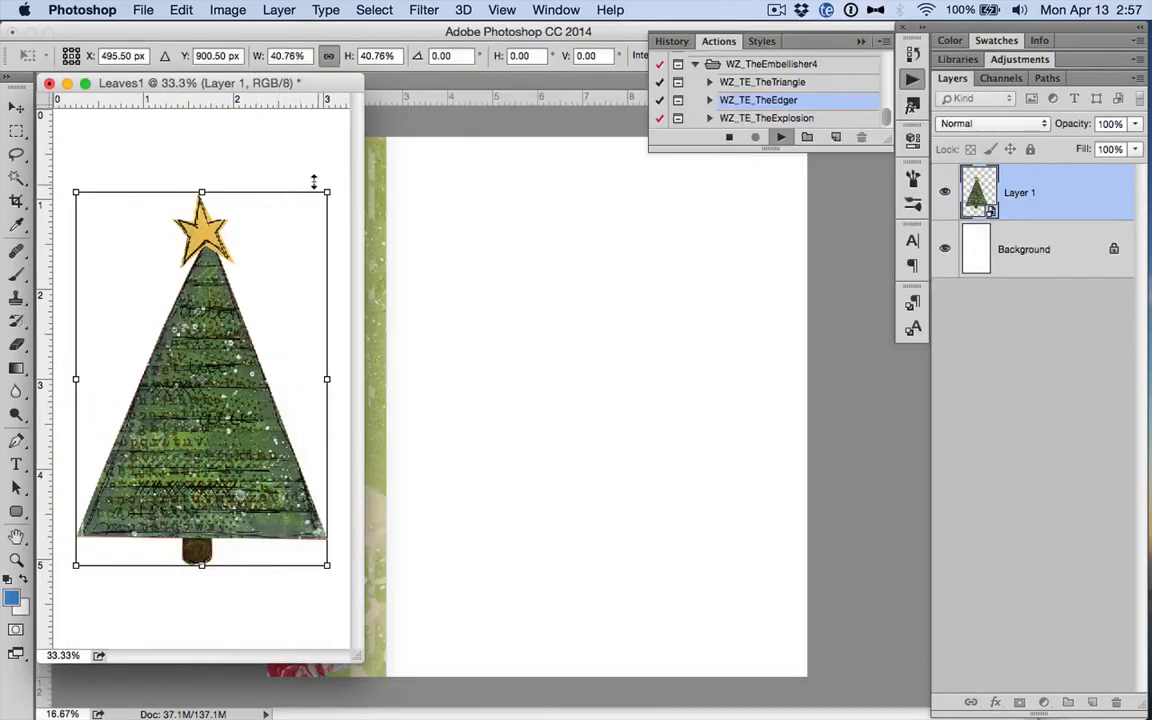
pyautogui.moveTo(326, 190); pyautogui.dragTo(368, 104)
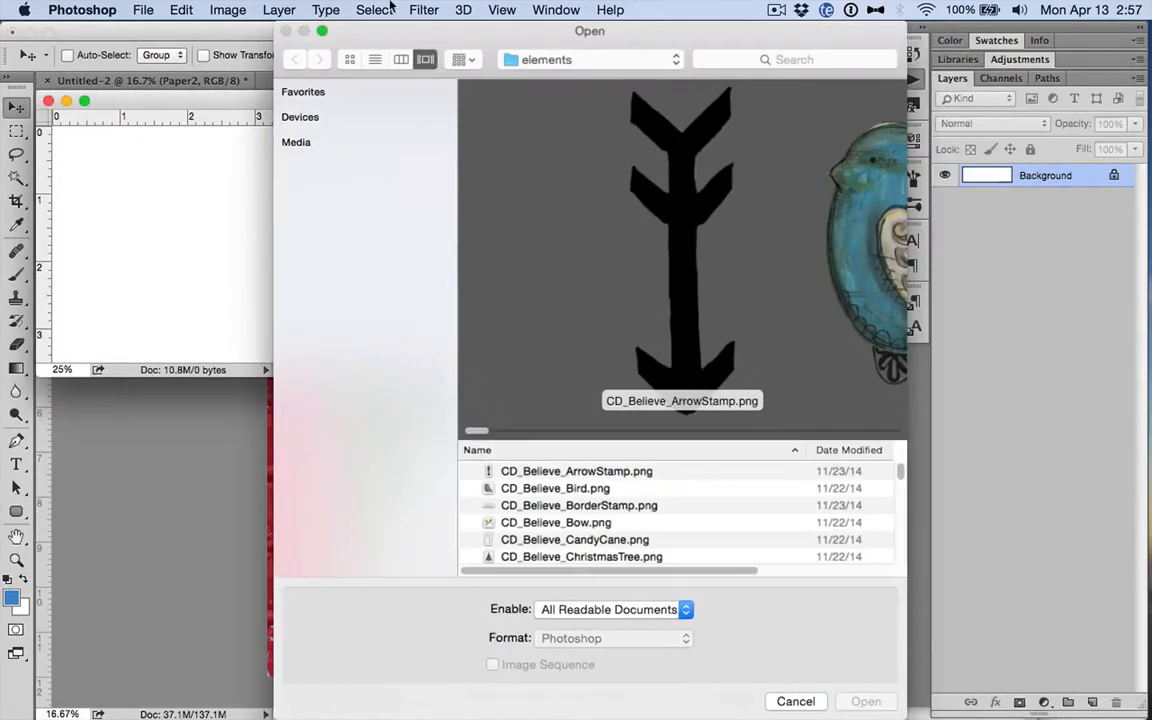
# Step: Place CD_Believe_String2.png as the String or Ribbon element
pyautogui.scroll(-10, 545, 522)
pyautogui.scroll(2, 545, 522)
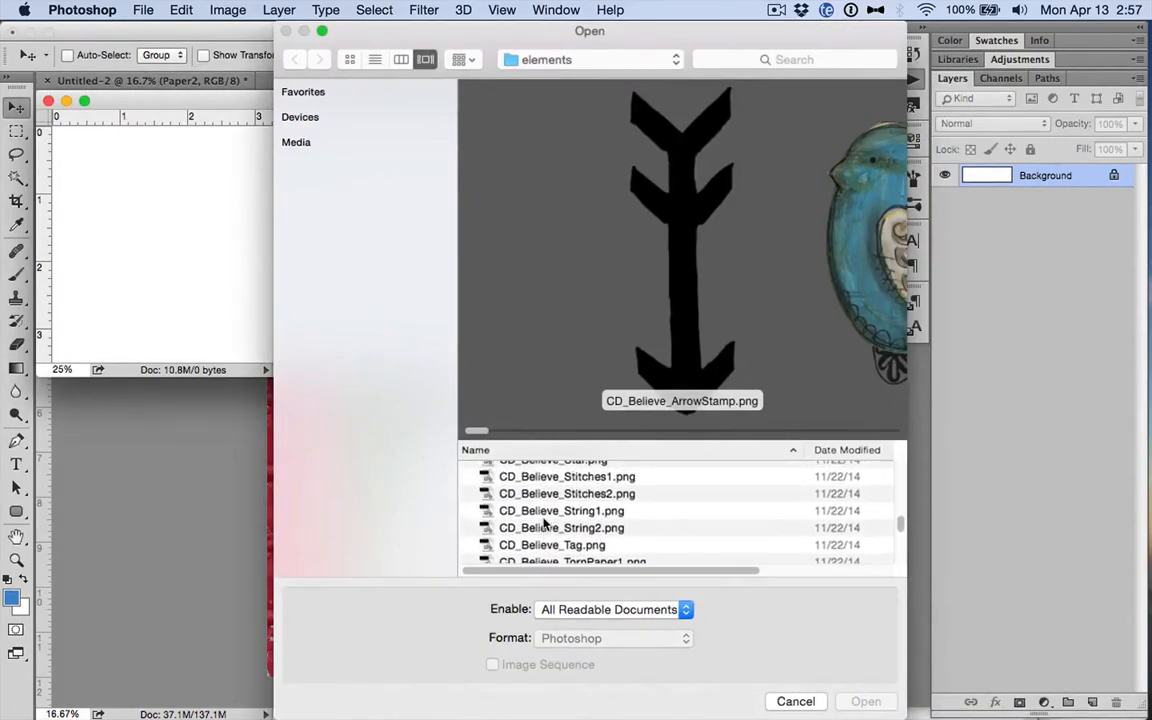
pyautogui.click(545, 514)
pyautogui.press('Down')
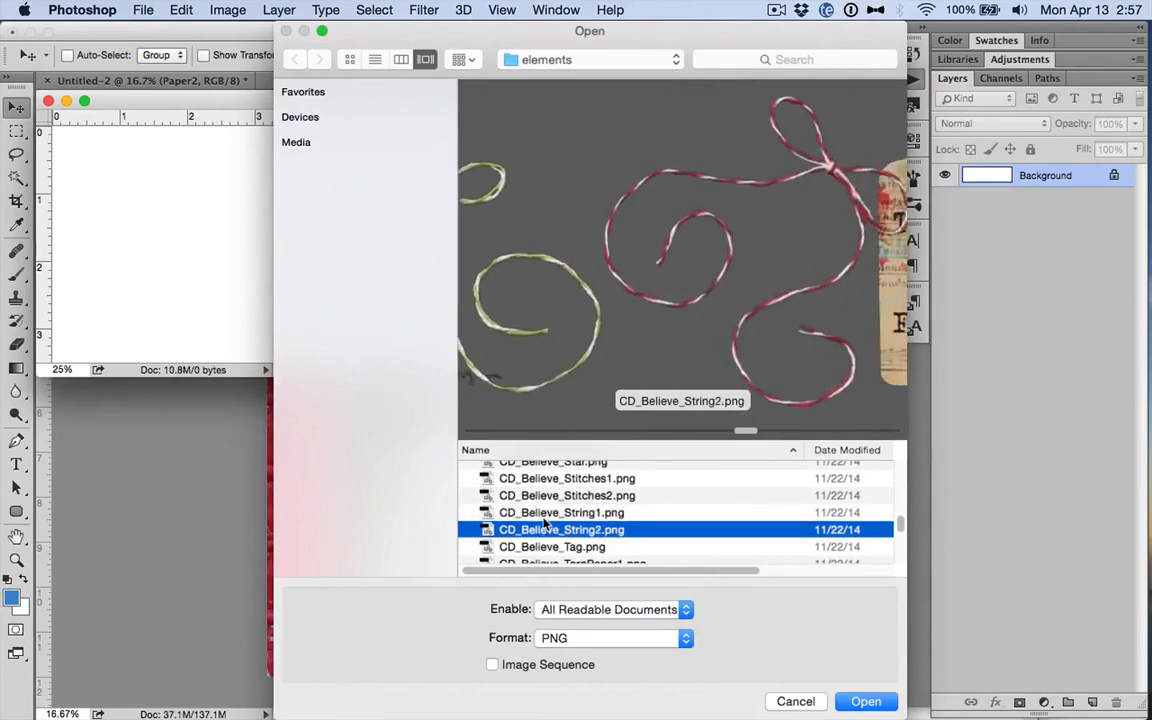
pyautogui.press('Return')
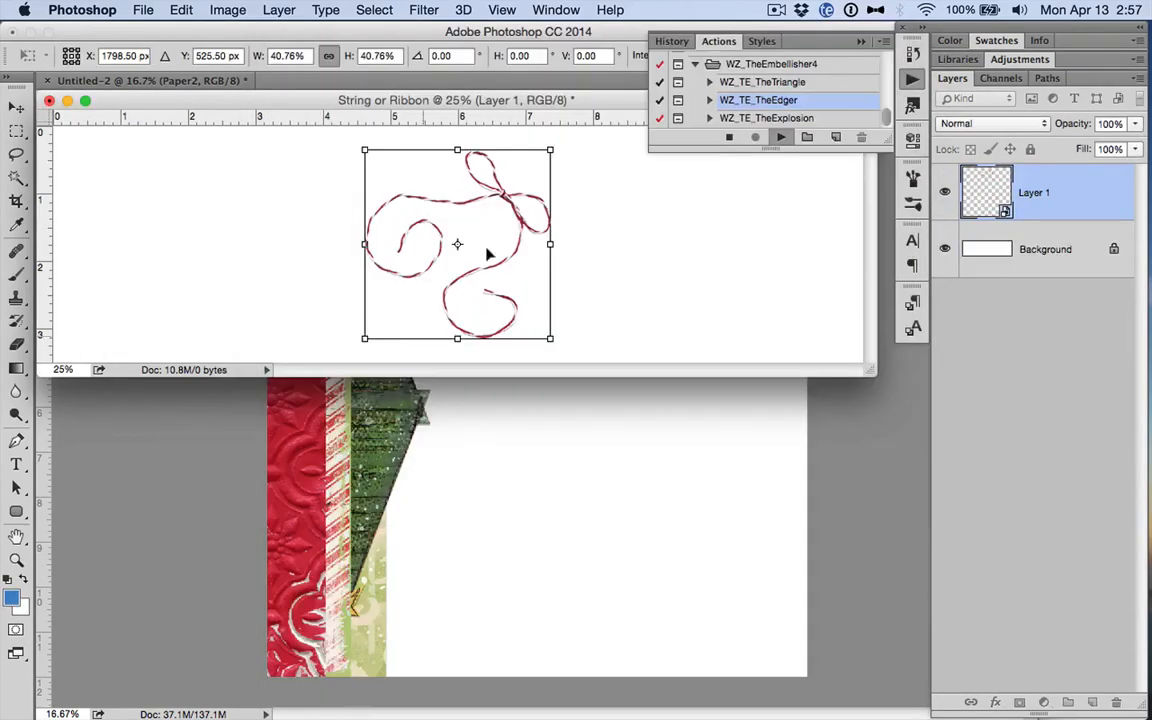
# Step: Enlarge the red-and-white string and rotate it to about -46° so that its bow sits upright near the canvas's upper edge
pyautogui.moveTo(573, 153); pyautogui.dragTo(401, 90)
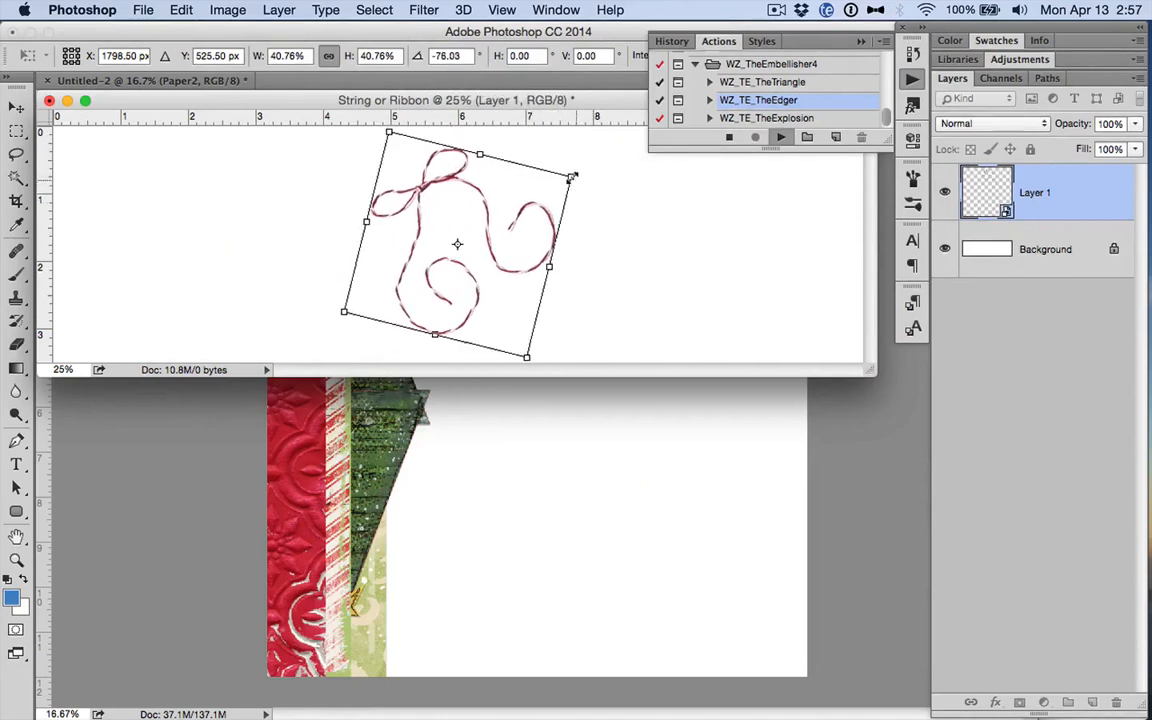
pyautogui.moveTo(572, 177); pyautogui.dragTo(311, 447)
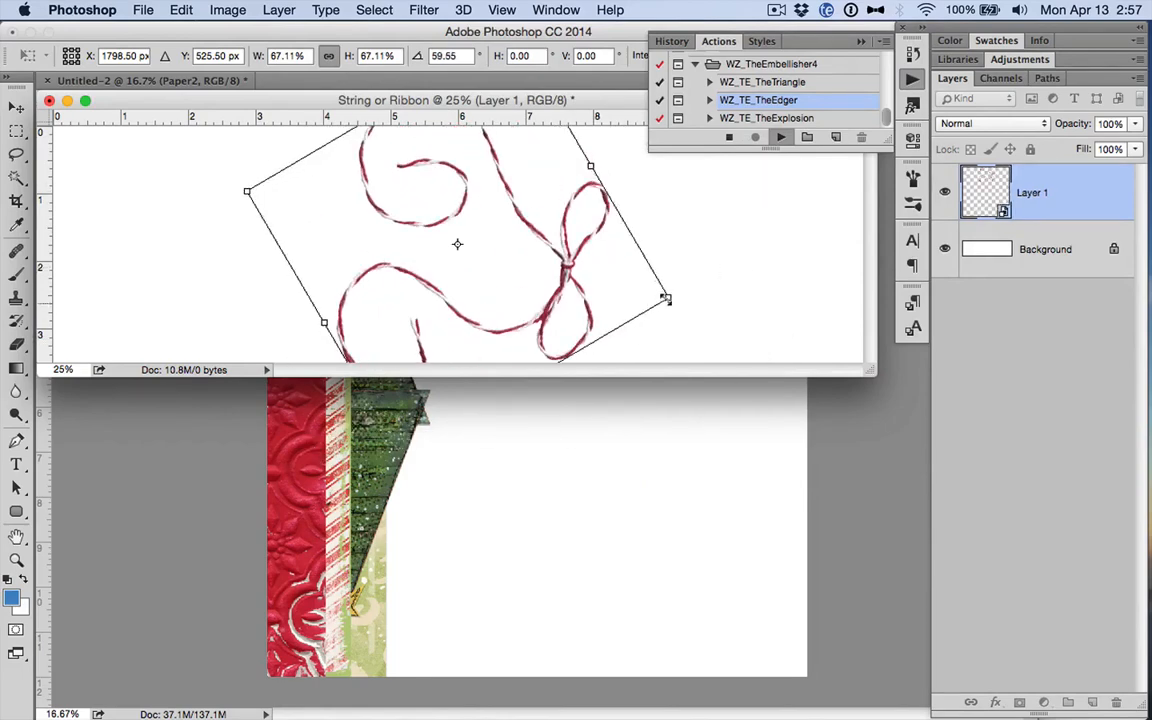
pyautogui.moveTo(668, 297); pyautogui.dragTo(472, 246)
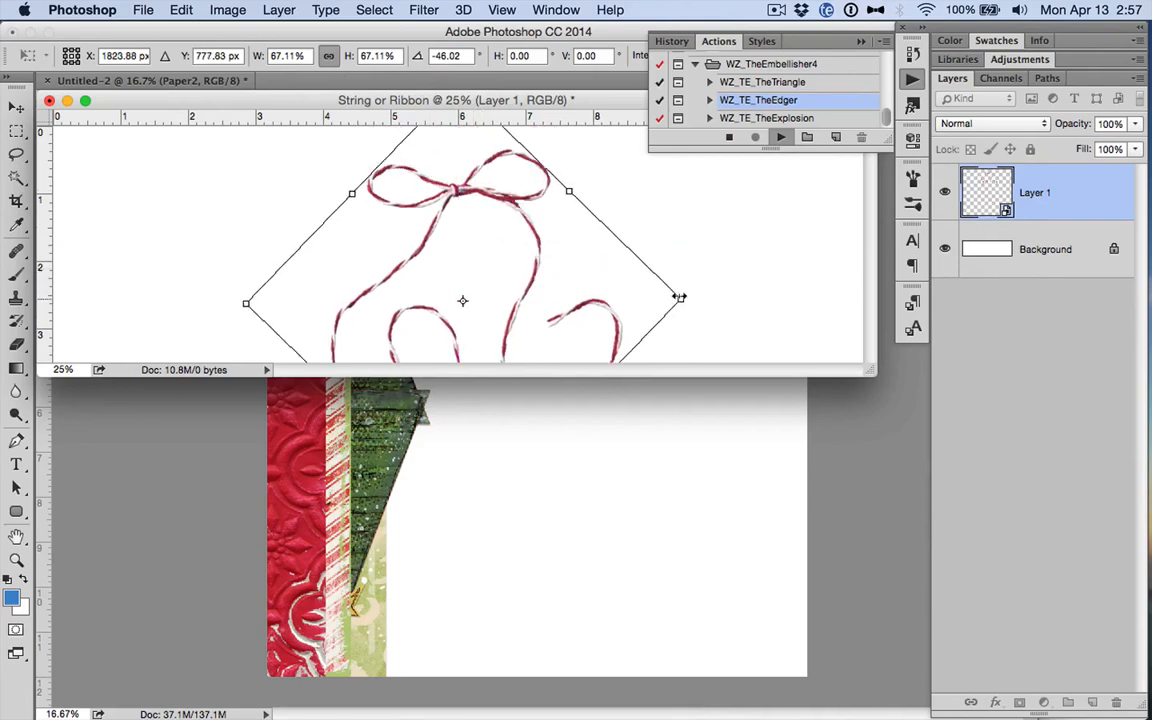
pyautogui.moveTo(679, 297); pyautogui.dragTo(744, 298)
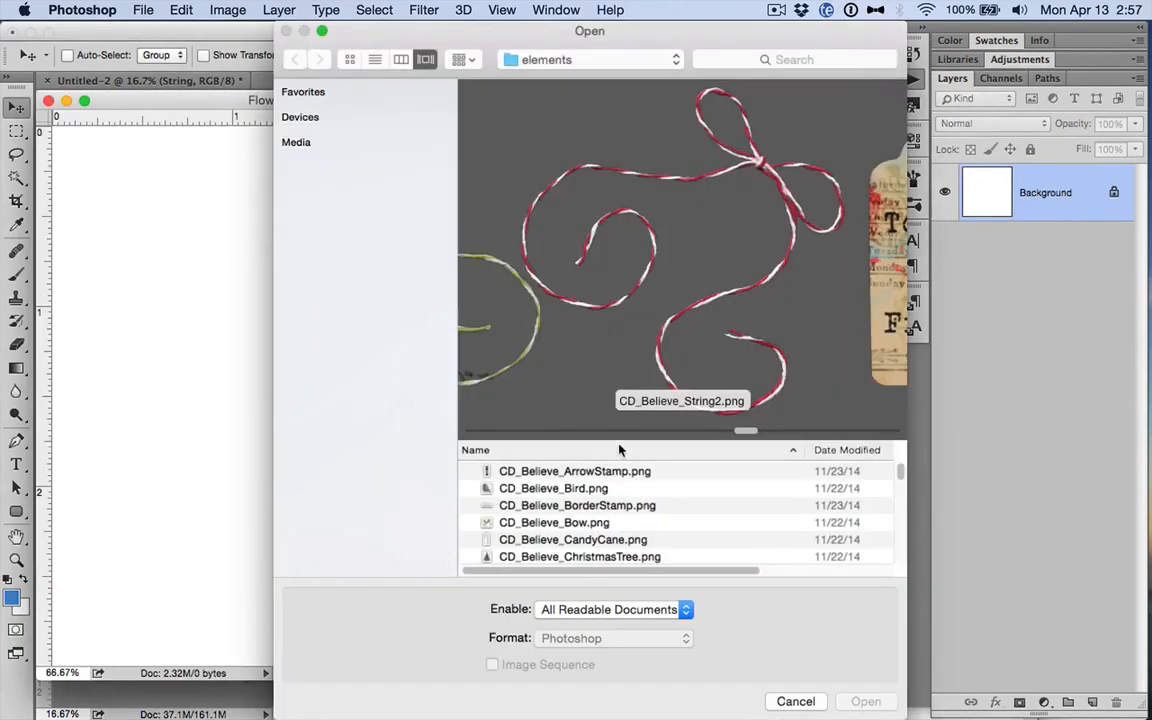
# Step: Place CD_Believe_CraftFlower2.png as the Flower1 element and enlarge it to about 54% to fill the canvas
pyautogui.moveTo(406, 37); pyautogui.dragTo(418, 54)
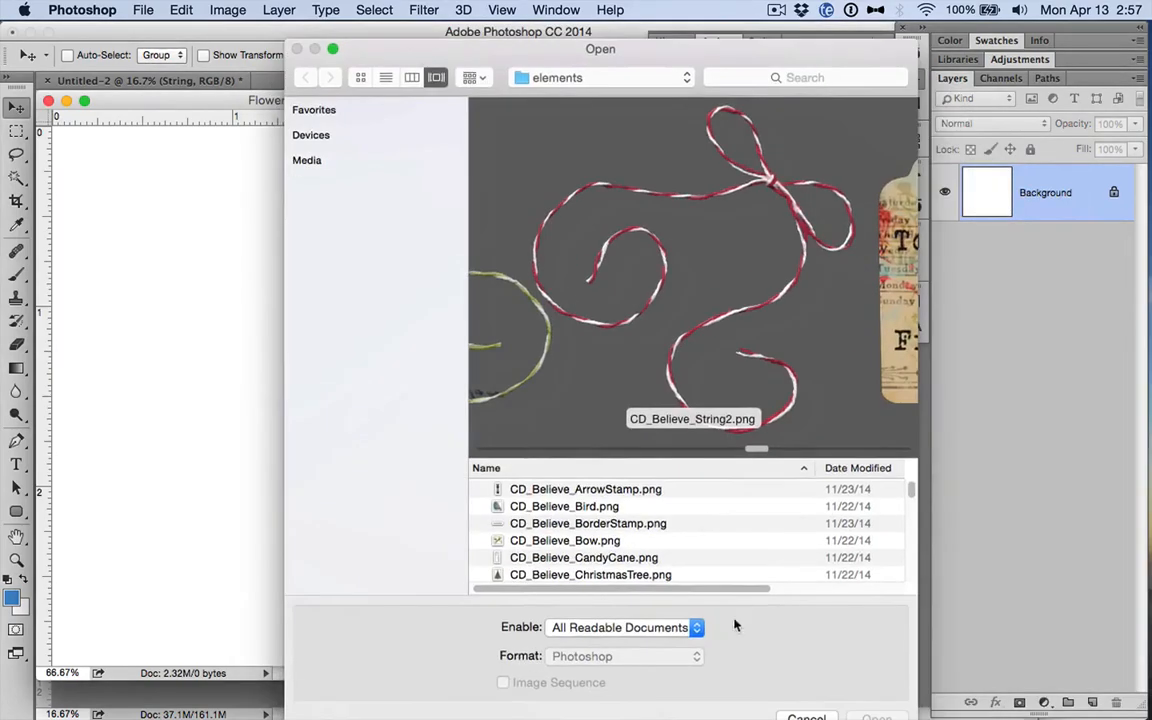
pyautogui.scroll(-3, 620, 530)
pyautogui.click(641, 512)
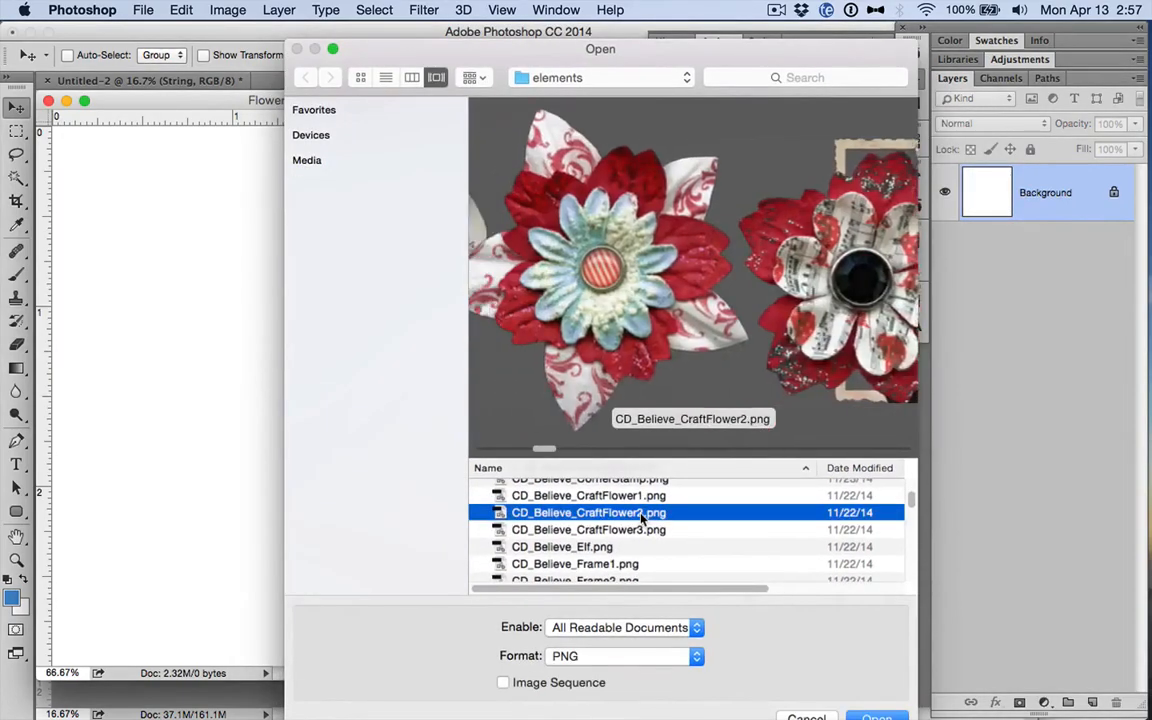
pyautogui.doubleClick(641, 515)
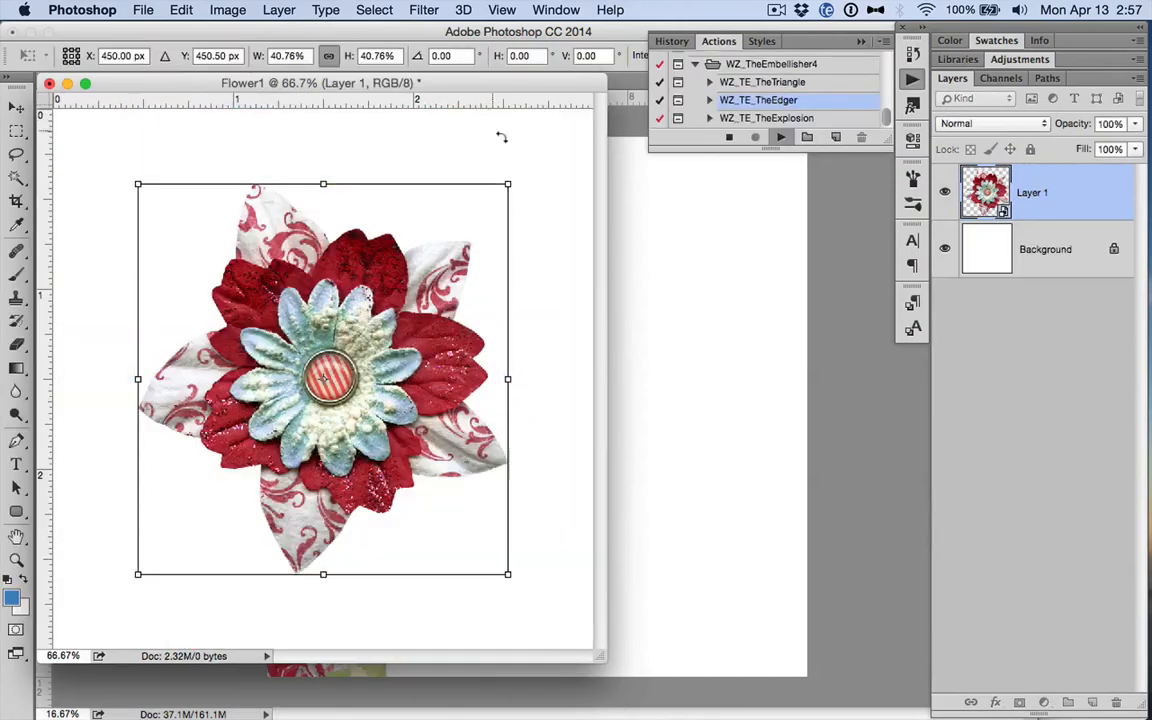
pyautogui.moveTo(503, 179); pyautogui.dragTo(583, 139)
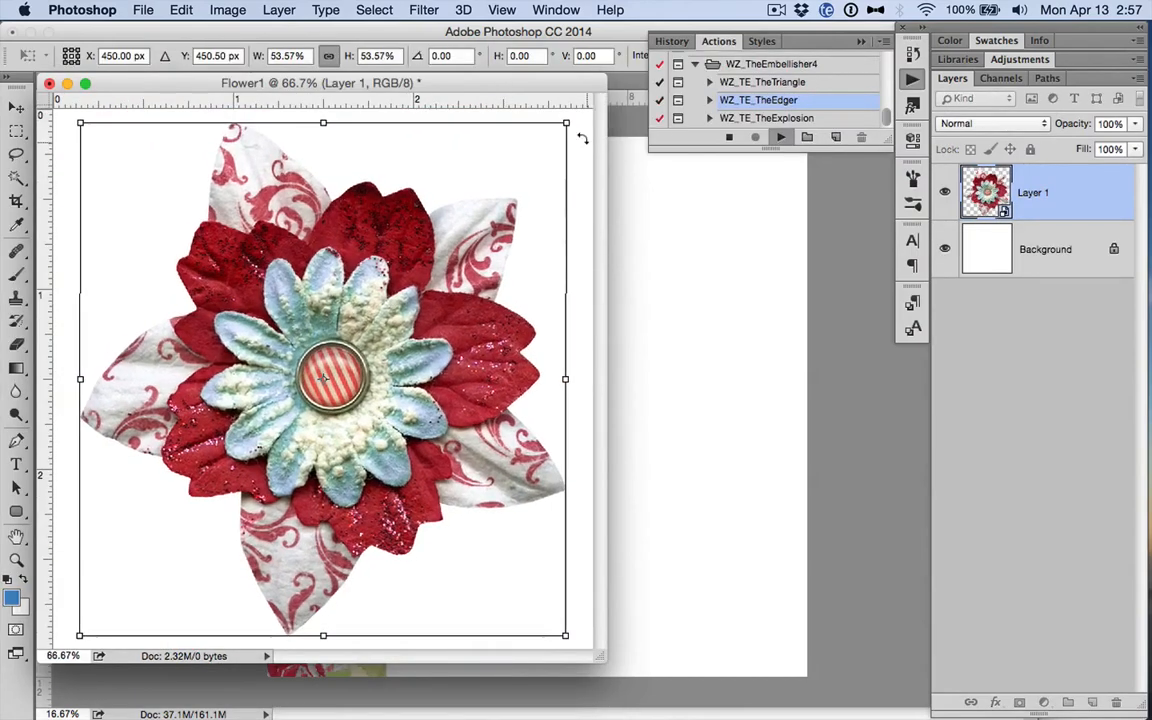
pyautogui.press('Return')
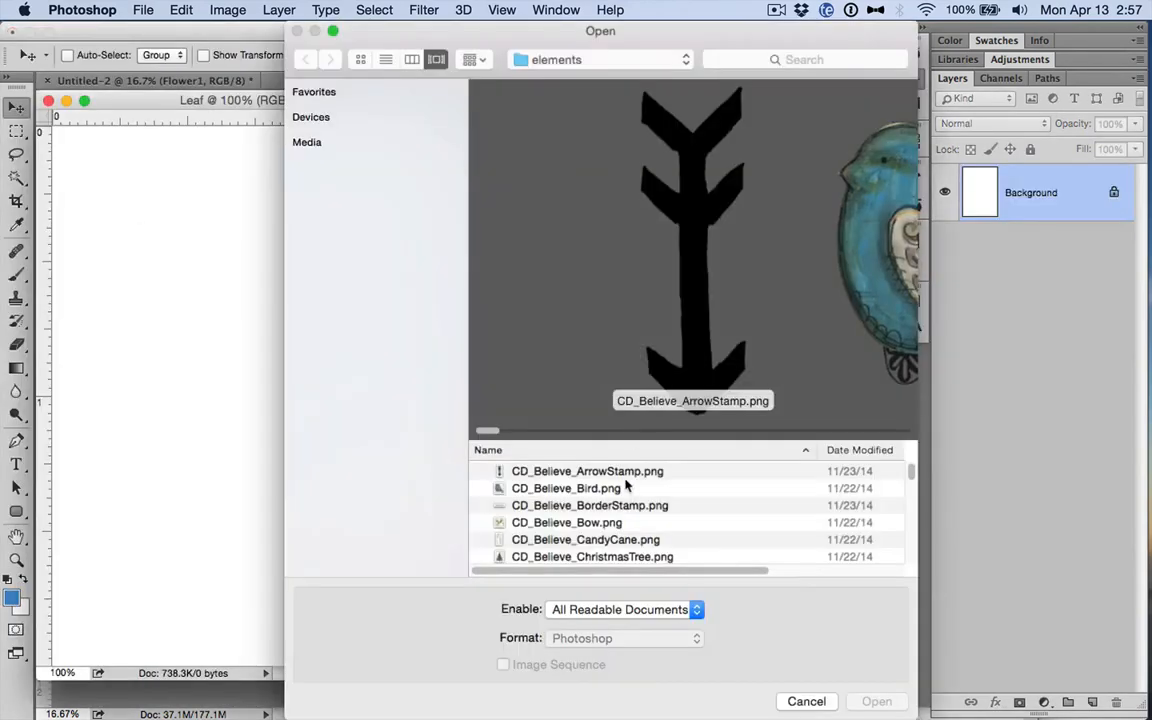
# Step: Browse the elements from CD_Believe_GlitterSnowflake2.png onwards and place CD_Believe_Presents.png as the Leaf element
pyautogui.scroll(-5, 626, 486)
pyautogui.click(626, 478)
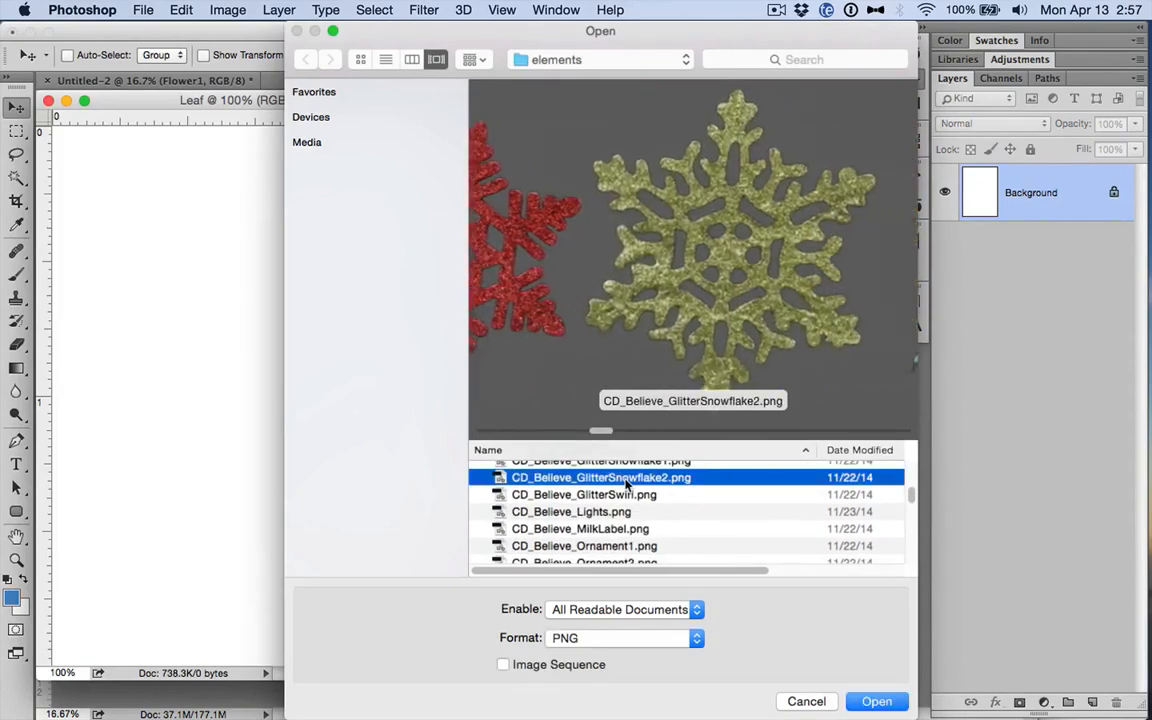
pyautogui.press('Down')
pyautogui.press('Down')
pyautogui.press('Down')
pyautogui.press('Down')
pyautogui.press('Down')
pyautogui.press('Down')
pyautogui.press('Down')
pyautogui.press('Down')
pyautogui.press('Down')
pyautogui.press('Down')
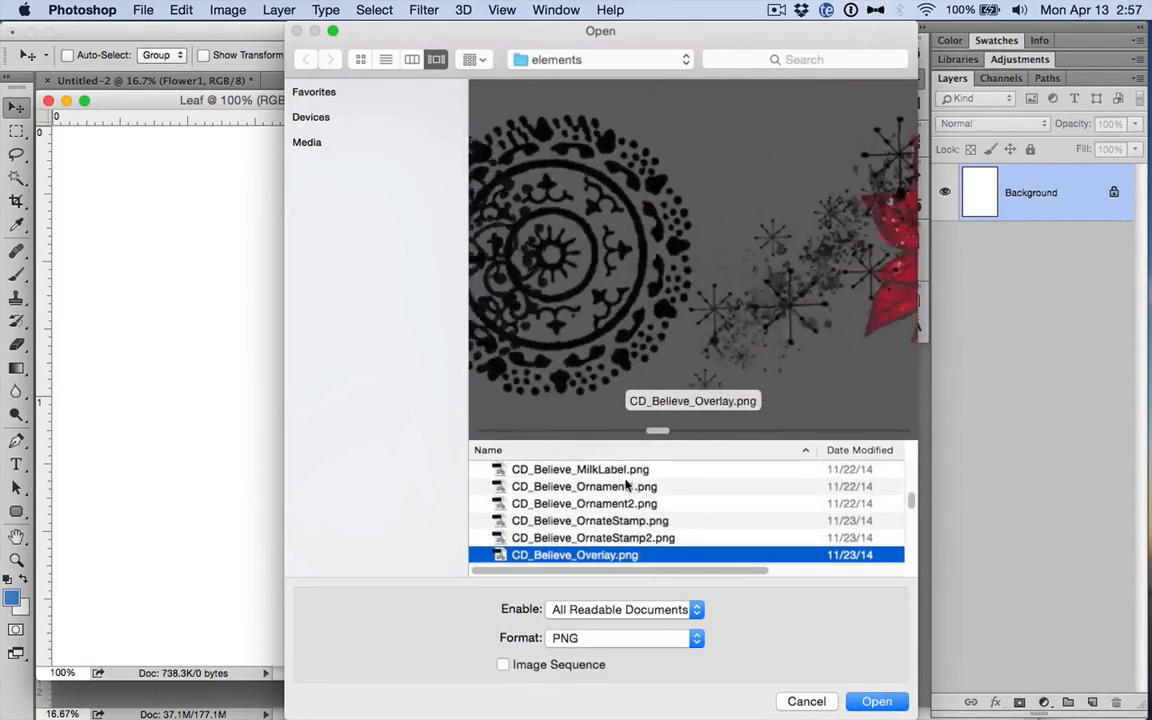
pyautogui.press('Down')
pyautogui.press('Down')
pyautogui.press('Down')
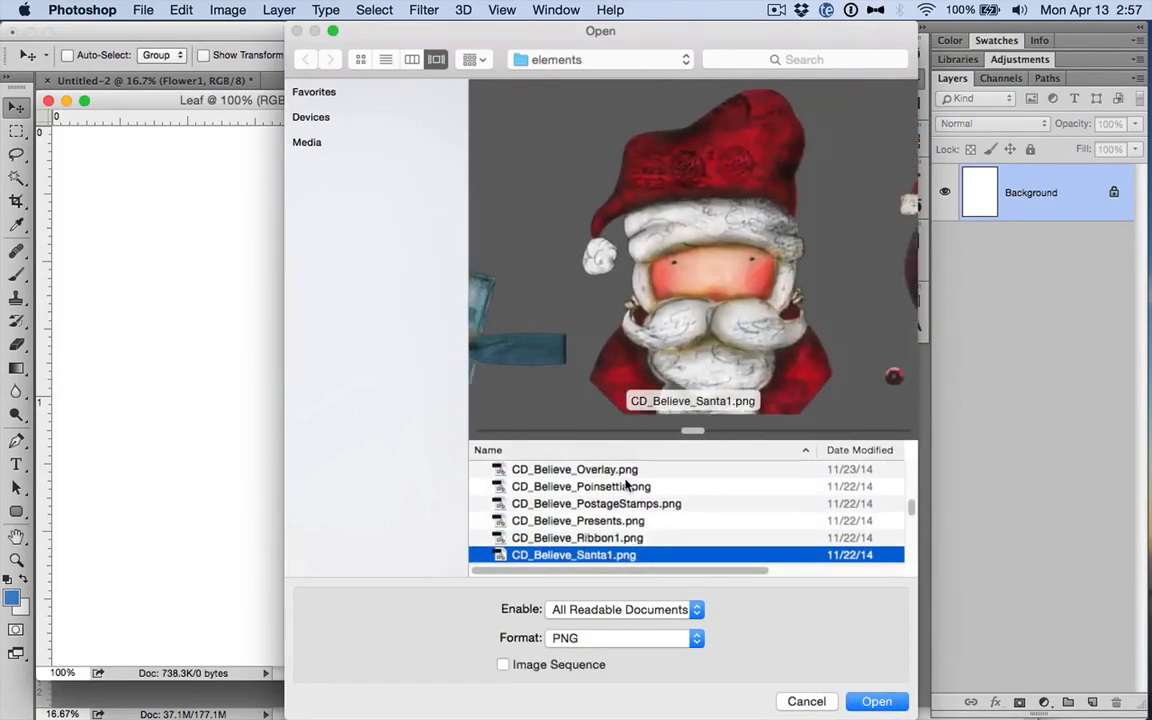
pyautogui.press('Up')
pyautogui.press('Up')
pyautogui.press('Return')
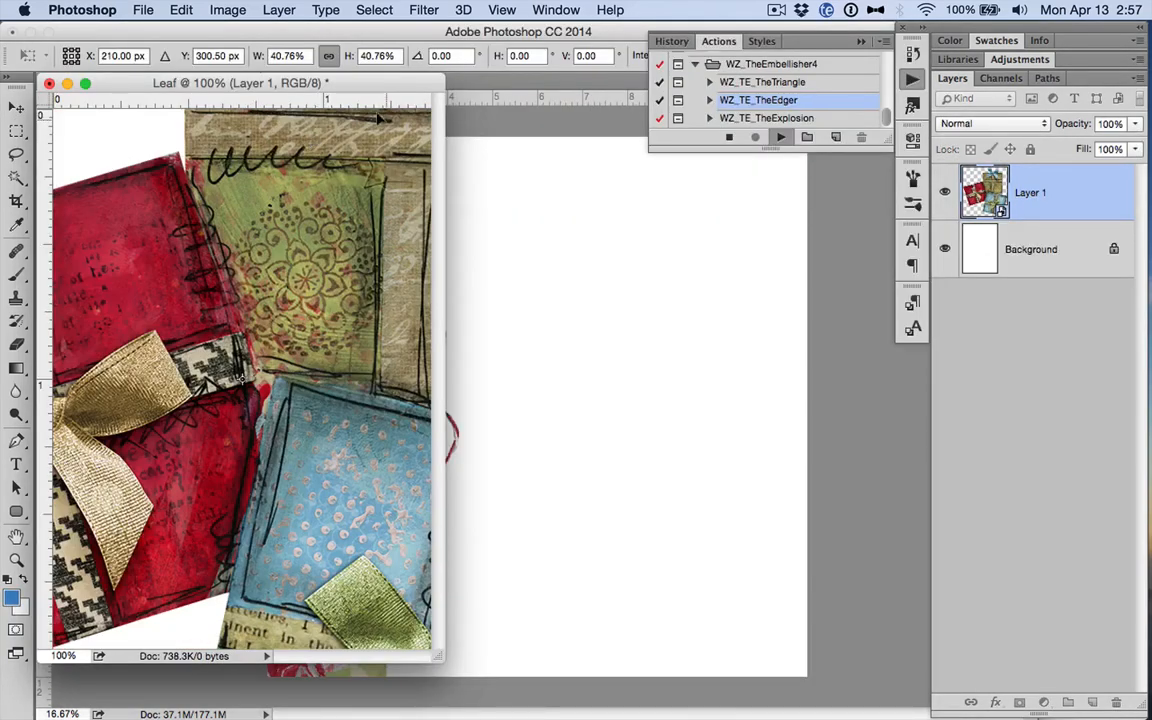
# Step: Scale the presents down proportionally to 15% so they fit the Leaf canvas, and apply the size
pyautogui.click(374, 56)
pyautogui.write('20')
pyautogui.press('Tab')
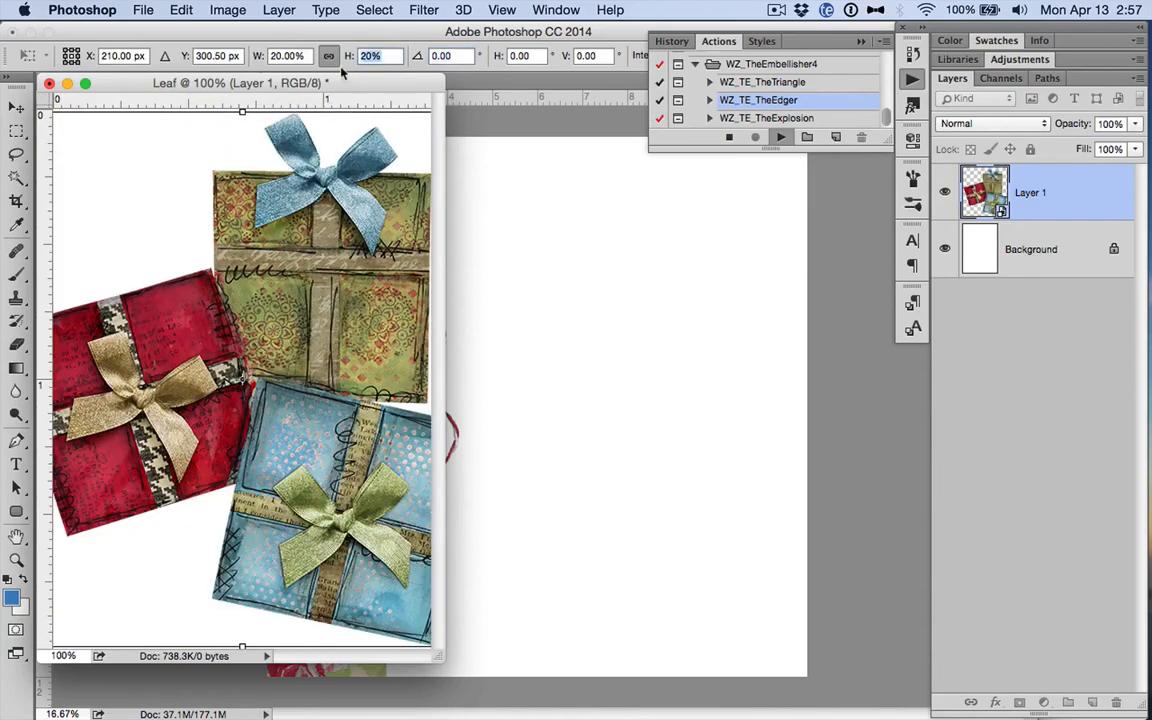
pyautogui.click(287, 56)
pyautogui.write('15')
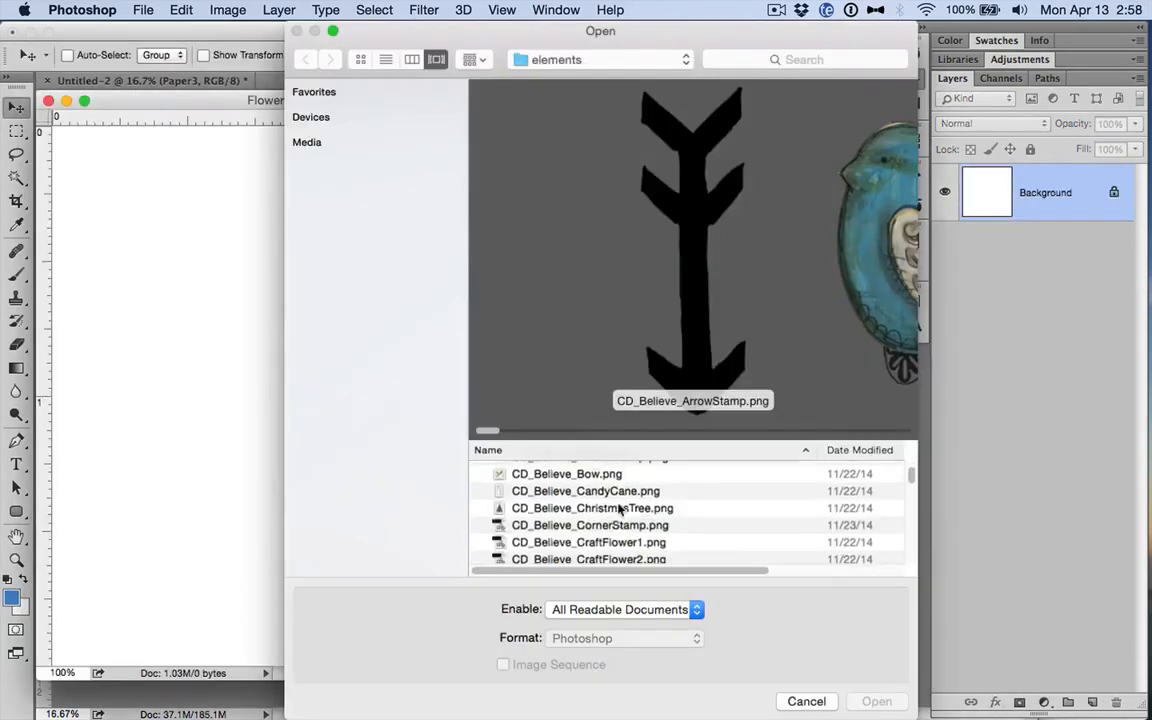
# Step: Place CD_Believe_CraftFlower1.png as the Flower2a element and enlarge it to fill the canvas
pyautogui.click(595, 520)
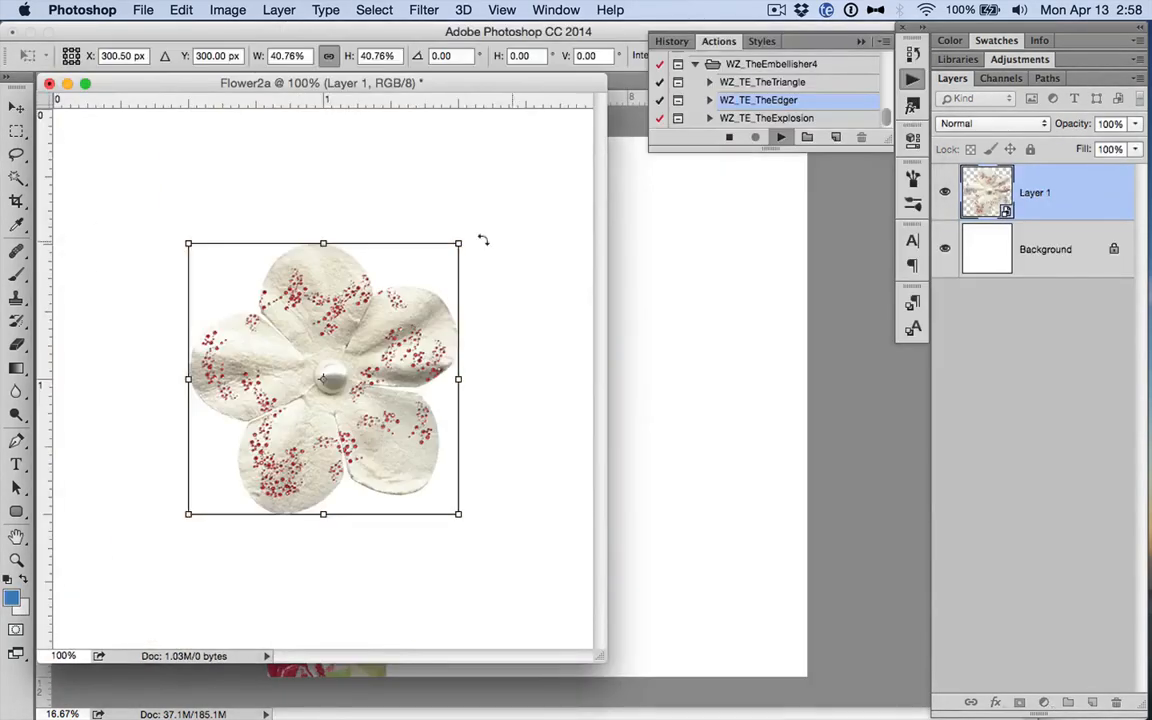
pyautogui.moveTo(483, 239); pyautogui.dragTo(630, 80)
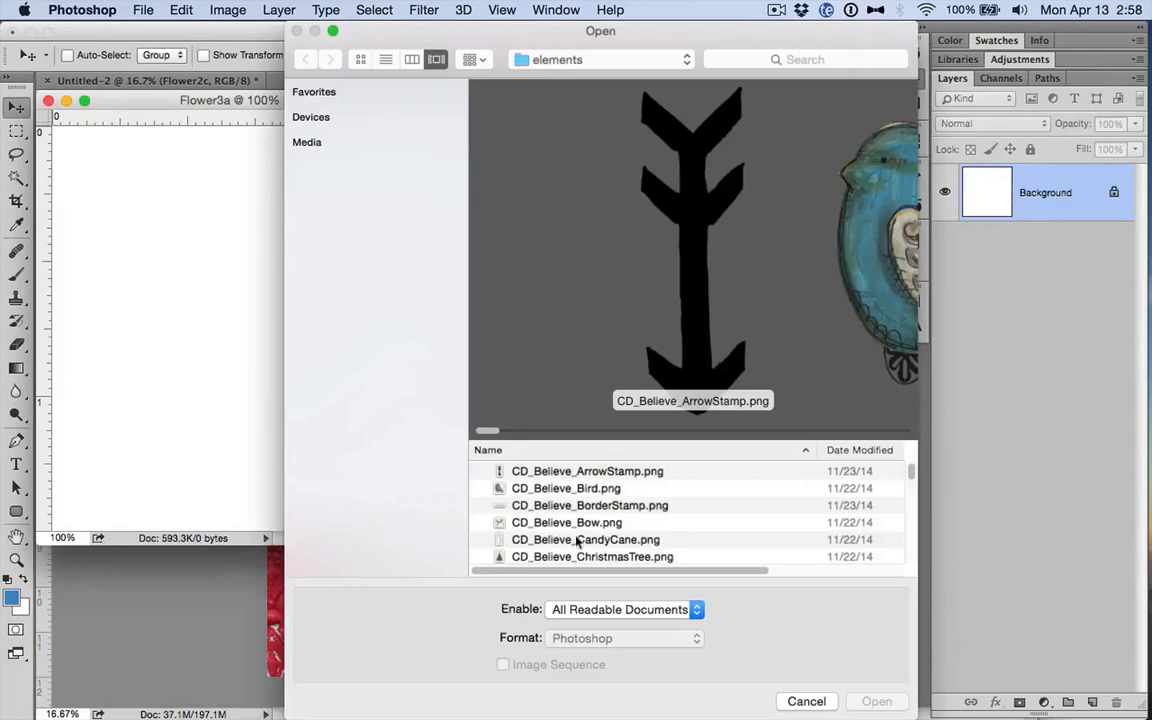
# Step: Place CD_Believe_CraftFlower3.png as the Flower3a element, scale it to 30%, and review the finished cluster's layers
pyautogui.scroll(-3, 577, 541)
pyautogui.click(577, 539)
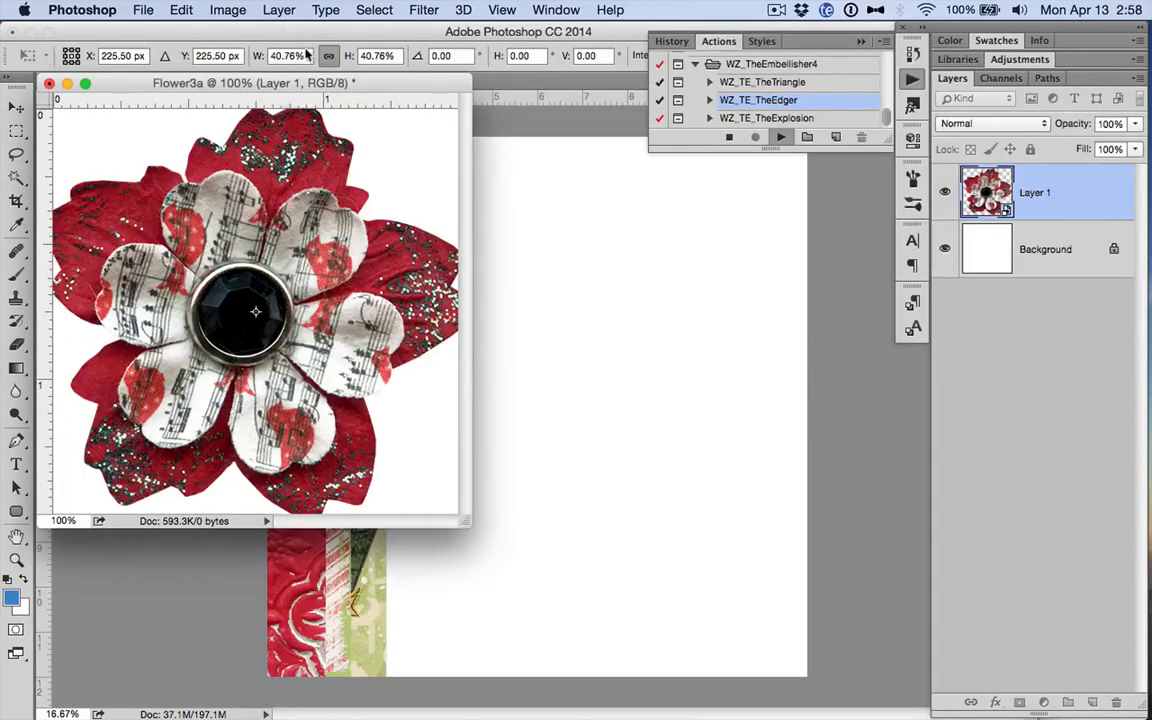
pyautogui.write('30')
pyautogui.press('Tab')
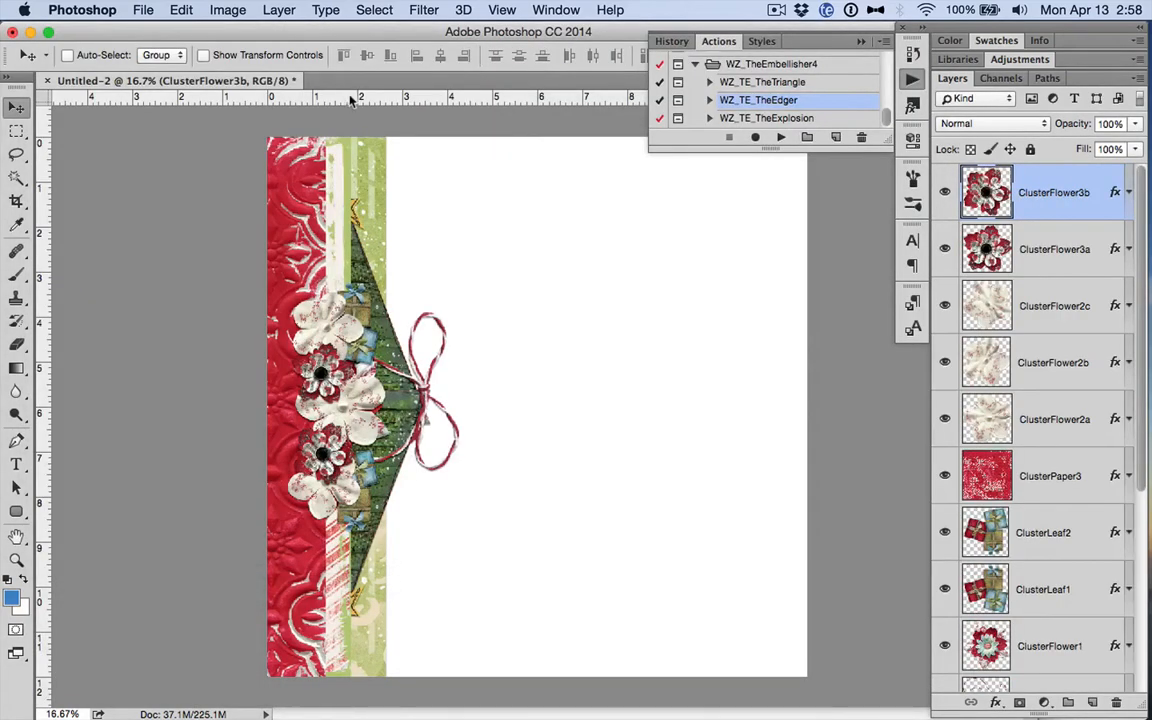
pyautogui.scroll(-6, 1079, 352)
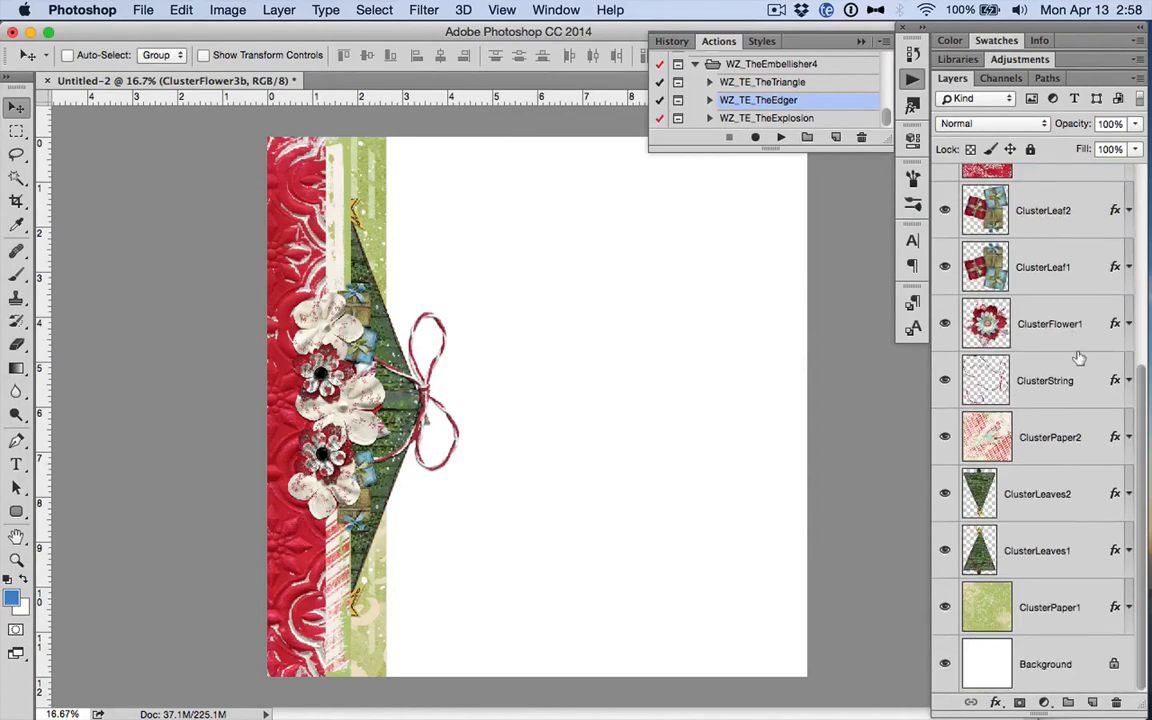
# Step: Bring the ClusterString layer to the top of the stack and move its bow left, over the flowers' right side
pyautogui.click(1057, 385)
pyautogui.press('super+shift+bracketright')
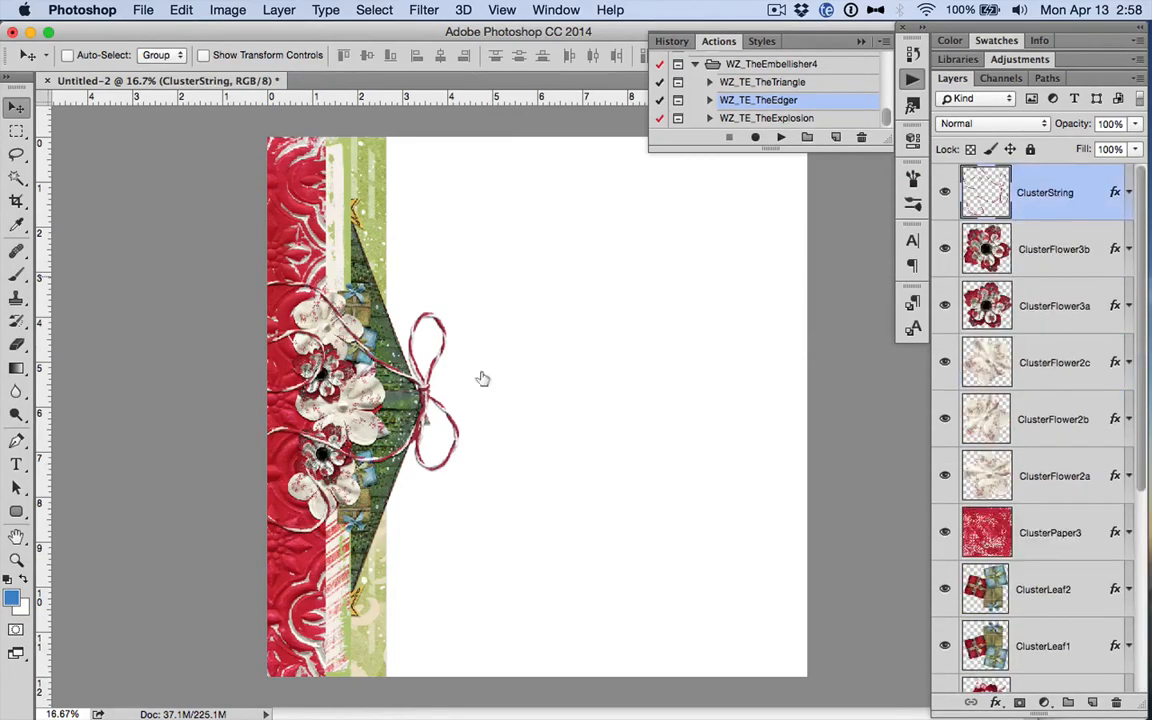
pyautogui.moveTo(432, 410); pyautogui.dragTo(370, 406)
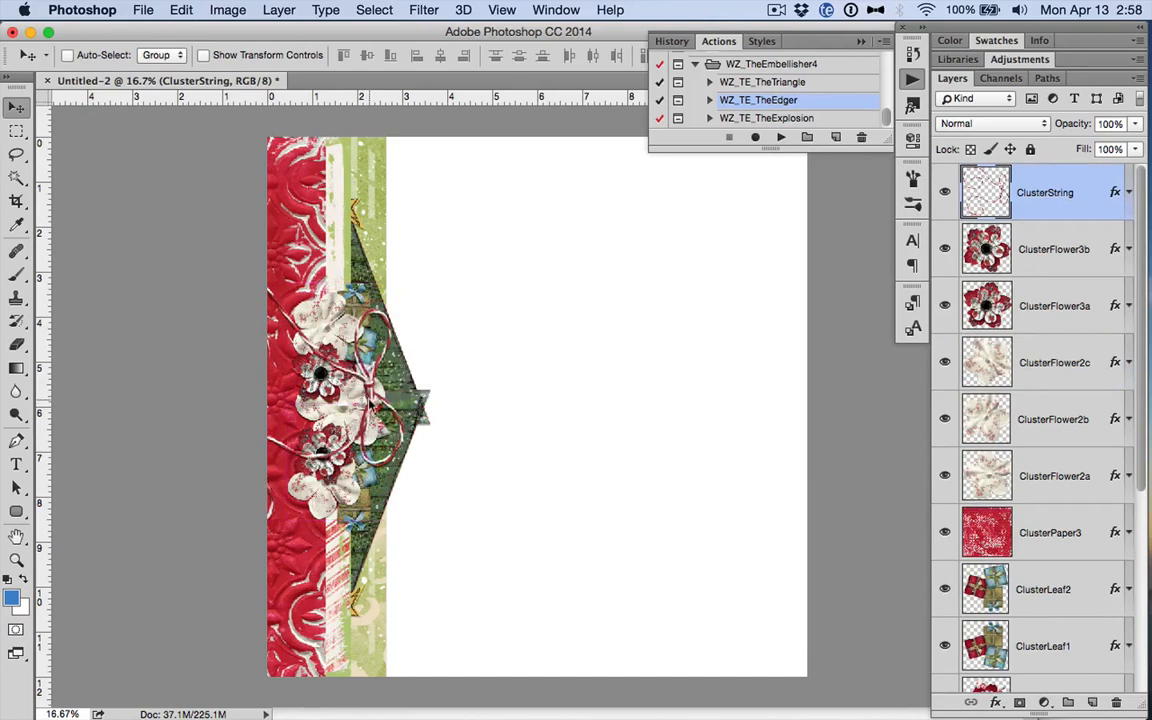
# Step: Raise the ClusterFlower3a and ClusterFlower3b layers above ClusterString so both flowers cover the string
pyautogui.click(1056, 304)
pyautogui.keyDown('shift'); pyautogui.click(1054, 249); pyautogui.keyUp('shift')
pyautogui.press('super+shift+bracketright')
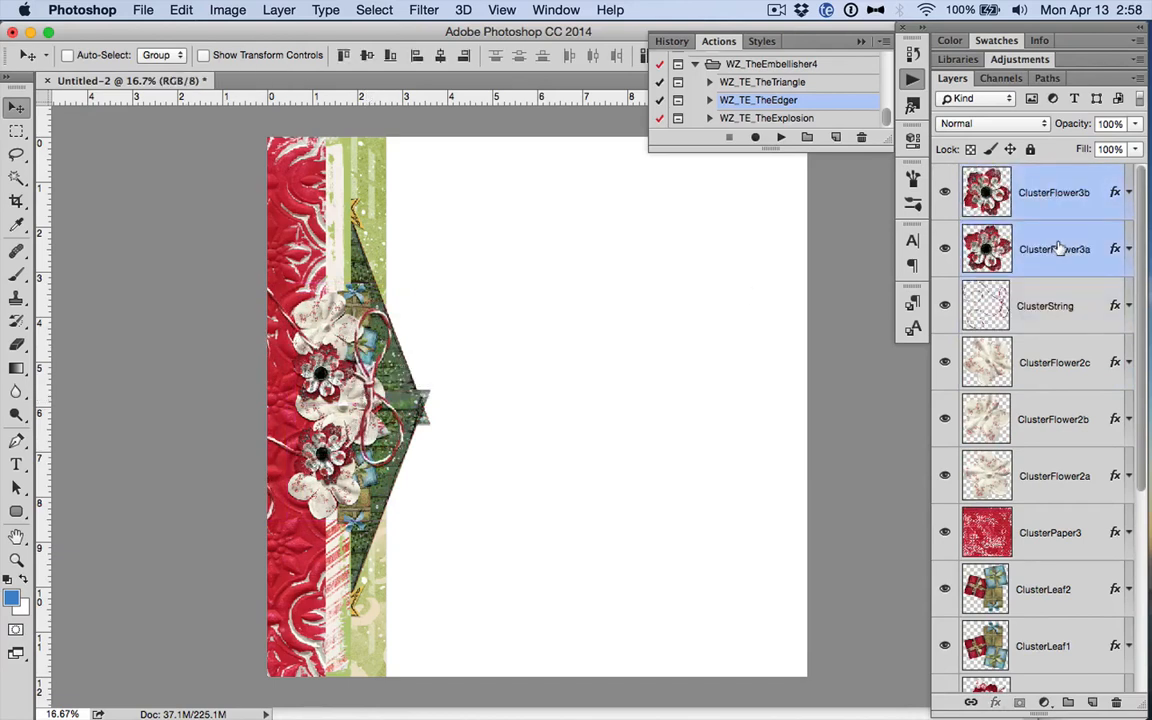
pyautogui.click(1050, 375)
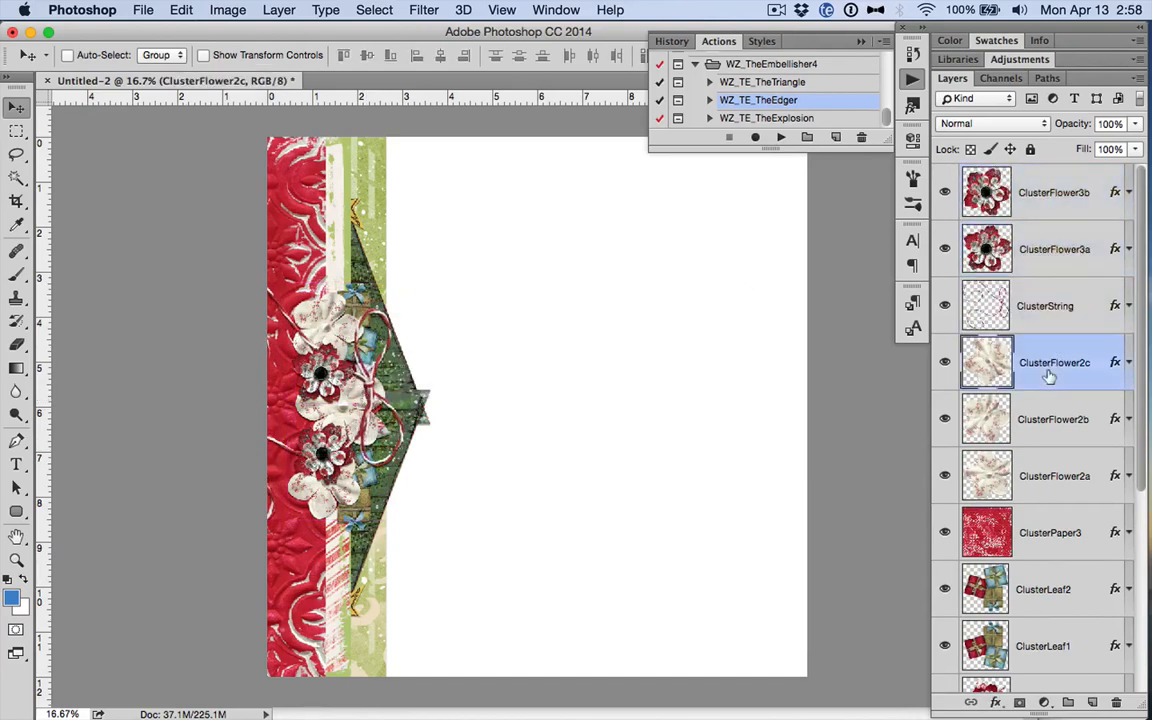
# Step: Hide the upside-down ClusterLeaves2 tree and shift the ClusterLeaves1 tree down and to the right
pyautogui.scroll(-5, 1040, 580)
pyautogui.click(1037, 545)
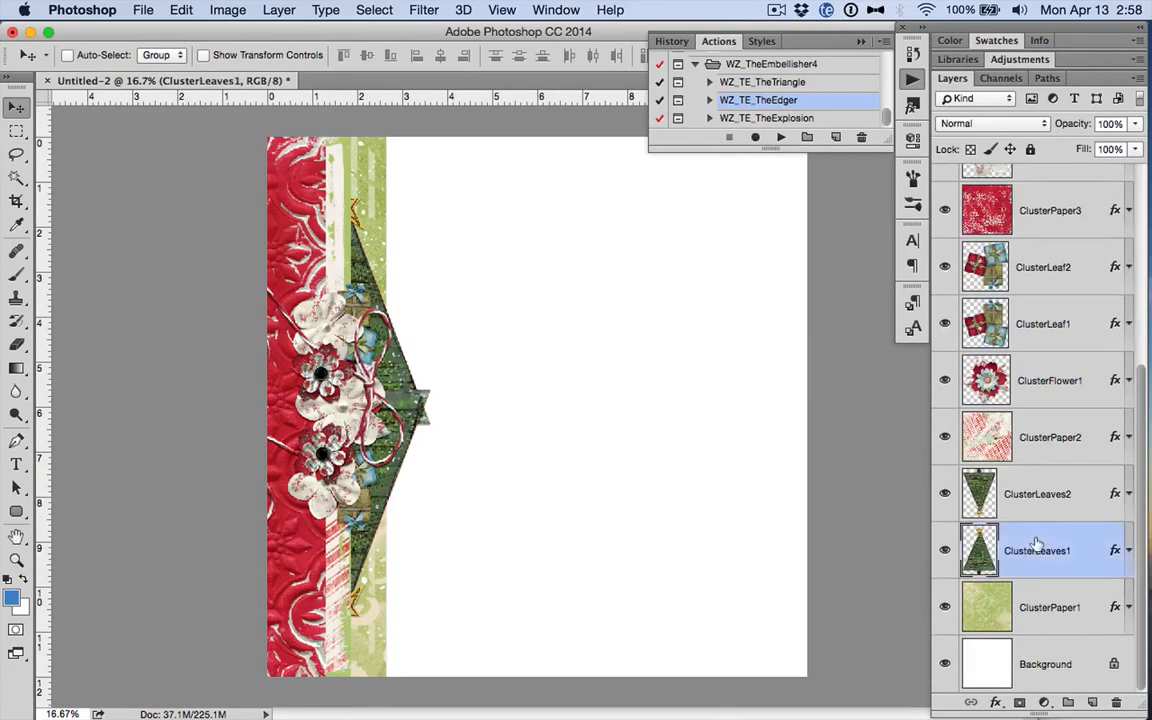
pyautogui.moveTo(392, 368); pyautogui.dragTo(415, 410)
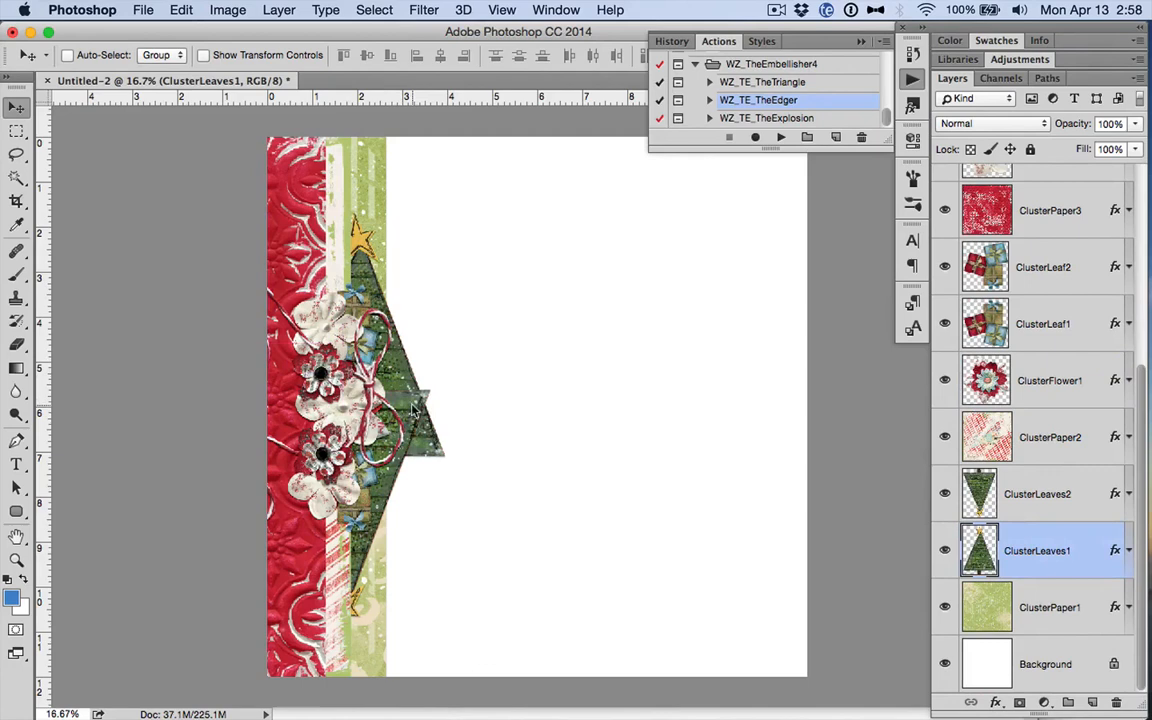
pyautogui.click(945, 494)
pyautogui.moveTo(354, 387); pyautogui.dragTo(392, 428)
# Step: Rotate the ClusterLeaves1 tree about 7° and position it lower, with its star beside the bow
pyautogui.press('super+t')
pyautogui.moveTo(461, 312); pyautogui.dragTo(465, 315)
pyautogui.moveTo(487, 187); pyautogui.dragTo(507, 209)
pyautogui.moveTo(416, 343); pyautogui.dragTo(400, 404)
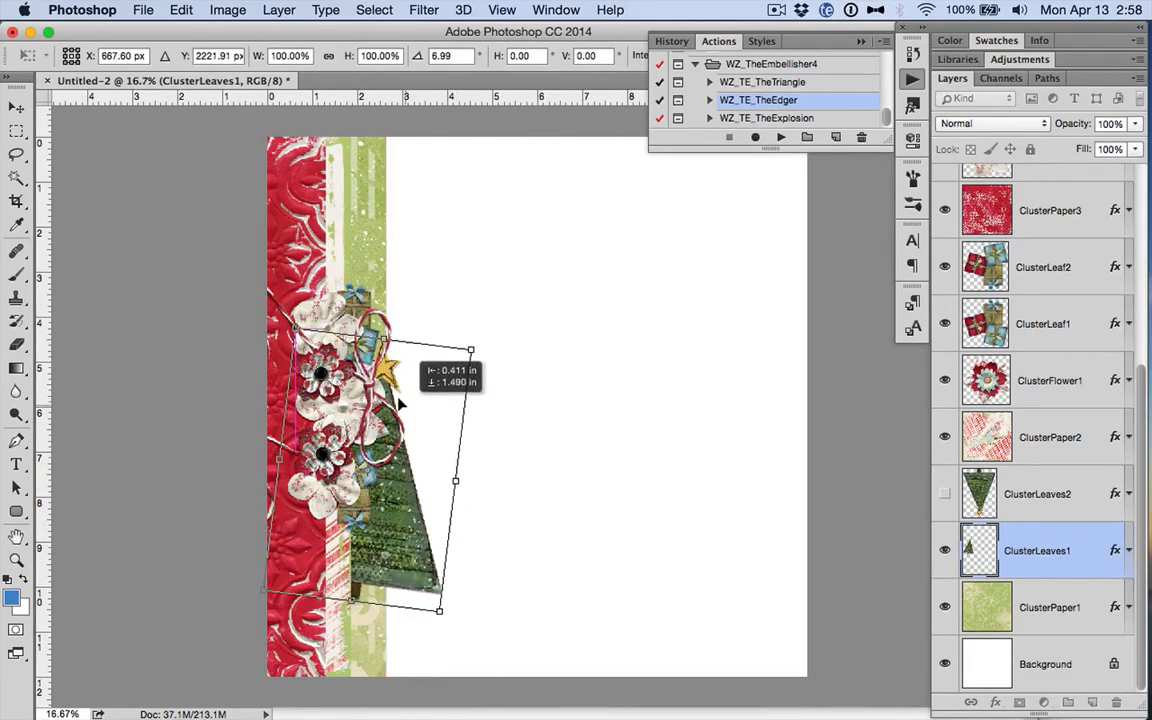
pyautogui.press('Return')
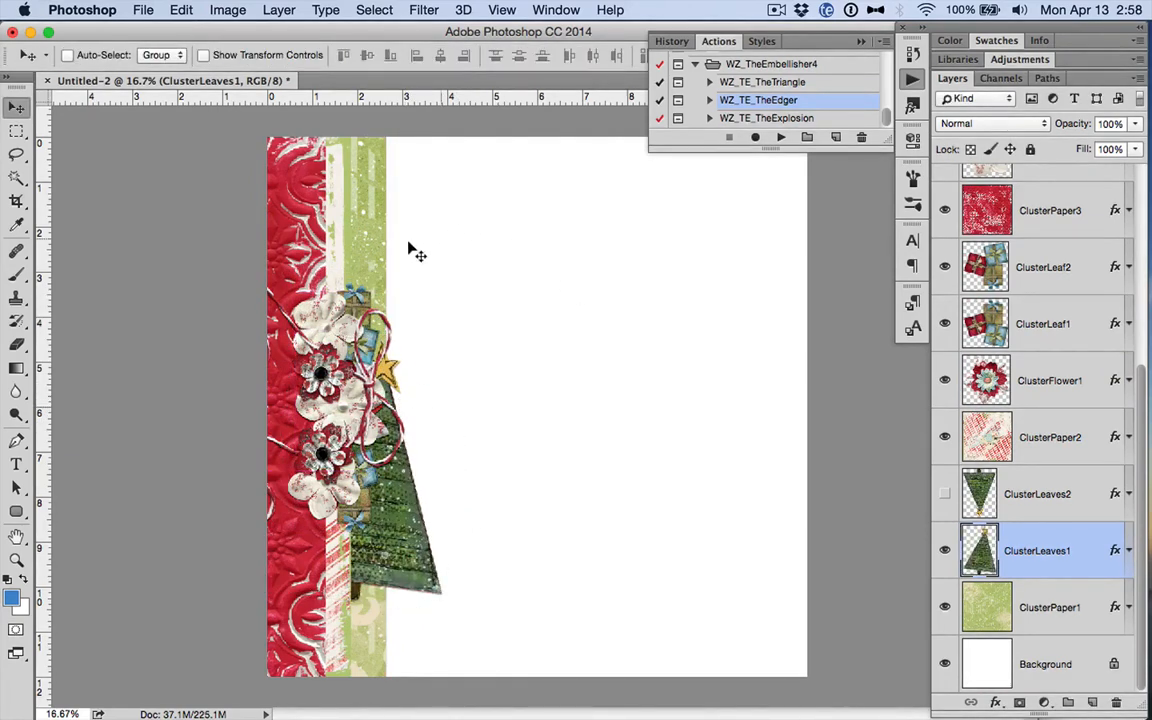
# Step: Tilt the green ClusterPaper1 strip slightly counterclockwise and the red ClusterPaper3 strip about 1.7° clockwise
pyautogui.click(1049, 614)
pyautogui.press('super+t')
pyautogui.moveTo(530, 268); pyautogui.dragTo(573, 231)
pyautogui.press('Return')
pyautogui.click(962, 205)
pyautogui.press('super+t')
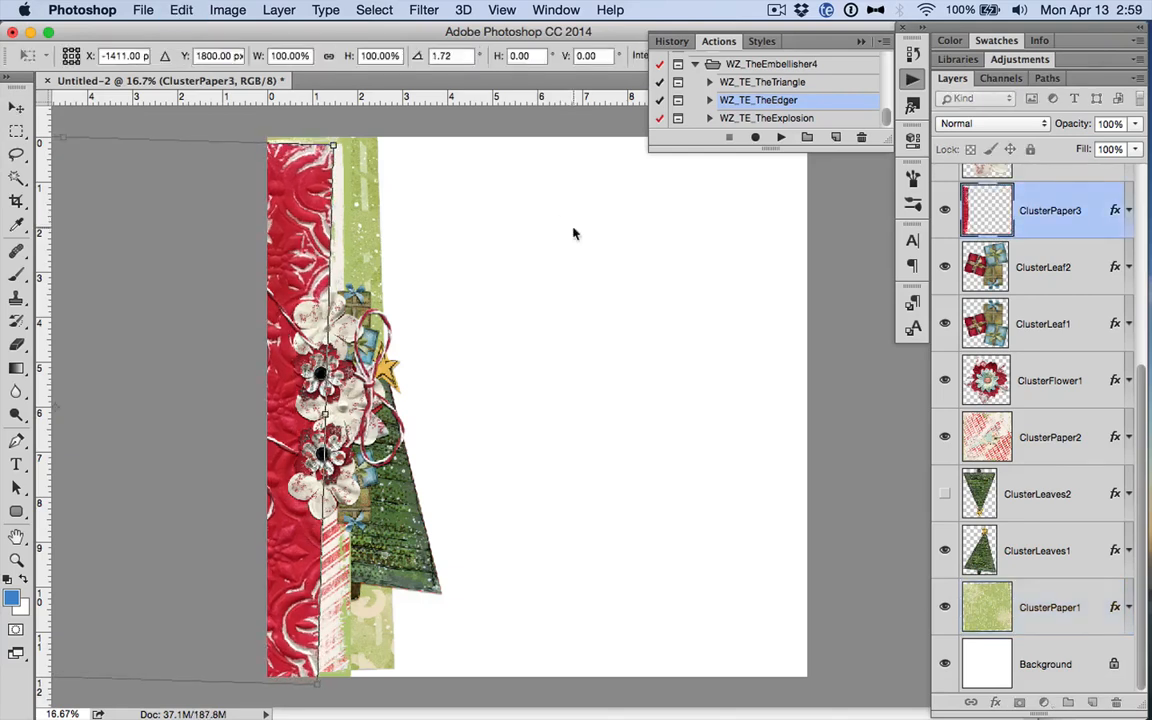
pyautogui.press('Return')
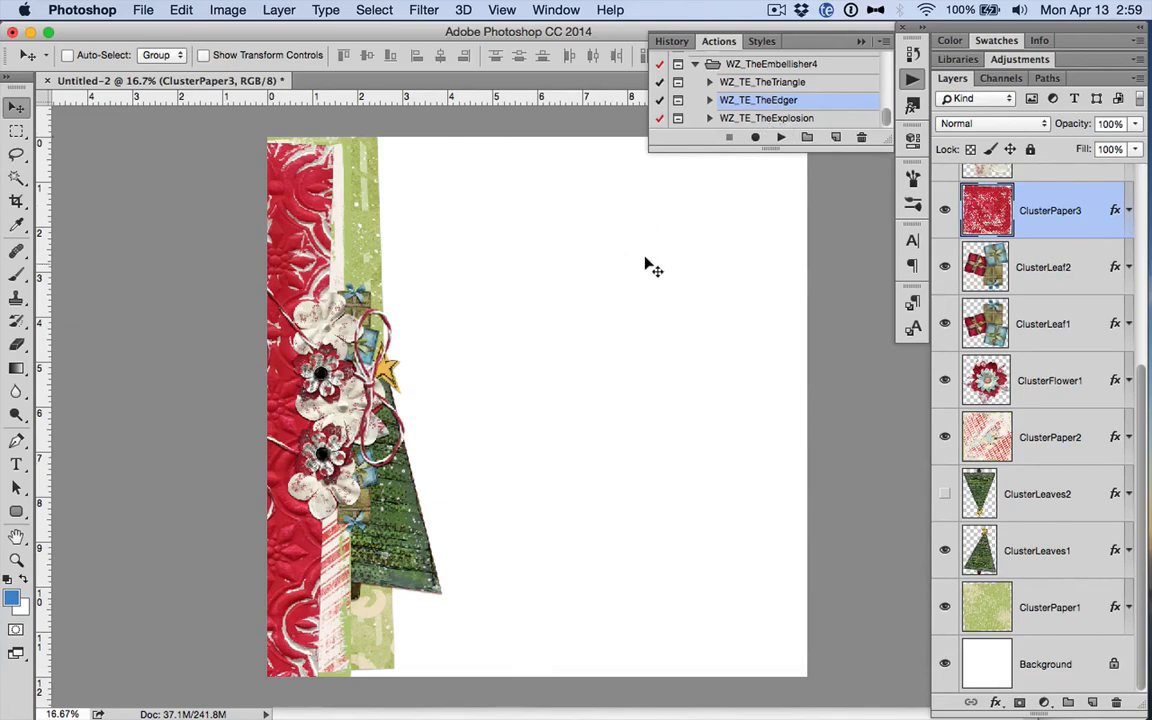
# Step: Delete all cluster layers from ClusterFlower3b down to ClusterPaper1, leaving only the Background
pyautogui.scroll(5, 1041, 266)
pyautogui.click(1044, 198)
pyautogui.scroll(-5, 1060, 600)
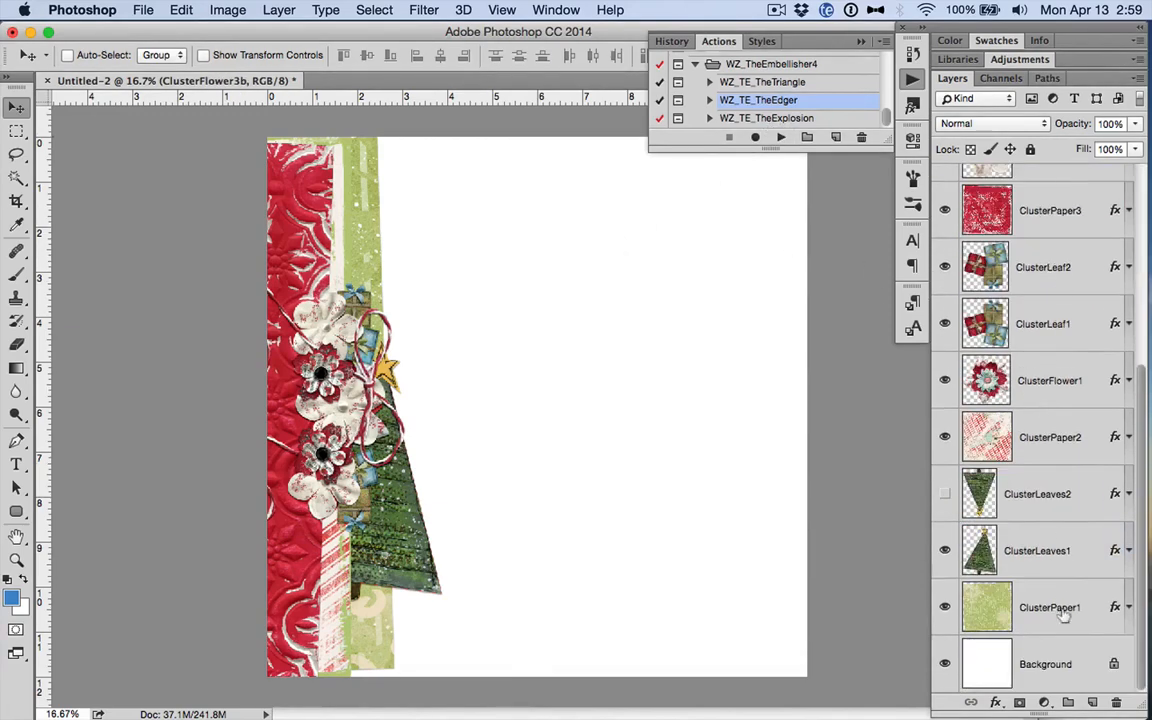
pyautogui.keyDown('shift'); pyautogui.click(1058, 602); pyautogui.keyUp('shift')
pyautogui.press('Delete')
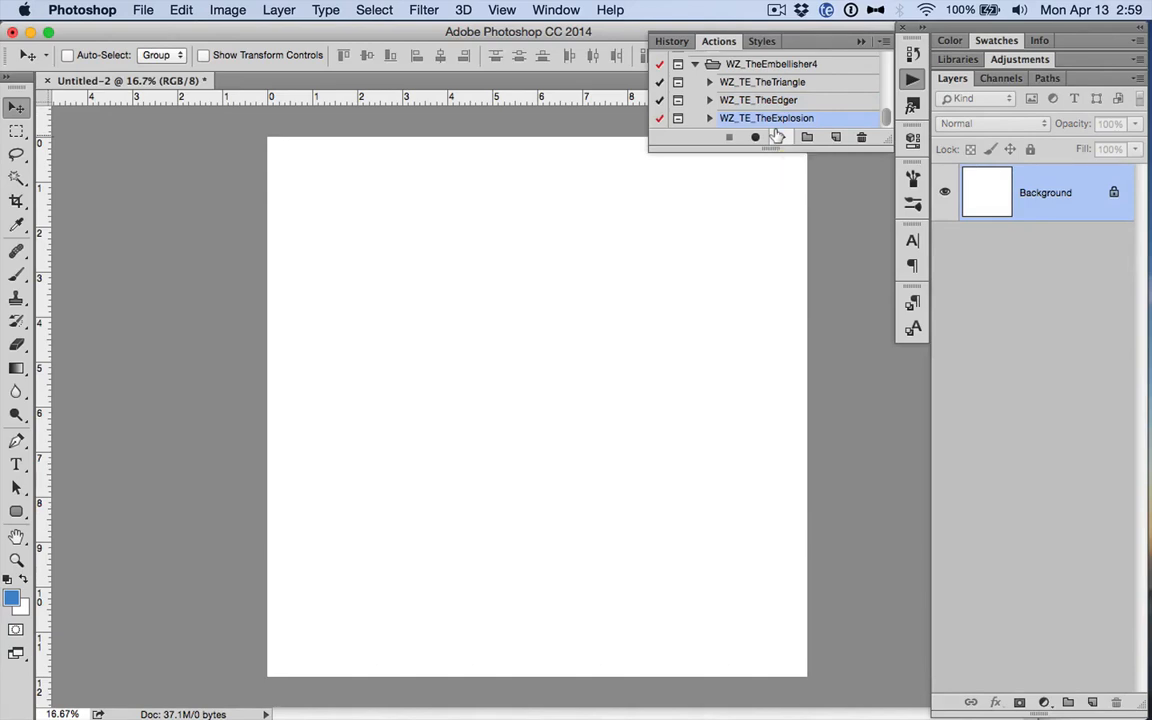
# Step: Run the WZ_TE_TheExplosion action and continue through its introduction to the focal embellishment selection
pyautogui.click(779, 137)
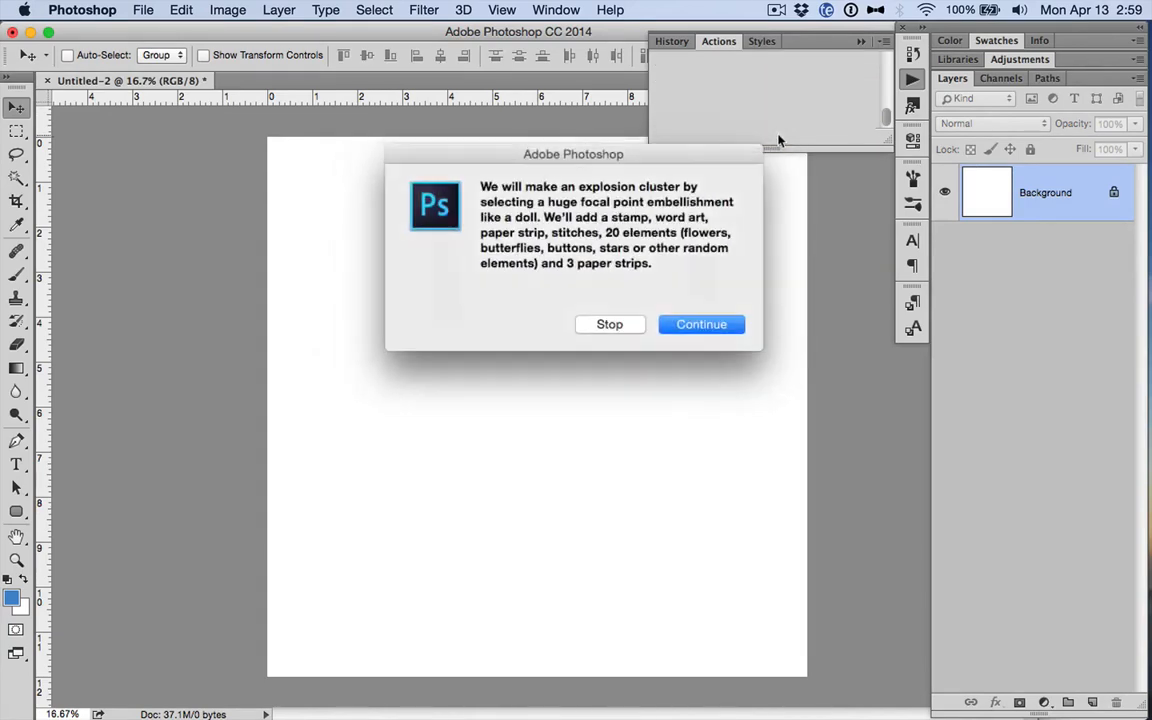
pyautogui.click(705, 328)
pyautogui.click(708, 304)
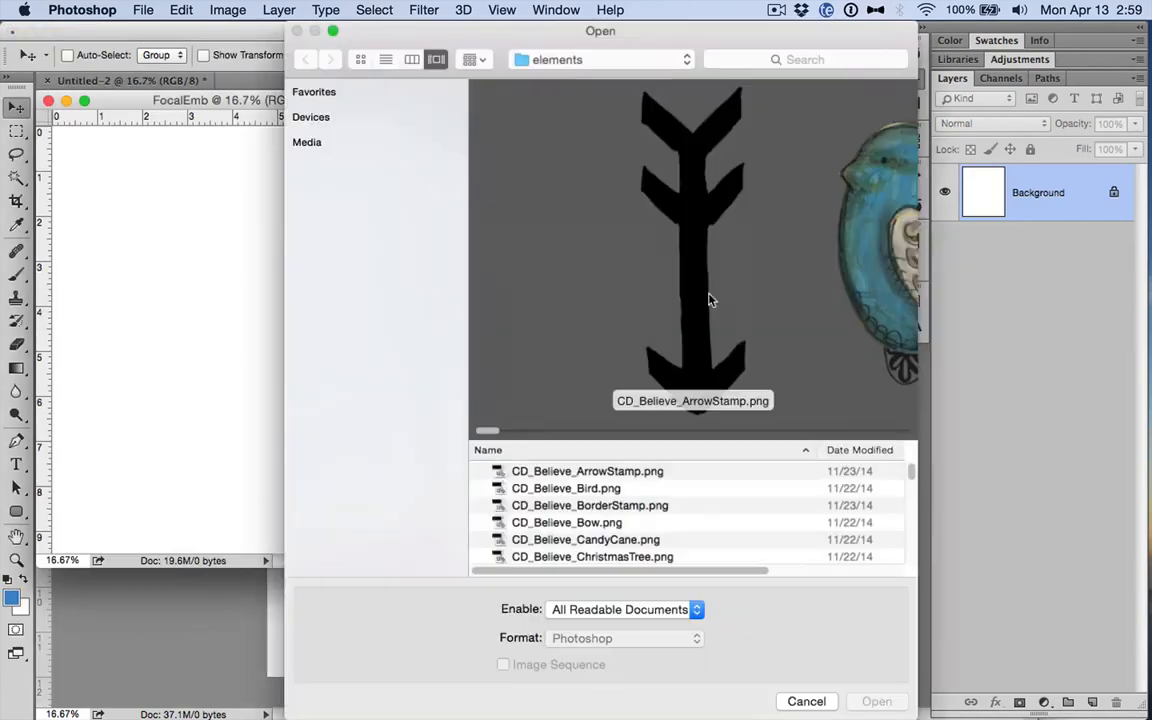
# Step: Browse the element previews from CD_Believe_CraftFlower3.png to CD_Believe_MilkLabel.png for a focal embellishment
pyautogui.scroll(-5, 614, 529)
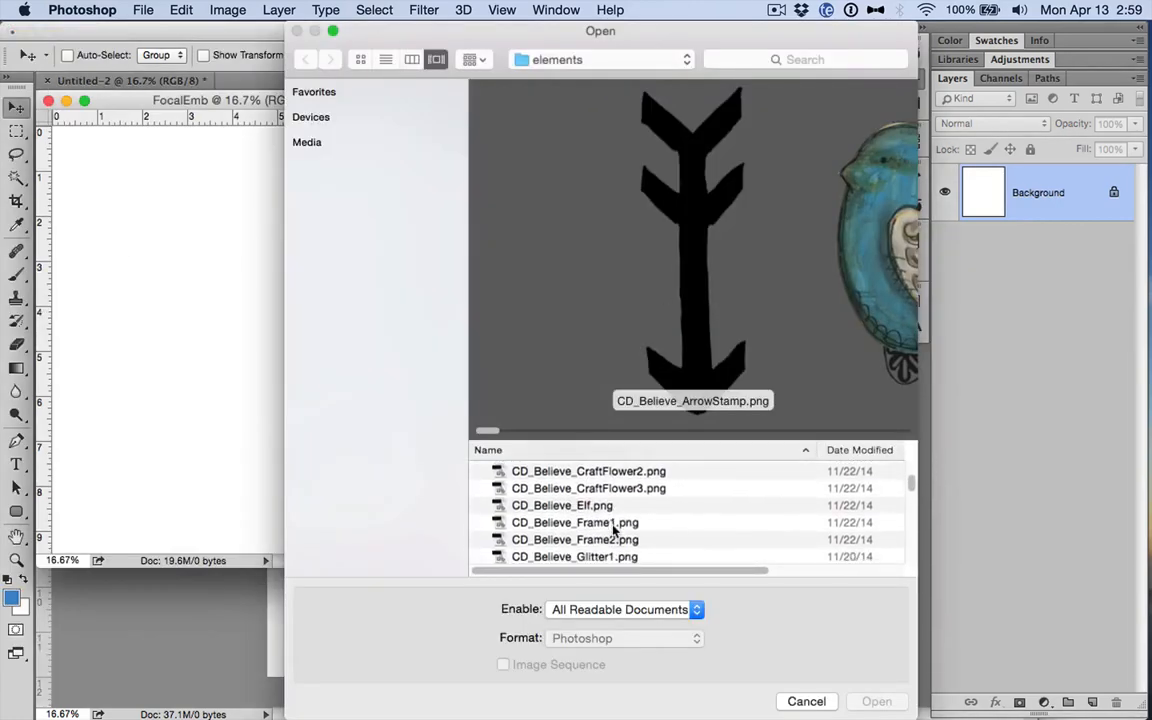
pyautogui.click(614, 524)
pyautogui.press('Up')
pyautogui.press('Up')
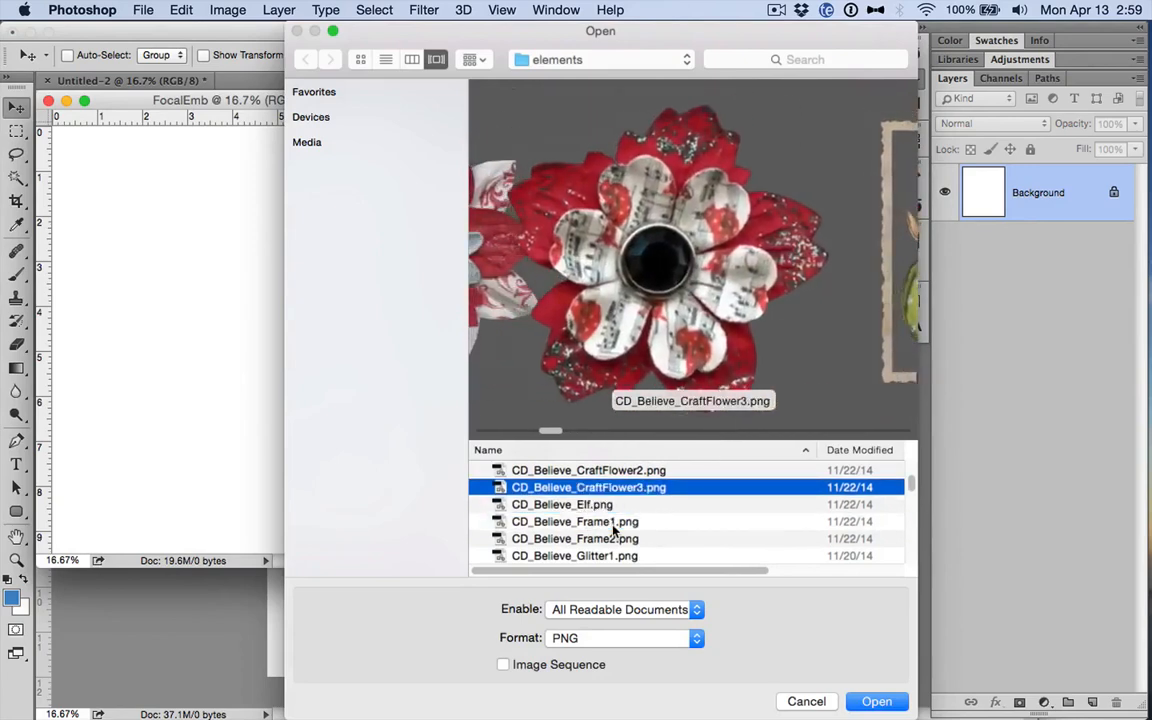
pyautogui.press('Down')
pyautogui.press('Down')
pyautogui.press('Down')
pyautogui.press('Down')
pyautogui.press('Down')
pyautogui.press('Down')
pyautogui.press('Down')
pyautogui.press('Down')
pyautogui.press('Down')
pyautogui.press('Down')
pyautogui.press('Down')
pyautogui.press('Down')
pyautogui.press('Down')
pyautogui.press('Down')
pyautogui.press('Down')
pyautogui.press('Down')
pyautogui.press('Down')
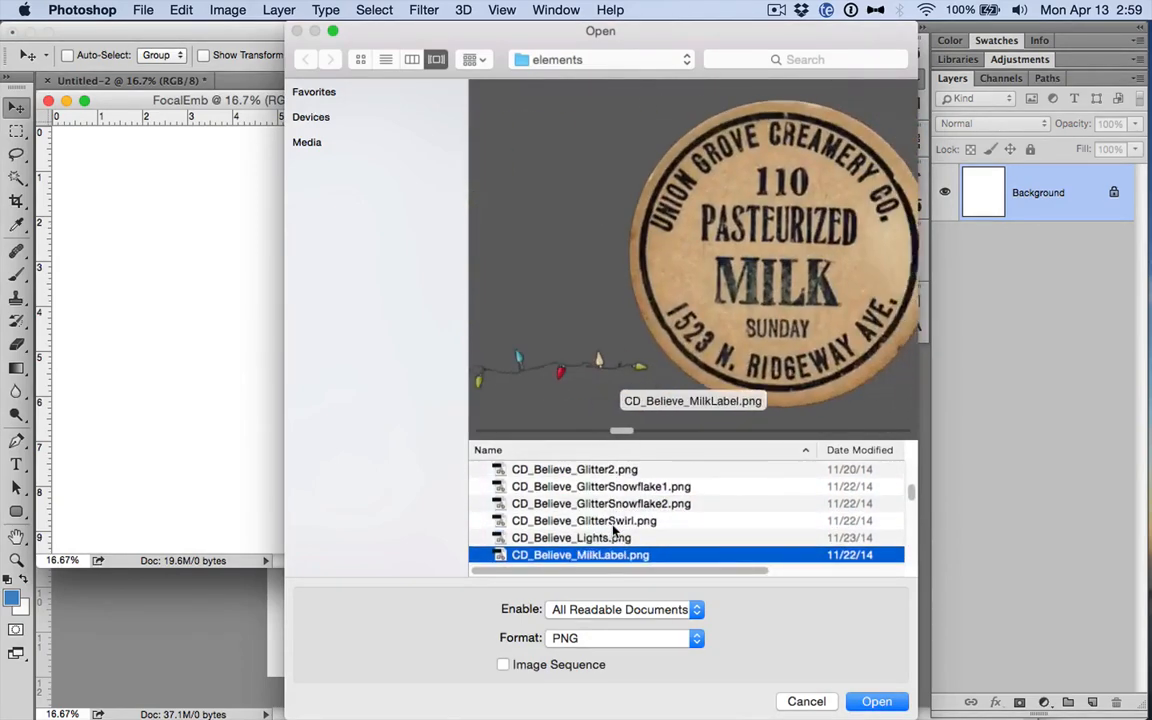
# Step: Place the Santa figure as the FocalEmb element and enlarge it proportionally to fill most of its canvas
pyautogui.press('Down')
pyautogui.press('Down')
pyautogui.press('Down')
pyautogui.press('Down')
pyautogui.press('Down')
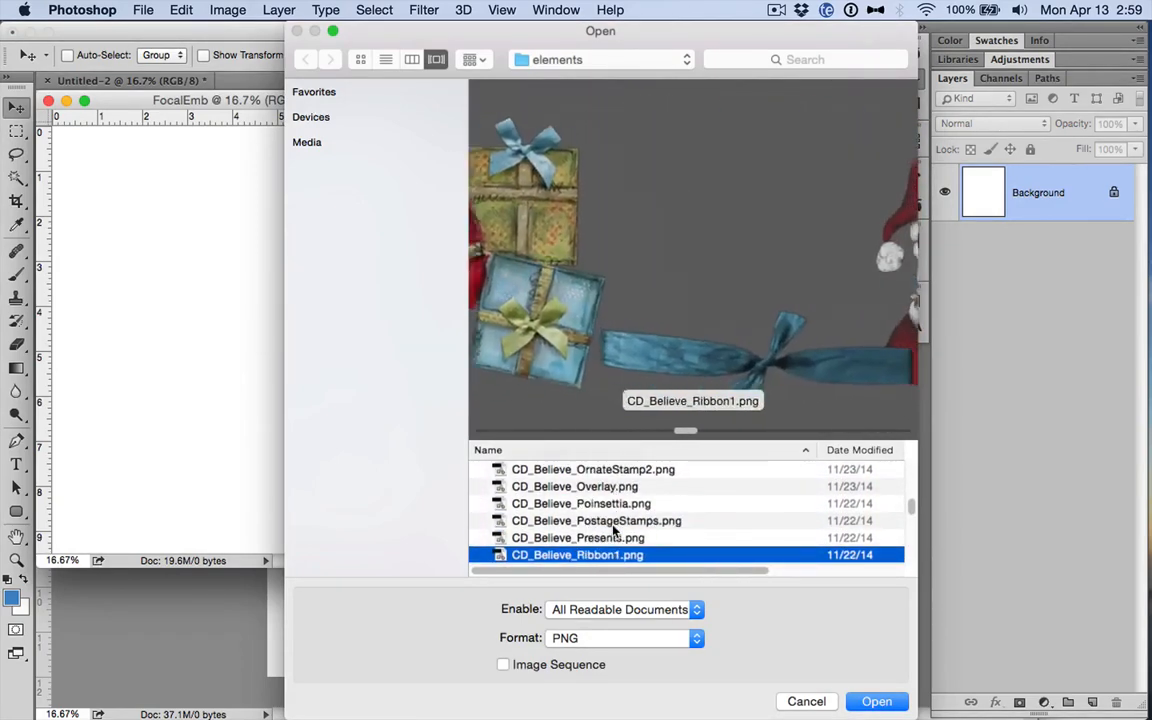
pyautogui.press('Return')
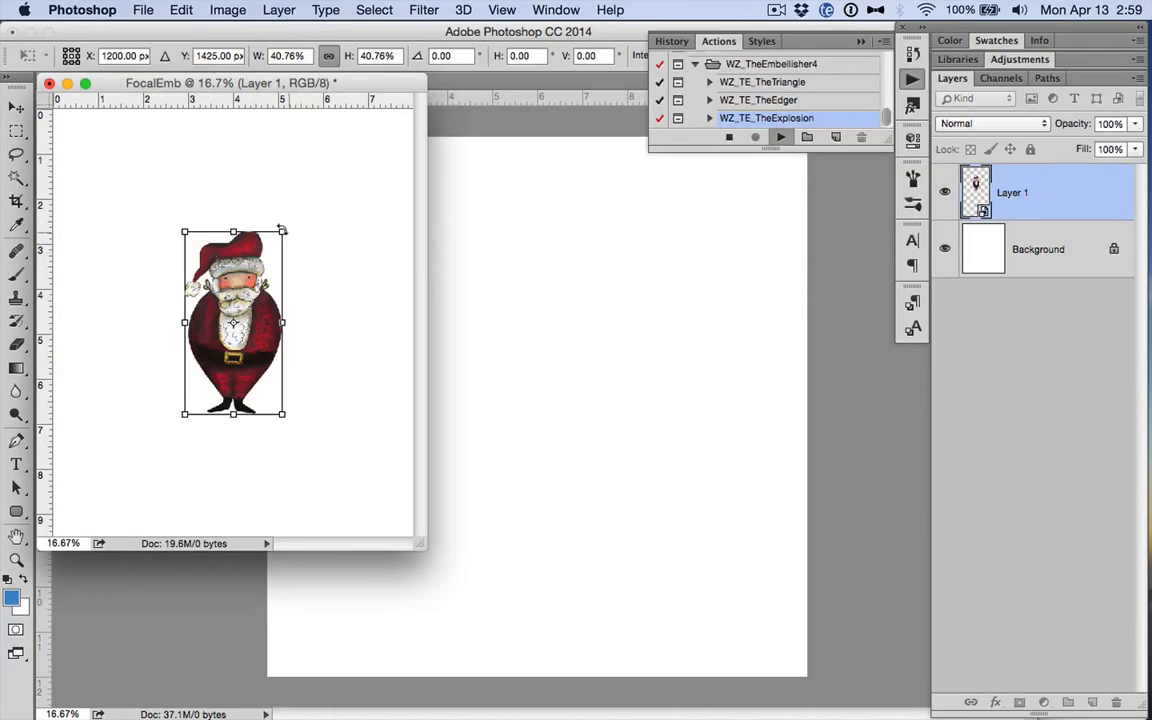
pyautogui.moveTo(282, 230); pyautogui.dragTo(416, 155)
pyautogui.press('Return')
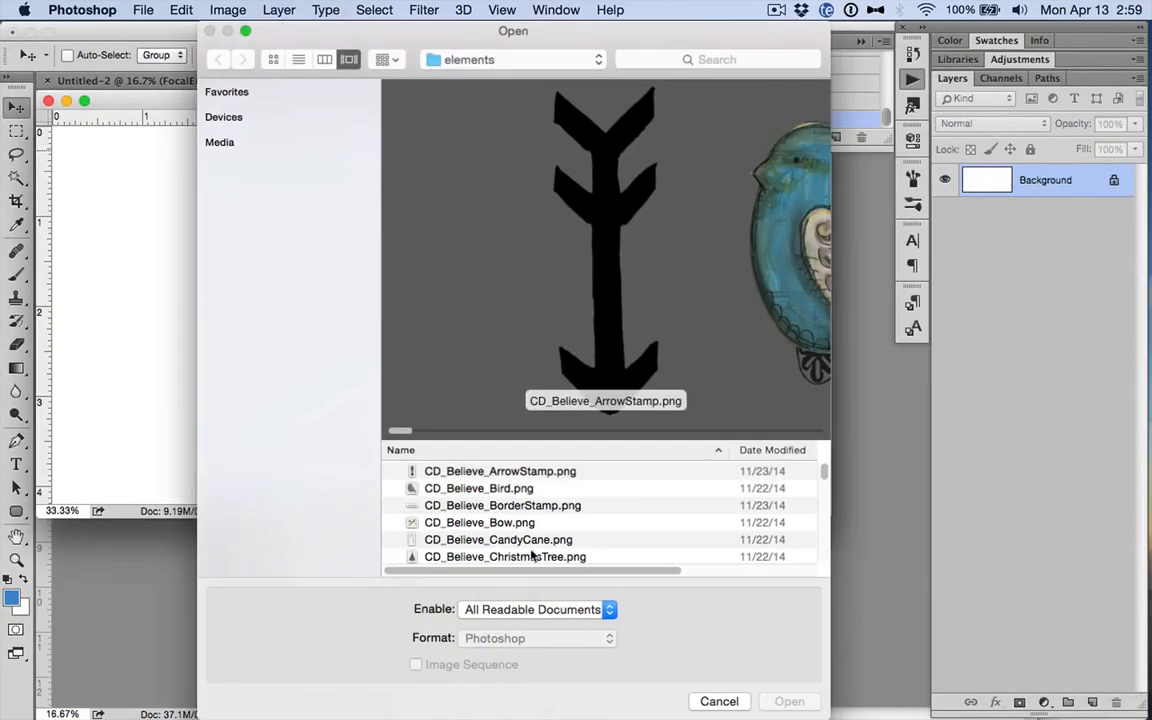
# Step: Browse the elements from CD_Believe_CornerStamp.png onwards and place CD_Believe_Glitter2.png as the Stamp element
pyautogui.scroll(-3, 520, 505)
pyautogui.click(522, 503)
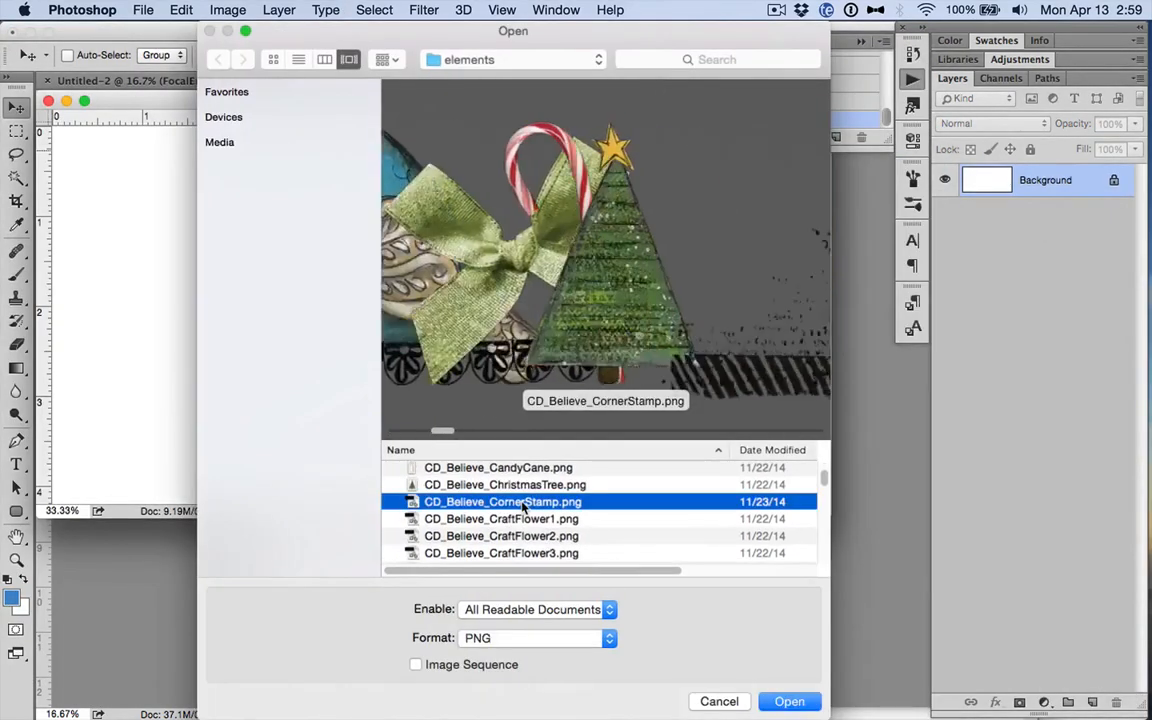
pyautogui.press('Down')
pyautogui.press('Down')
pyautogui.press('Down')
pyautogui.press('Down')
pyautogui.press('Down')
pyautogui.press('Down')
pyautogui.press('Down')
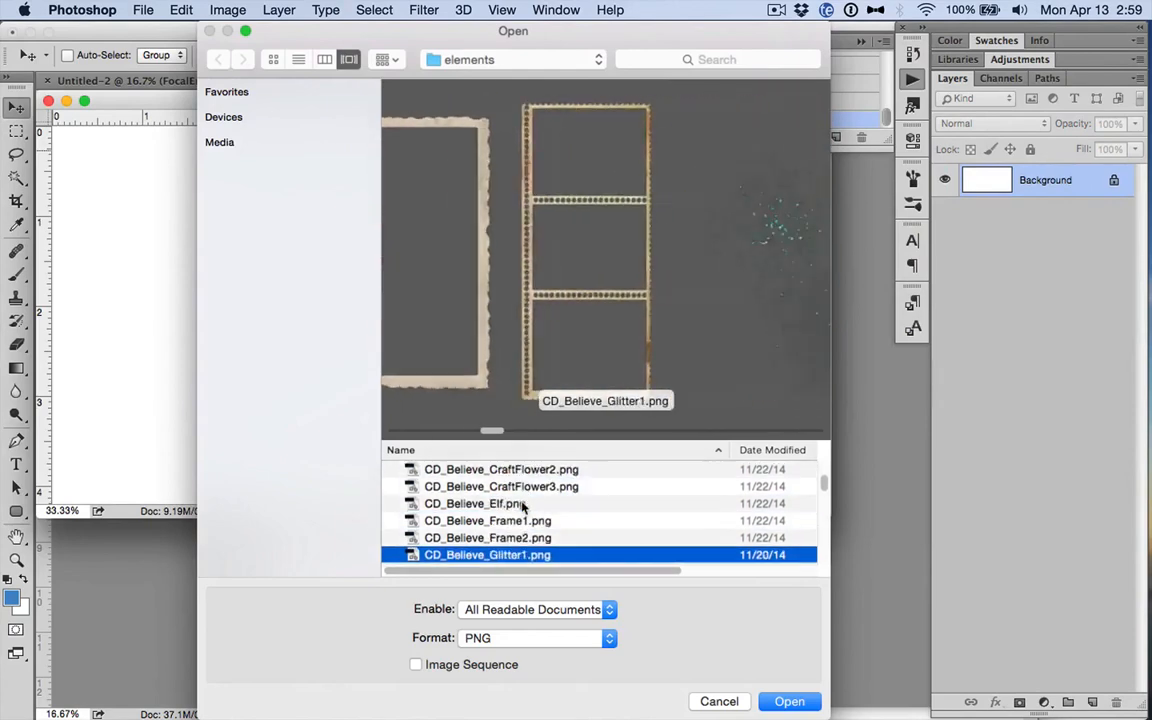
pyautogui.press('Down')
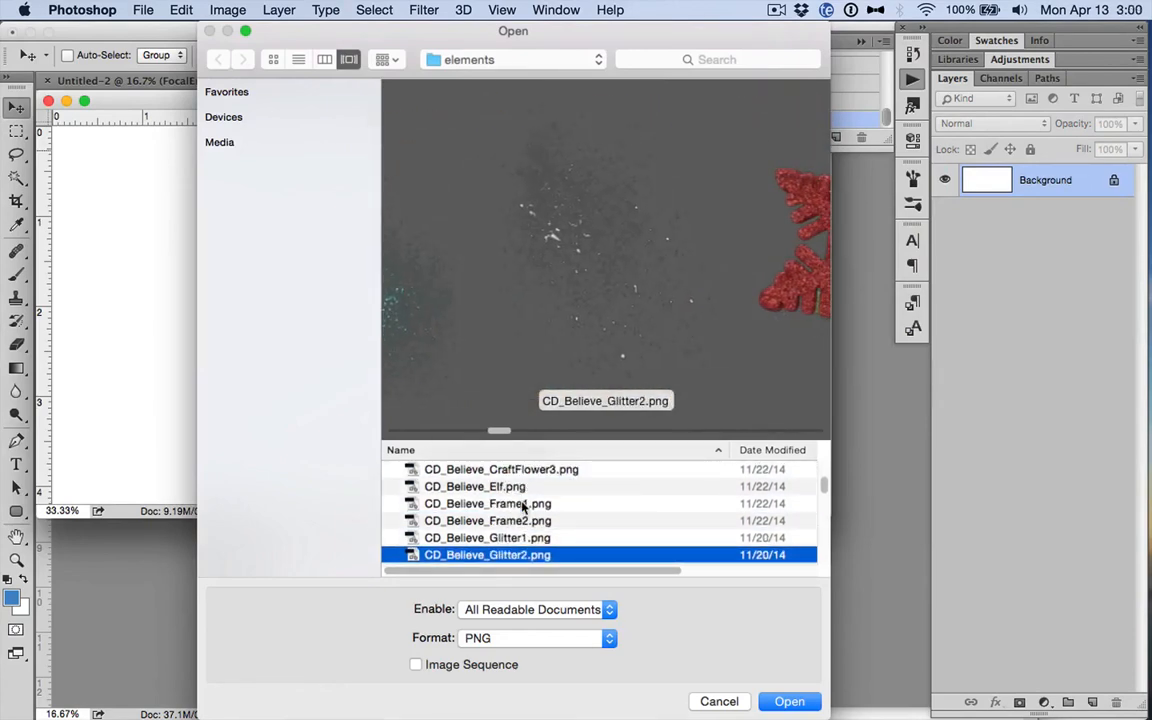
pyautogui.press('Return')
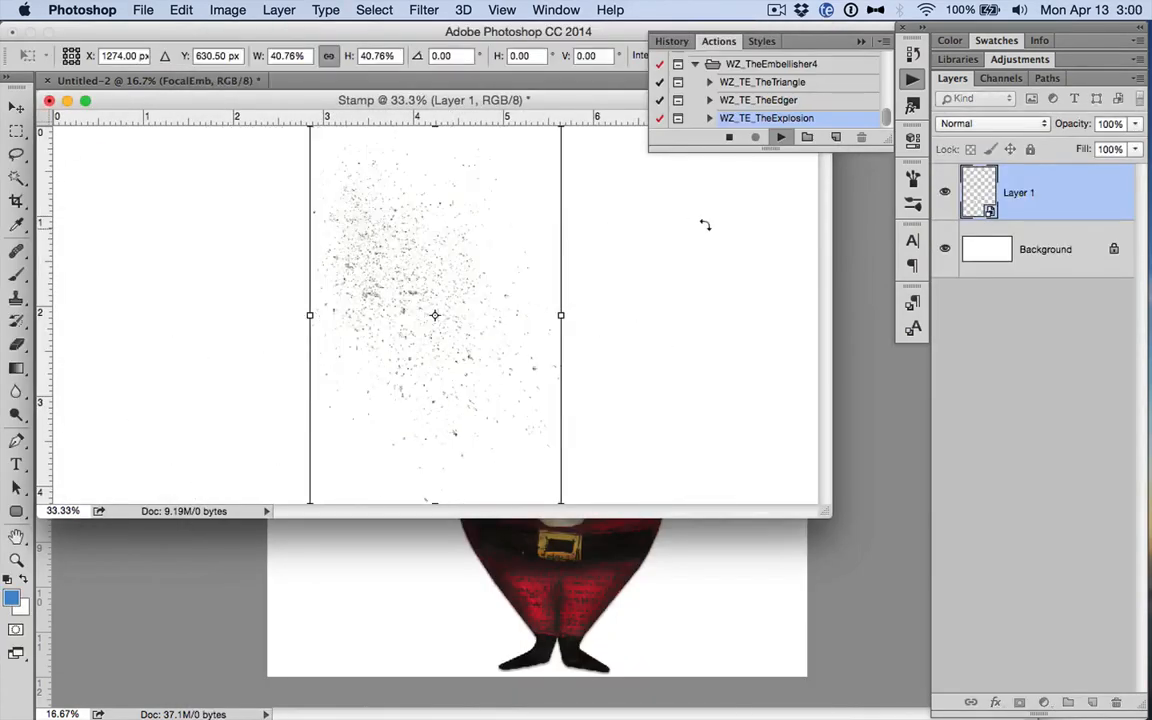
# Step: Rotate the glitter stamp about 90° and enlarge it proportionally to about 75% to fill the Stamp canvas
pyautogui.moveTo(705, 224); pyautogui.dragTo(494, 511)
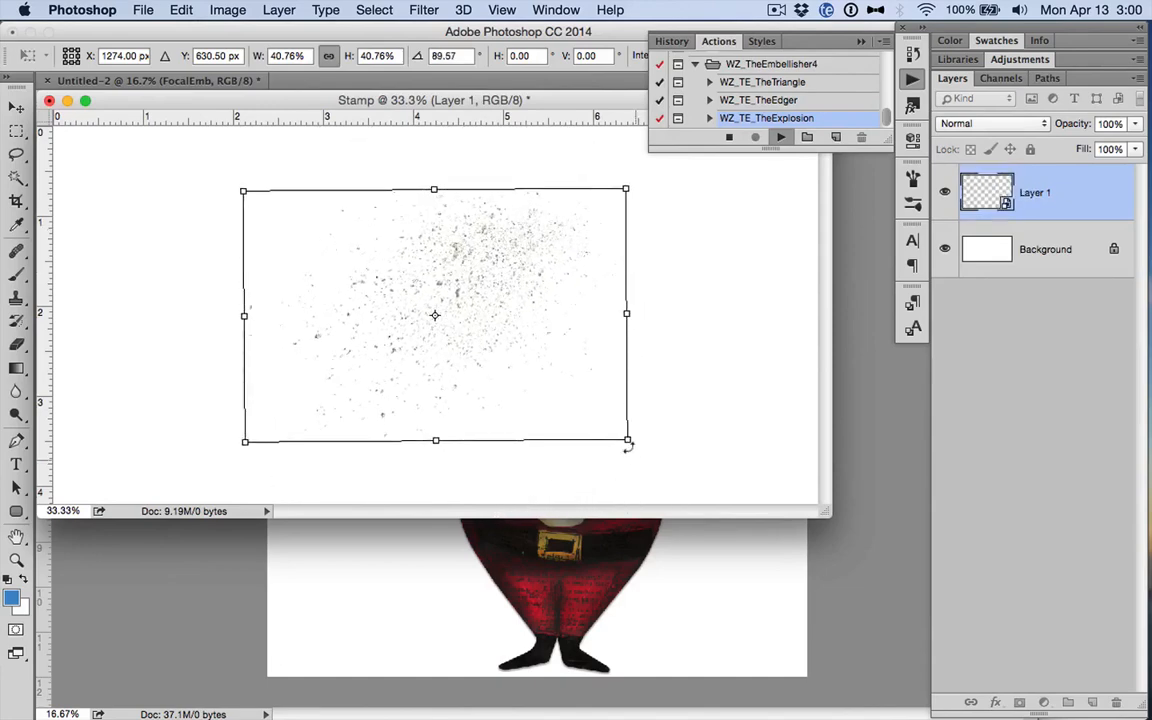
pyautogui.moveTo(628, 442); pyautogui.dragTo(805, 527)
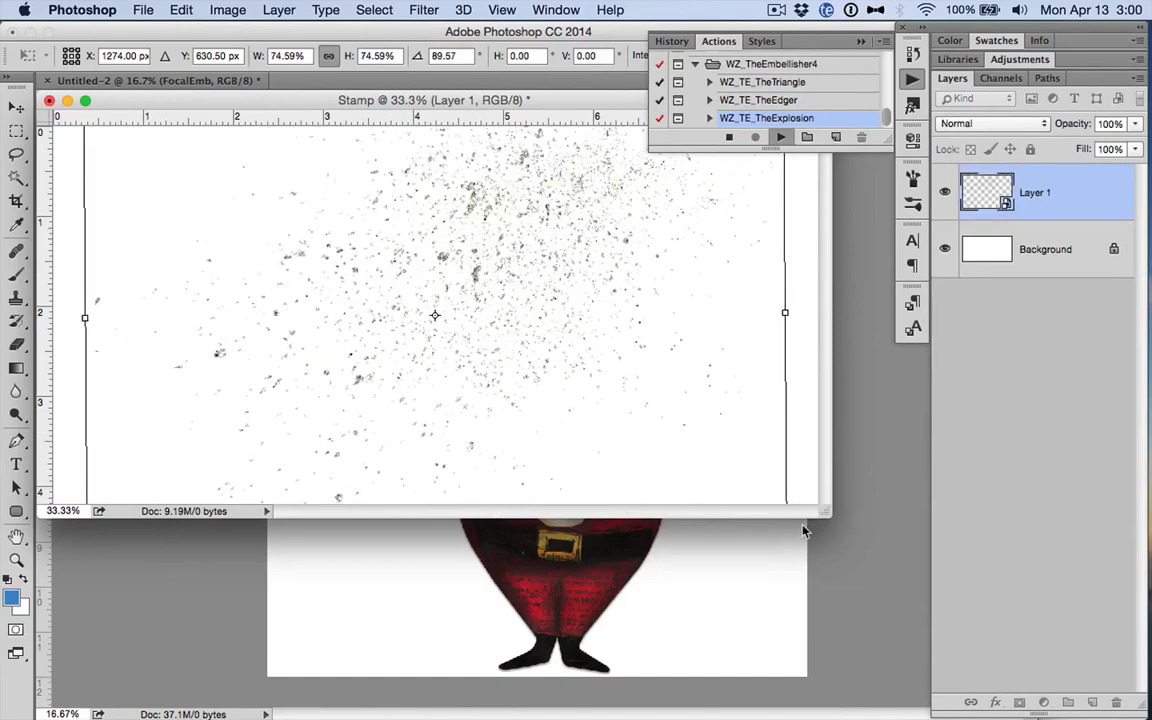
pyautogui.press('Return')
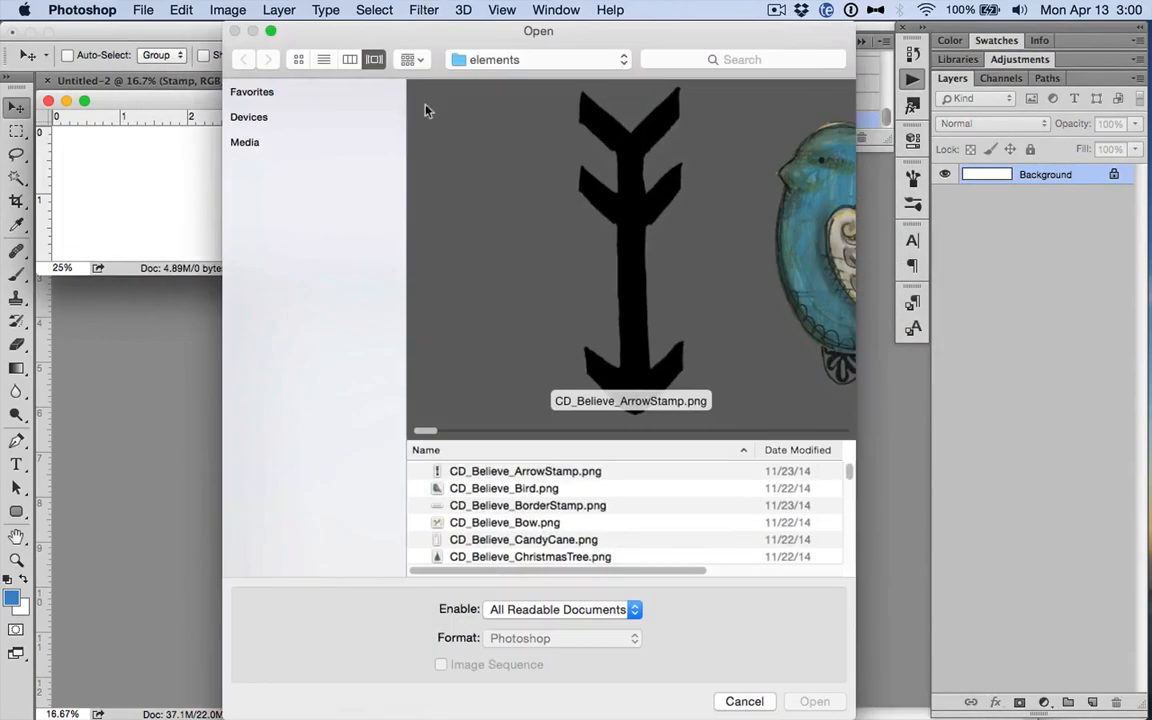
# Step: Browse the word art files back from WA16.png and place WA8.png as the Words element
pyautogui.scroll(-10, 561, 500)
pyautogui.click(521, 538)
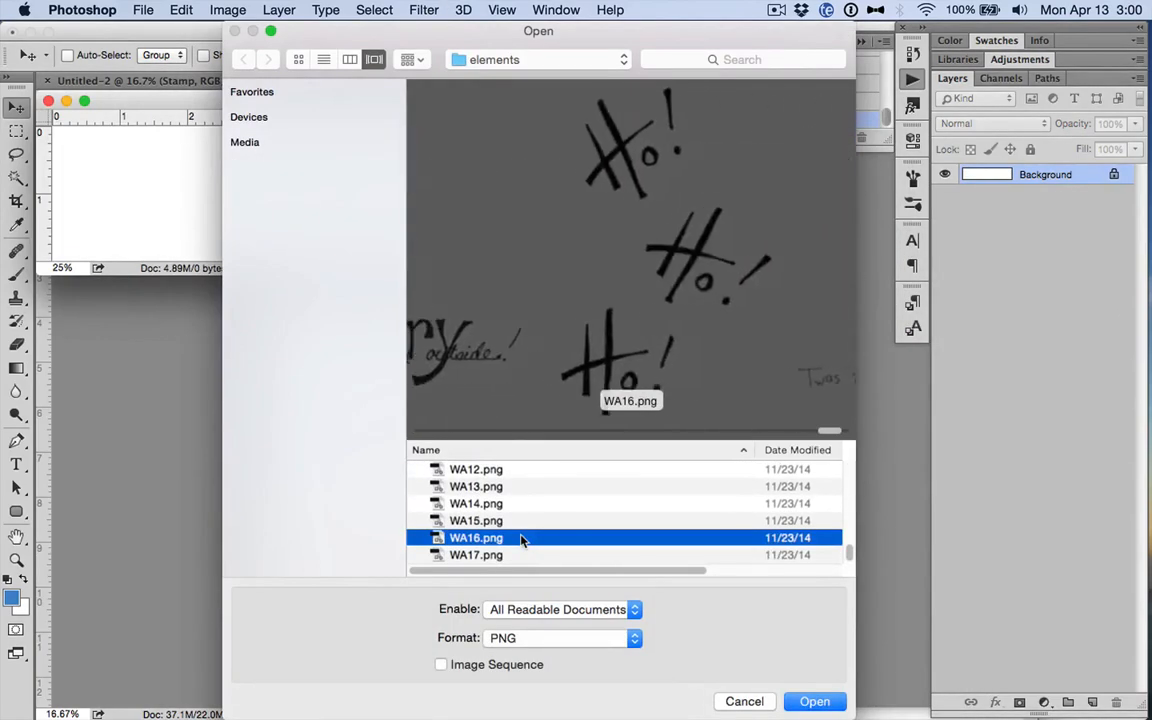
pyautogui.press('Up')
pyautogui.press('Up')
pyautogui.press('Up')
pyautogui.press('Up')
pyautogui.press('Up')
pyautogui.press('Up')
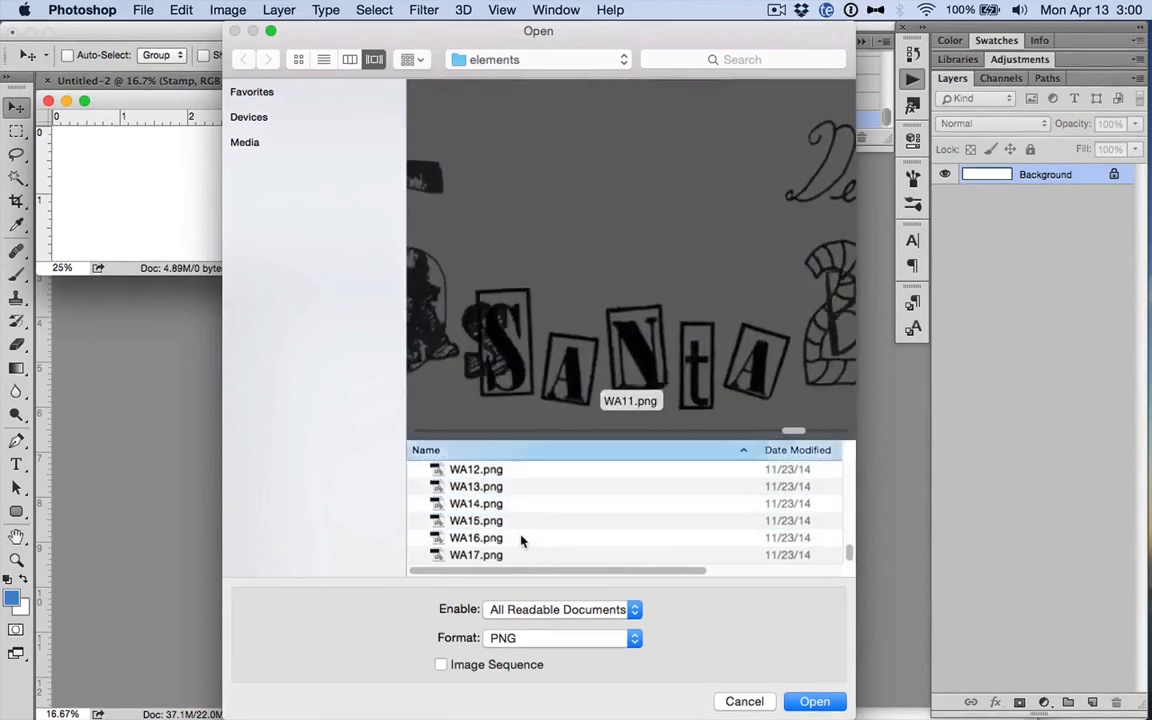
pyautogui.press('Up')
pyautogui.press('Up')
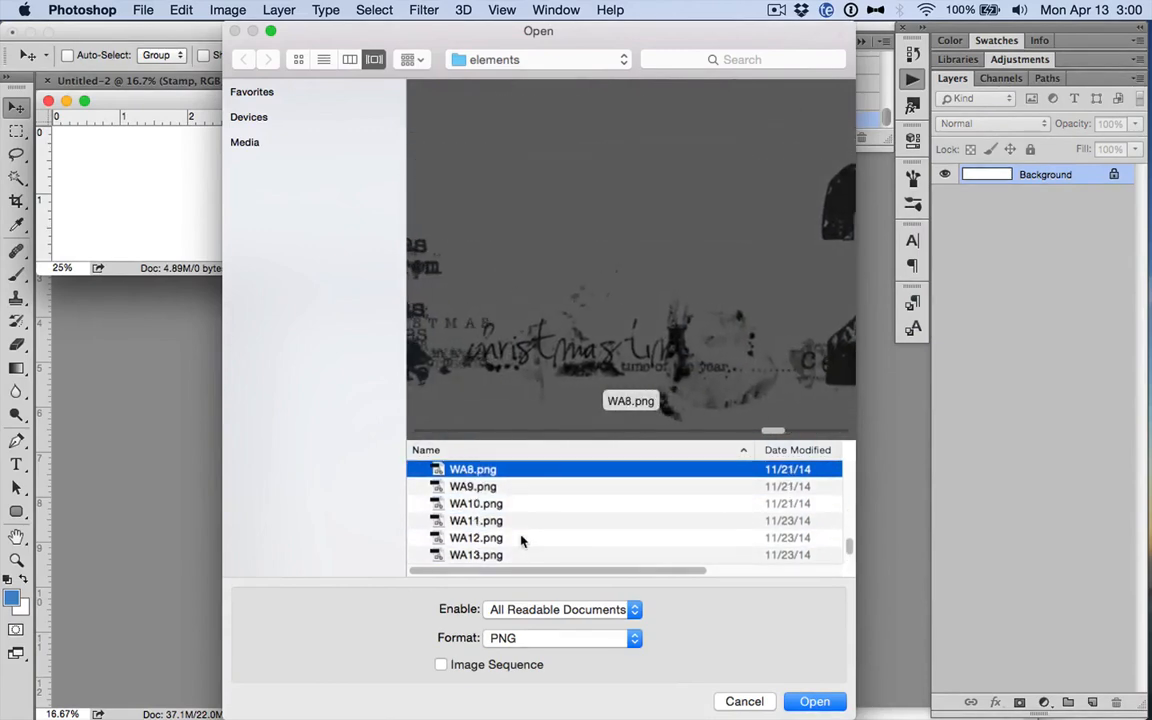
pyautogui.press('Up')
pyautogui.press('Down')
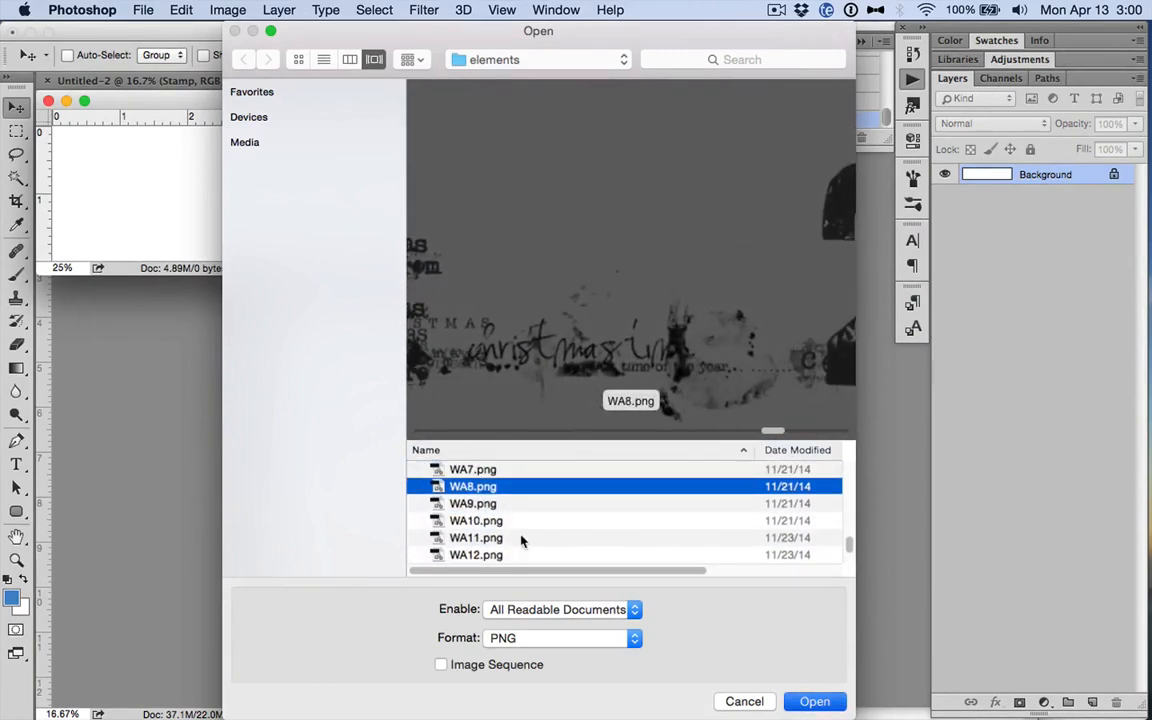
pyautogui.press('Return')
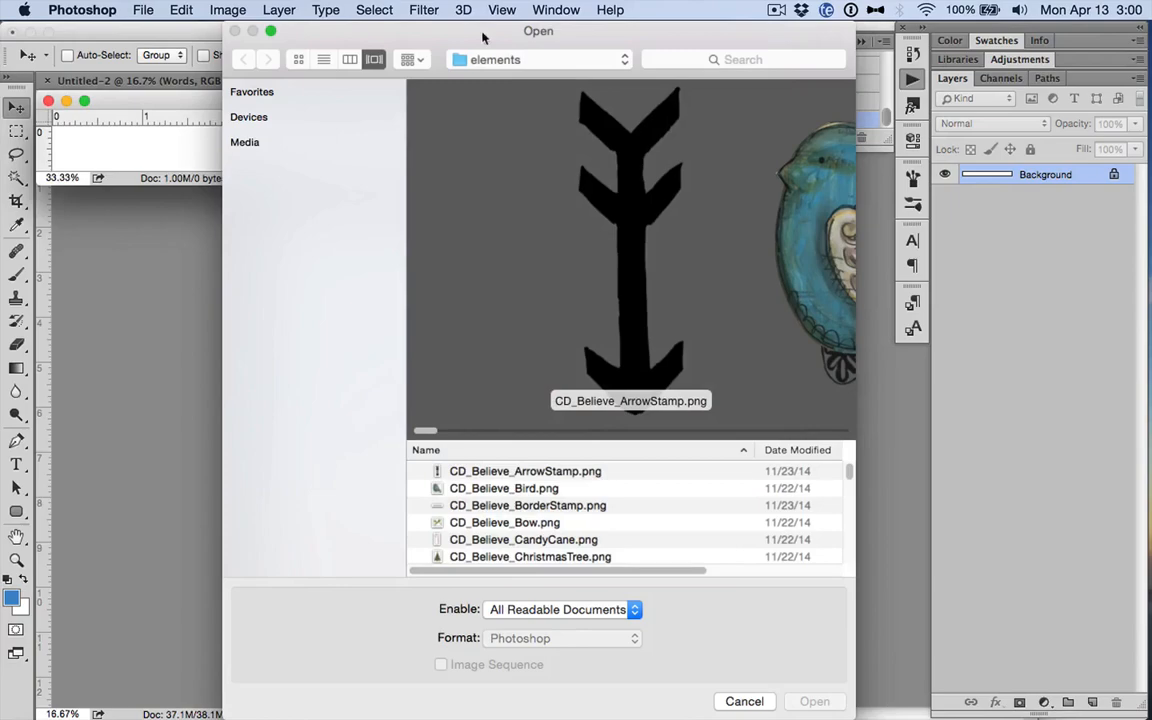
# Step: Browse the elements backwards from the word art, past CD_Believe_TornPaper2.png, for a suitable paper strip
pyautogui.moveTo(483, 34)
pyautogui.mouseDown()
pyautogui.moveTo(580, 221)
pyautogui.moveTo(475, 34)
pyautogui.mouseUp()
pyautogui.scroll(-20, 571, 534)
pyautogui.click(495, 521)
pyautogui.press('Up')
pyautogui.press('Up')
pyautogui.press('Up')
pyautogui.press('Up')
pyautogui.press('Up')
pyautogui.press('Up')
pyautogui.press('Up')
pyautogui.press('Up')
pyautogui.press('Up')
pyautogui.press('Up')
pyautogui.press('Up')
pyautogui.press('Up')
pyautogui.press('Up')
pyautogui.press('Up')
pyautogui.press('Up')
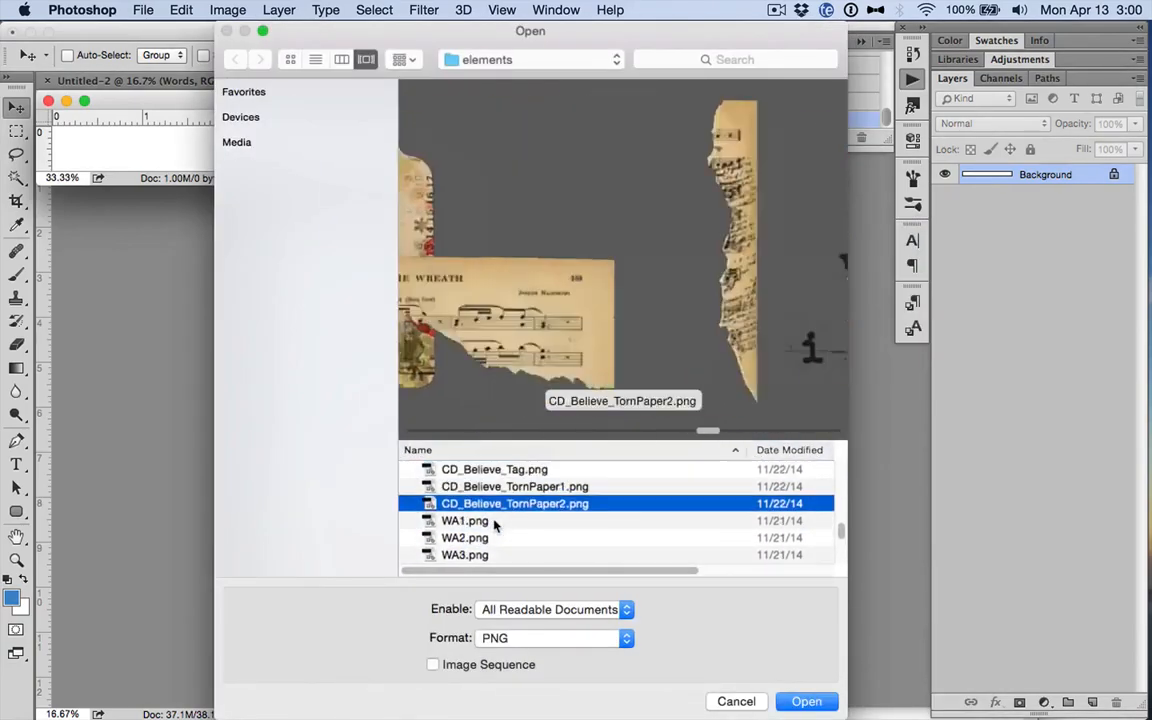
pyautogui.press('Up')
pyautogui.press('Up')
pyautogui.press('Up')
pyautogui.press('Up')
pyautogui.press('Up')
pyautogui.press('Up')
pyautogui.press('Up')
pyautogui.press('Up')
pyautogui.press('Up')
pyautogui.press('Up')
pyautogui.press('Up')
pyautogui.press('Up')
pyautogui.press('Up')
pyautogui.press('Up')
pyautogui.press('Up')
pyautogui.press('Up')
# Step: Place CD_Believe_TornPaper2.png as the PaperStrip element and rotate it to lie horizontally
pyautogui.press('Down')
pyautogui.press('Down')
pyautogui.press('Down')
pyautogui.press('Down')
pyautogui.press('Down')
pyautogui.press('Down')
pyautogui.press('Down')
pyautogui.press('Down')
pyautogui.press('Down')
pyautogui.press('Down')
pyautogui.press('Down')
pyautogui.press('Down')
pyautogui.press('Down')
pyautogui.press('Down')
pyautogui.press('Down')
pyautogui.press('Down')
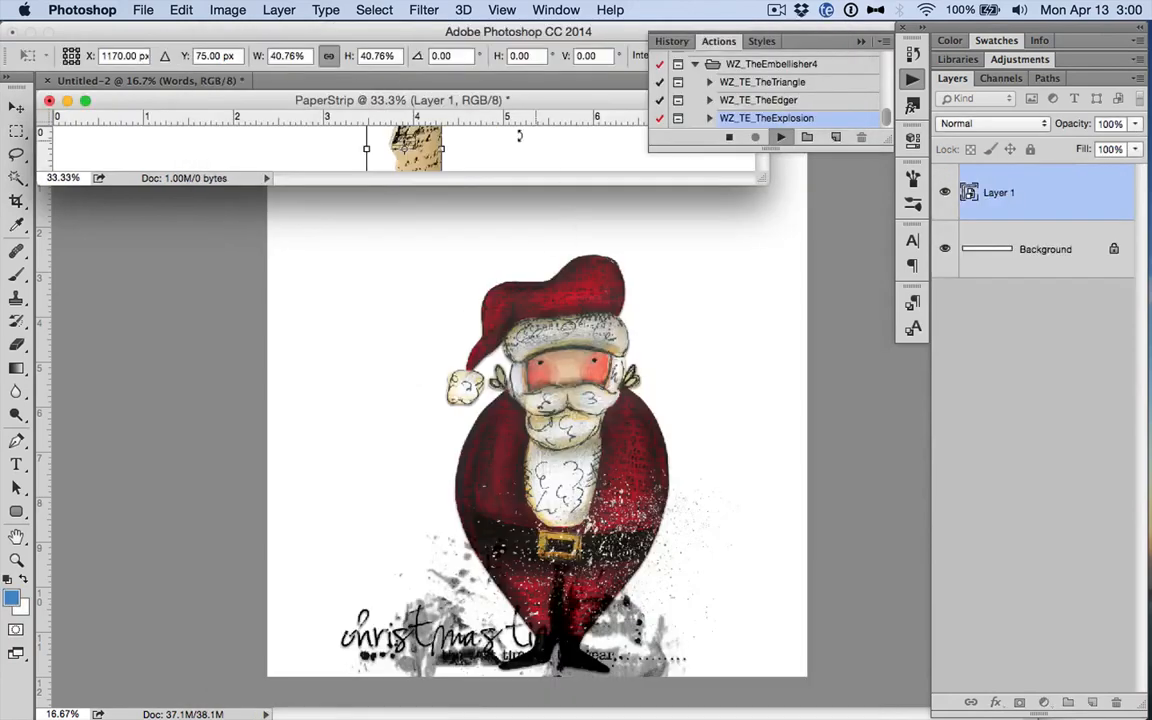
pyautogui.moveTo(420, 138); pyautogui.dragTo(365, 124)
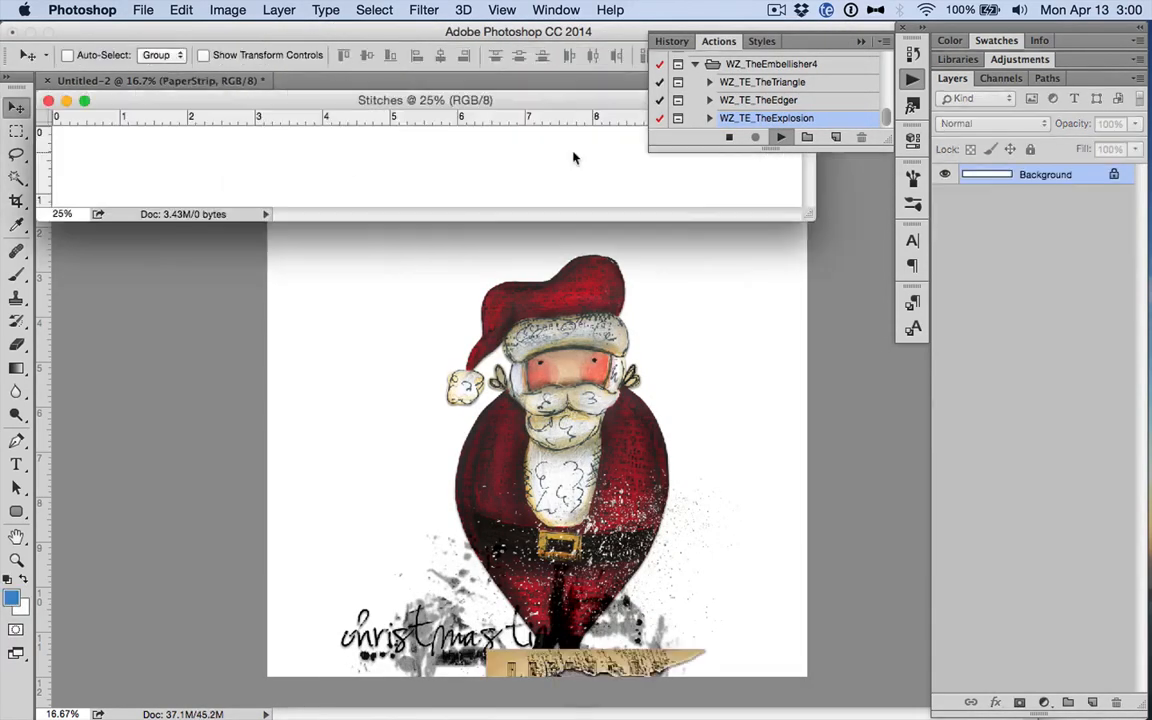
# Step: Place CD_Believe_Stitches1.png as the Stitches element, rotated -90° and resized proportionally to fit its canvas
pyautogui.press('super+o')
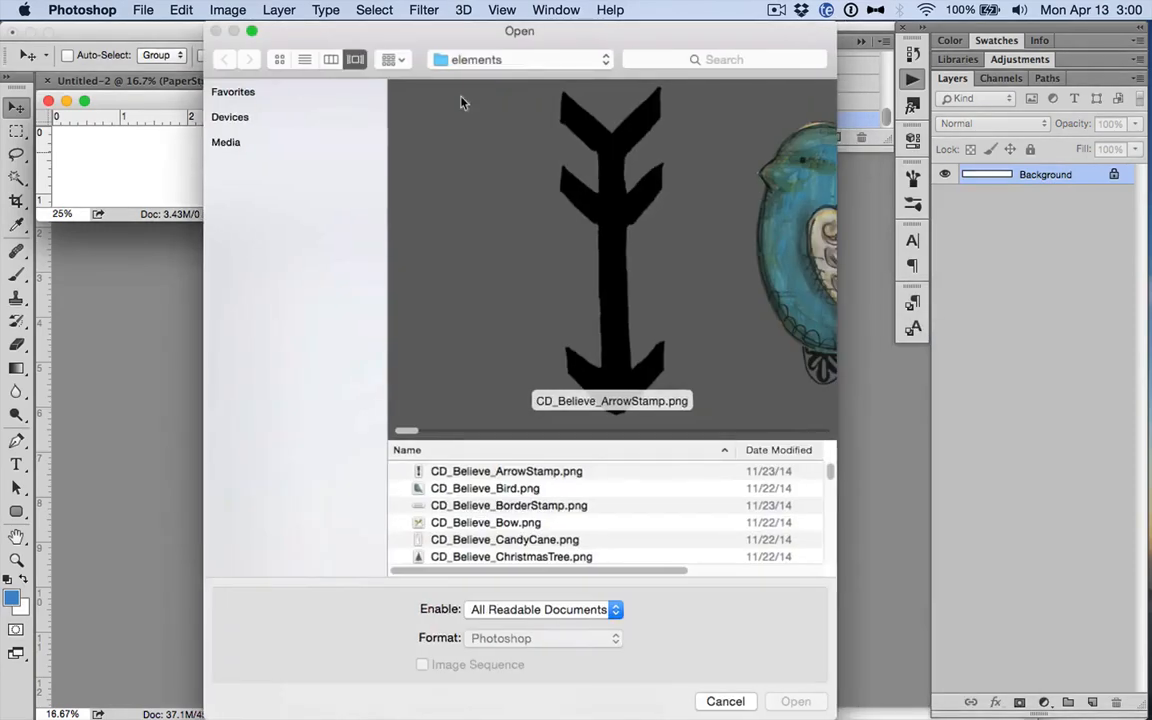
pyautogui.scroll(-10, 564, 524)
pyautogui.click(523, 519)
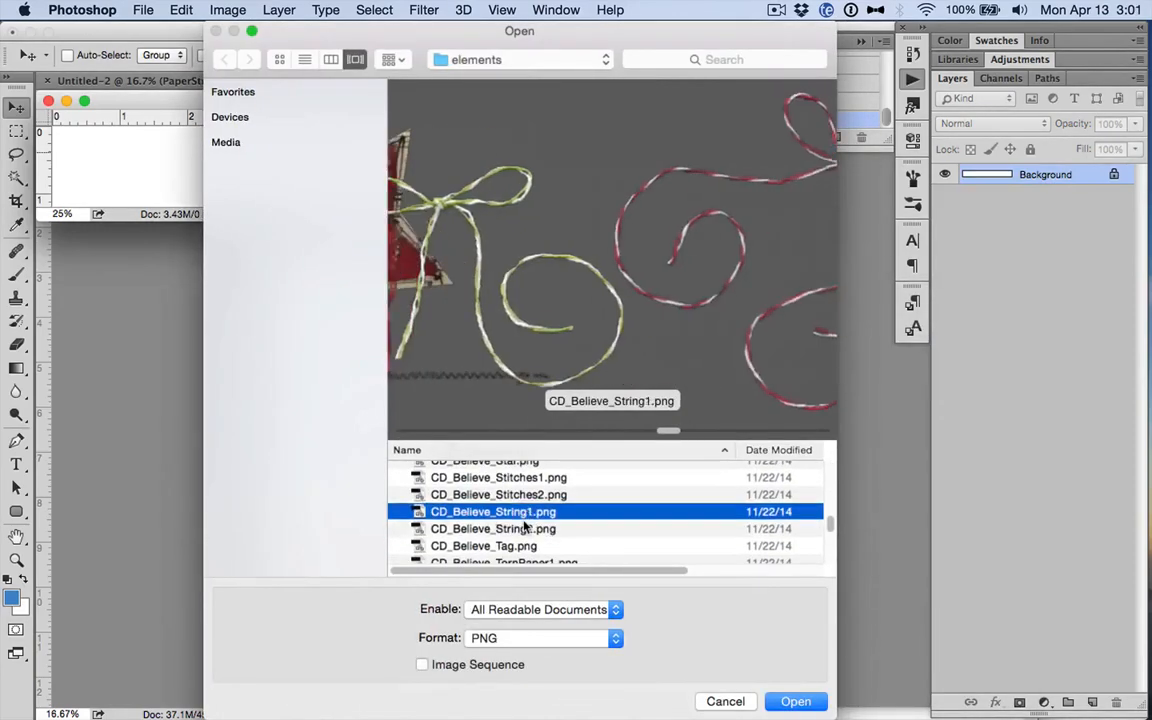
pyautogui.press('Up')
pyautogui.press('Up')
pyautogui.press('Return')
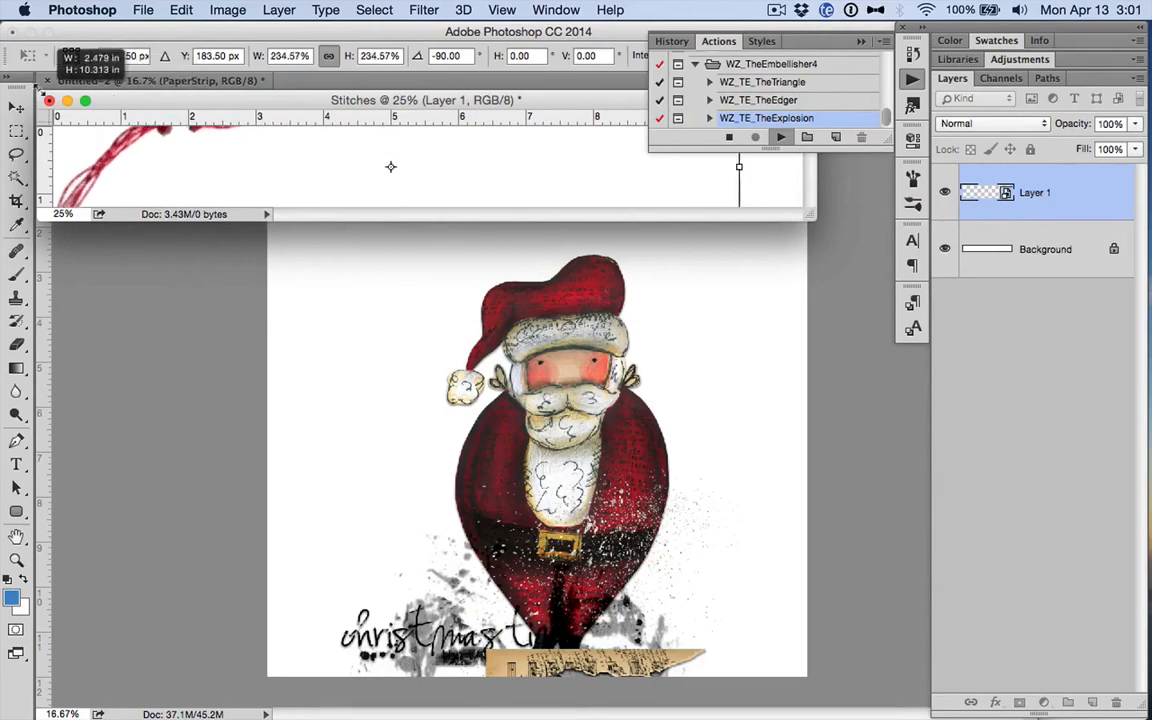
pyautogui.moveTo(38, 82); pyautogui.dragTo(204, 166)
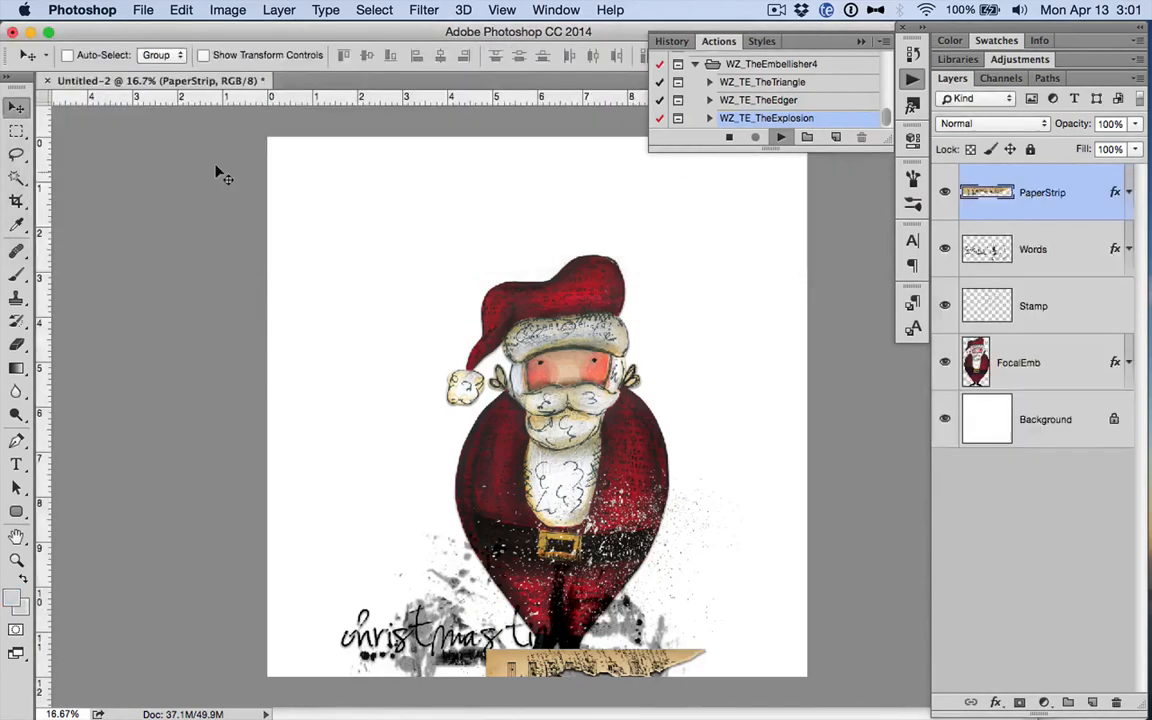
# Step: Browse the elements past the Christmas tree and corner stamp, and place CD_Believe_CraftFlower1.png as the Emb1 element
pyautogui.press('super+o')
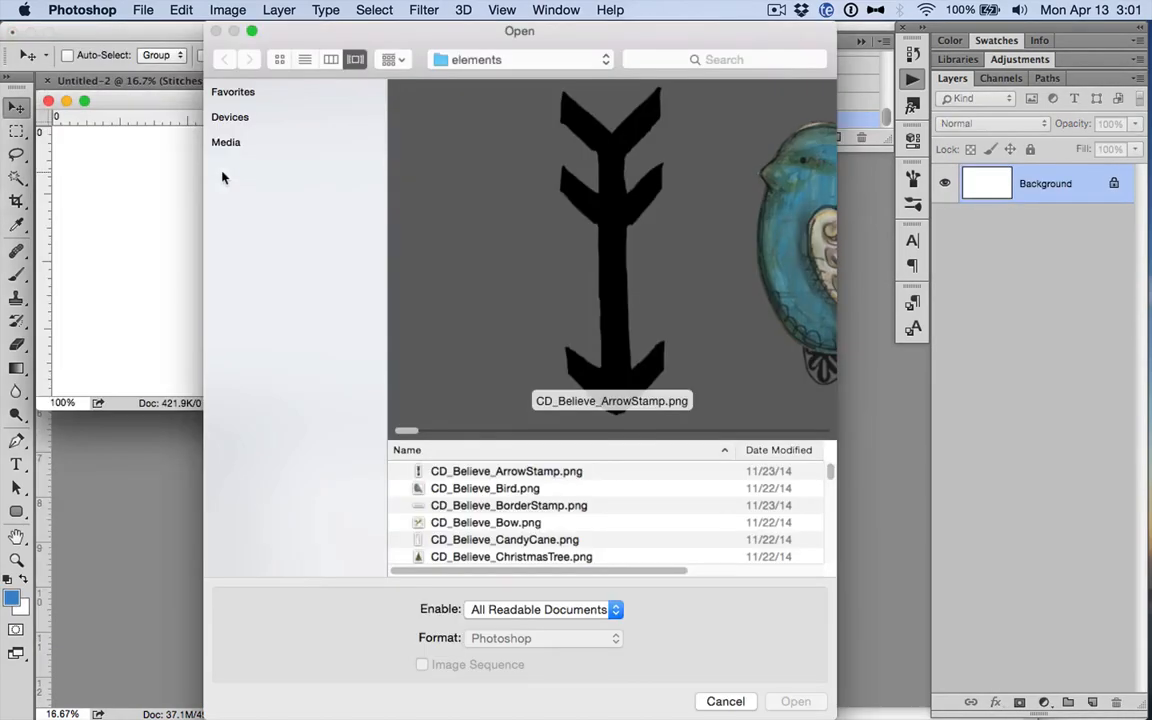
pyautogui.moveTo(328, 13); pyautogui.dragTo(413, 7)
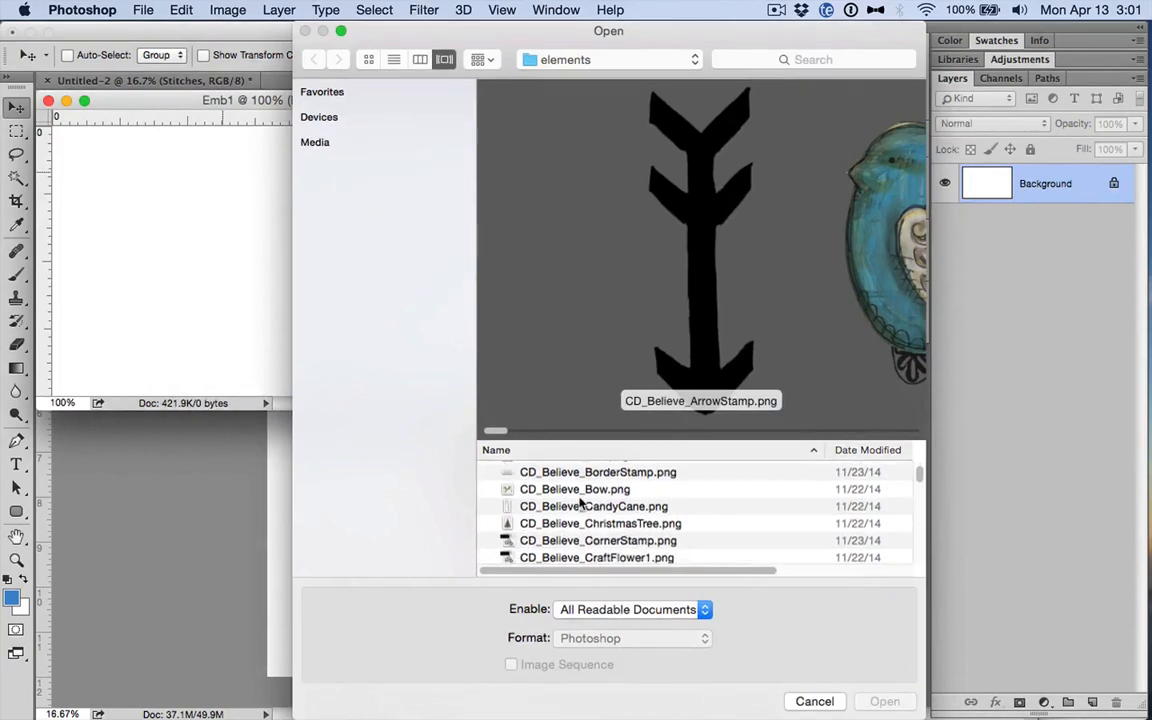
pyautogui.click(579, 505)
pyautogui.press('Down')
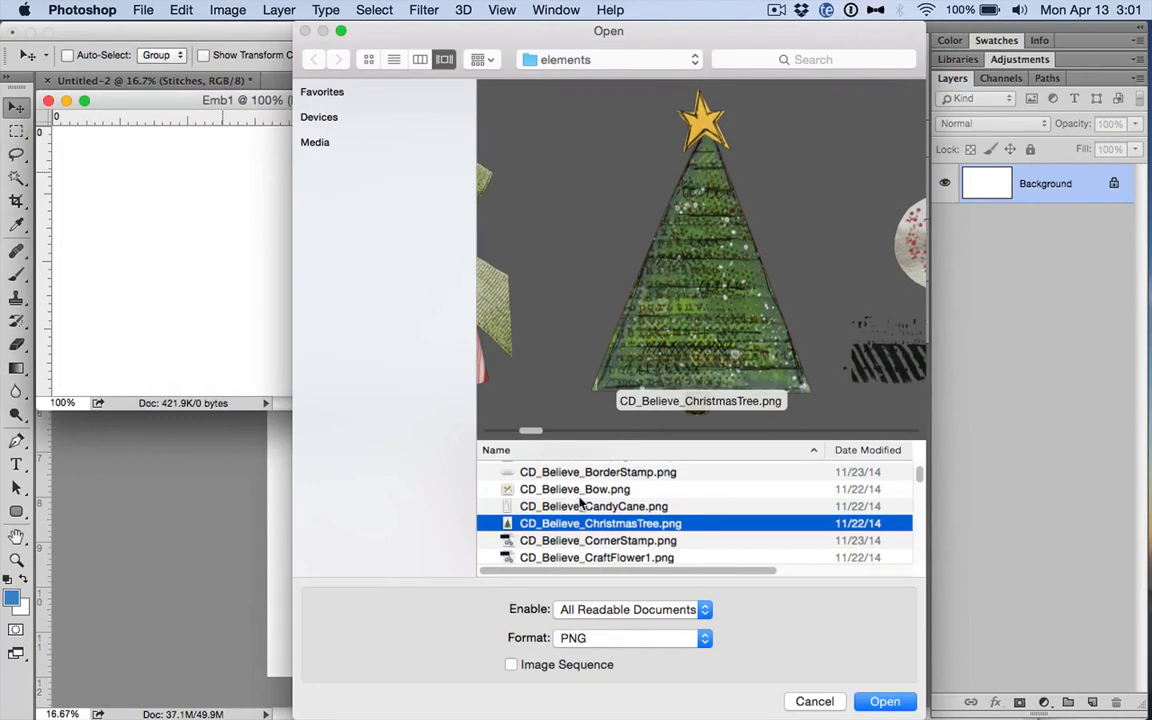
pyautogui.press('Down')
pyautogui.press('Down')
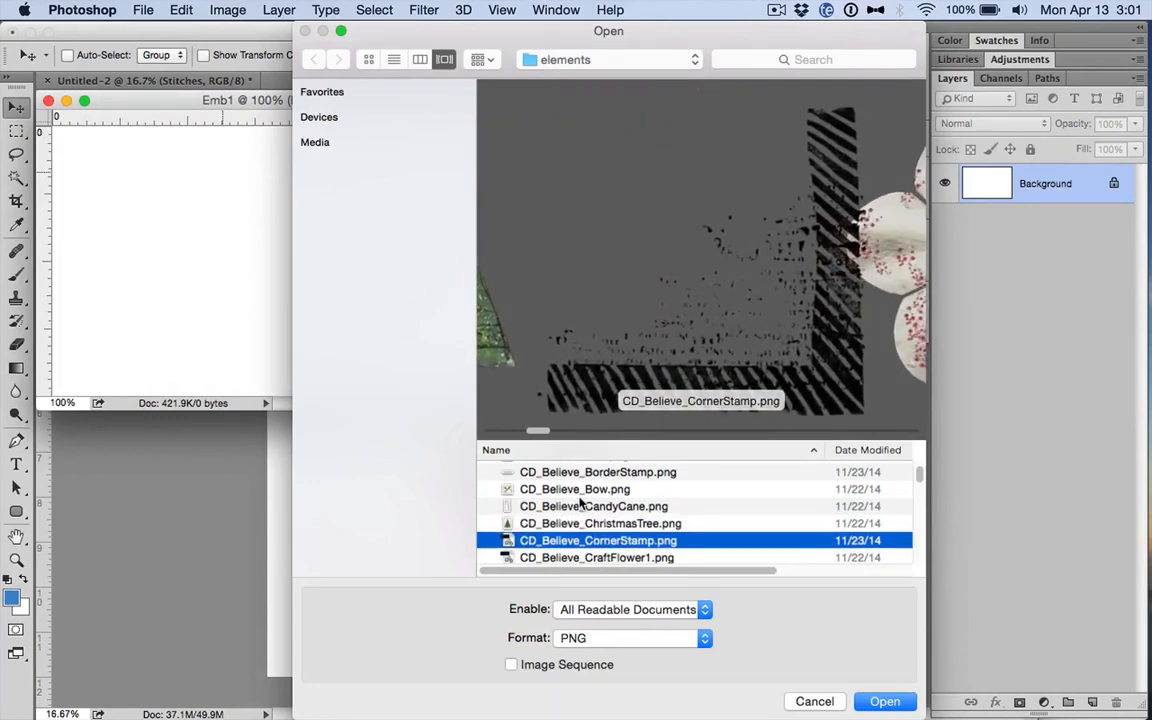
pyautogui.press('Return')
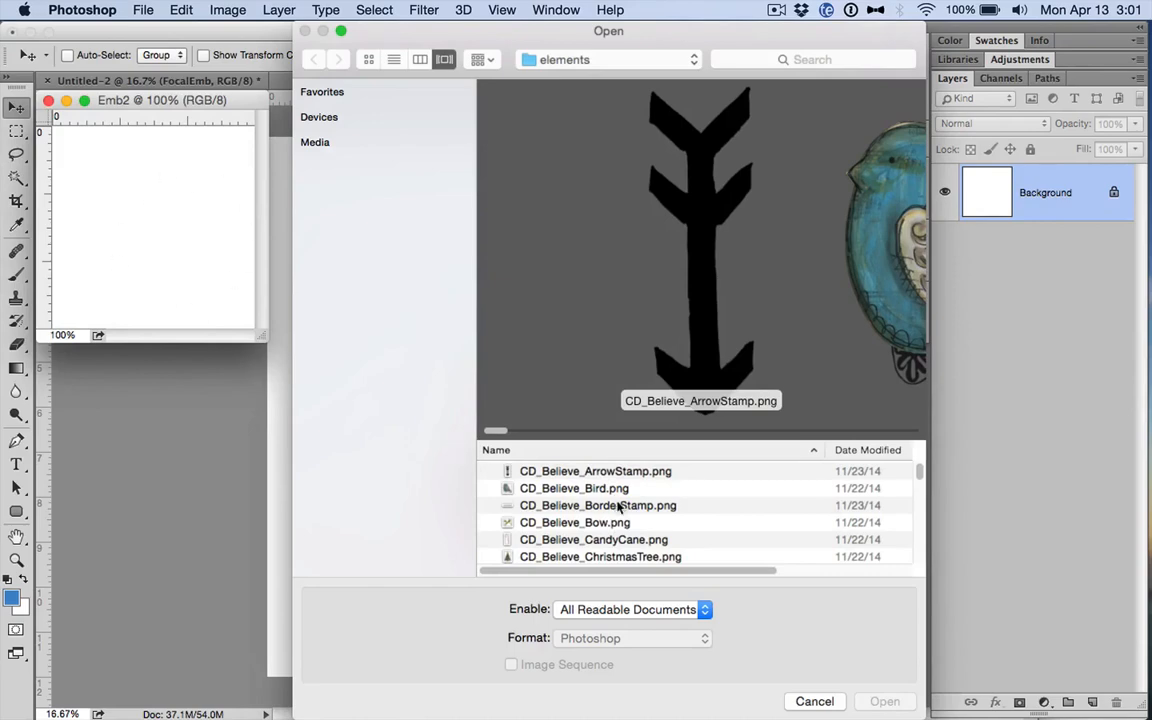
# Step: Place CD_Believe_Bird.png as the Emb2 element, scale it to 10% and enlarge it slightly to fill the canvas
pyautogui.press('Down')
pyautogui.press('Return')
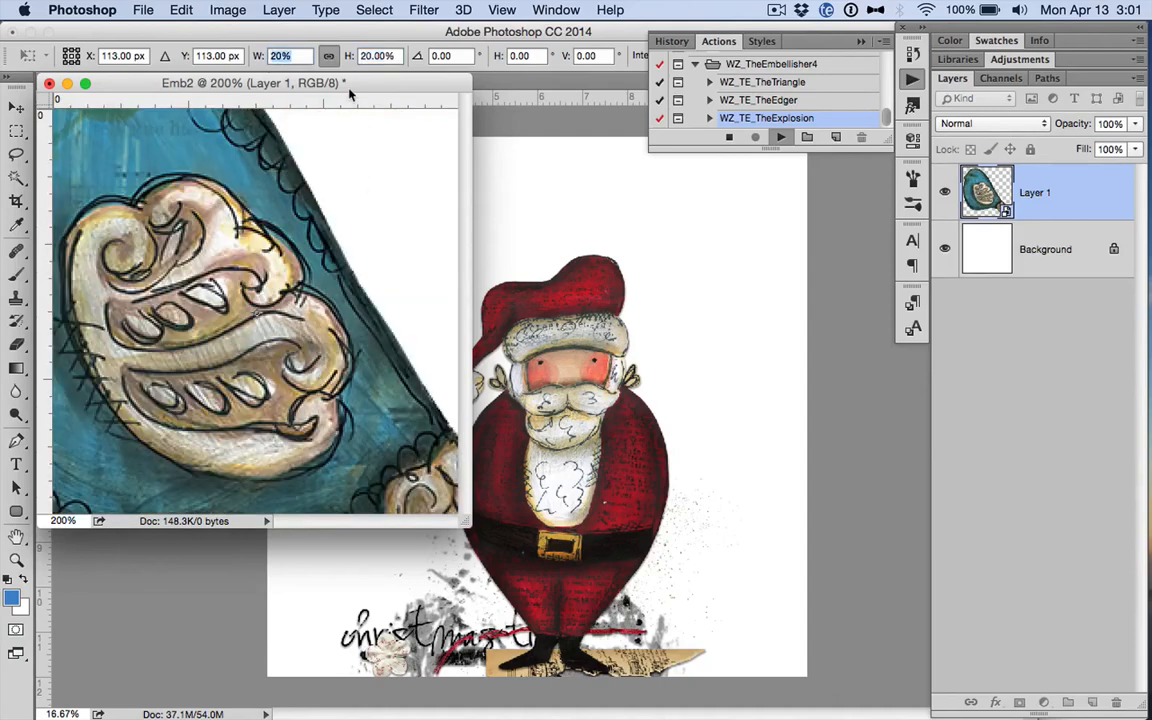
pyautogui.write('10')
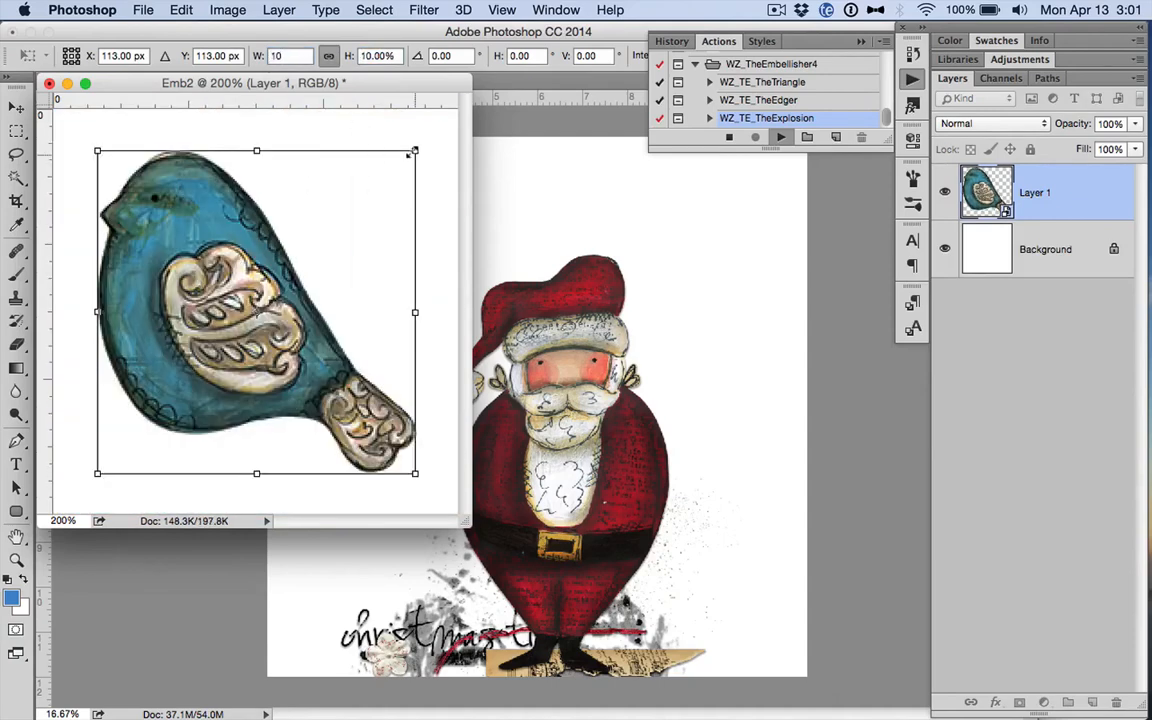
pyautogui.moveTo(414, 152); pyautogui.dragTo(450, 118)
pyautogui.press('Return')
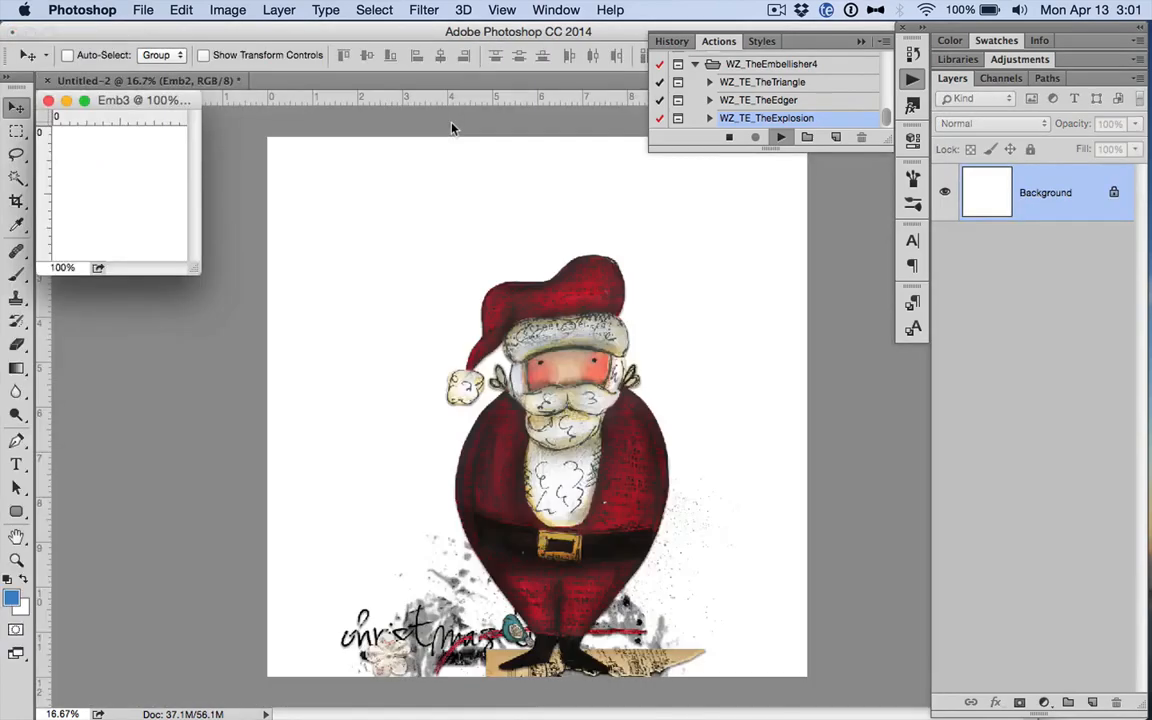
# Step: Place CD_Believe_MilkLabel.png as the Emb3 element and scale it proportionally to 15%
pyautogui.scroll(-5, 686, 517)
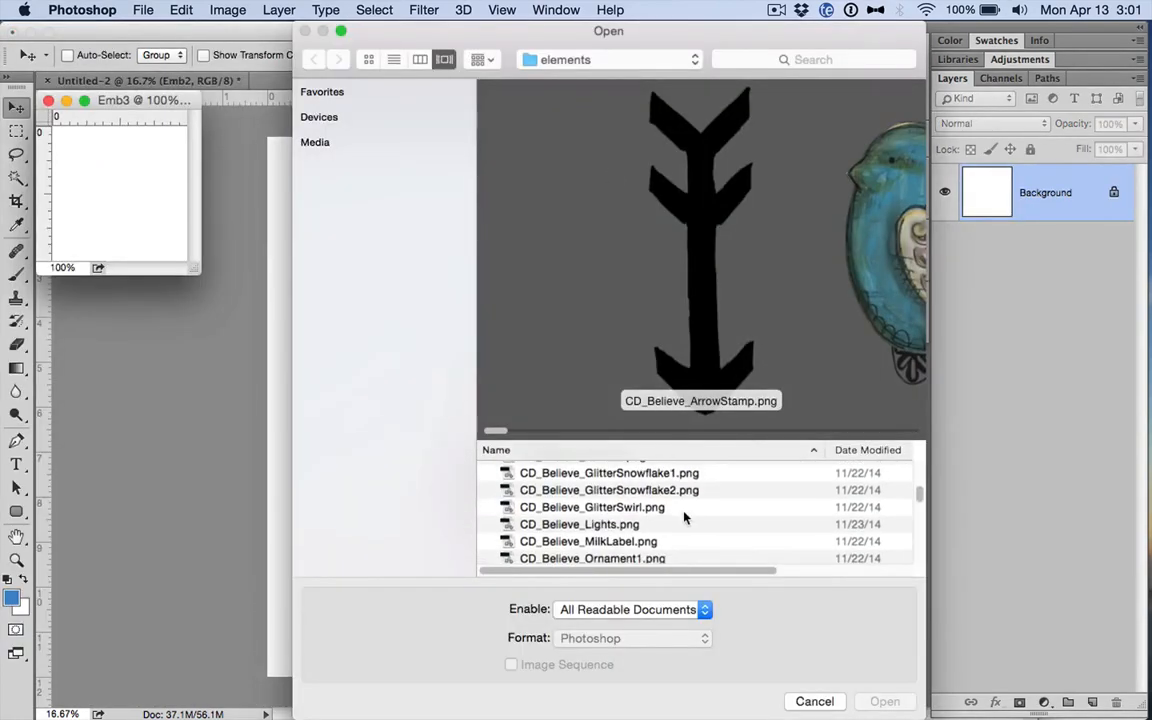
pyautogui.click(614, 524)
pyautogui.click(612, 541)
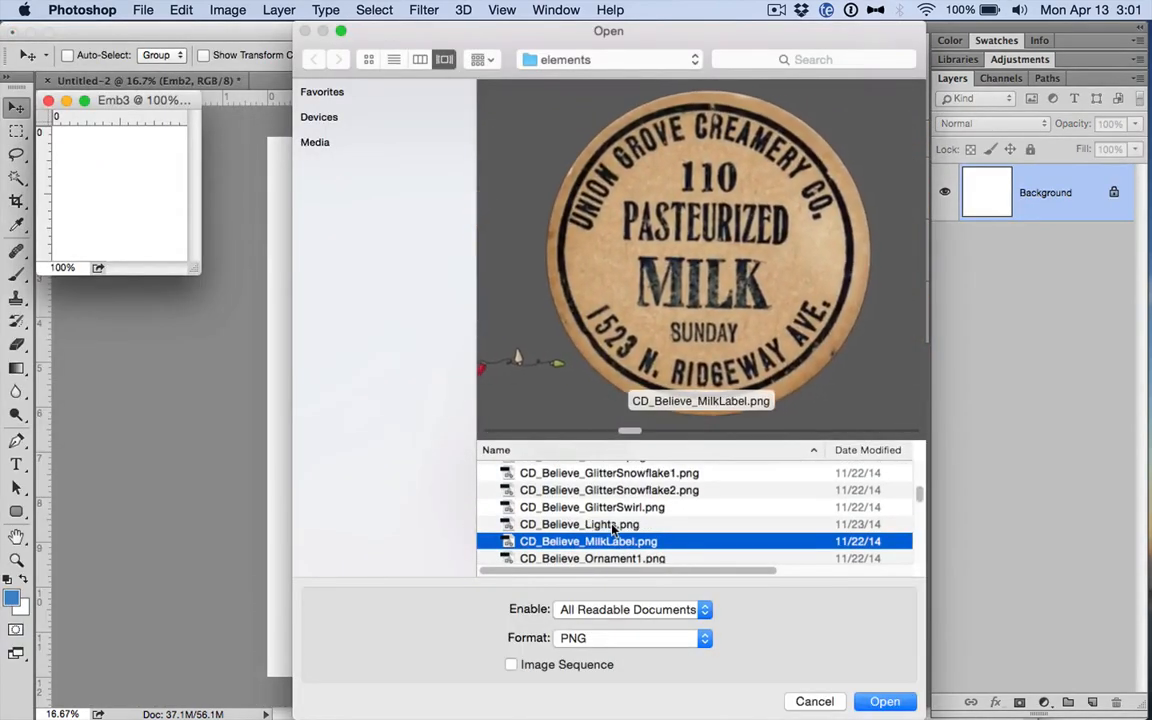
pyautogui.press('Return')
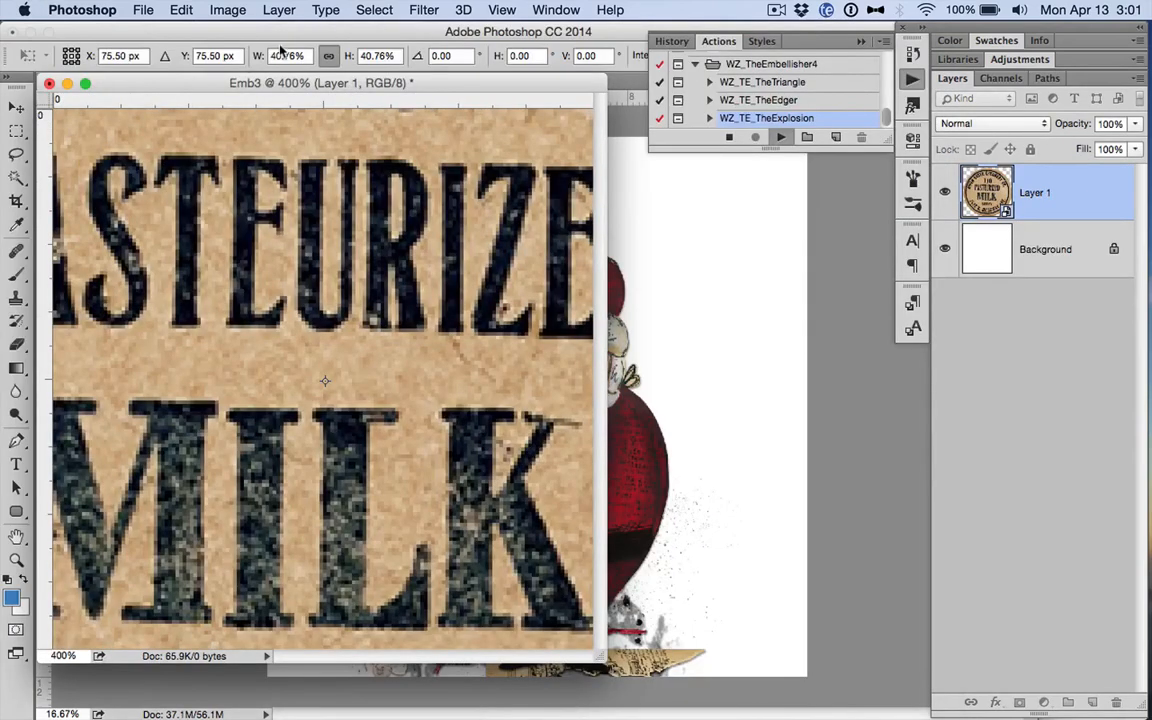
pyautogui.write('20')
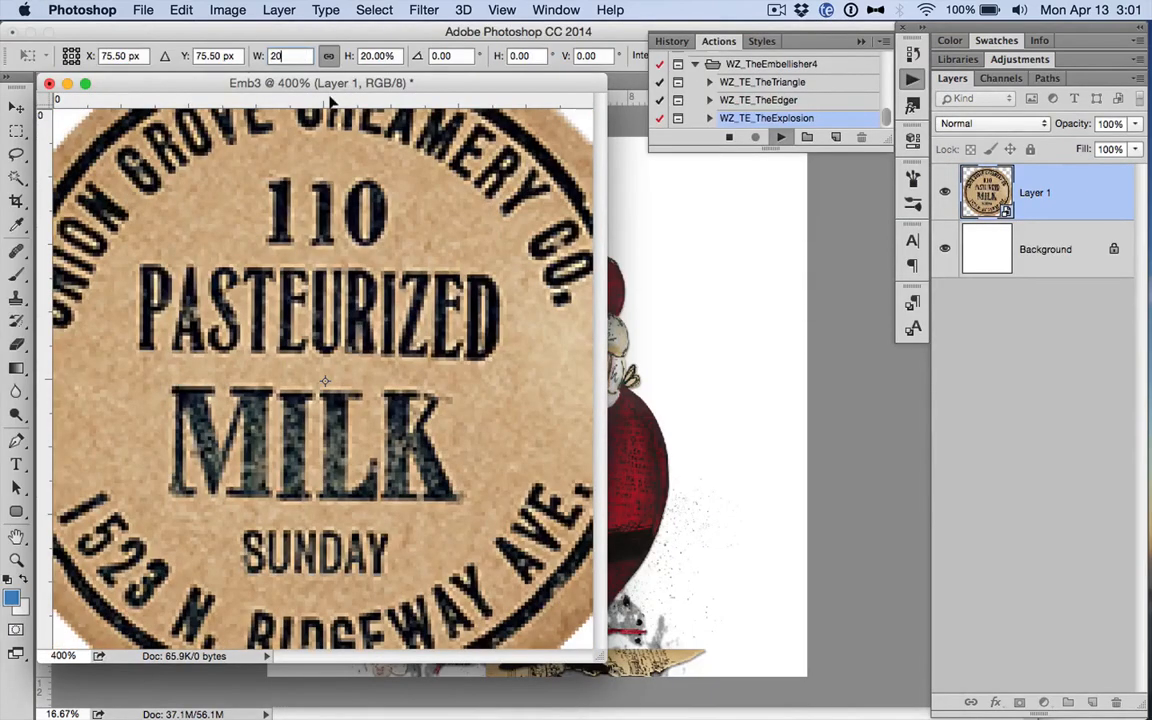
pyautogui.press('BackSpace')
pyautogui.write('1')
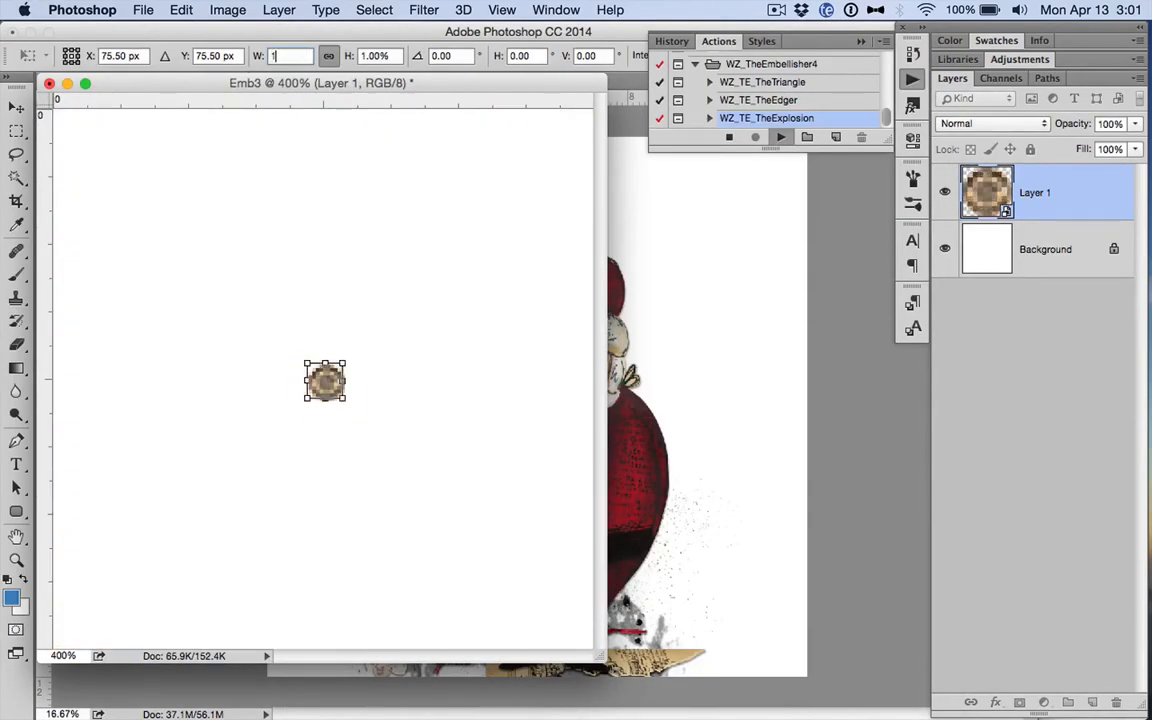
pyautogui.write('5')
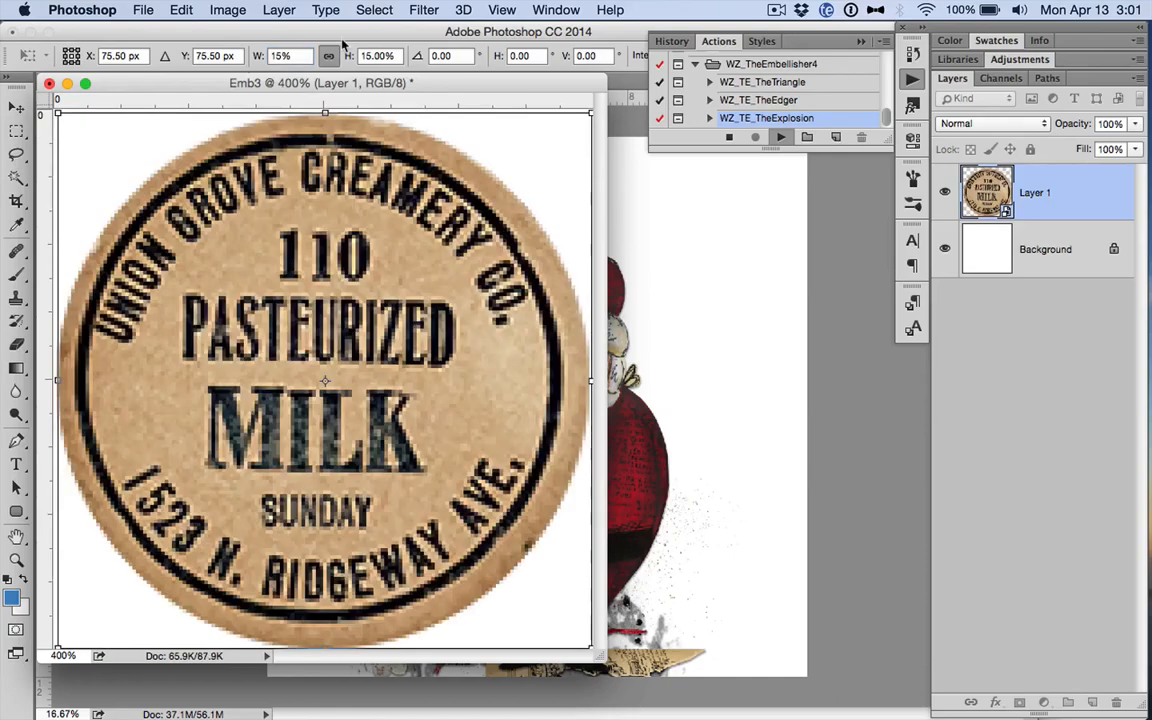
pyautogui.press('Return')
# Step: Place CD_Believe_GlitterSnowflake1.png as the Emb4 element
pyautogui.scroll(-4, 629, 537)
pyautogui.click(609, 538)
pyautogui.press('Down')
pyautogui.press('Down')
pyautogui.press('Down')
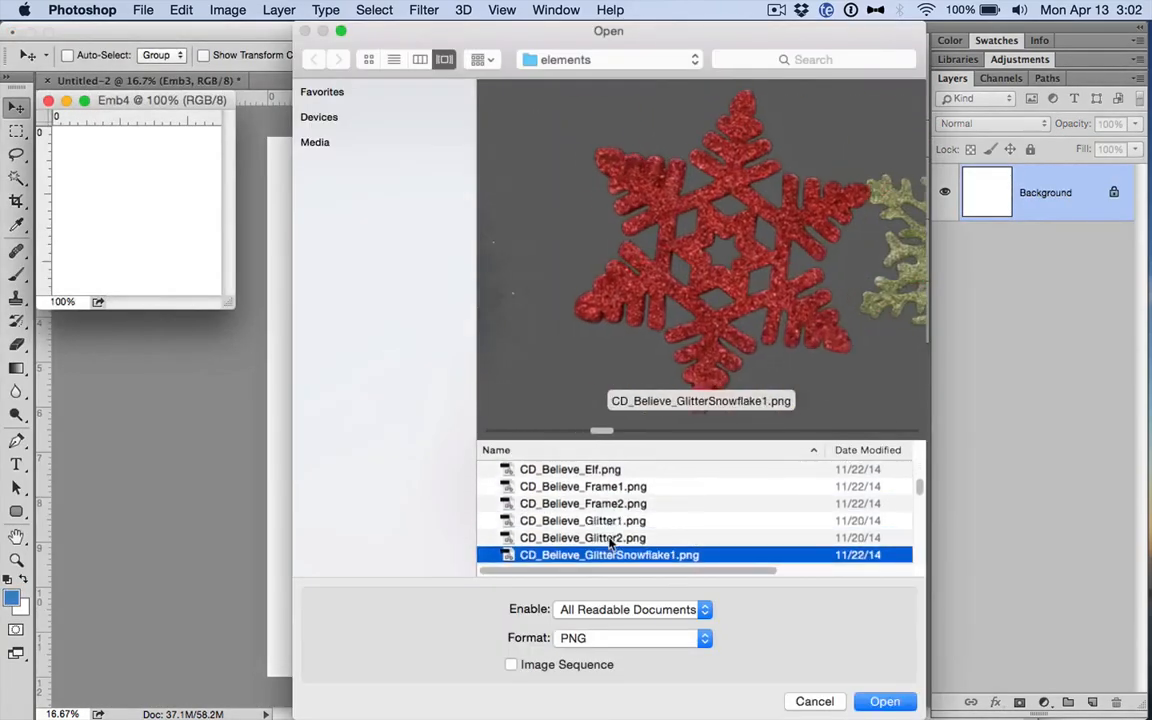
pyautogui.press('Return')
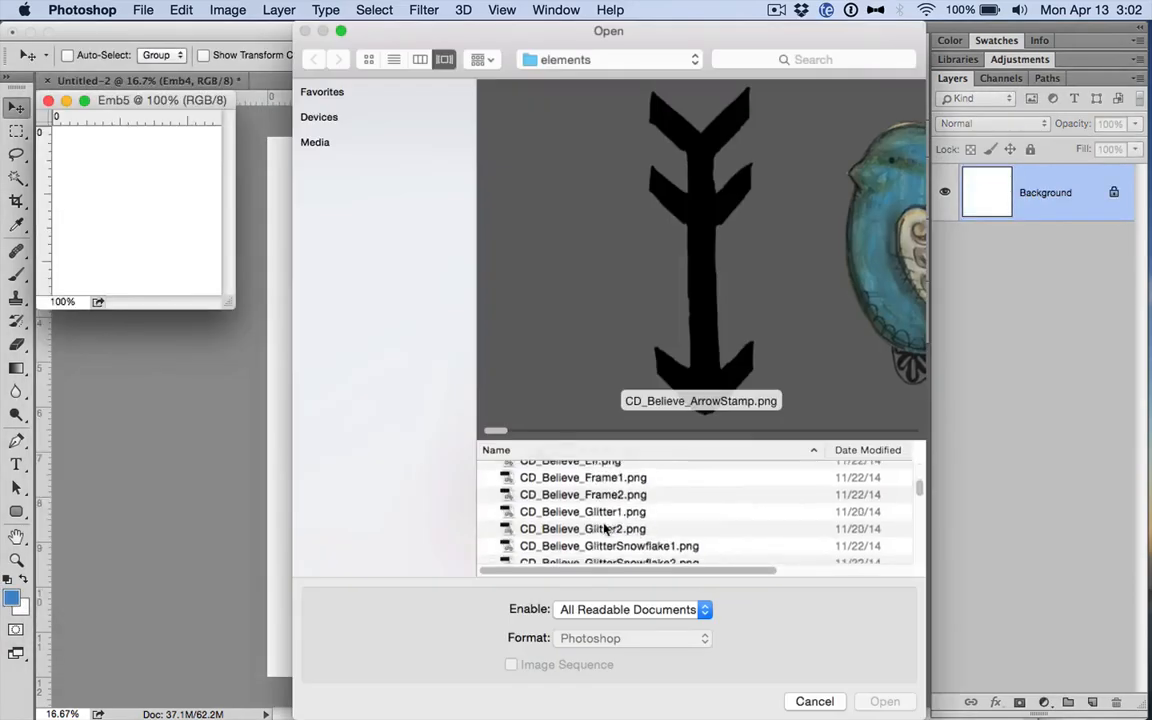
# Step: Place CD_Believe_GlitterSnowflake2.png as the Emb5 element, scale it to 5% and enlarge it to fill the canvas
pyautogui.click(605, 529)
pyautogui.press('Down')
pyautogui.press('Down')
pyautogui.press('Return')
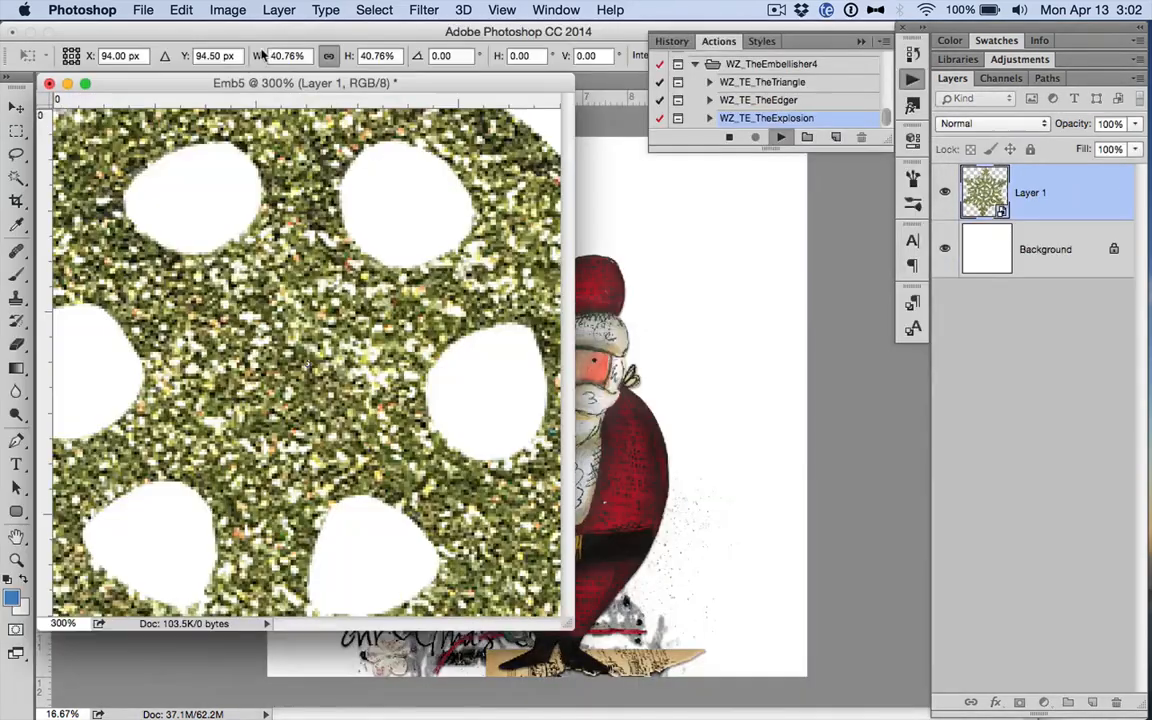
pyautogui.click(264, 56)
pyautogui.write('5')
pyautogui.moveTo(449, 208); pyautogui.dragTo(557, 114)
pyautogui.press('Return')
# Step: Place CD_Believe_Presents.png as the Emb6 element, scale it to 5% and enlarge it to fill the canvas
pyautogui.scroll(-5, 615, 507)
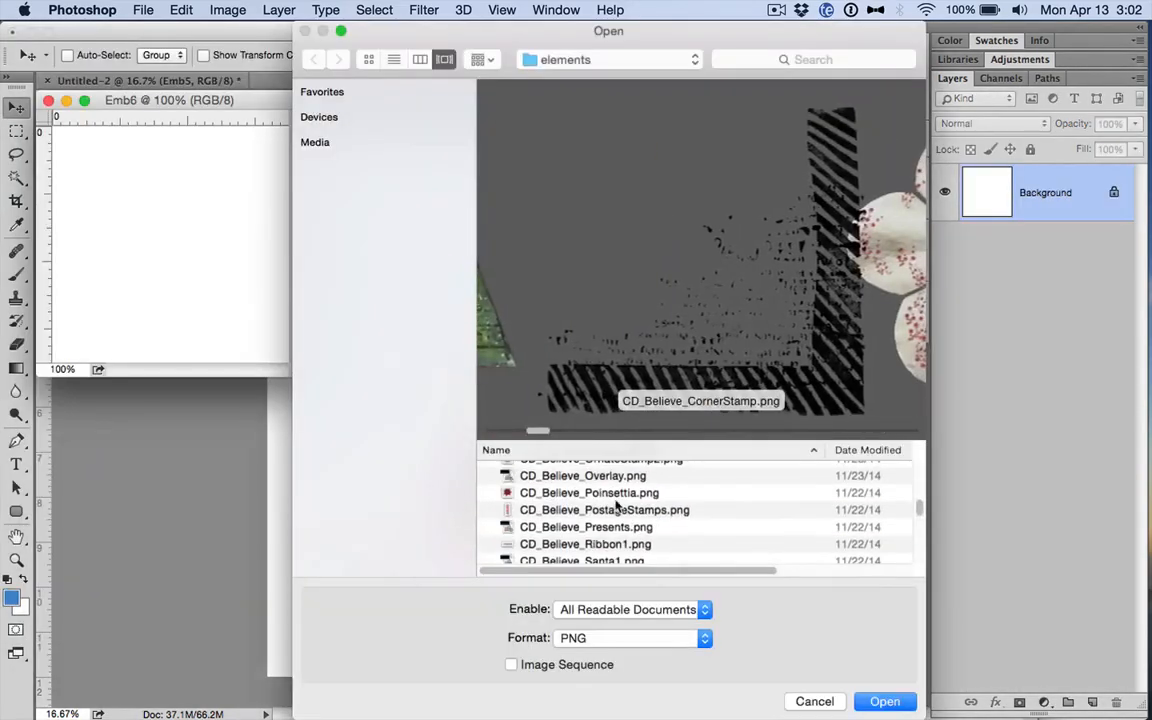
pyautogui.click(612, 527)
pyautogui.click(881, 704)
pyautogui.click(264, 56)
pyautogui.write('5')
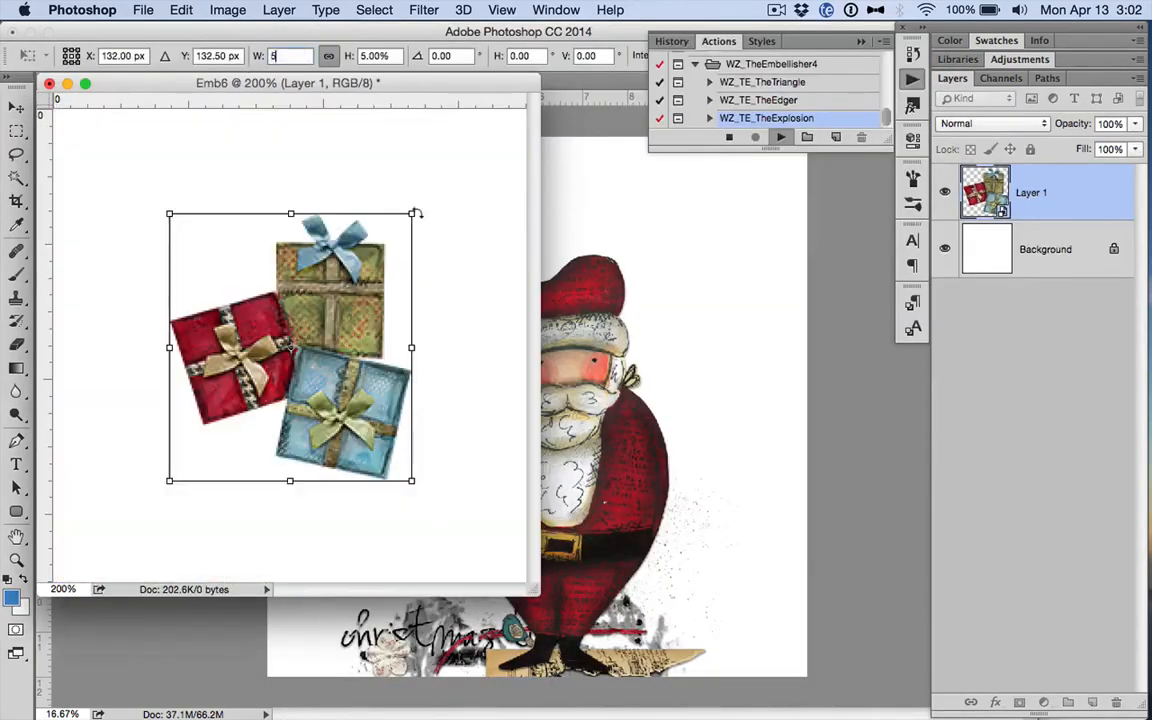
pyautogui.moveTo(413, 213); pyautogui.dragTo(562, 122)
pyautogui.press('Return')
# Step: Place CD_Believe_Poinsettia.png as the Emb7 element, scale it to 5% and enlarge it to fill the canvas
pyautogui.scroll(-8, 600, 490)
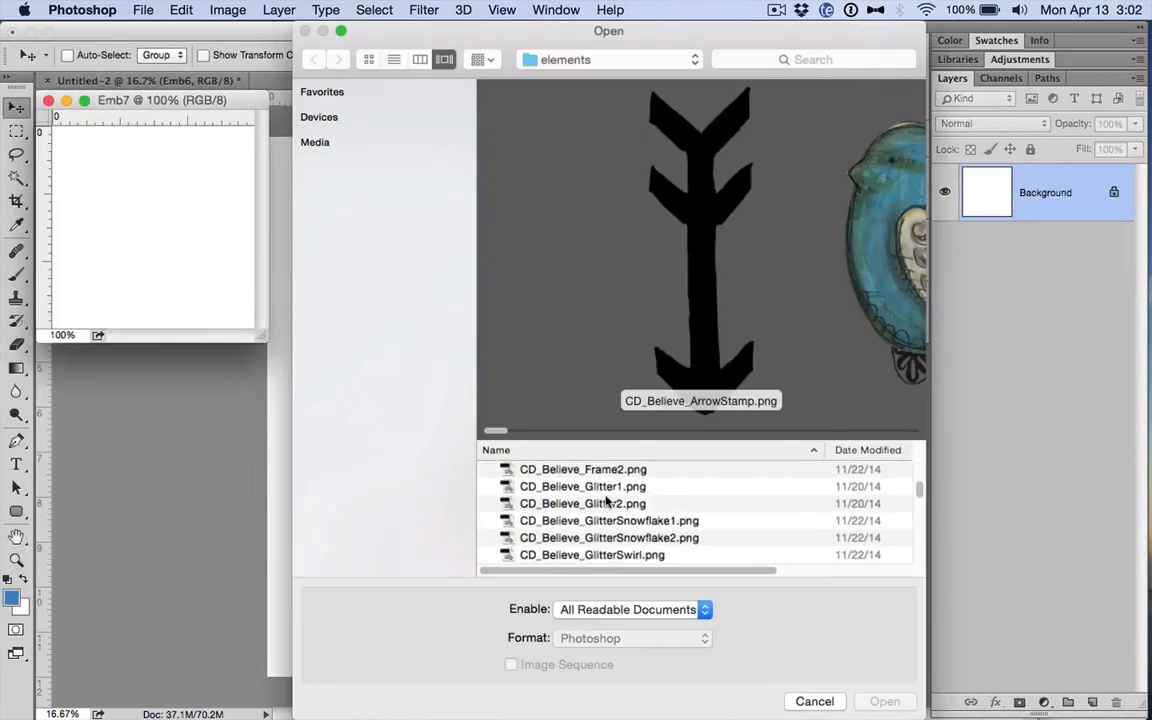
pyautogui.click(600, 470)
pyautogui.click(881, 700)
pyautogui.doubleClick(299, 55)
pyautogui.write('5')
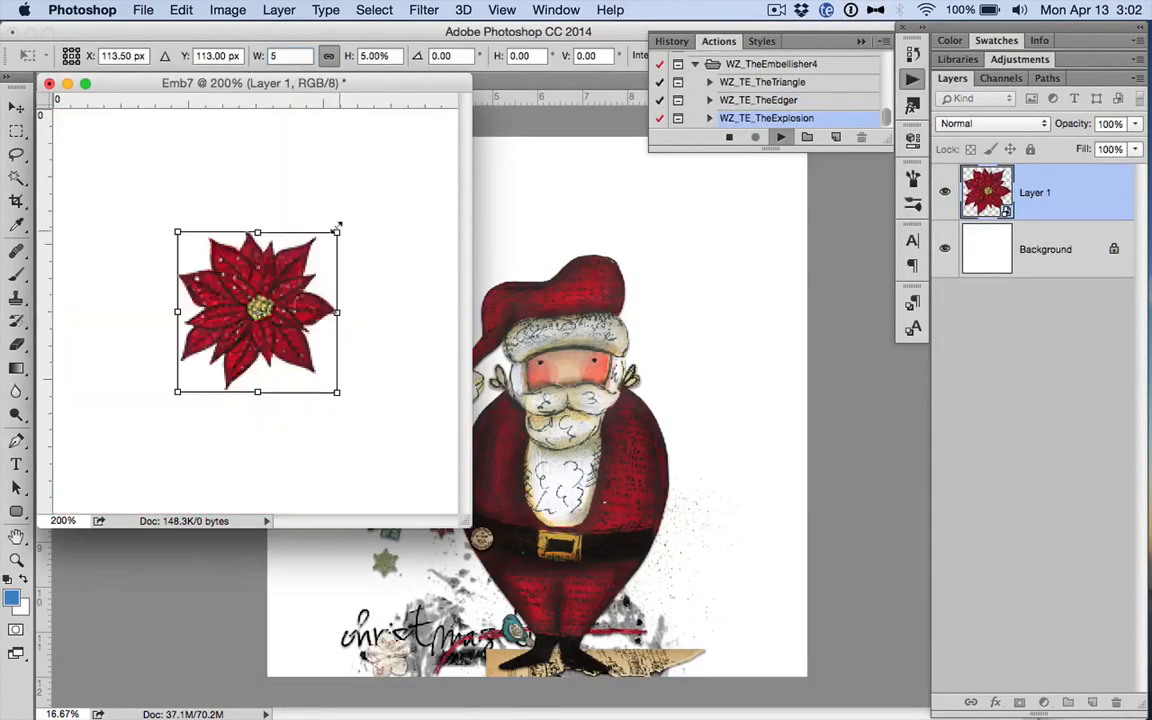
pyautogui.moveTo(336, 229); pyautogui.dragTo(469, 122)
pyautogui.press('Return')
# Step: Place CD_Believe_Sequins.png as the Emb8 element
pyautogui.scroll(-8, 649, 513)
pyautogui.scroll(-3, 600, 540)
pyautogui.click(602, 552)
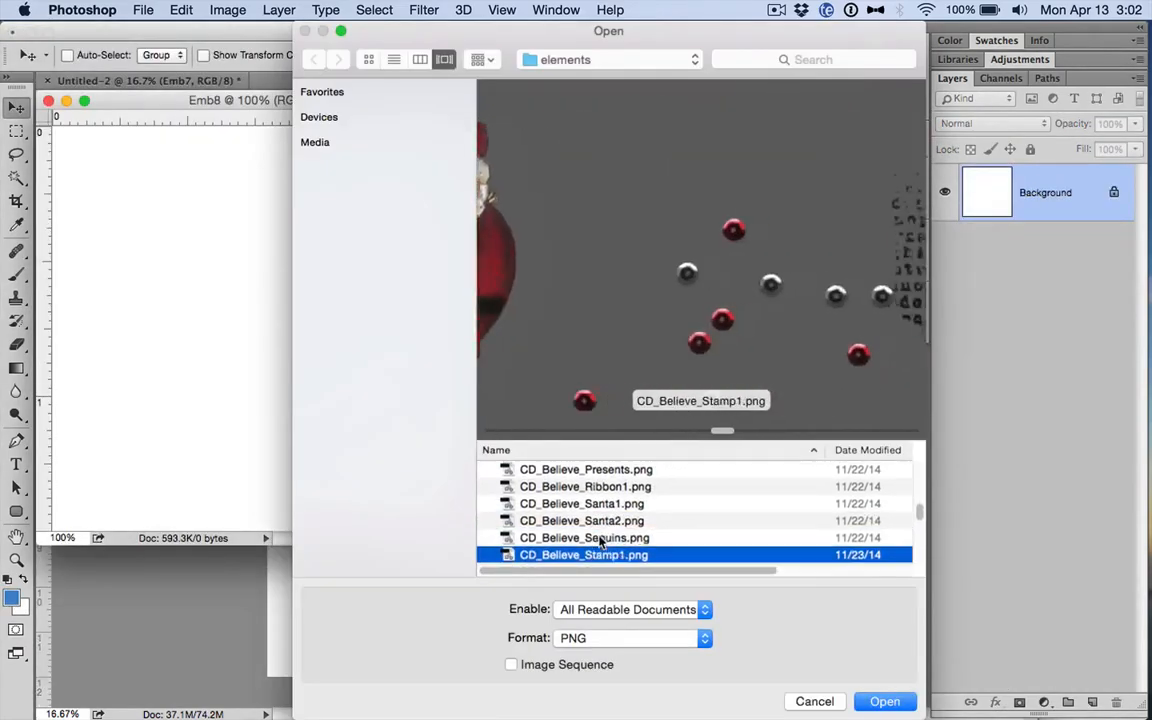
pyautogui.click(602, 540)
pyautogui.moveTo(509, 42); pyautogui.dragTo(610, 42)
pyautogui.click(992, 703)
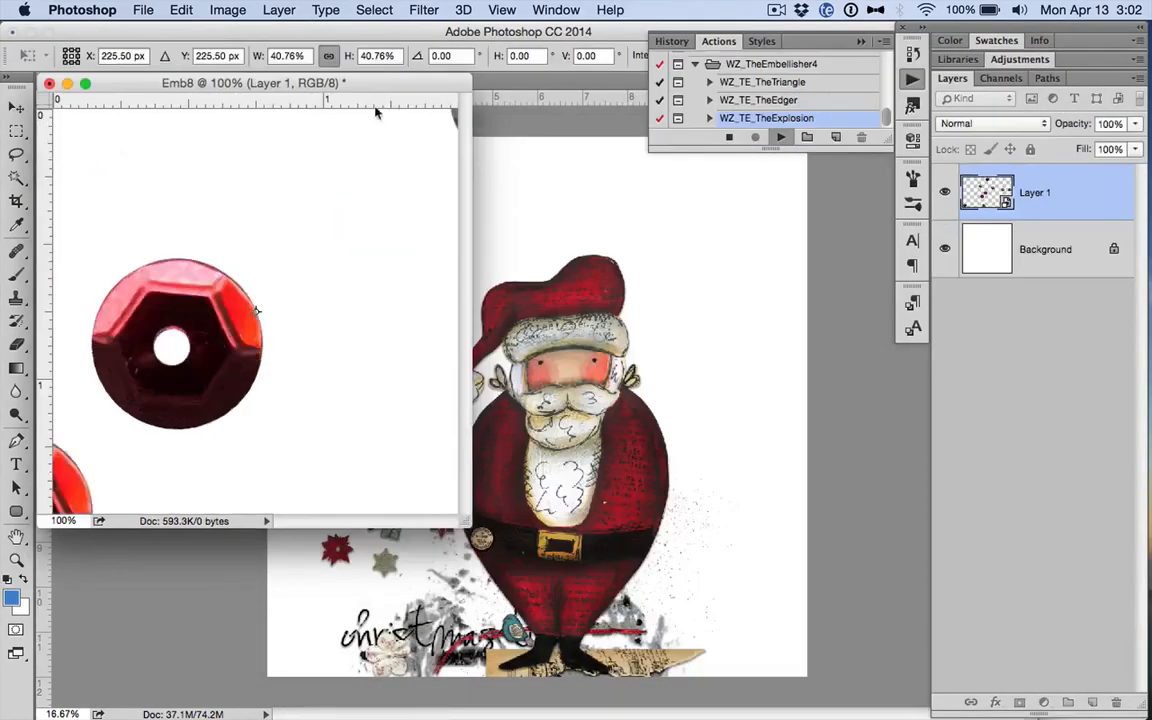
pyautogui.press('Return')
# Step: Browse forward through the elements, including CD_Believe_String1.png, for a suitable Emb9 element
pyautogui.scroll(-8, 740, 489)
pyautogui.click(709, 528)
pyautogui.press('Down')
pyautogui.press('Down')
pyautogui.press('Down')
pyautogui.press('Down')
pyautogui.press('Down')
pyautogui.press('Down')
pyautogui.press('Down')
pyautogui.press('Down')
pyautogui.press('Down')
pyautogui.press('Down')
pyautogui.press('Down')
pyautogui.press('Down')
pyautogui.press('Down')
pyautogui.press('Down')
pyautogui.press('Down')
pyautogui.press('Down')
pyautogui.press('Down')
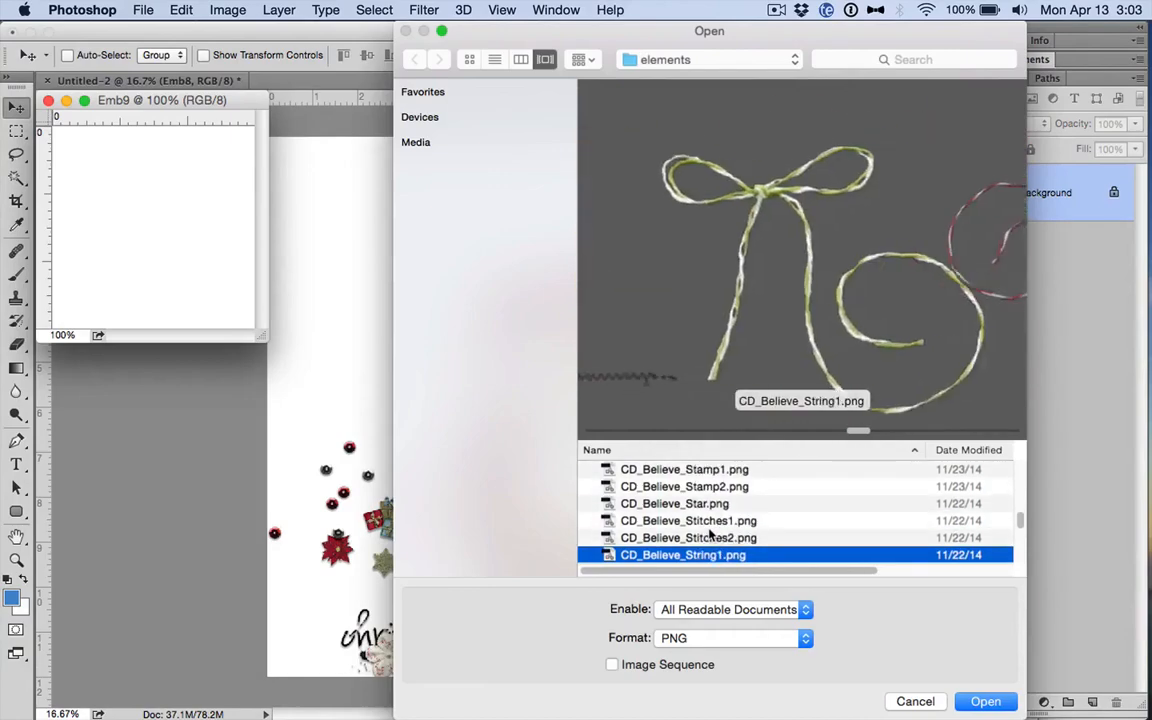
# Step: Place CD_Believe_CraftFlower1.png as the Emb9 element and scale it proportionally to 30%
pyautogui.scroll(10, 698, 541)
pyautogui.click(697, 541)
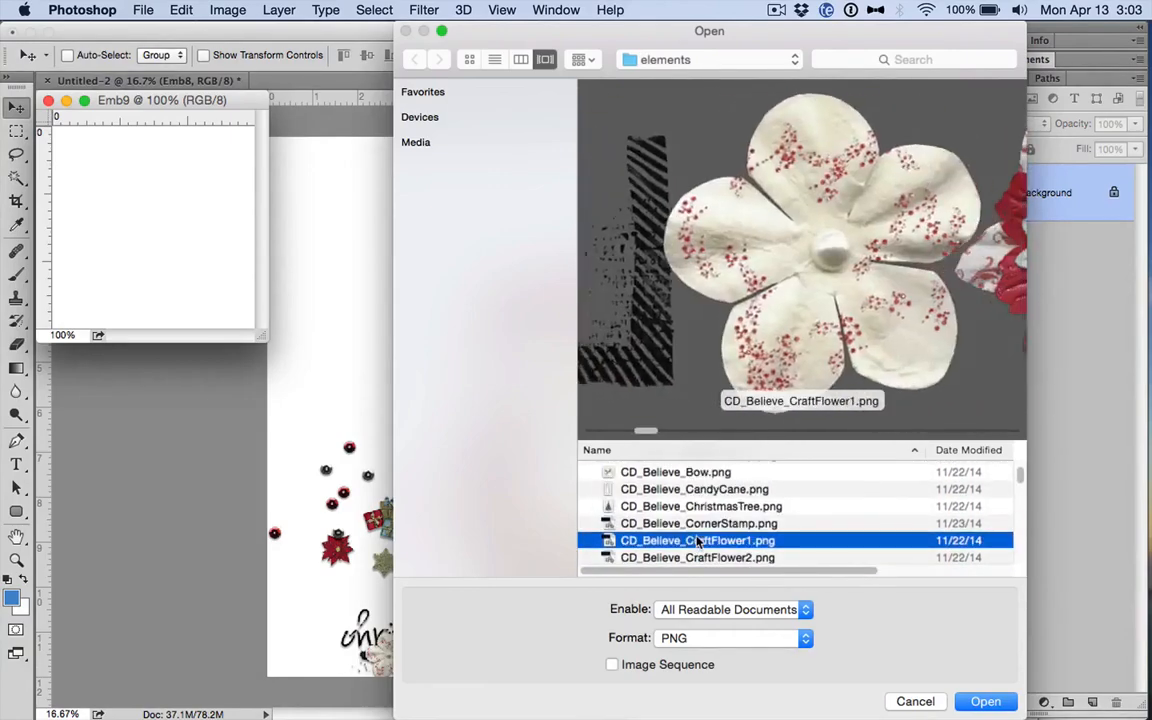
pyautogui.press('Return')
pyautogui.click(260, 56)
pyautogui.write('30')
pyautogui.press('Return')
pyautogui.press('Return')
# Step: Place CD_Believe_CraftFlower3.png as the Emb10 element
pyautogui.scroll(-4, 645, 497)
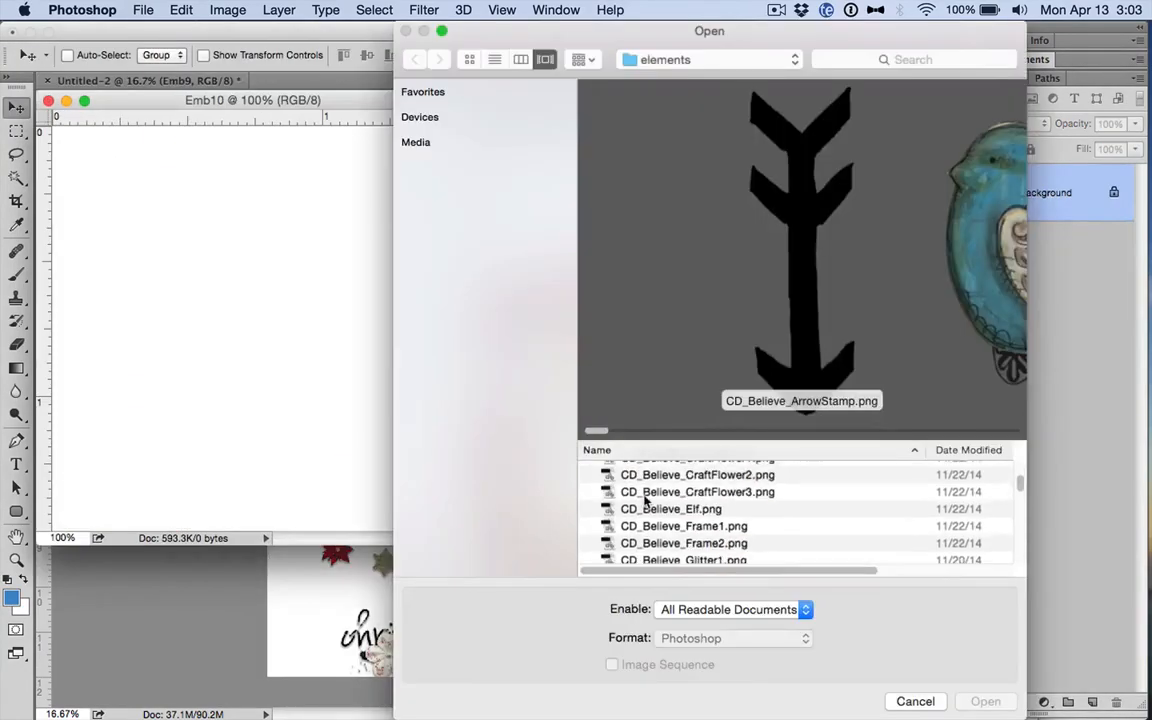
pyautogui.click(645, 494)
pyautogui.scroll(5, 645, 497)
pyautogui.press('Return')
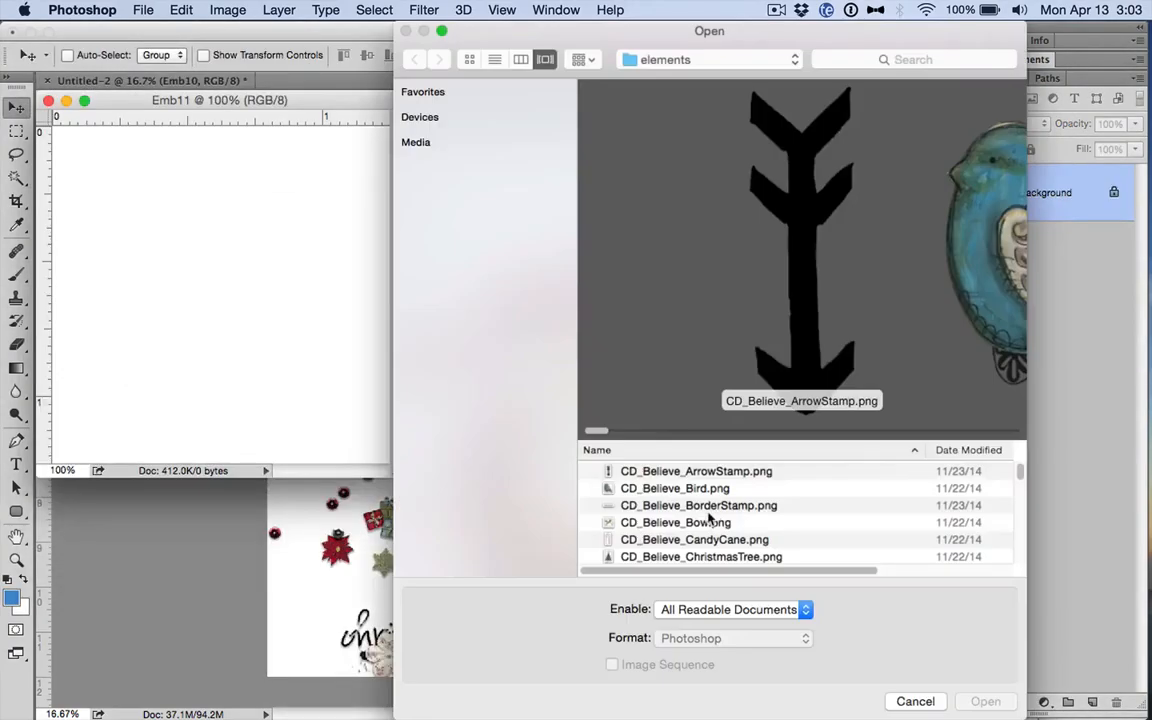
# Step: Place CD_Believe_Bow.png as the Emb11 element and scale it proportionally to 20%
pyautogui.click(488, 522)
pyautogui.press('Return')
pyautogui.click(260, 56)
pyautogui.write('30')
pyautogui.press('BackSpace')
pyautogui.press('BackSpace')
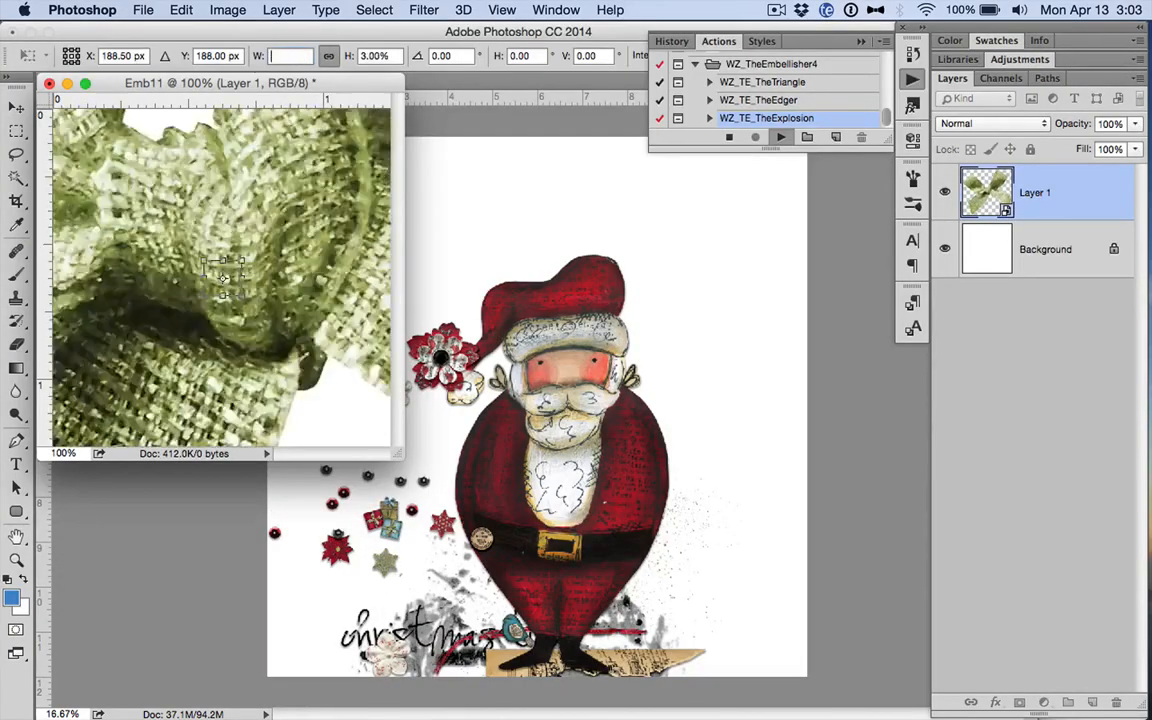
pyautogui.write('20')
pyautogui.press('Return')
pyautogui.press('Return')
# Step: Place CD_Believe_CraftFlower2.png as the Emb12 element and scale it proportionally to 20%
pyautogui.scroll(-3, 700, 530)
pyautogui.click(685, 520)
pyautogui.press('Down')
pyautogui.press('Down')
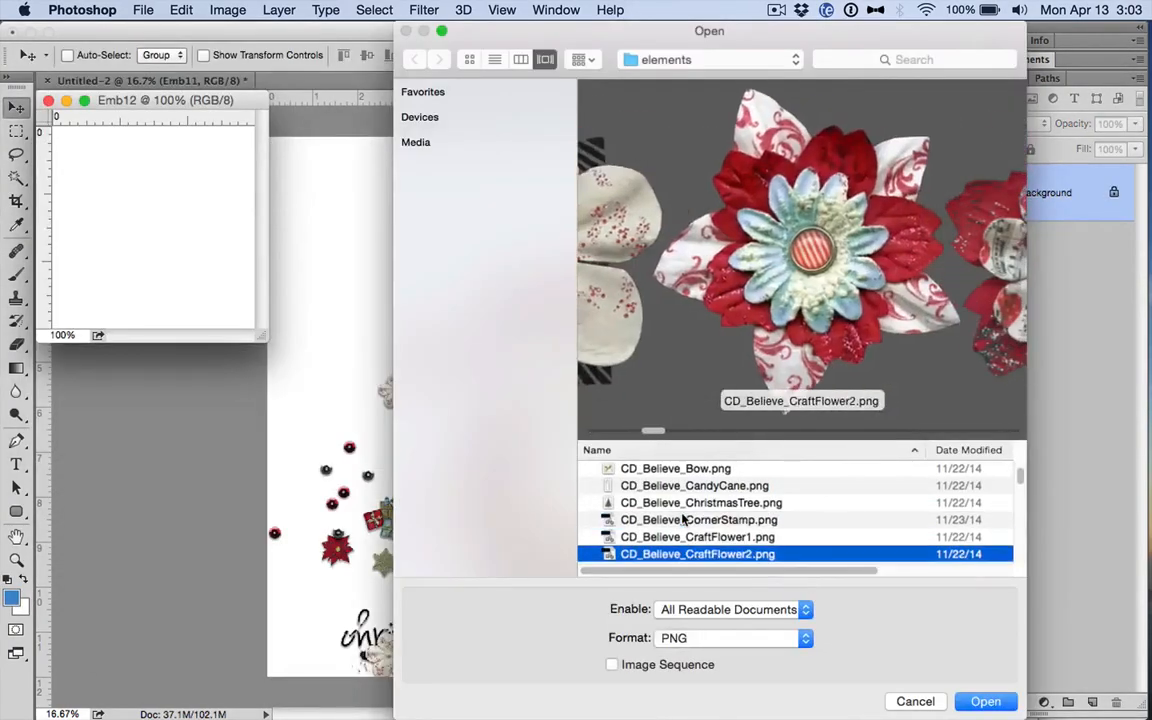
pyautogui.press('Return')
pyautogui.click(260, 56)
pyautogui.write('20')
pyautogui.press('Return')
pyautogui.press('Return')
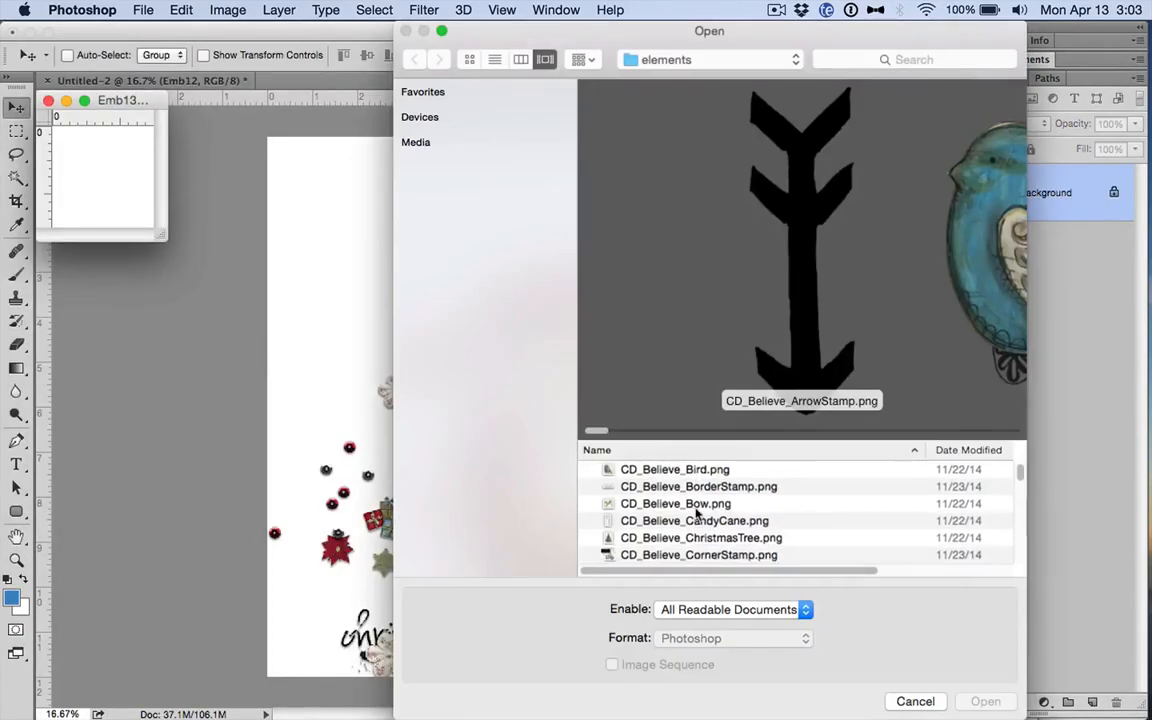
# Step: Place CD_Believe_GlitterSnowflake2.png as the Emb13 element and scale it proportionally to 5%
pyautogui.click(697, 510)
pyautogui.scroll(-5, 697, 512)
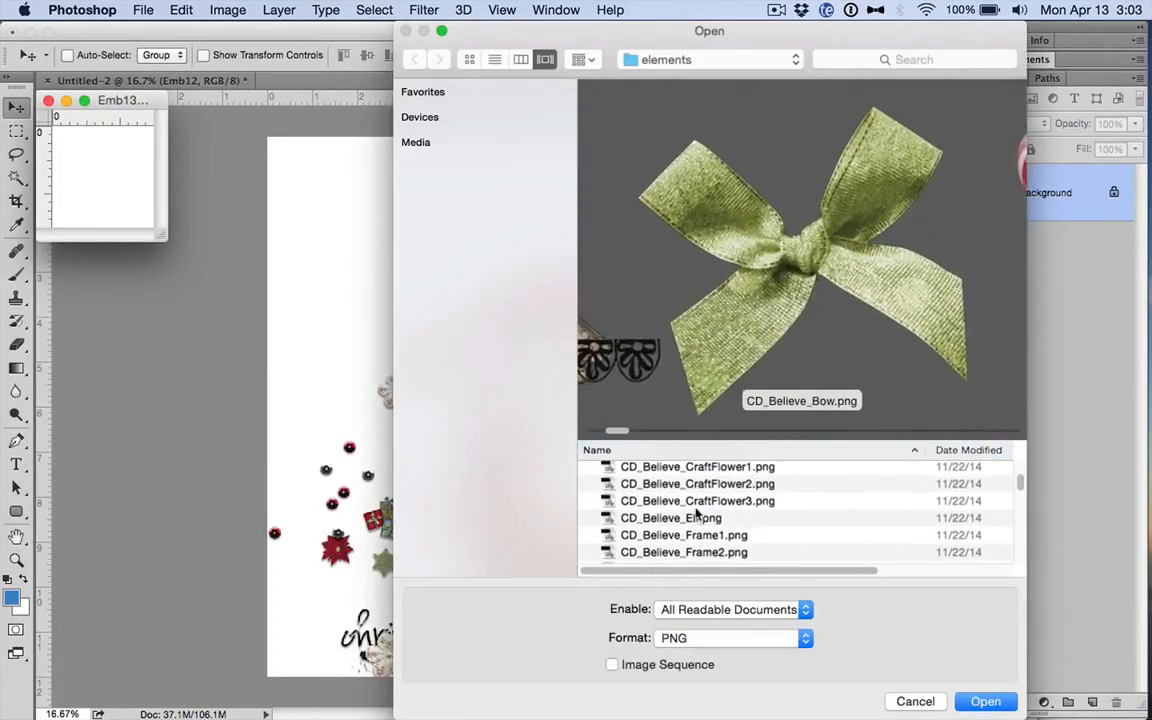
pyautogui.click(697, 513)
pyautogui.scroll(-5, 697, 513)
pyautogui.click(700, 511)
pyautogui.press('Up')
pyautogui.press('Return')
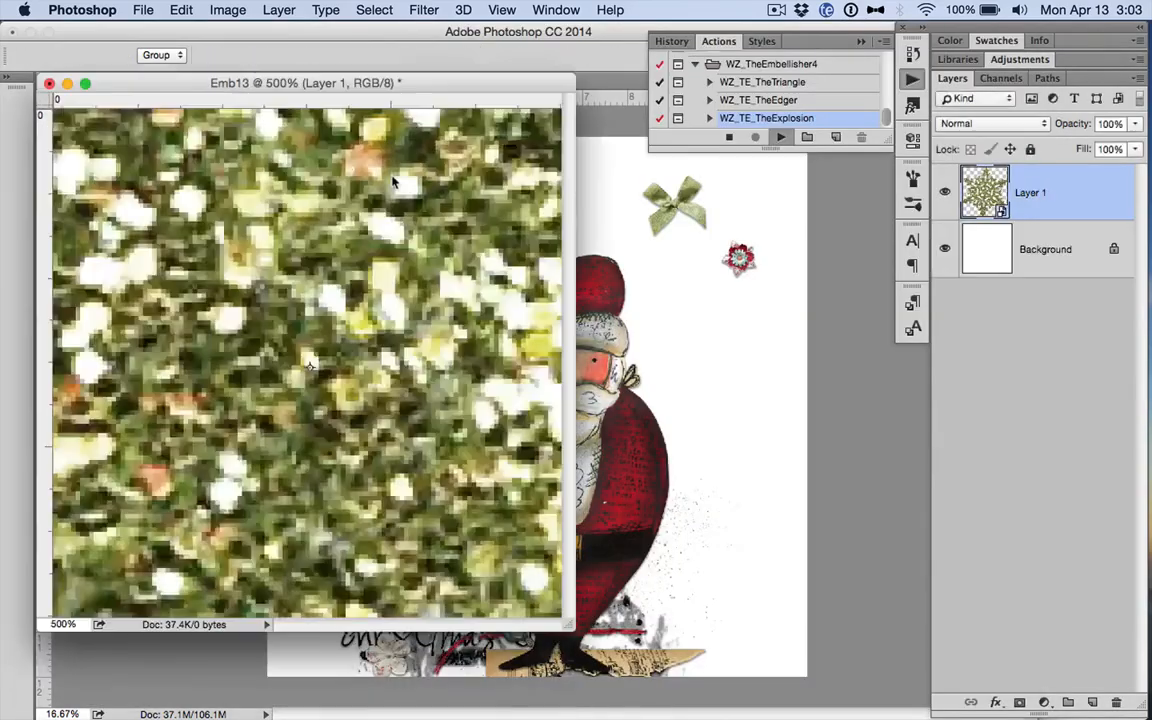
pyautogui.click(260, 56)
pyautogui.write('5')
pyautogui.press('Return')
pyautogui.press('Return')
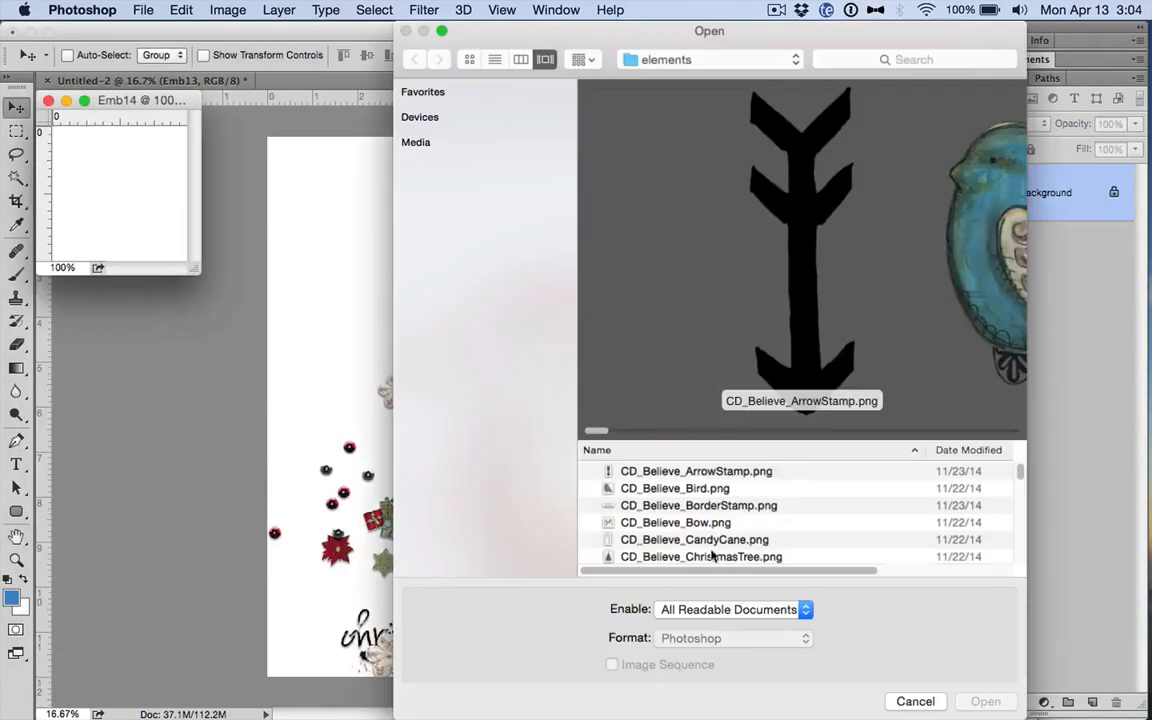
# Step: Place CD_Believe_Ornament2.png as the Emb14 element
pyautogui.scroll(-5, 709, 550)
pyautogui.click(701, 540)
pyautogui.press('Down')
pyautogui.press('Down')
pyautogui.press('Down')
pyautogui.press('Down')
pyautogui.press('Down')
pyautogui.press('Down')
pyautogui.press('Down')
pyautogui.press('Down')
pyautogui.press('Down')
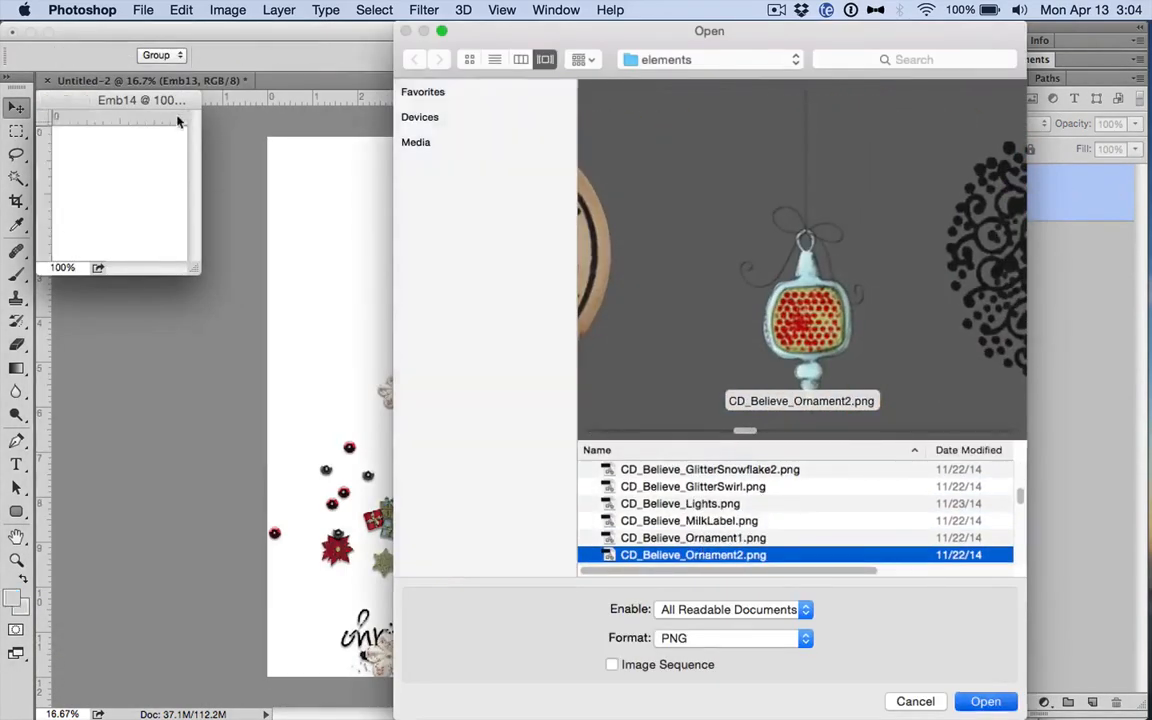
pyautogui.press('Return')
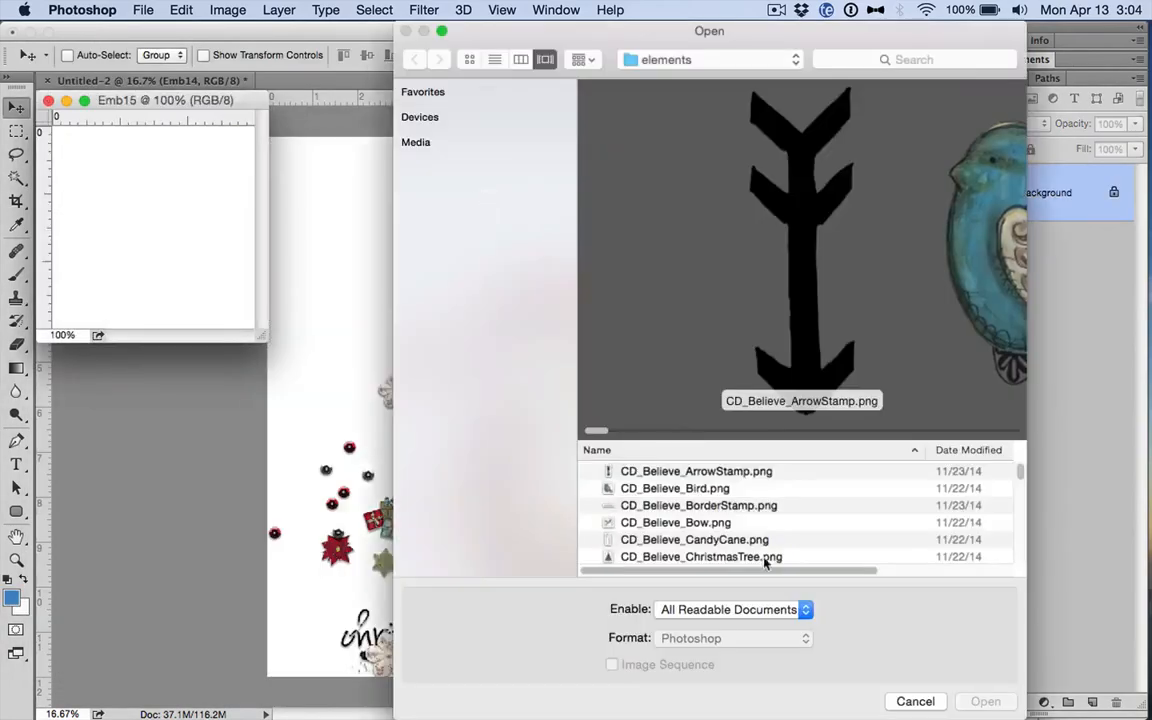
# Step: Place CD_Believe_Tag.png as the Emb15 element
pyautogui.scroll(-10, 712, 546)
pyautogui.click(710, 480)
pyautogui.press('Return')
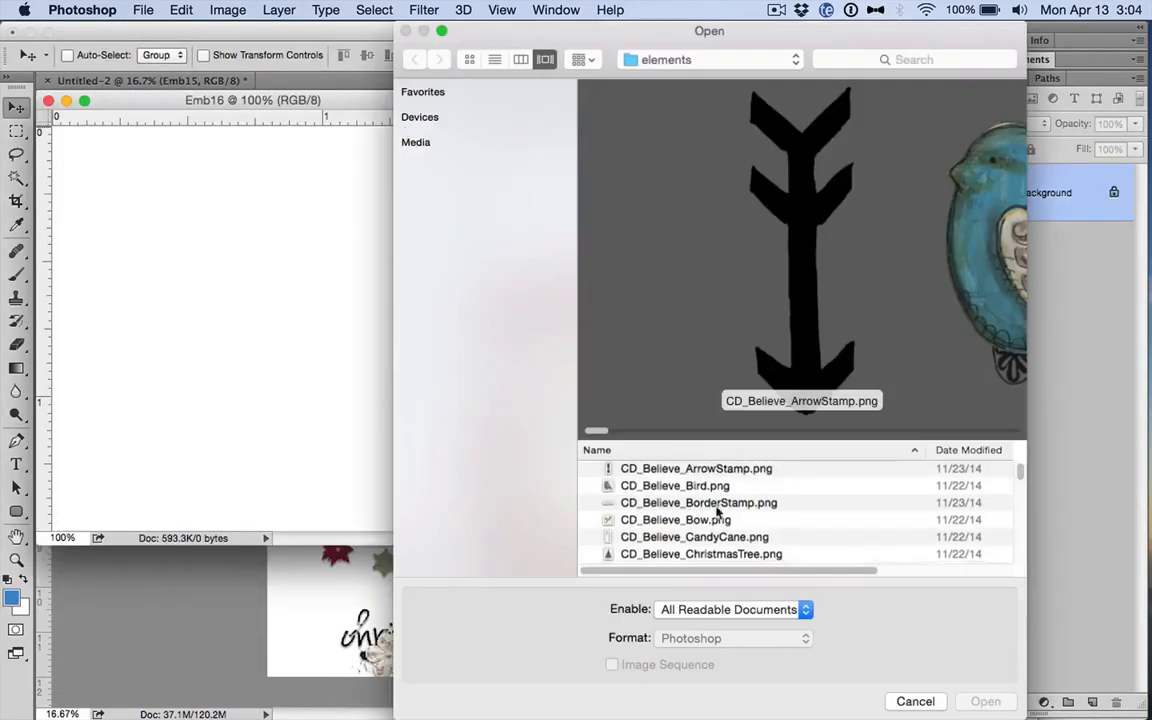
# Step: Place CD_Believe_CandyCane.png as the Emb16 element
pyautogui.scroll(-2, 716, 512)
pyautogui.click(694, 476)
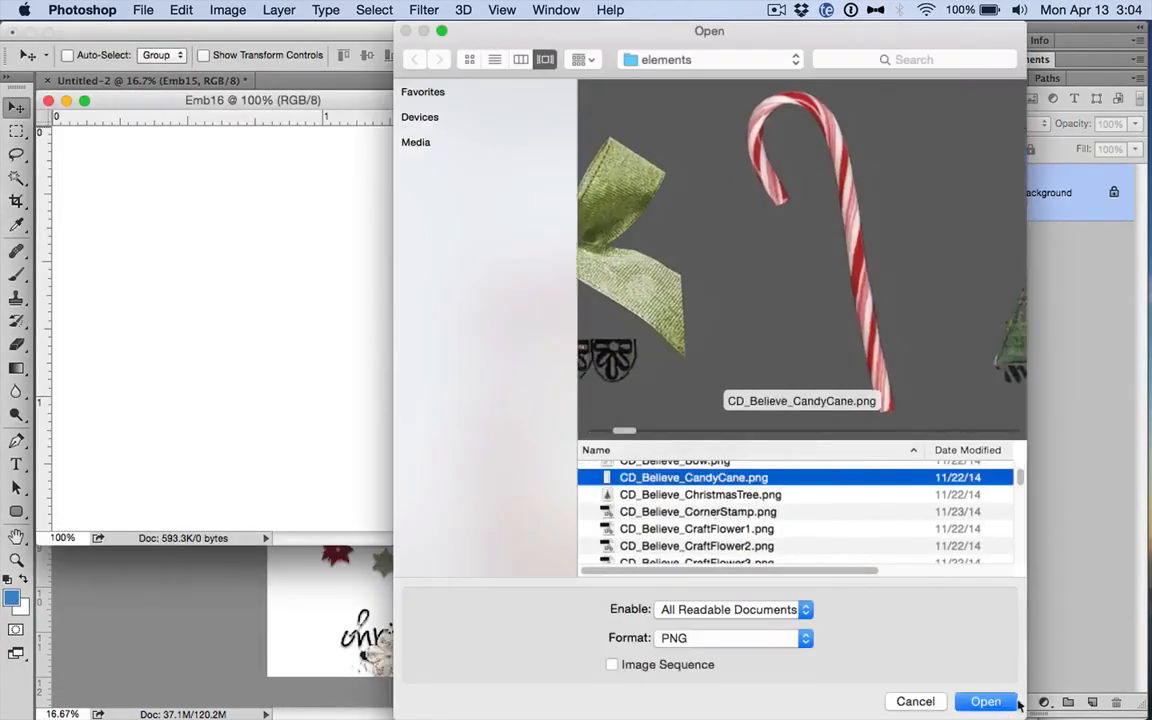
pyautogui.press('Return')
# Step: Place CD_Believe_Poinsettia.png as the Emb17 element and scale it proportionally to about 14%, filling the slot
pyautogui.click(697, 522)
pyautogui.scroll(-5, 697, 522)
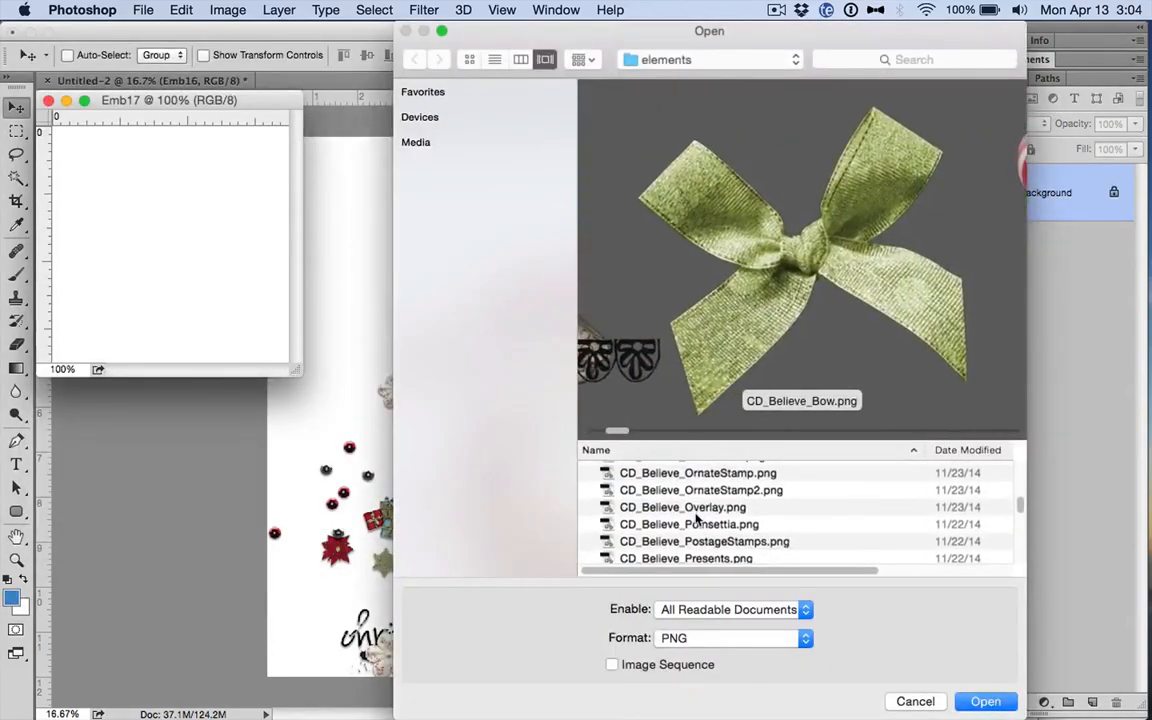
pyautogui.click(694, 537)
pyautogui.press('Return')
pyautogui.moveTo(451, 187); pyautogui.dragTo(524, 116)
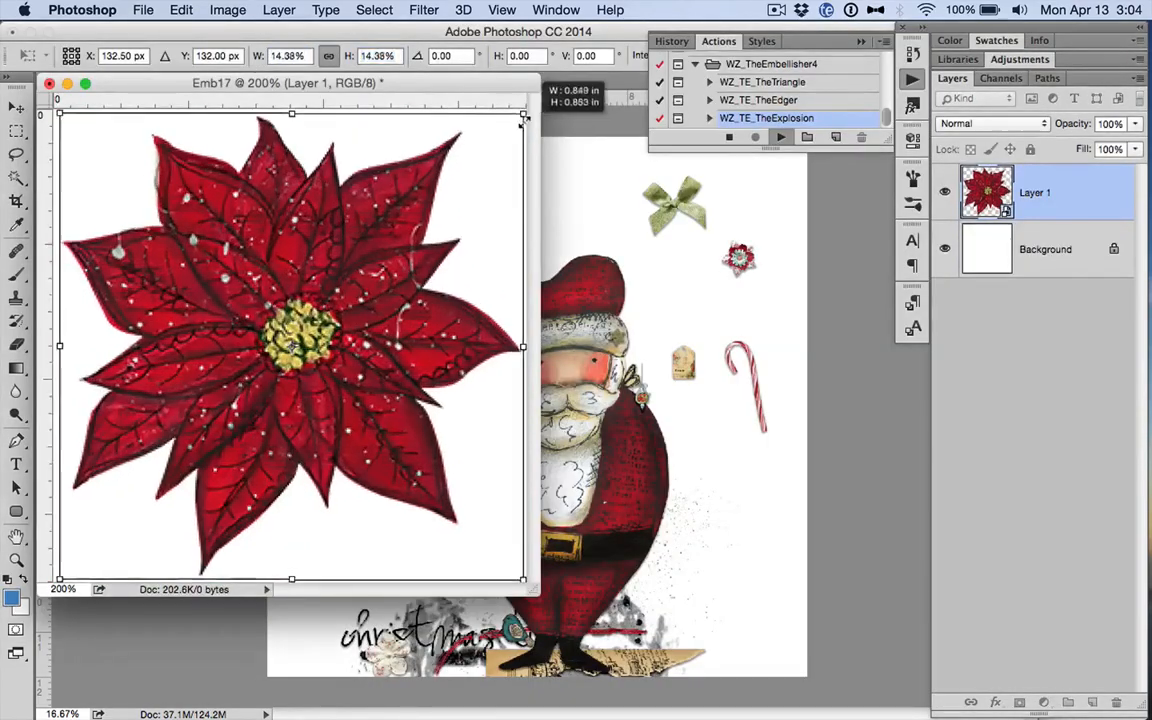
pyautogui.press('Return')
# Step: Place CD_Believe_GlitterSnowflake1.png as the Emb18 element and scale it proportionally to about 12%
pyautogui.scroll(-4, 694, 539)
pyautogui.click(696, 541)
pyautogui.press('Down')
pyautogui.press('Down')
pyautogui.press('Down')
pyautogui.press('Down')
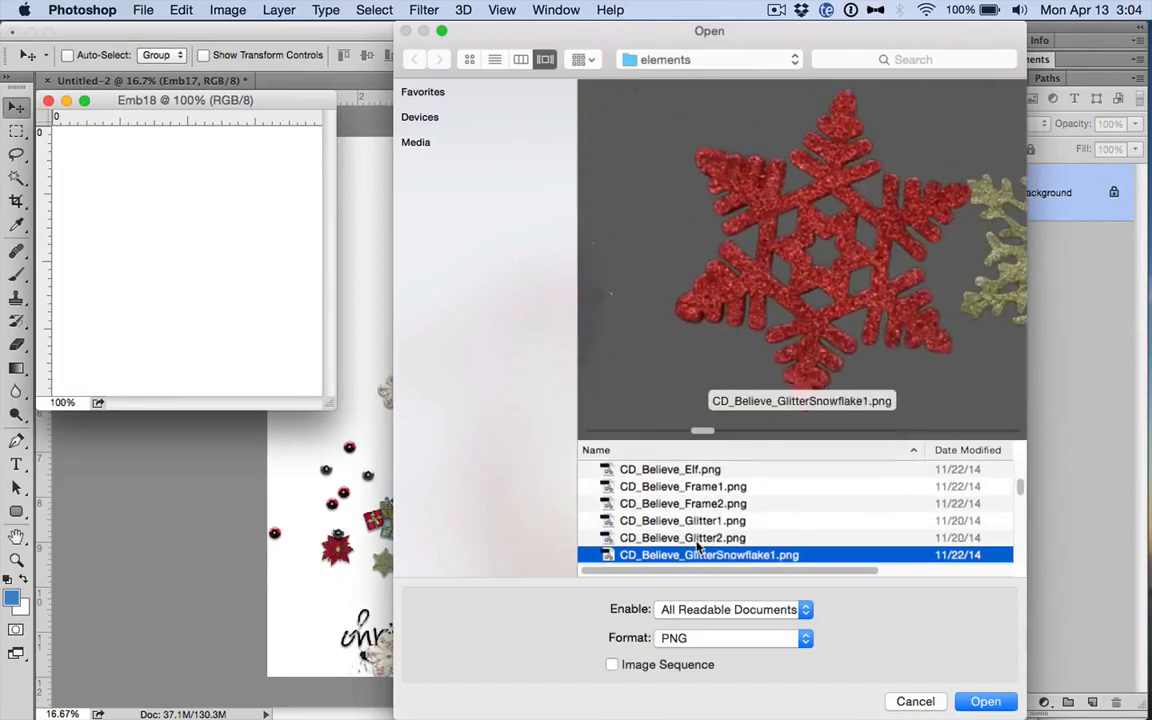
pyautogui.press('Return')
pyautogui.moveTo(424, 271); pyautogui.dragTo(590, 133)
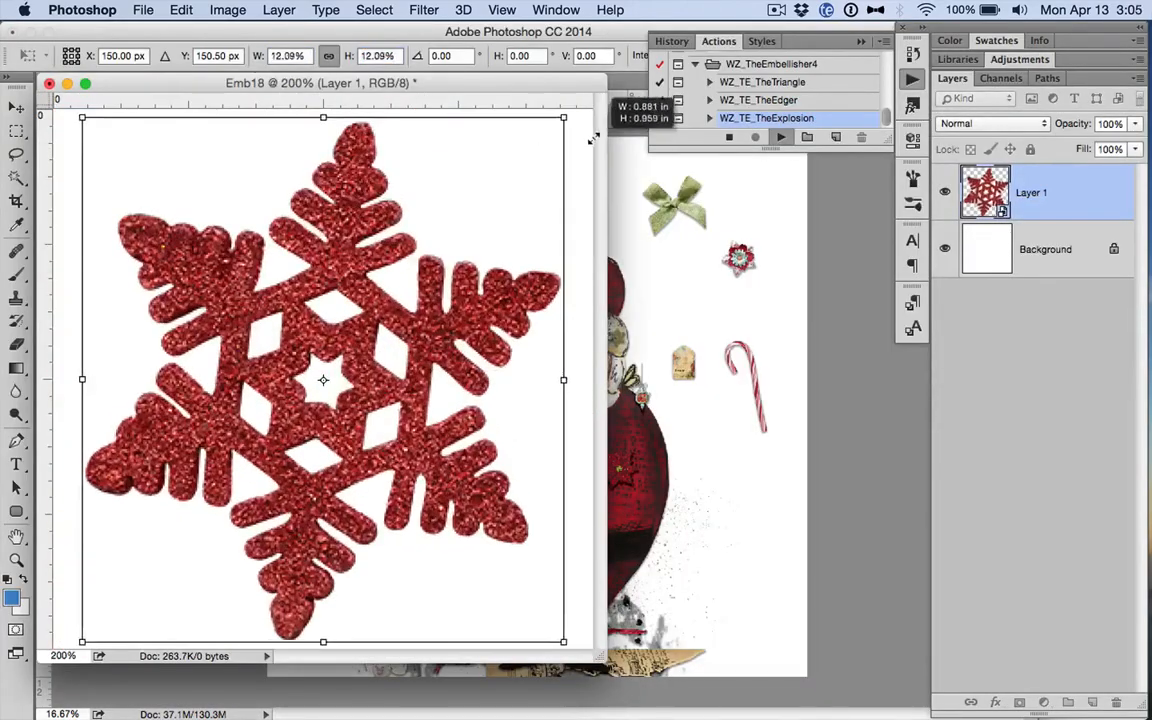
pyautogui.press('Return')
# Step: Place CD_Believe_CraftFlower2.png as the Emb19 element and scale it proportionally to 30%
pyautogui.click(683, 505)
pyautogui.press('Down')
pyautogui.press('Down')
pyautogui.press('Down')
pyautogui.press('Down')
pyautogui.press('Down')
pyautogui.press('Down')
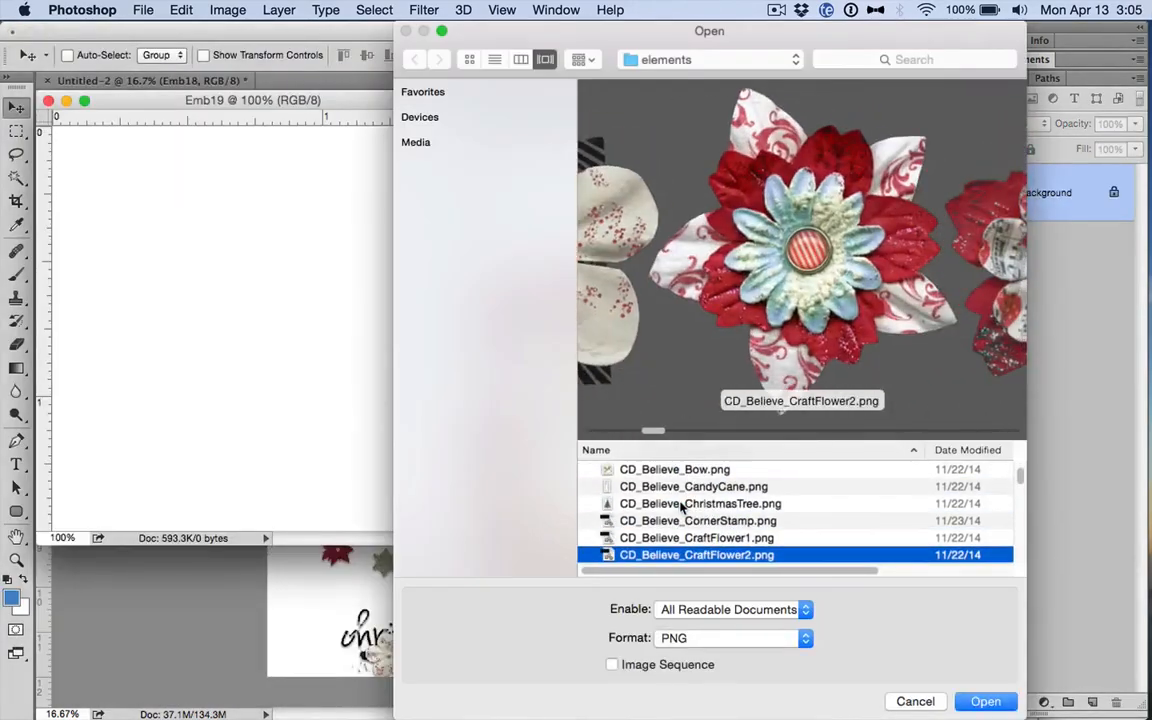
pyautogui.press('Return')
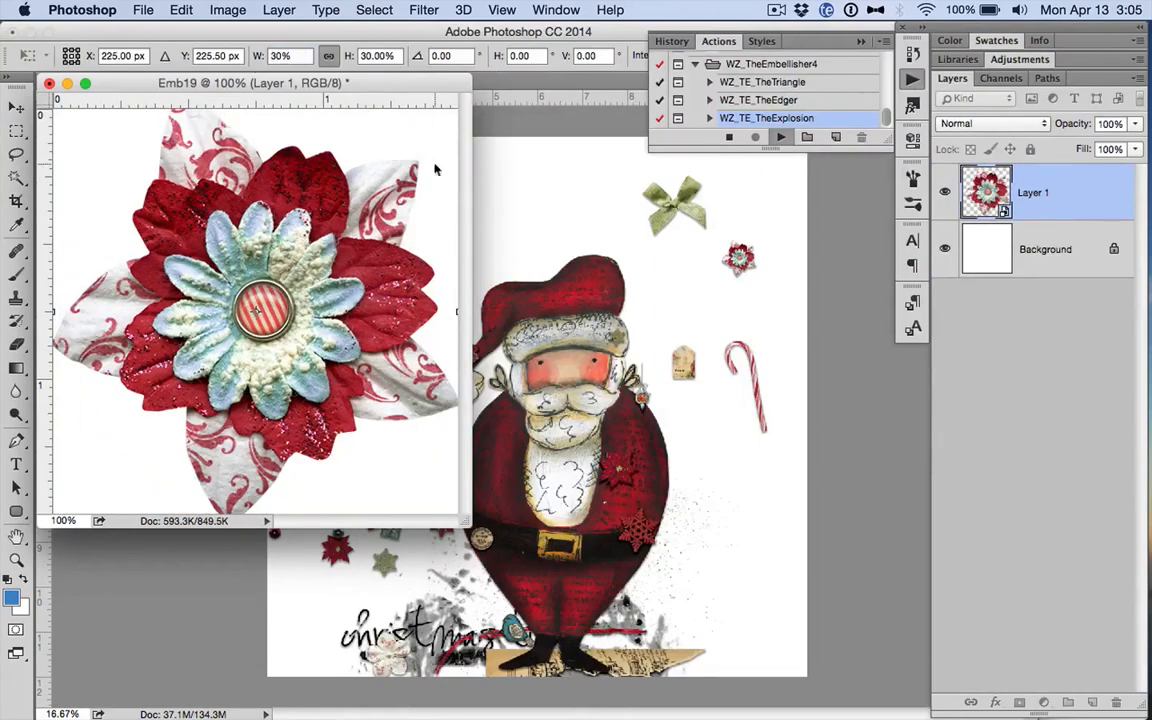
pyautogui.press('Return')
# Step: Place CD_Believe_Elf.png as the Emb20 element and scale it proportionally to 10%
pyautogui.scroll(-5, 689, 501)
pyautogui.click(691, 529)
pyautogui.click(691, 515)
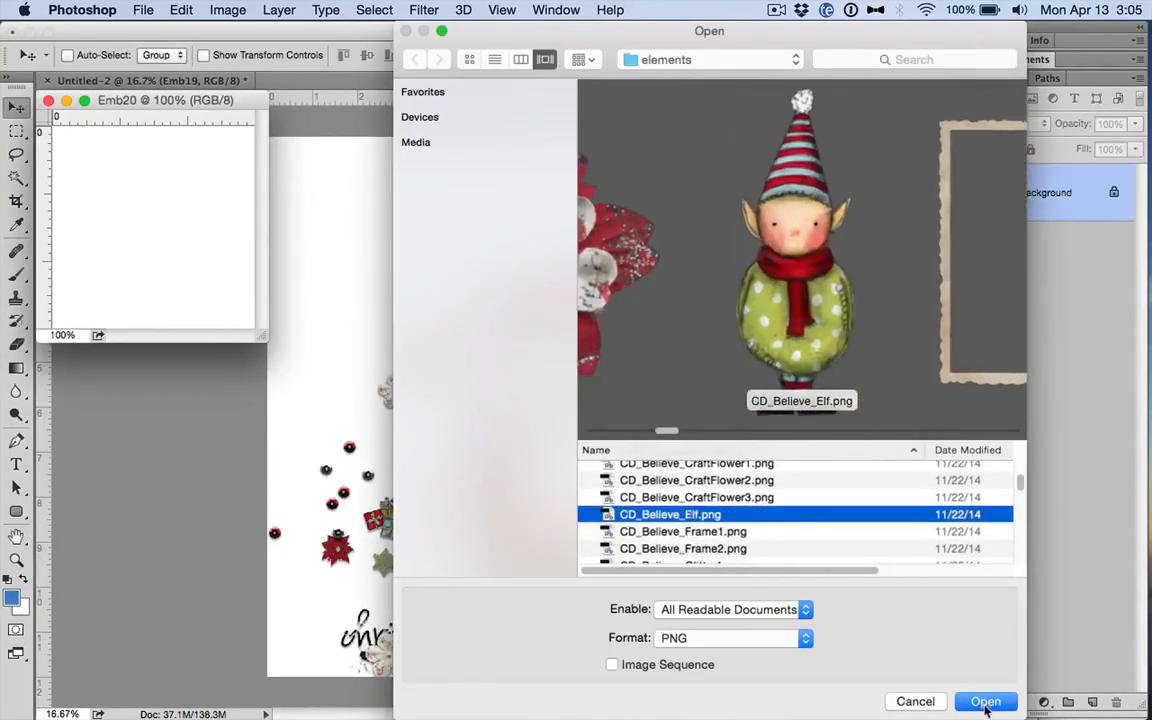
pyautogui.click(985, 702)
pyautogui.write('10')
pyautogui.press('Tab')
pyautogui.press('Return')
pyautogui.press('Return')
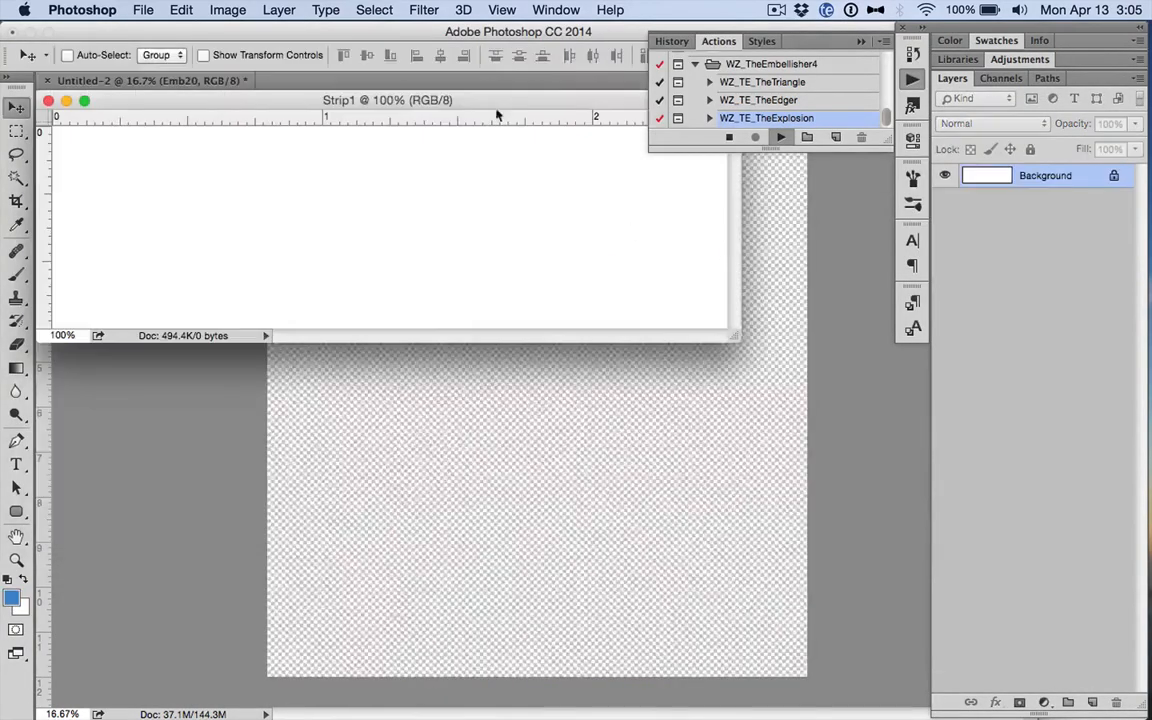
# Step: Place the "i believe" word art WA1.png as the Strip1 element and scale it proportionally to 10%
pyautogui.scroll(-10, 651, 518)
pyautogui.scroll(4, 651, 518)
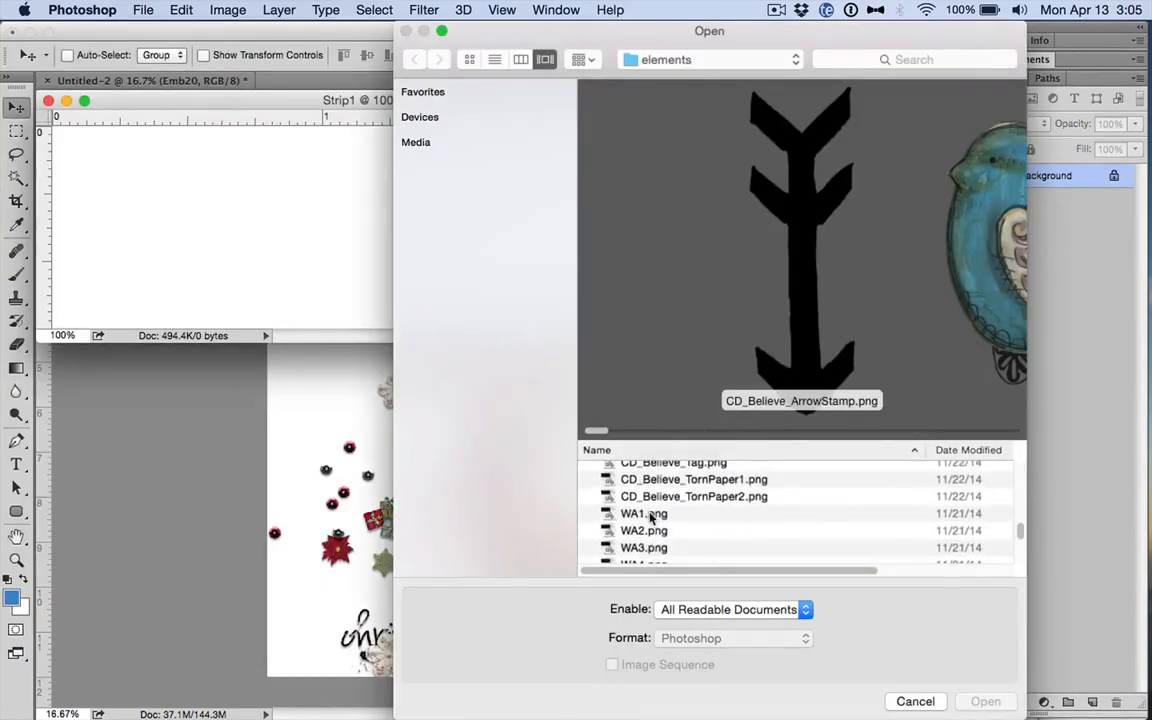
pyautogui.doubleClick(650, 514)
pyautogui.write('10')
pyautogui.press('Tab')
pyautogui.press('Return')
pyautogui.press('Return')
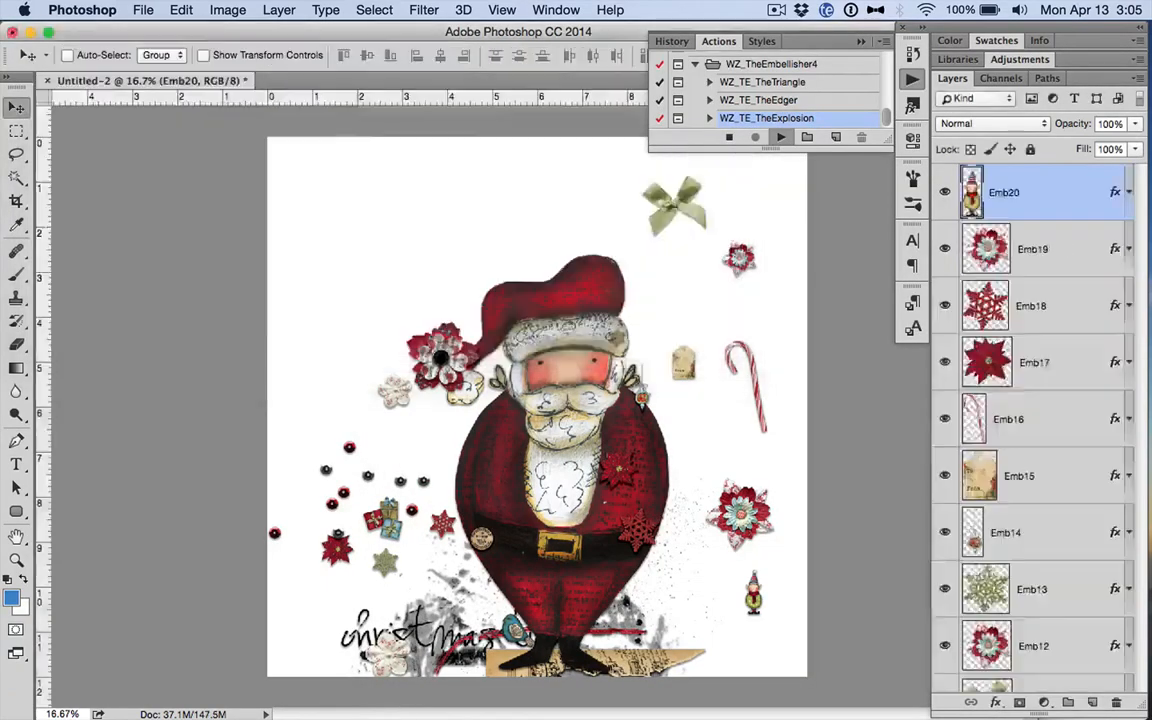
# Step: Place the "XMAS" word art WA11.png as the Strip2 element
pyautogui.scroll(-10, 676, 518)
pyautogui.click(679, 511)
pyautogui.press('Up')
pyautogui.press('Up')
pyautogui.press('Up')
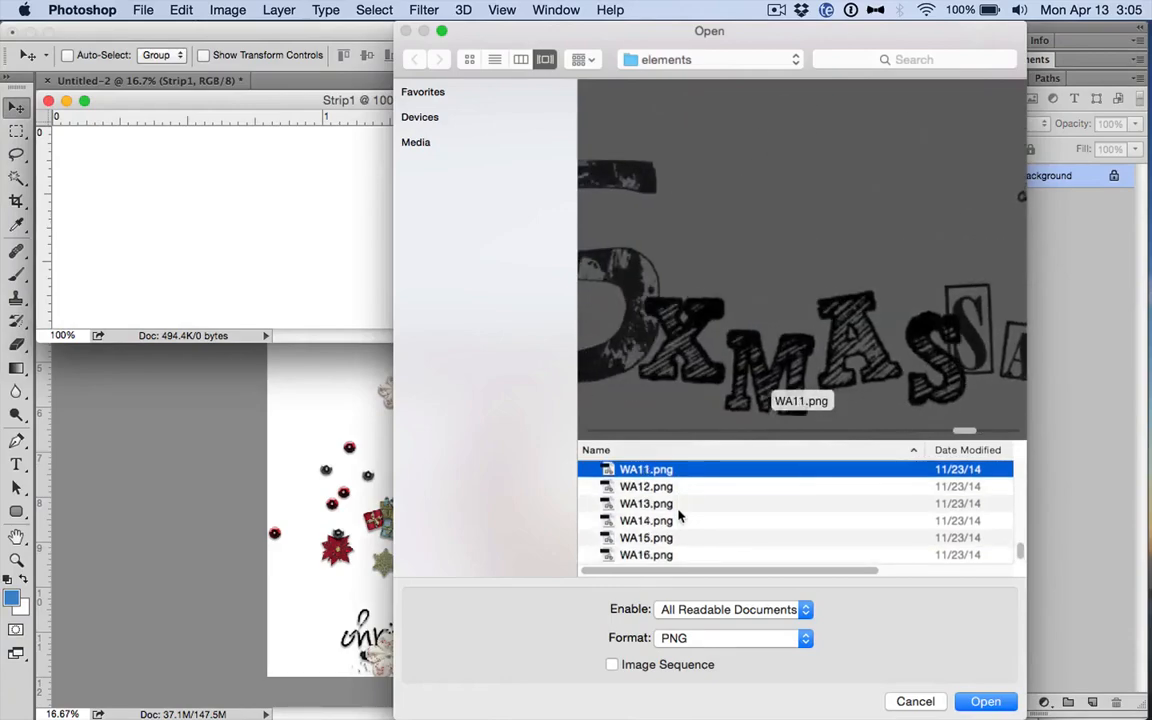
pyautogui.press('Return')
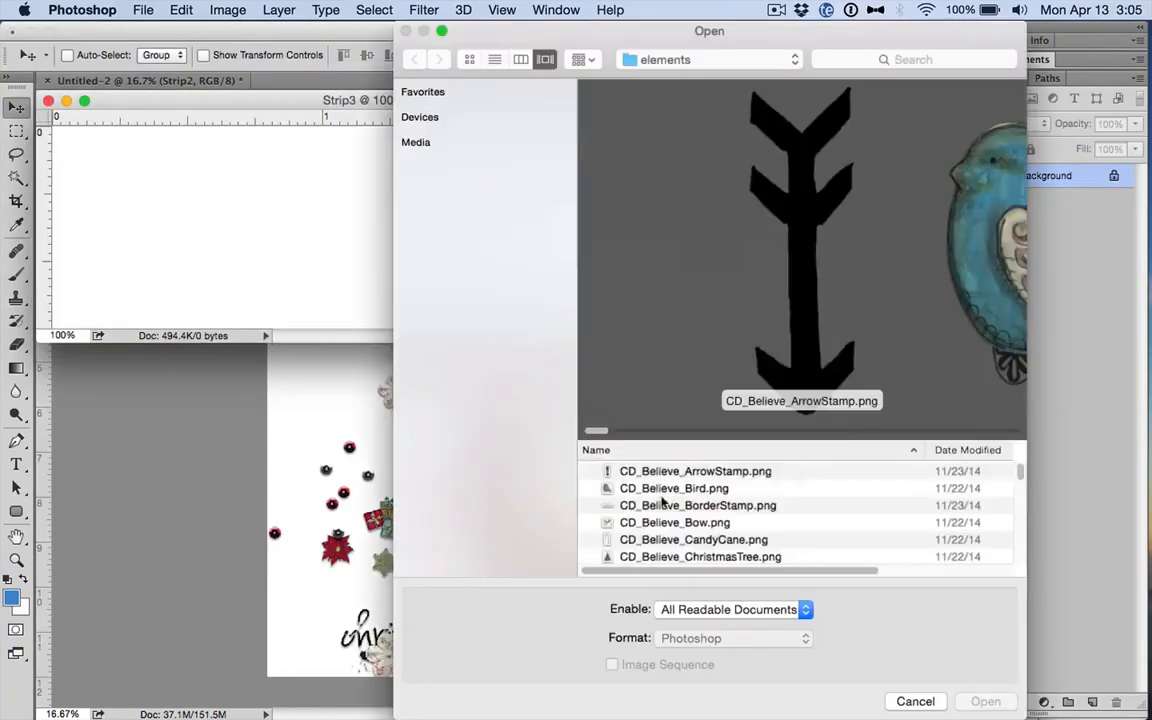
# Step: Place the "Santa" word art as the Strip3 element
pyautogui.scroll(-10, 661, 501)
pyautogui.click(681, 509)
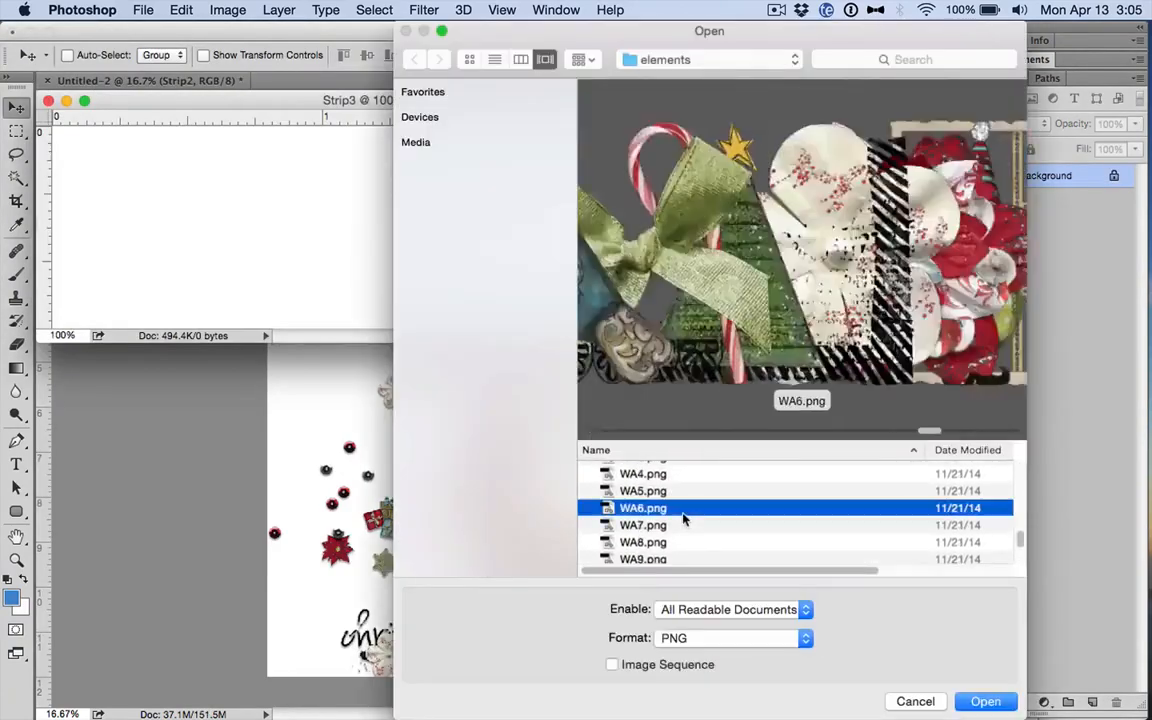
pyautogui.press('Down')
pyautogui.press('Down')
pyautogui.press('Down')
pyautogui.press('Down')
pyautogui.press('Return')
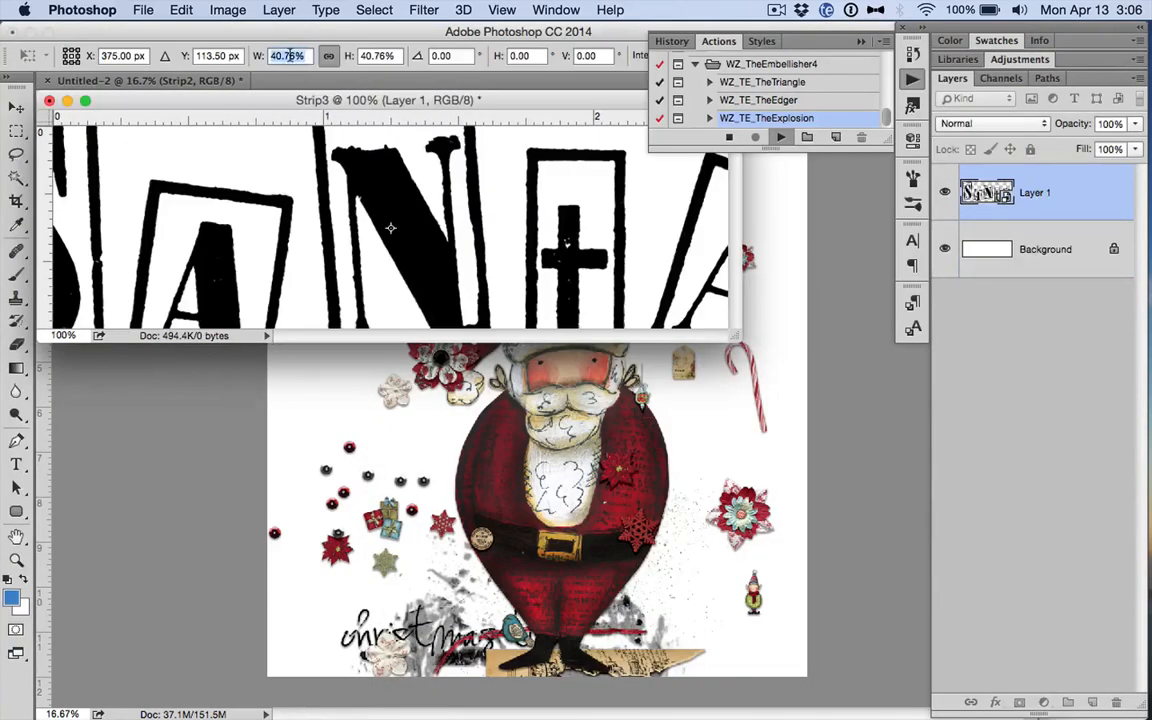
pyautogui.press('Return')
pyautogui.press('Return')
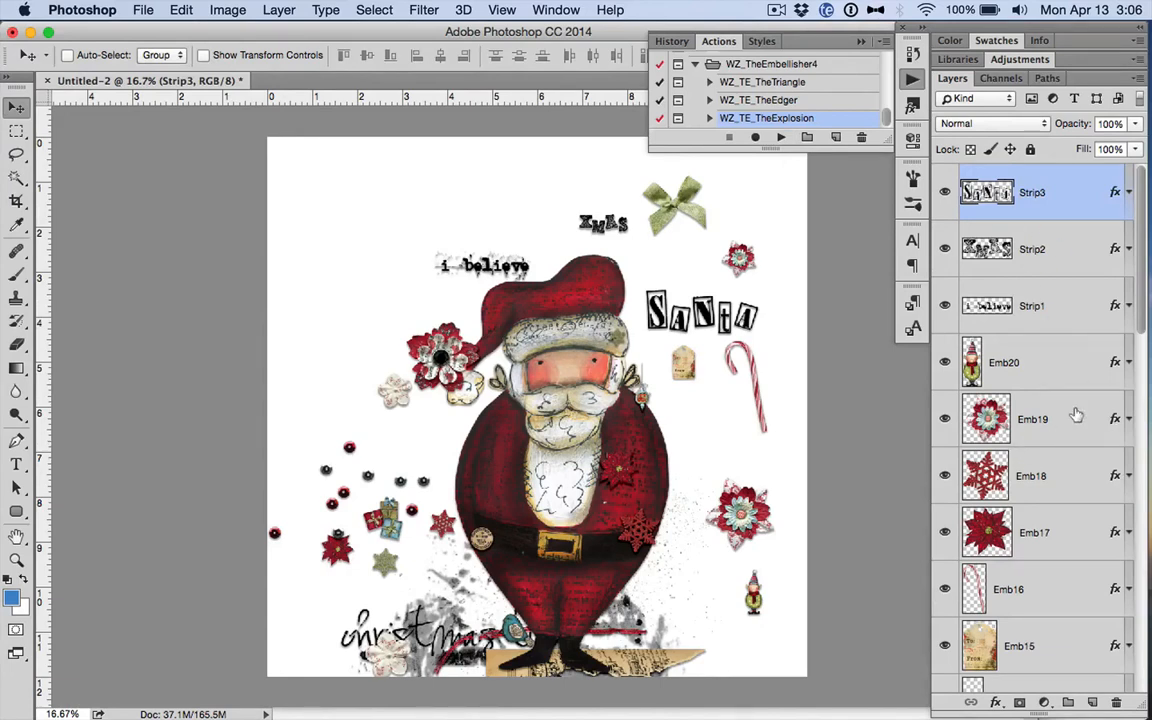
# Step: Move the Emb16 candy cane over the tag below the "Santa" word art, and send the Strip1, Strip2 and Strip3 layers to the back
pyautogui.click(1035, 598)
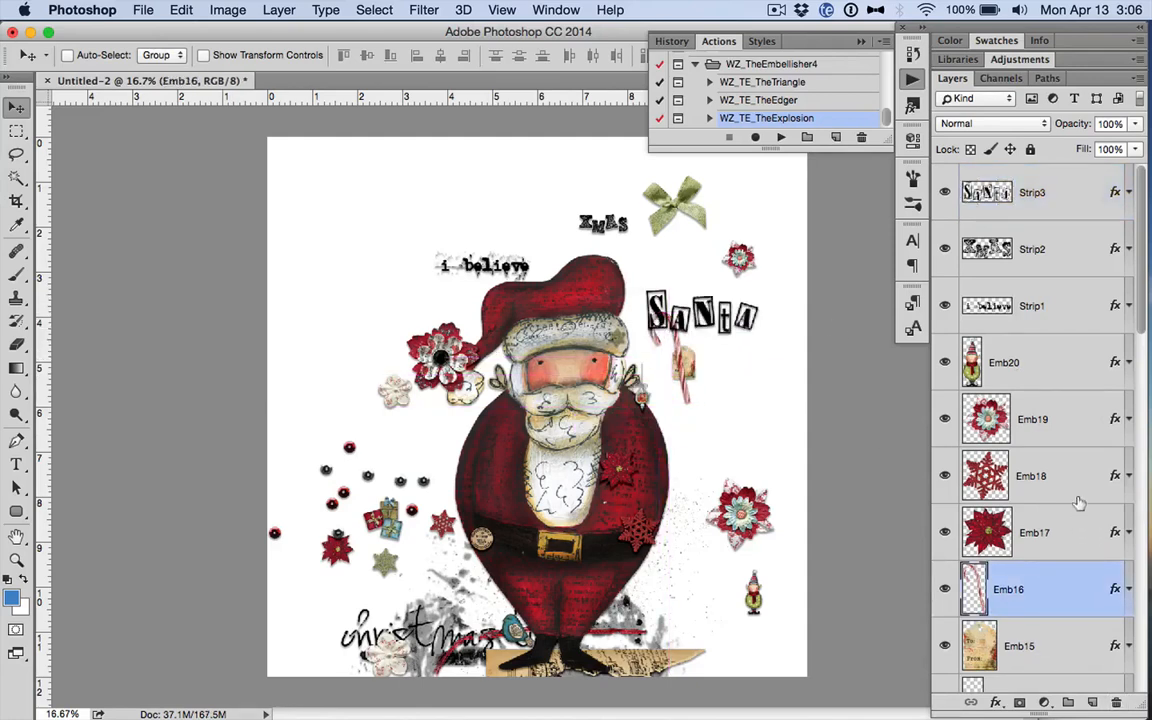
pyautogui.click(1055, 320)
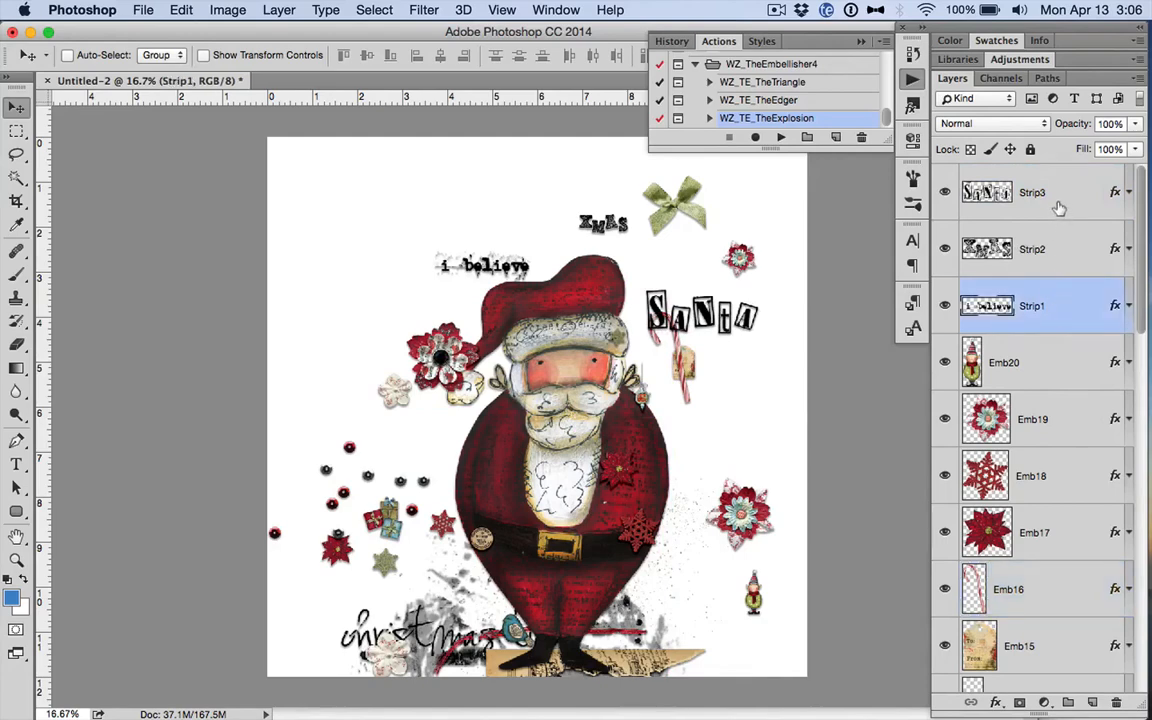
pyautogui.keyDown('shift'); pyautogui.click(1059, 208); pyautogui.keyUp('shift')
pyautogui.press('super+shift+bracketleft')
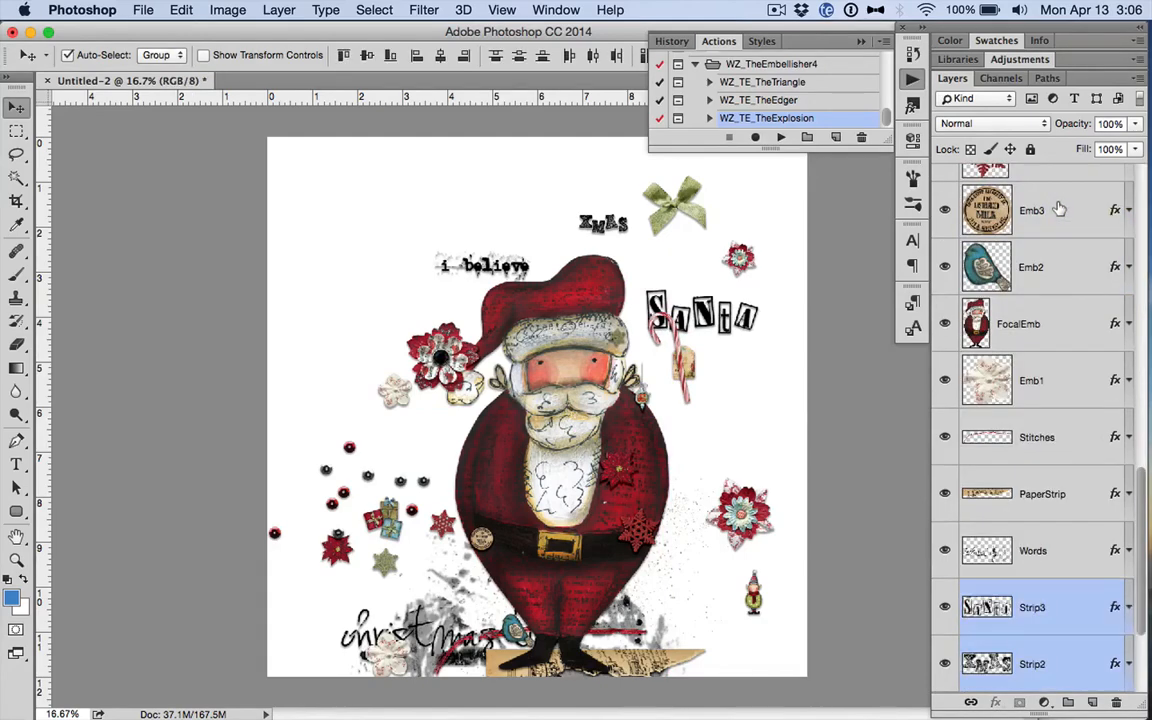
pyautogui.scroll(-3, 1085, 557)
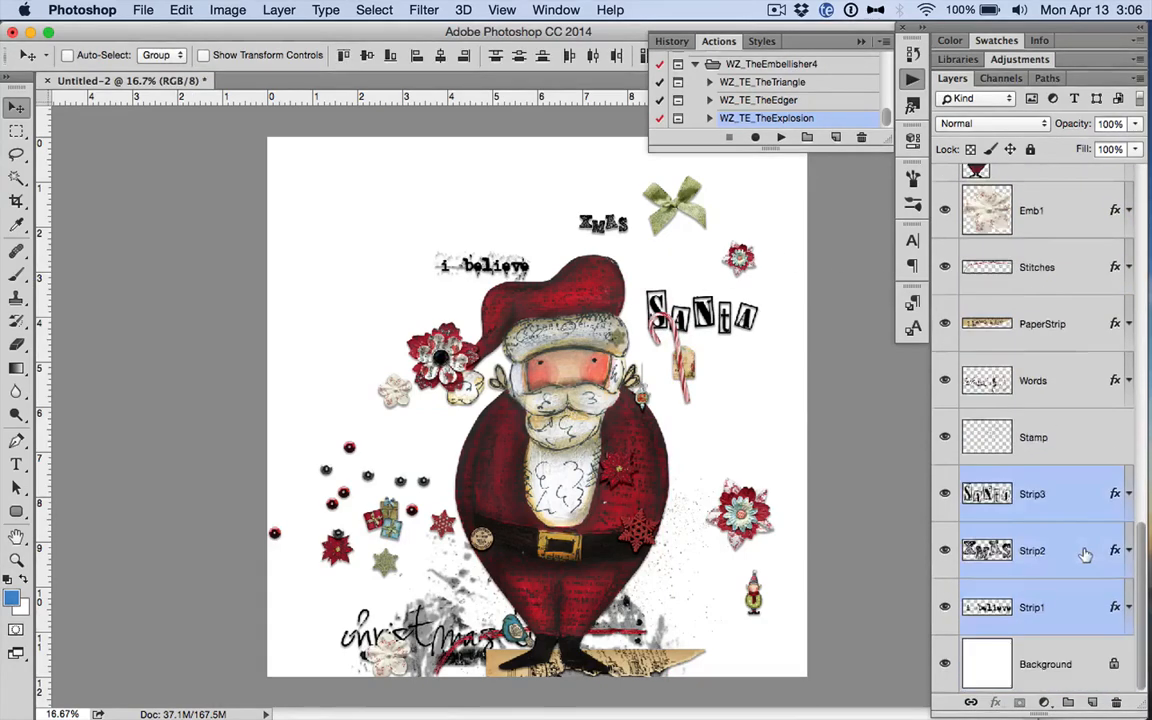
# Step: Move the Strip3 "Santa" word art slightly left and down so it tucks against the Santa's hat
pyautogui.click(1050, 505)
pyautogui.click(1054, 603)
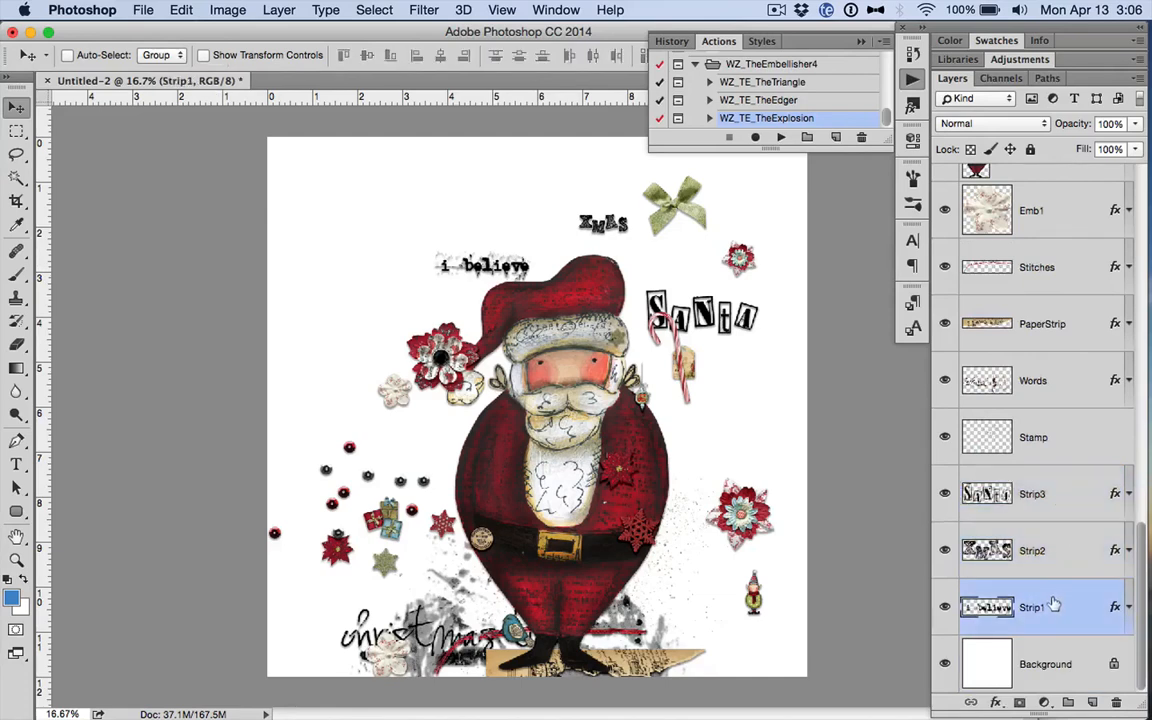
pyautogui.click(1030, 540)
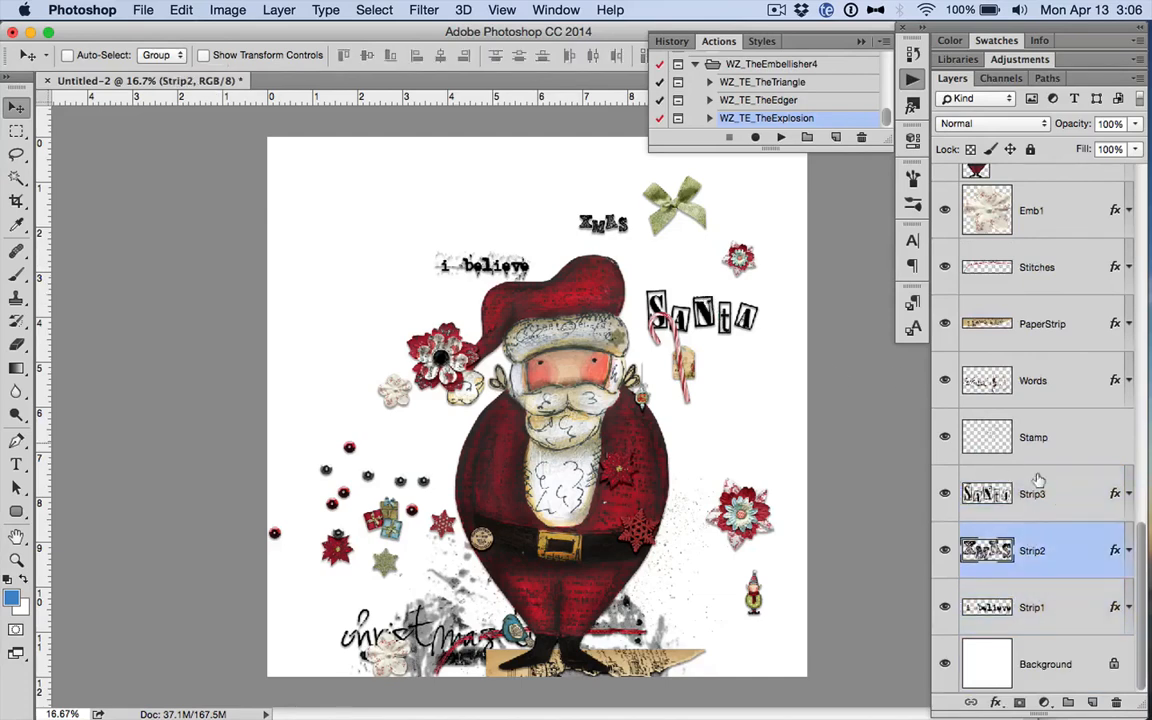
pyautogui.click(1054, 505)
pyautogui.moveTo(745, 377); pyautogui.dragTo(716, 315)
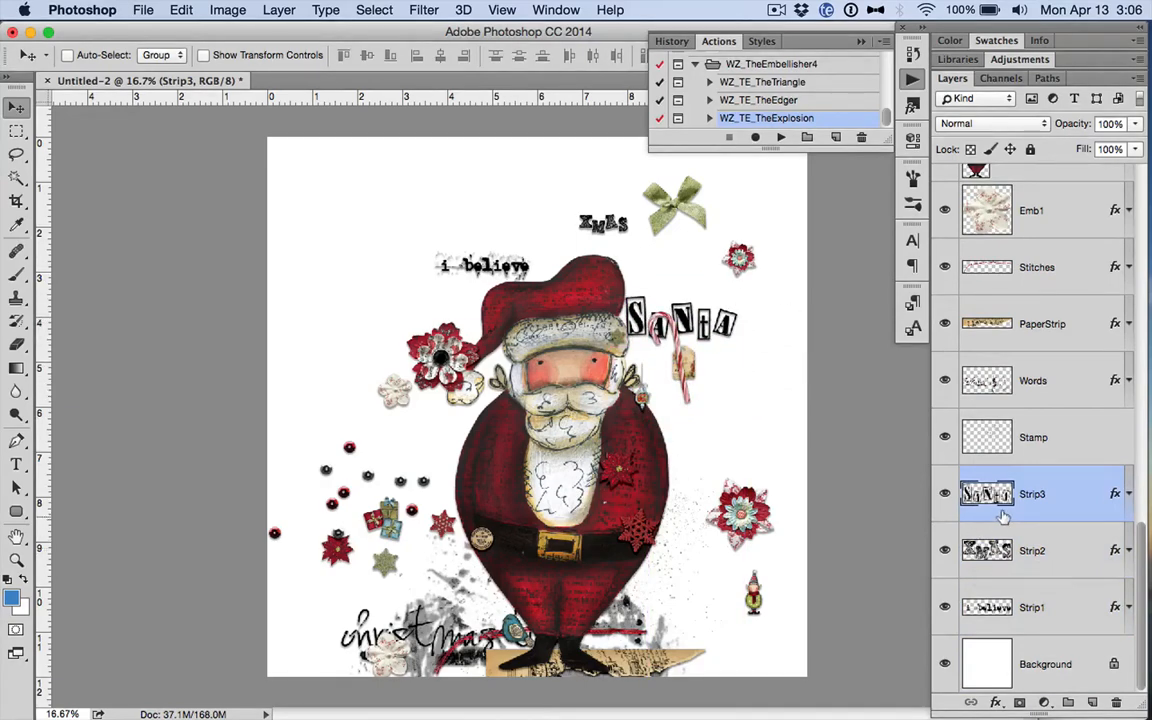
# Step: Move the Words "christmas time" art left and slightly up into the page's lower-left area
pyautogui.scroll(10, 1003, 517)
pyautogui.scroll(-10, 1003, 517)
pyautogui.click(1033, 378)
pyautogui.moveTo(430, 620); pyautogui.dragTo(384, 297)
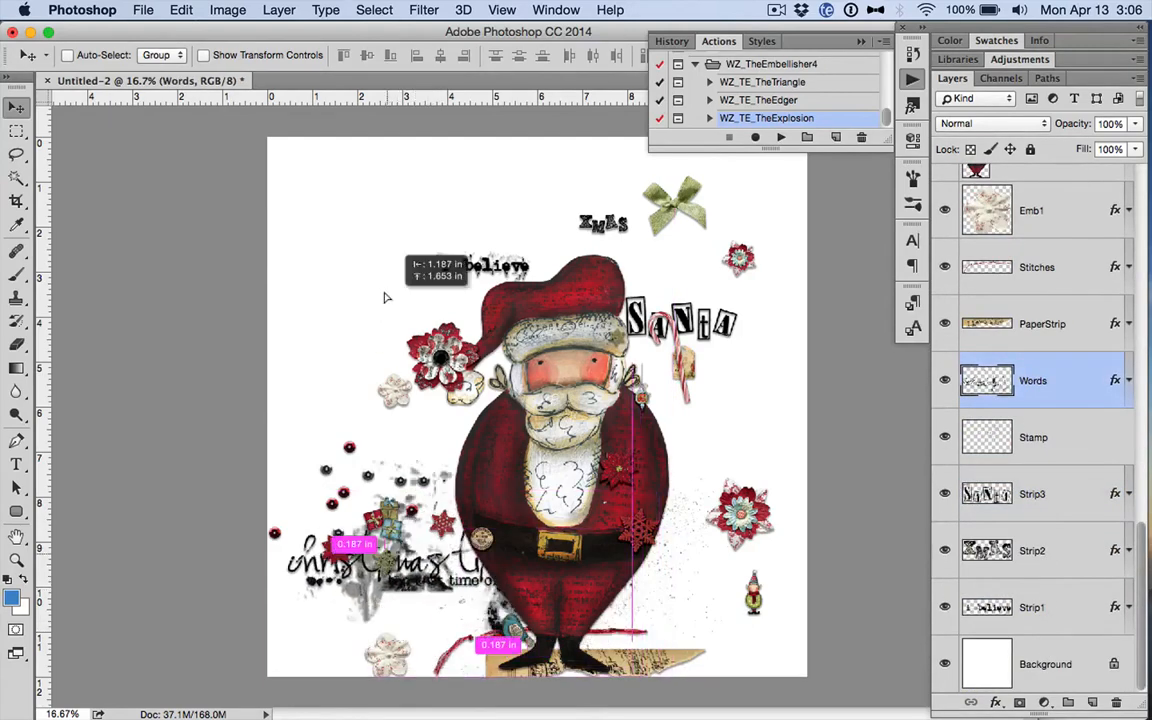
pyautogui.moveTo(374, 171); pyautogui.dragTo(375, 580)
# Step: Bring the PaperStrip layer to the front and move the torn paper into the page's upper-left corner
pyautogui.scroll(5, 1049, 553)
pyautogui.click(1041, 672)
pyautogui.press('super+shift+bracketright')
pyautogui.moveTo(543, 650); pyautogui.dragTo(318, 137)
# Step: Send the FocalEmb Santa layer backward until it sits directly below the Words layer
pyautogui.scroll(-10, 1072, 490)
pyautogui.scroll(1, 1042, 381)
pyautogui.click(1042, 381)
pyautogui.press('super+bracketleft')
pyautogui.press('super+bracketleft')
pyautogui.press('super+bracketleft')
pyautogui.press('super+bracketleft')
pyautogui.press('super+bracketleft')
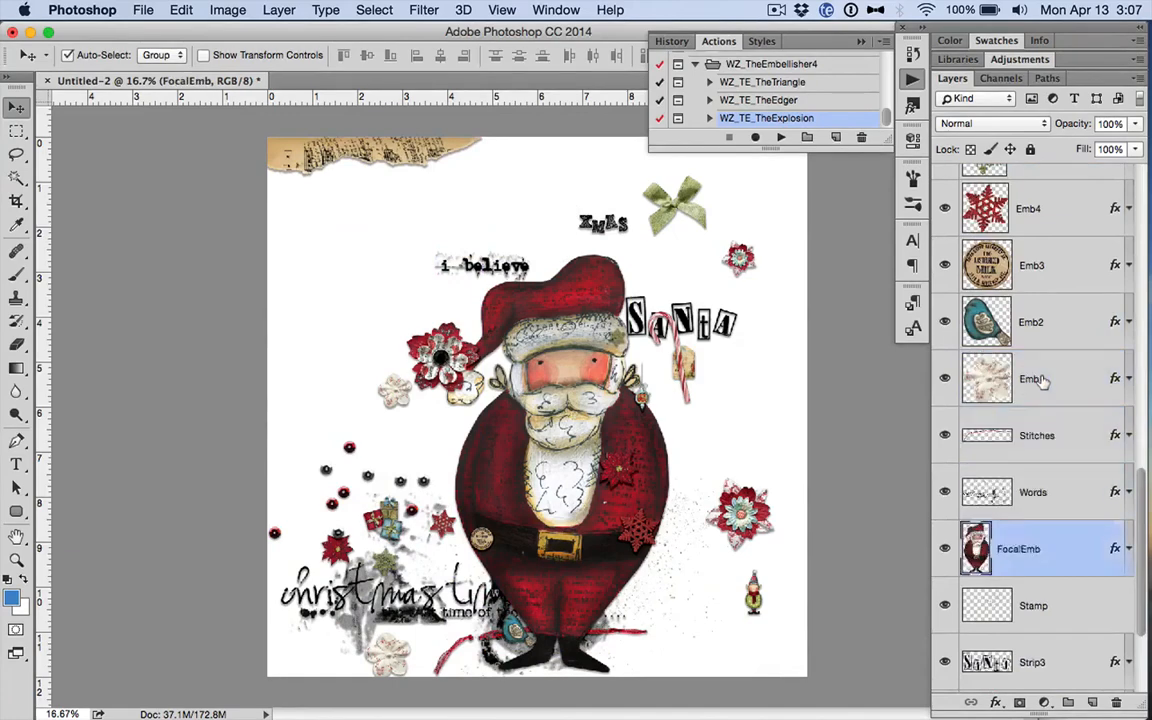
# Step: Raise the Stamp layer above FocalEmb and move it about 1.4 in right and 1.6 in across the Santa's legs
pyautogui.scroll(-2, 1042, 382)
pyautogui.press('super+bracketright')
pyautogui.click(1039, 443)
pyautogui.moveTo(533, 496); pyautogui.dragTo(597, 567)
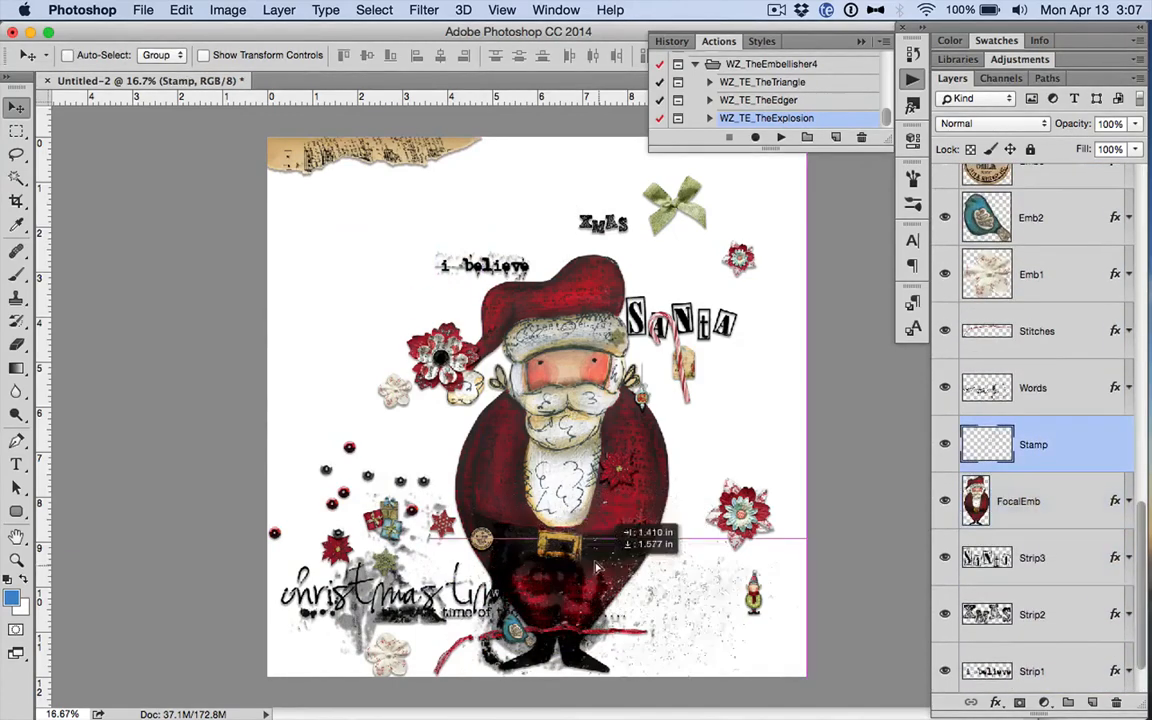
# Step: Move the red Stitches onto the torn paper strip and bring the Stitches layer to the front
pyautogui.scroll(3, 1052, 450)
pyautogui.click(1037, 473)
pyautogui.moveTo(386, 156); pyautogui.dragTo(388, 158)
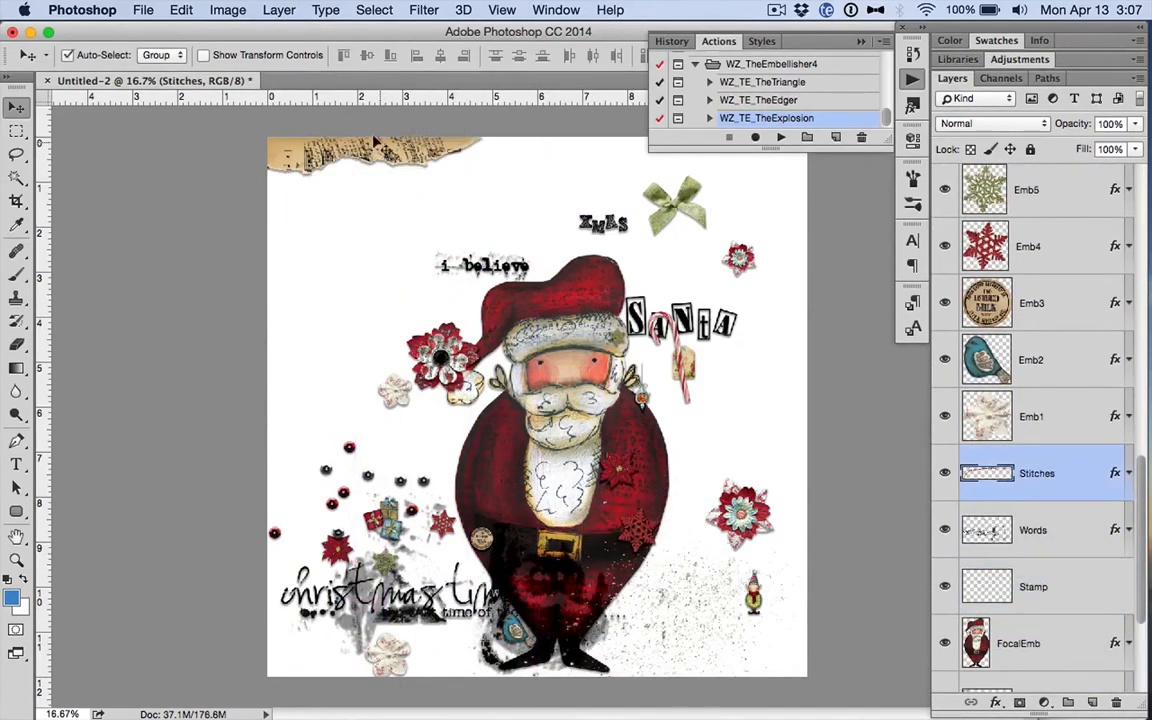
pyautogui.press('super+shift+bracketright')
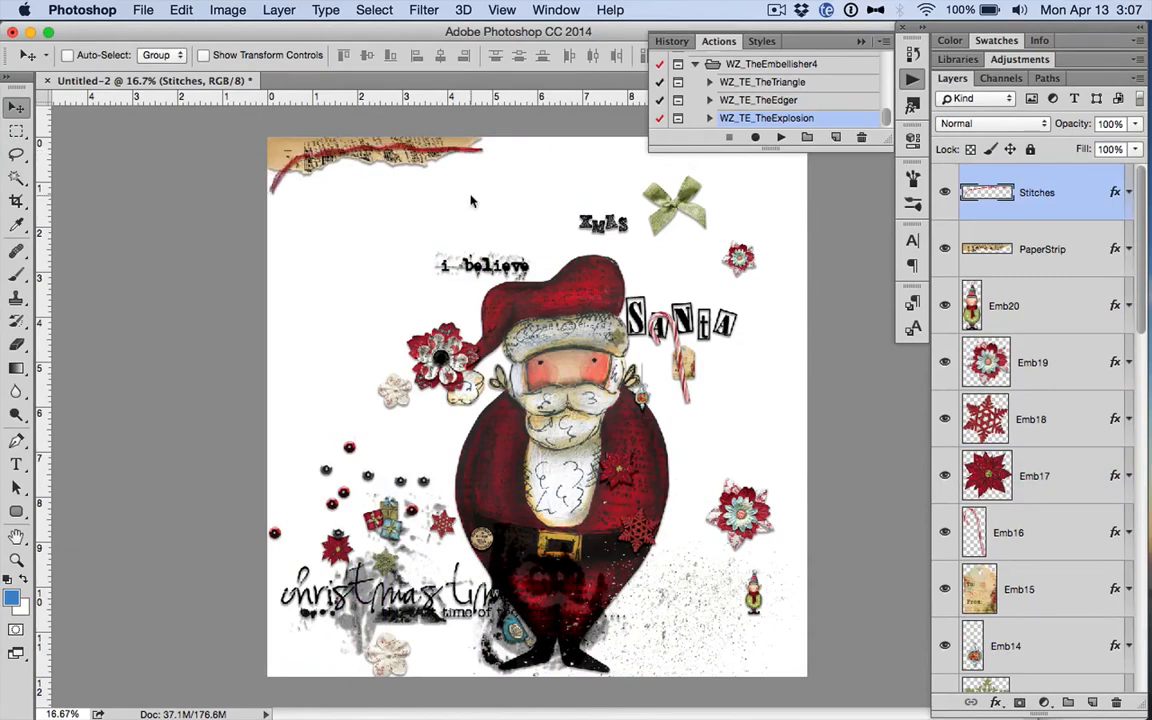
# Step: Move the green Emb11 bow onto the left end of the paper strip and bring its layer to the front
pyautogui.scroll(-5, 1084, 368)
pyautogui.moveTo(675, 205); pyautogui.dragTo(305, 165)
pyautogui.press('super+shift+bracketright')
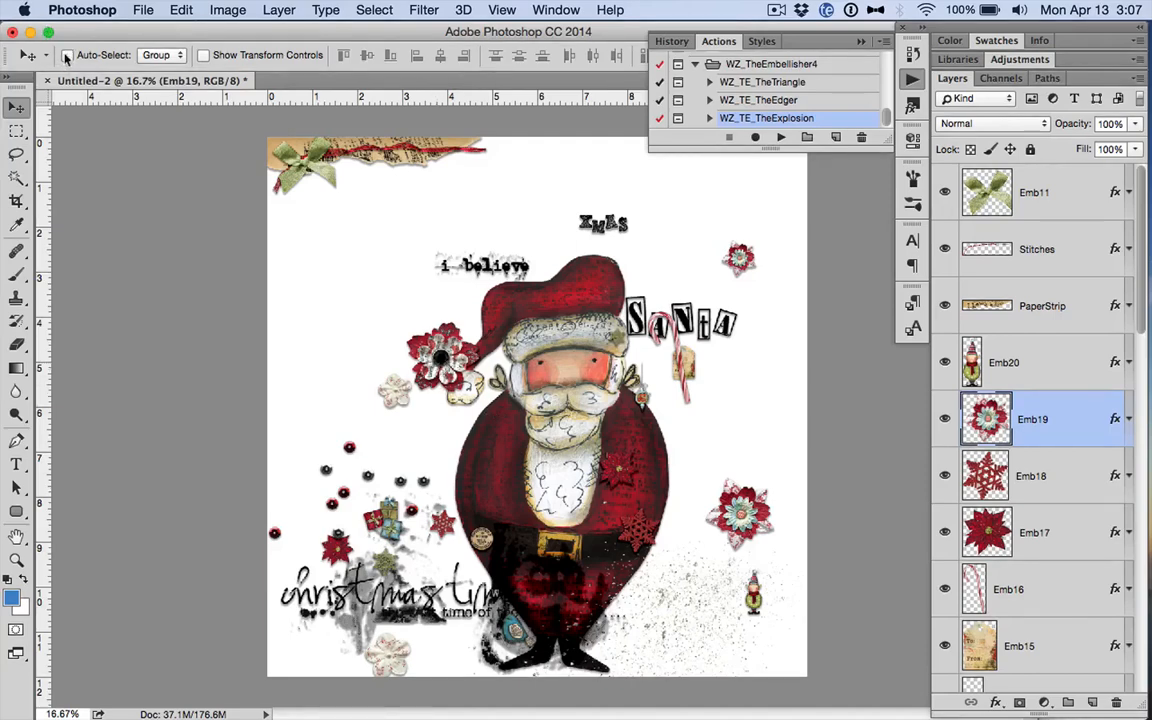
# Step: Turn on Auto-Select and move the large red Emb10 flower from Santa's hat to the right of the XMAS word, above SANTA
pyautogui.click(1052, 484)
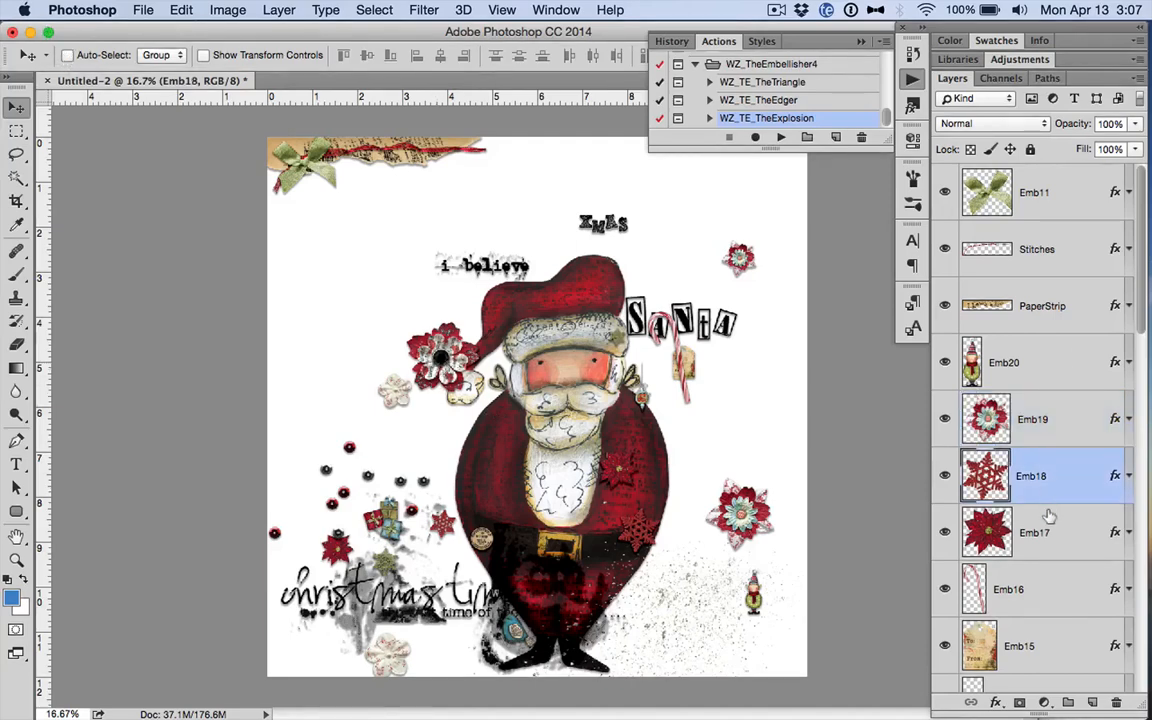
pyautogui.click(1048, 523)
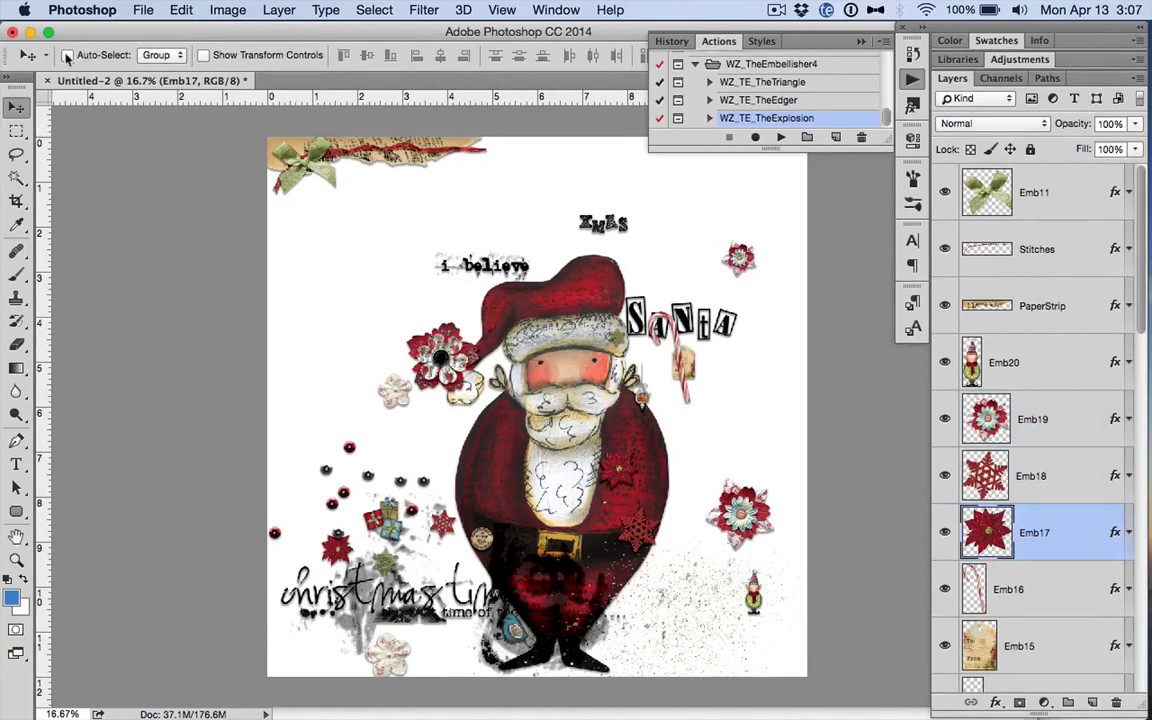
pyautogui.moveTo(425, 335); pyautogui.dragTo(652, 246)
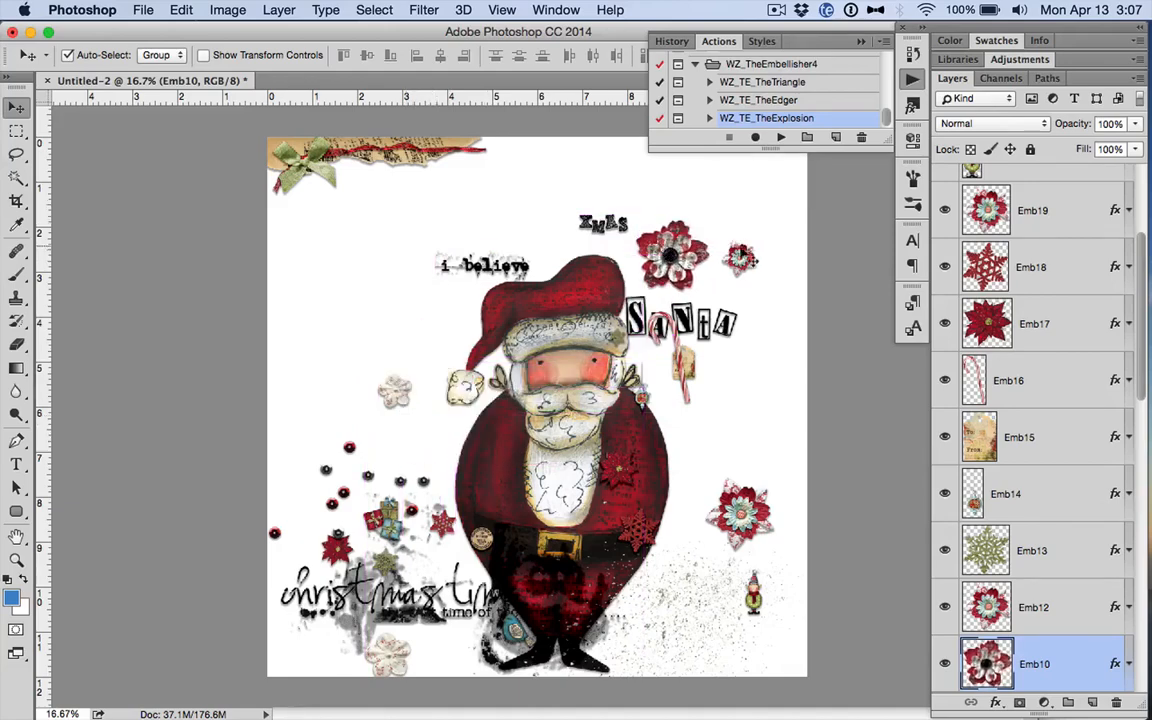
# Step: Move the small Emb12 flower and the Emb20 figure beside the white flower to the left of Santa's hat pompom
pyautogui.click(737, 258)
pyautogui.moveTo(645, 490); pyautogui.dragTo(338, 320)
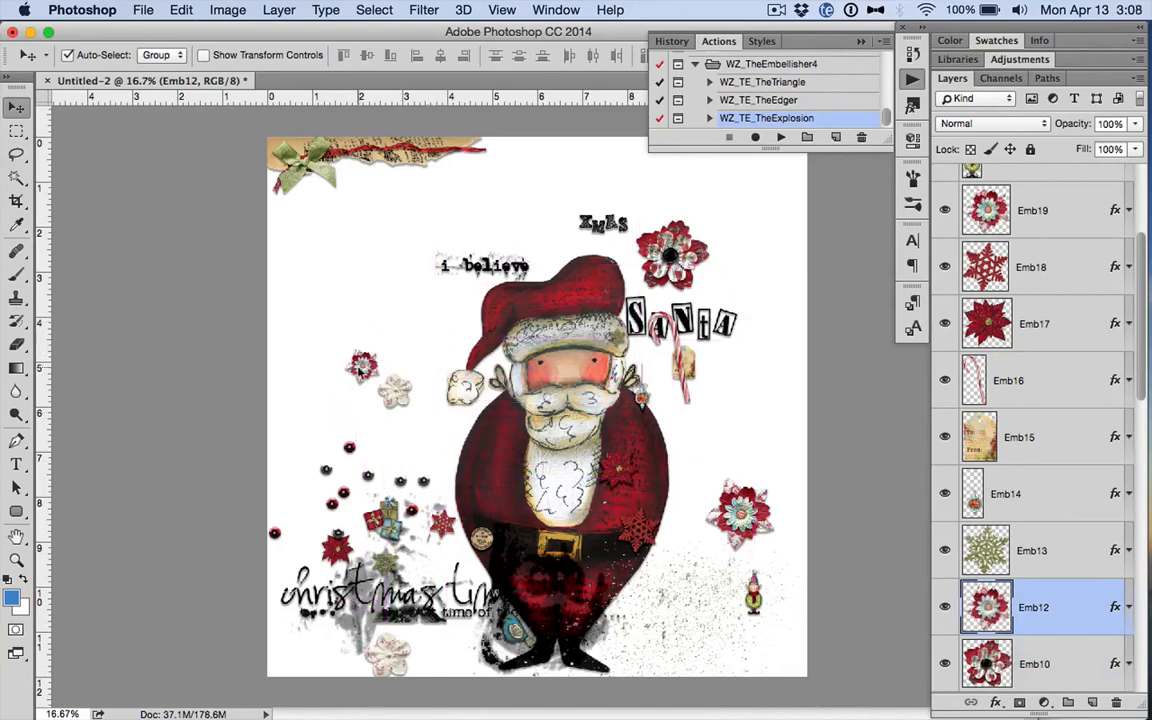
pyautogui.click(756, 595)
pyautogui.moveTo(475, 447); pyautogui.dragTo(386, 371)
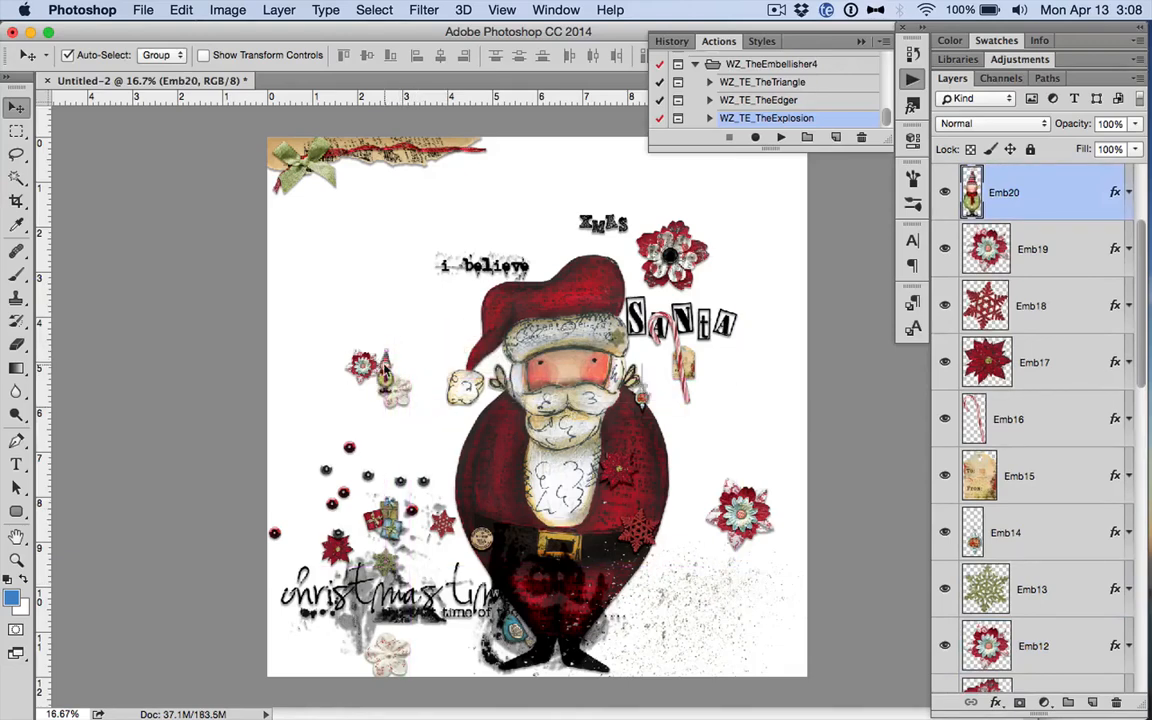
# Step: Move the SANTA word, Emb16 candy cane and Emb15 tag together about 1 in right and slightly down, away from Santa's hat
pyautogui.click(1043, 424)
pyautogui.moveTo(669, 339); pyautogui.dragTo(729, 312)
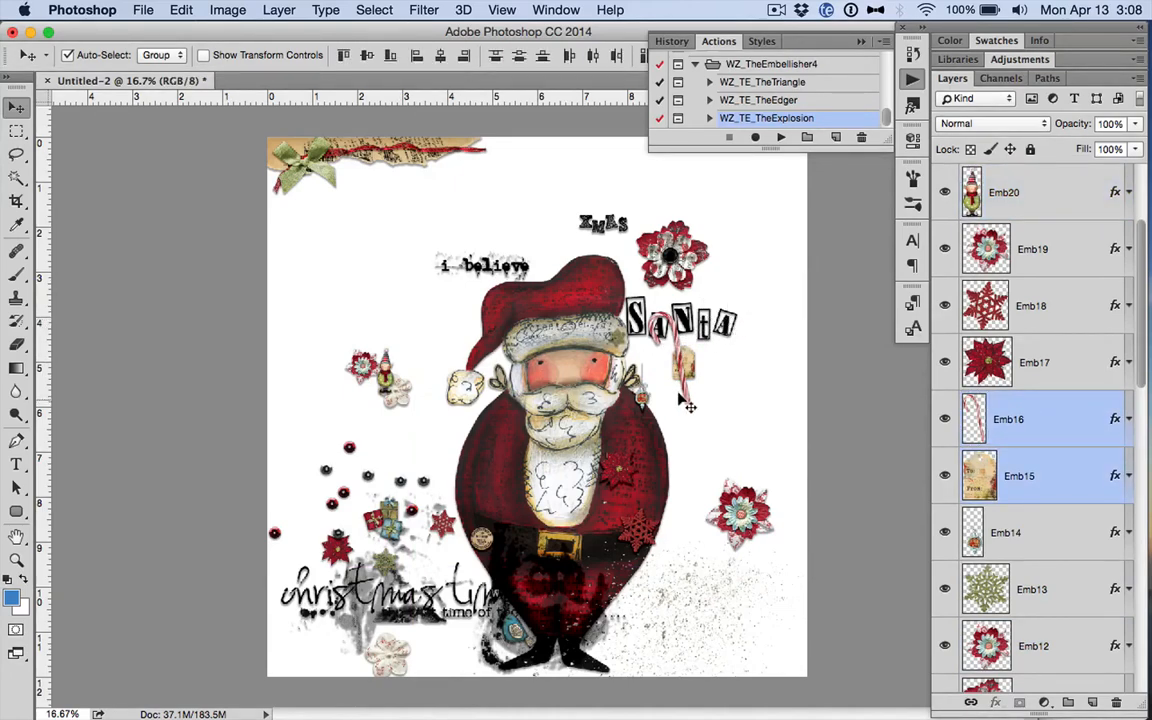
pyautogui.moveTo(689, 406); pyautogui.dragTo(729, 413)
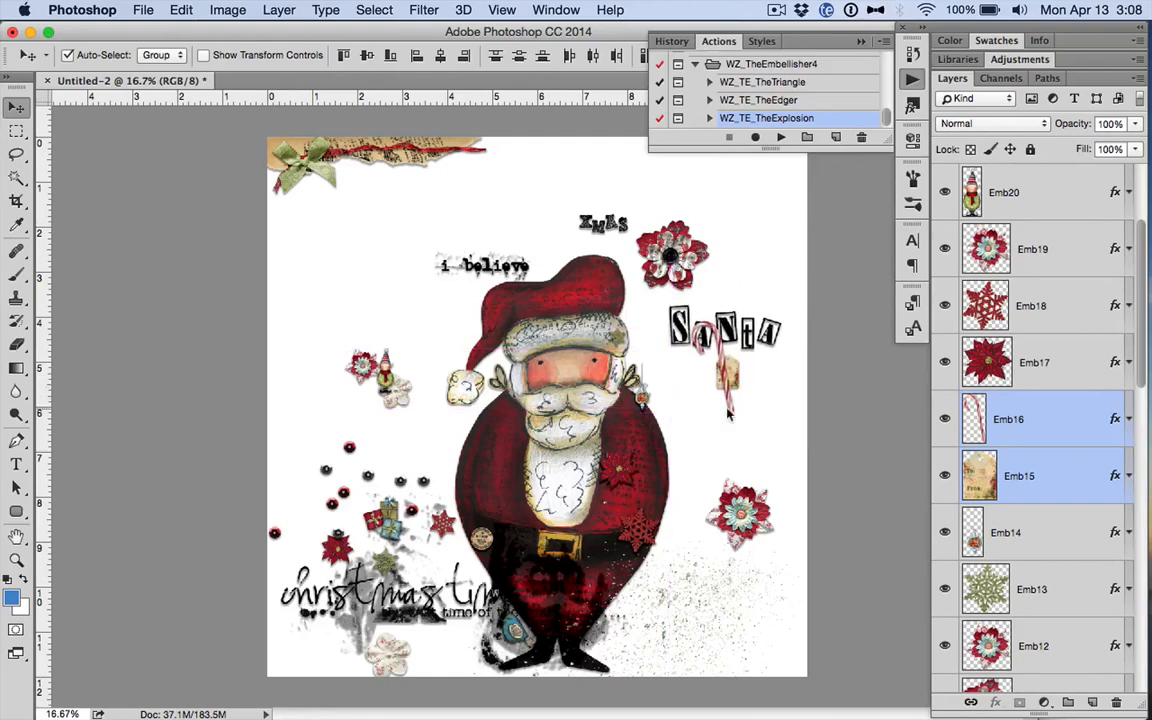